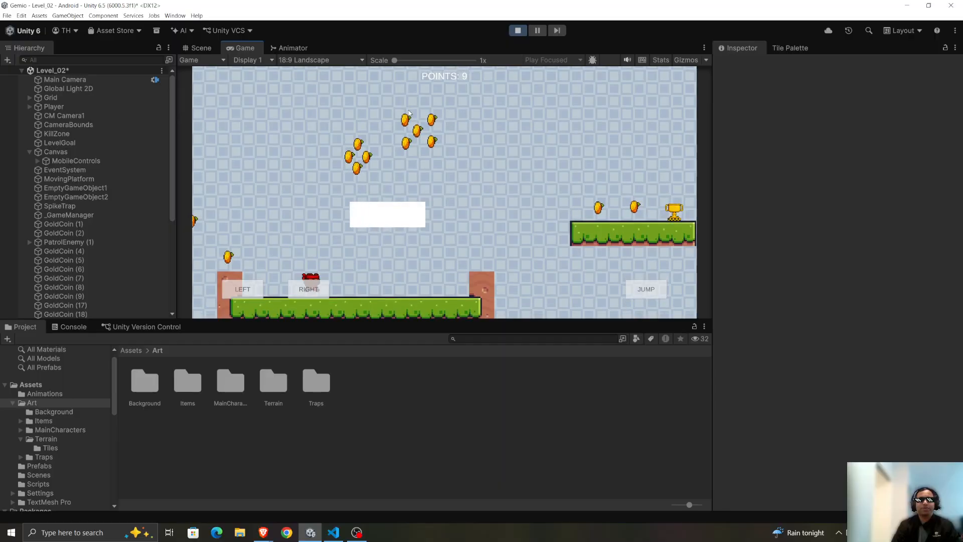
Play-test Level_02 by running and jumping past the moving platform to the goal trophy, and exit play mode.
key(d)
key(space)
key(a)
key(space)
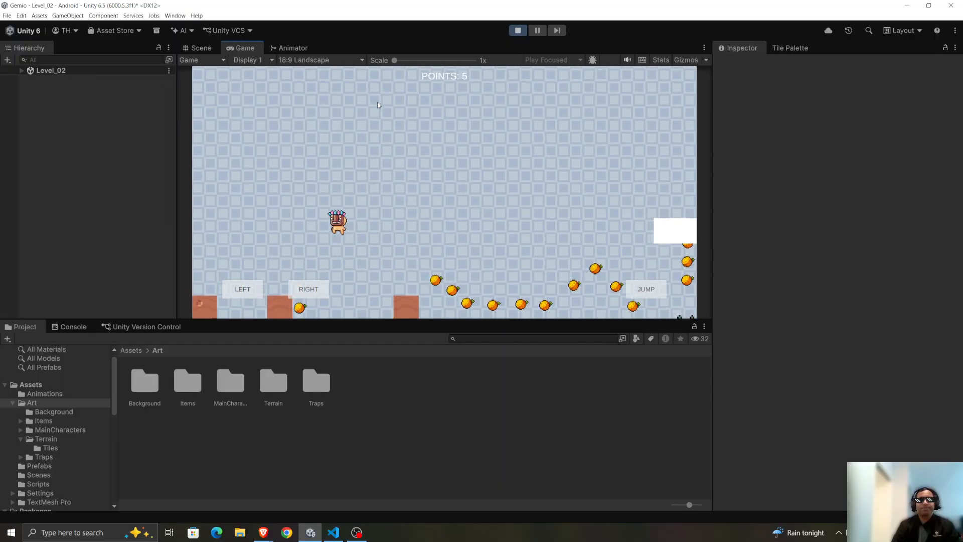
key(d)
key(space)
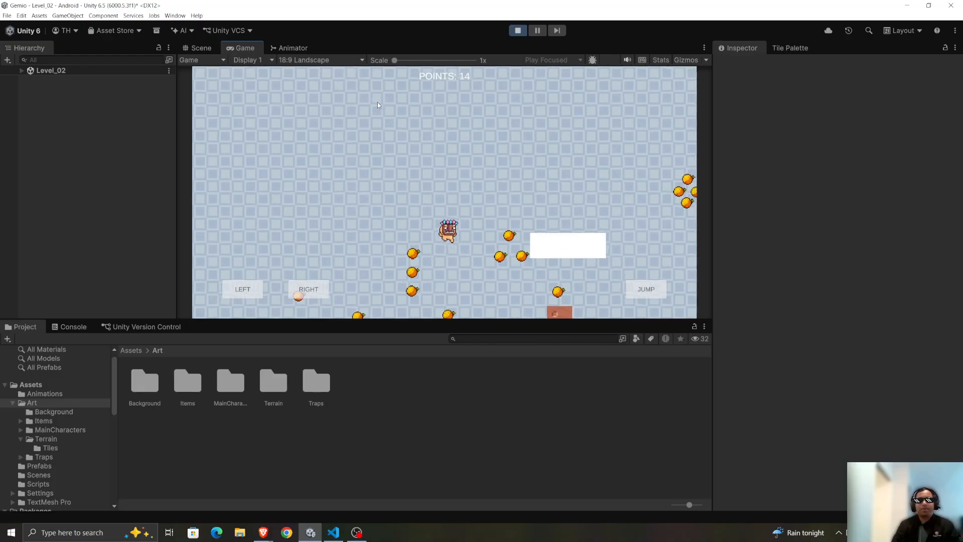
key(space)
key(space)
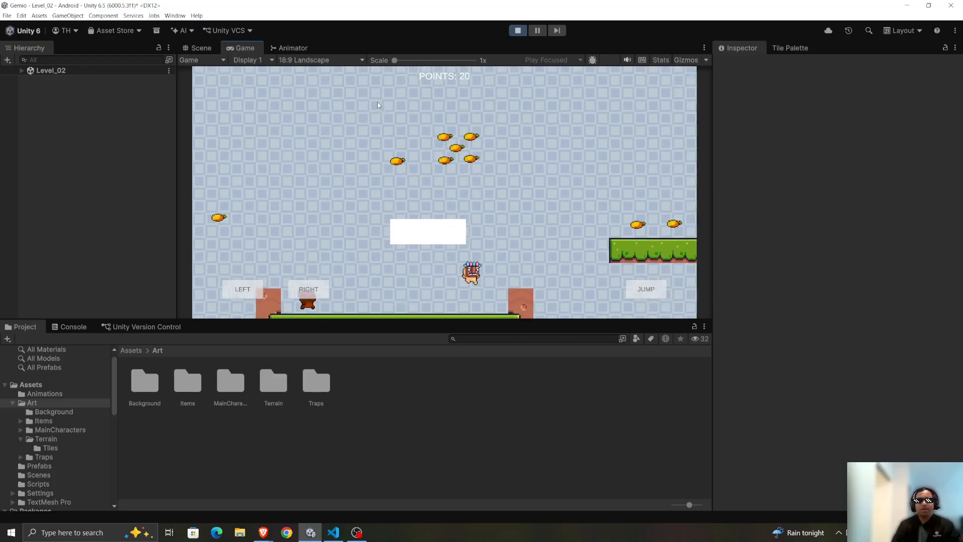
key(space)
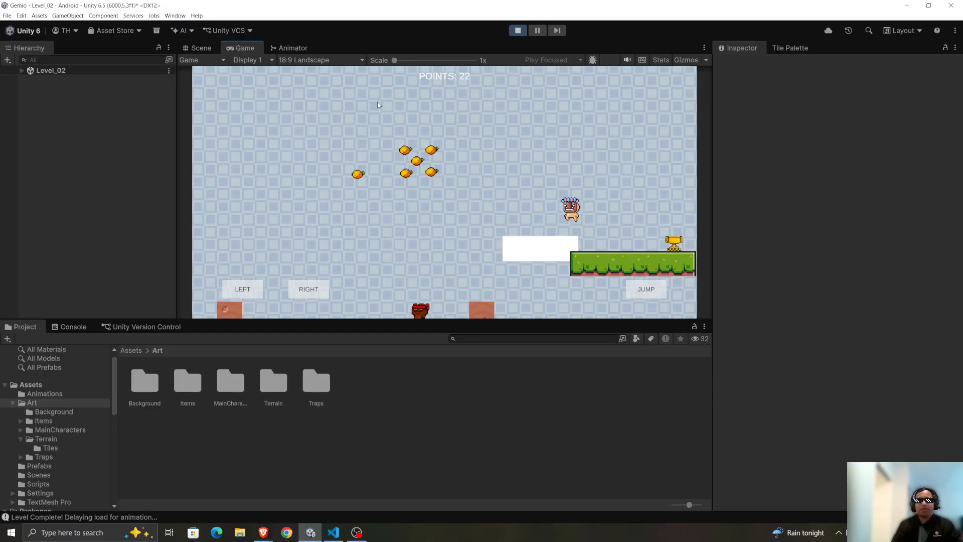
click(519, 30)
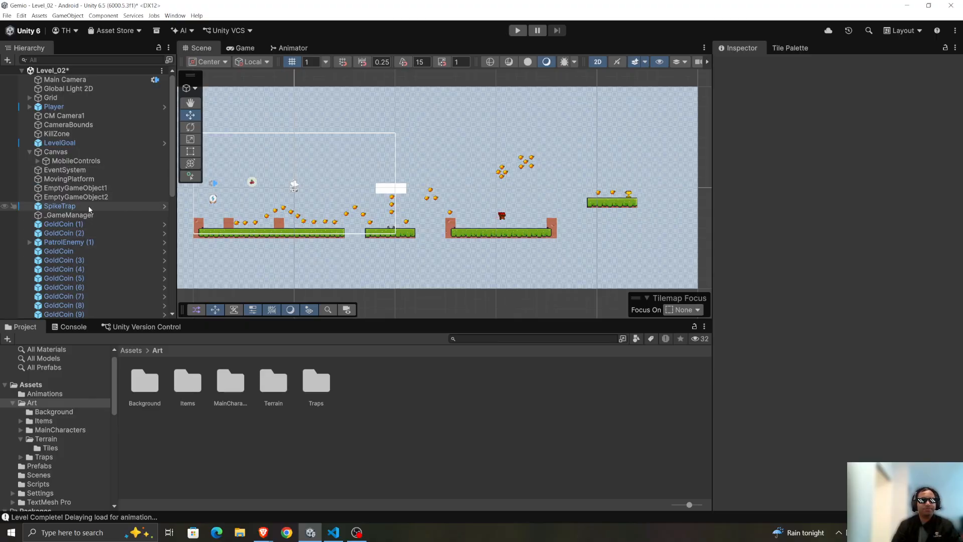
Examine the Box Collider 2D and Moving Platform script settings of the MovingPlatform object.
click(77, 179)
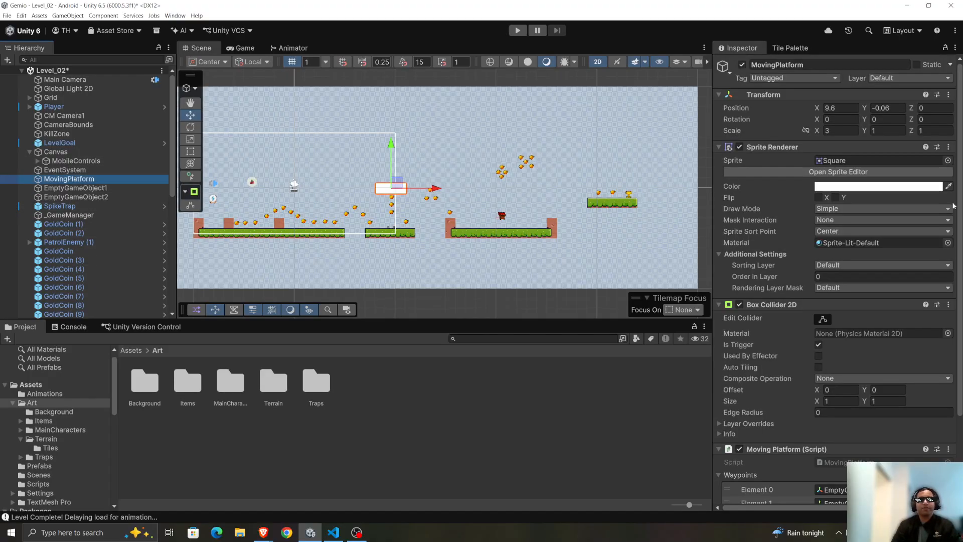
scroll(778, 198, down, 2)
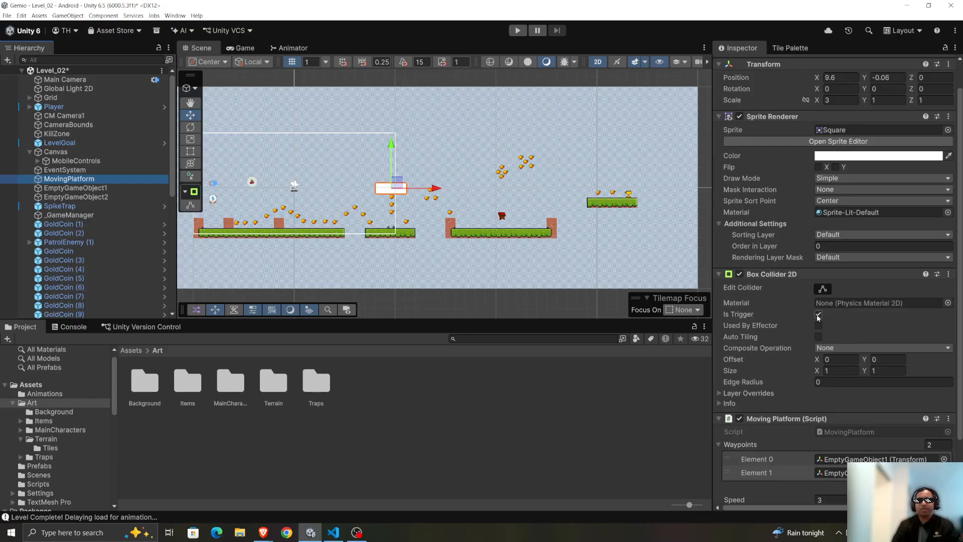
click(822, 289)
Switch to the Gemini chat in the browser and read through the suggested MovingPlatform script.
key(alt+Tab)
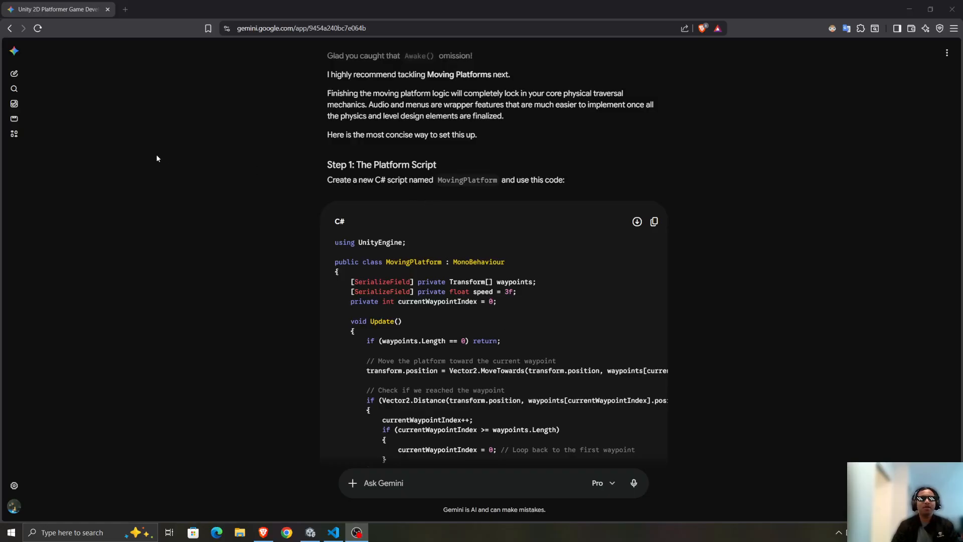
scroll(528, 165, up, 1)
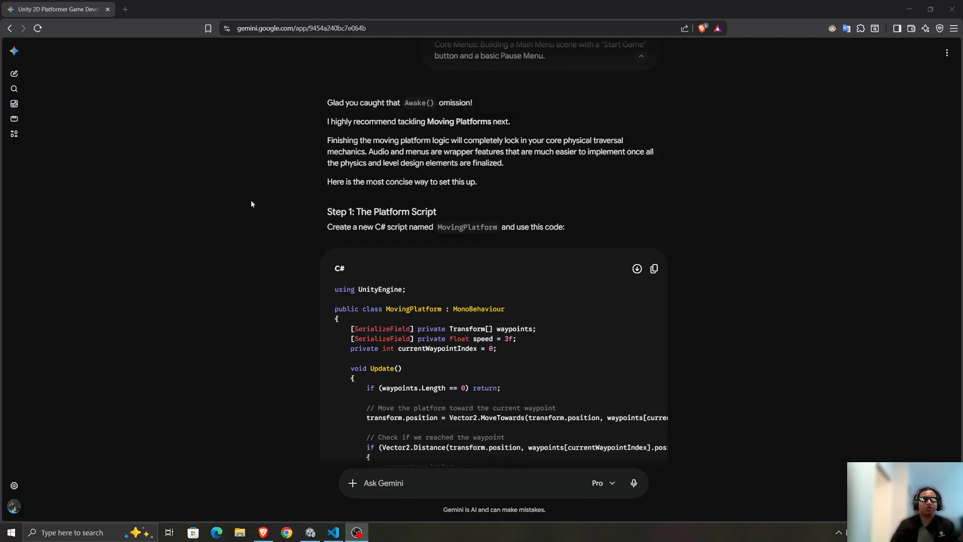
scroll(255, 204, down, 1)
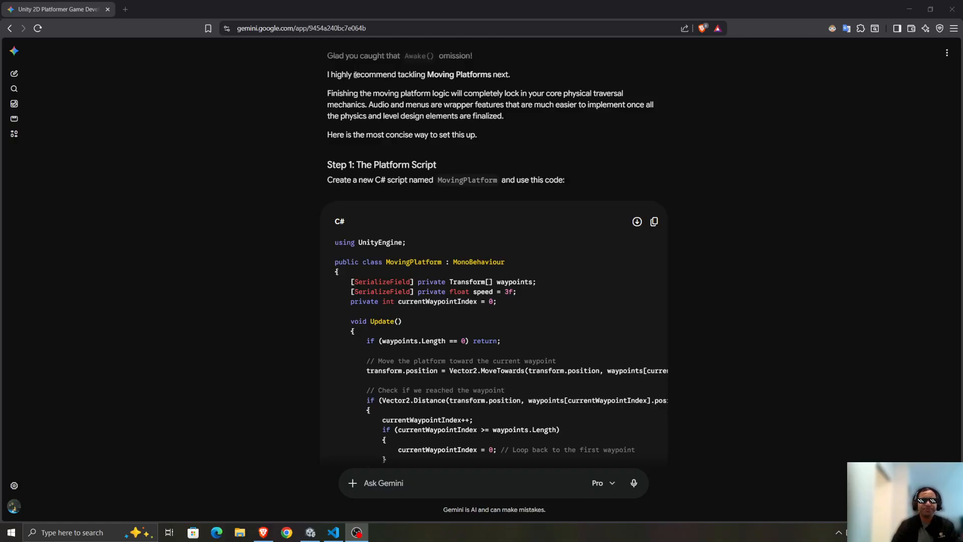
scroll(355, 101, down, 1)
scroll(391, 129, down, 4)
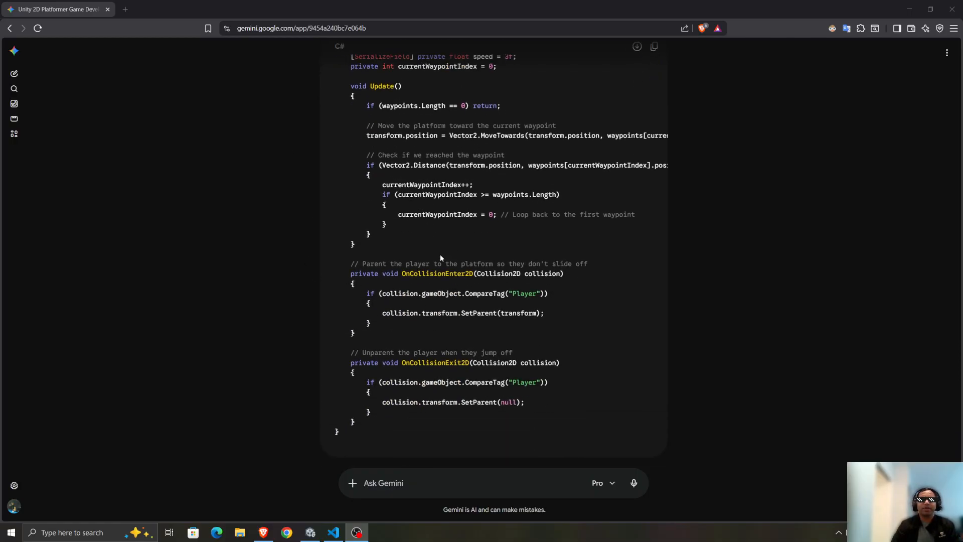
Return to Unity and open the project's Scripts folder under Assets.
mouse_move(311, 532)
click(307, 508)
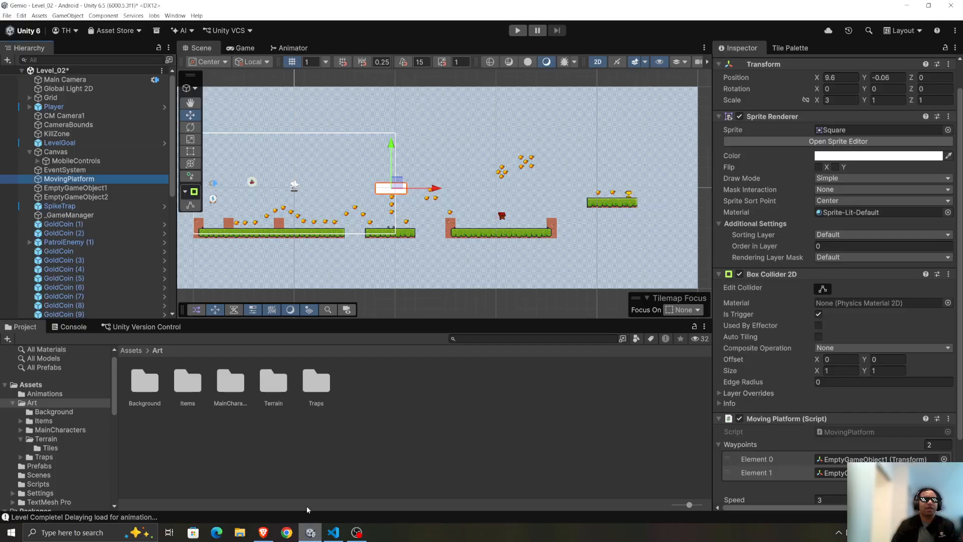
click(131, 351)
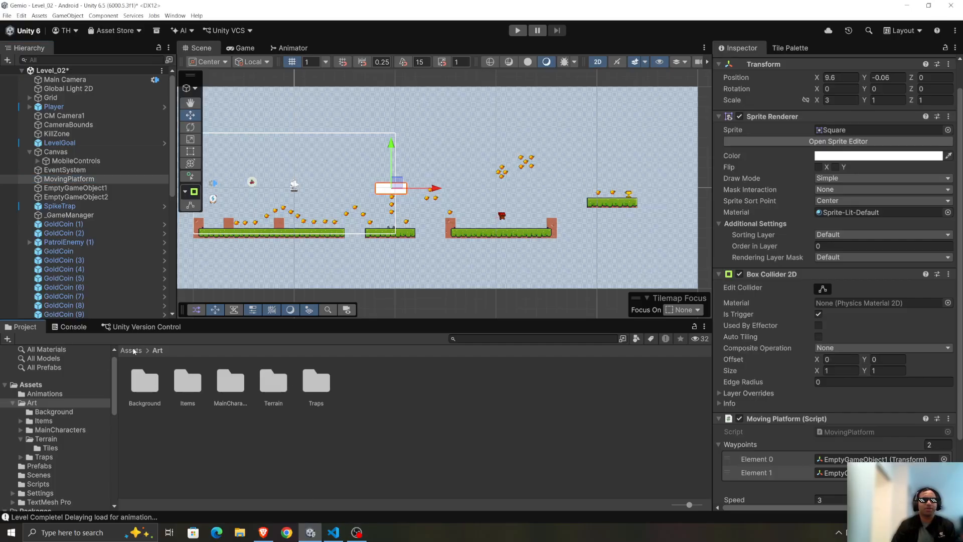
double_click(344, 386)
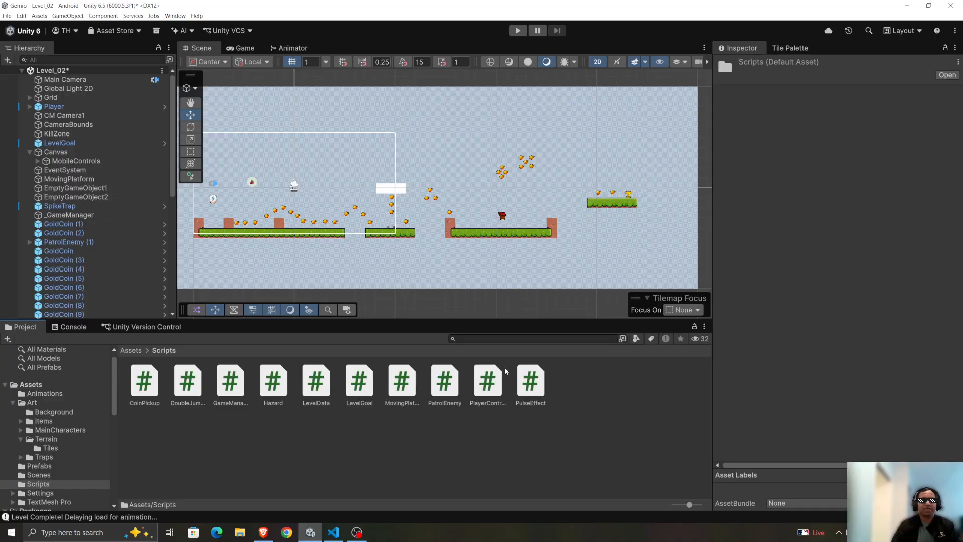
Switch to Visual Studio Code and review MovingPlatform.cs down to its collision enter and exit methods.
click(340, 530)
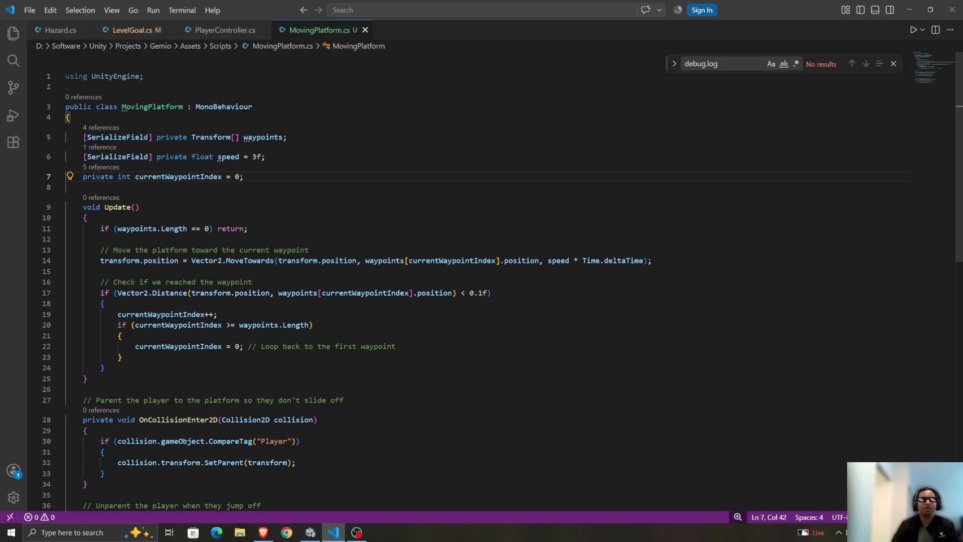
click(357, 533)
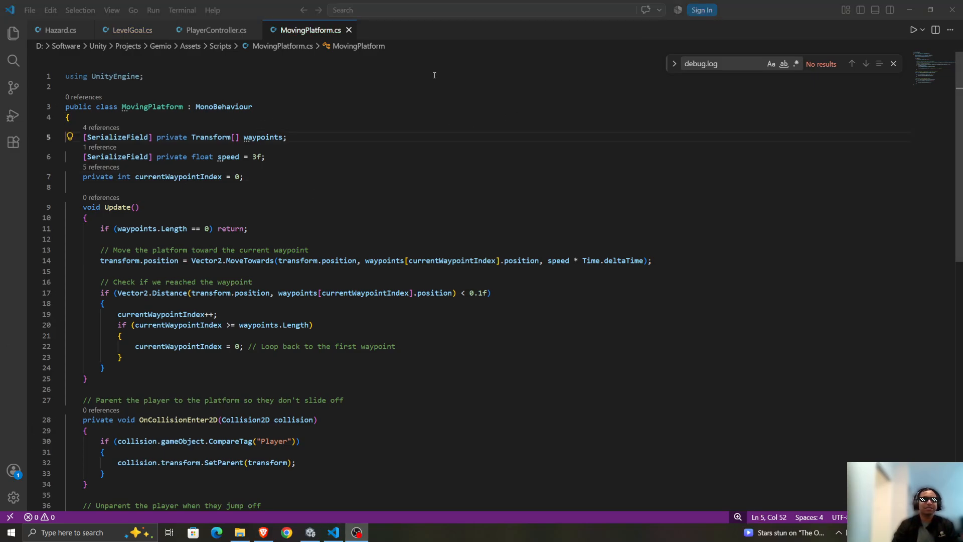
scroll(266, 281, down, 6)
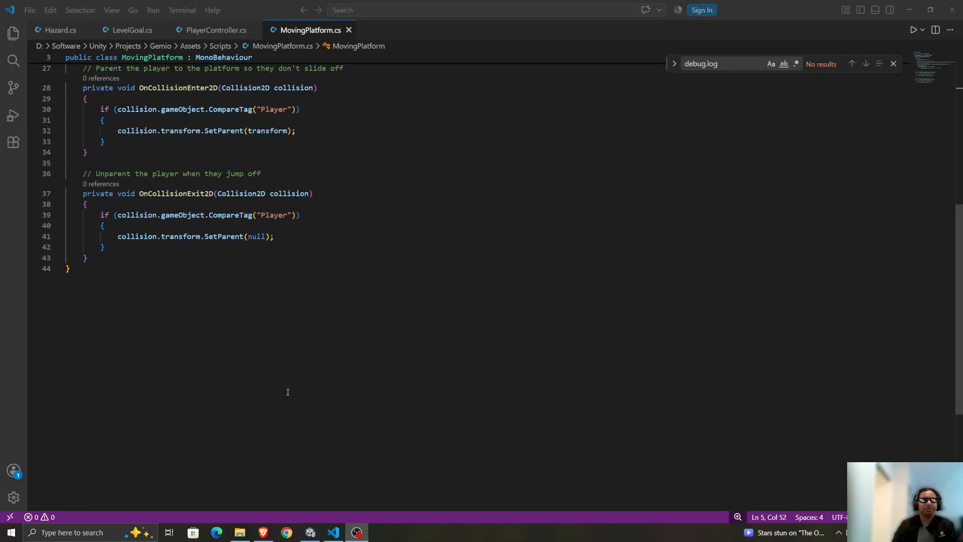
drag(158, 131, 289, 384)
Switch back to the Gemini chat and review the OnCollisionExit2D part that unparents the player from the platform.
click(263, 533)
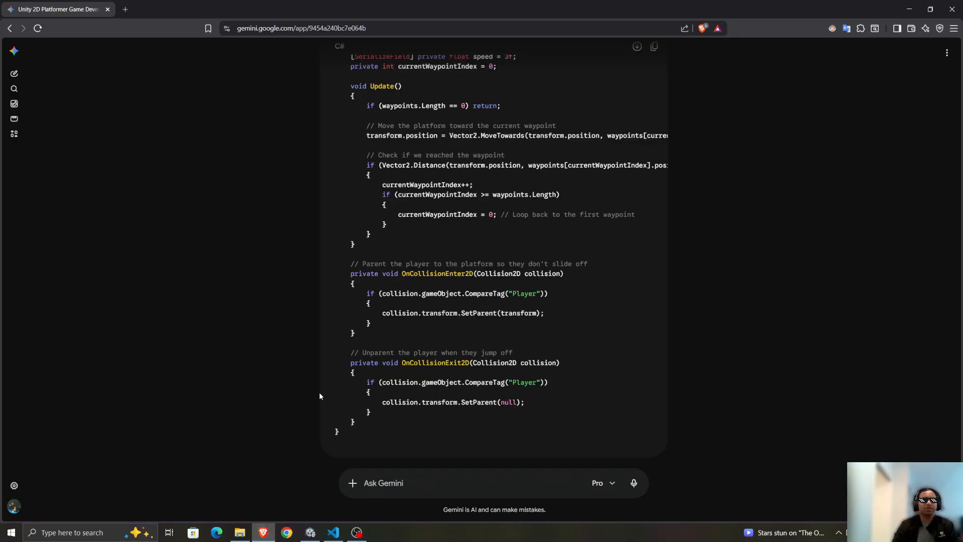
drag(351, 353, 604, 416)
scroll(237, 333, down, 1)
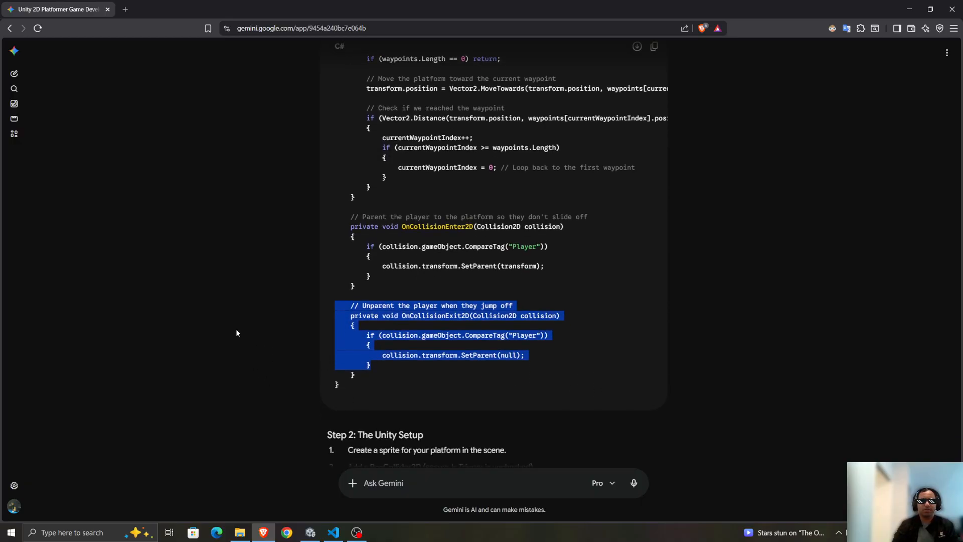
click(237, 333)
scroll(278, 338, down, 4)
scroll(279, 338, up, 8)
scroll(304, 321, down, 5)
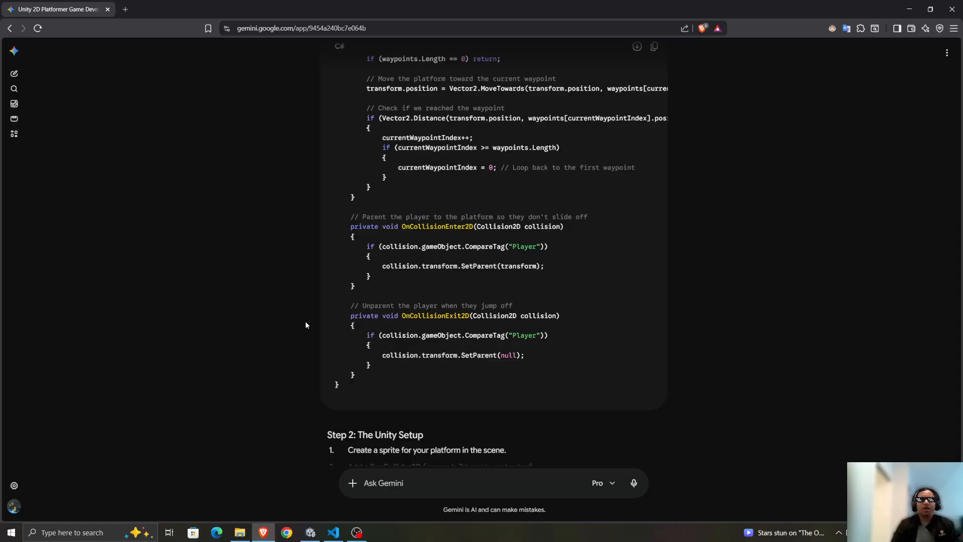
Read the "Step 2: The Unity Setup" instructions covering the platform sprite, collider, script, empty GameObjects and waypoints.
scroll(306, 323, down, 6)
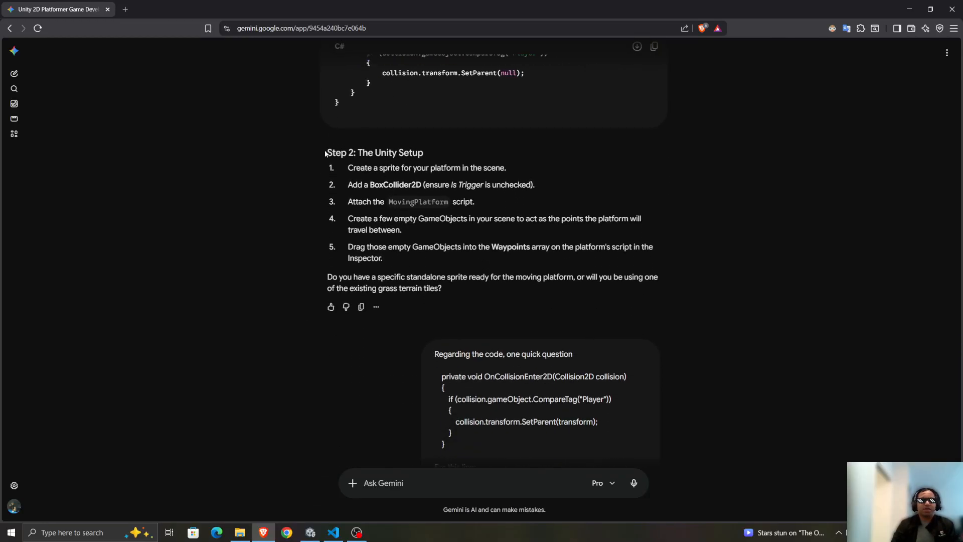
drag(325, 153, 549, 155)
click(527, 189)
drag(326, 153, 536, 186)
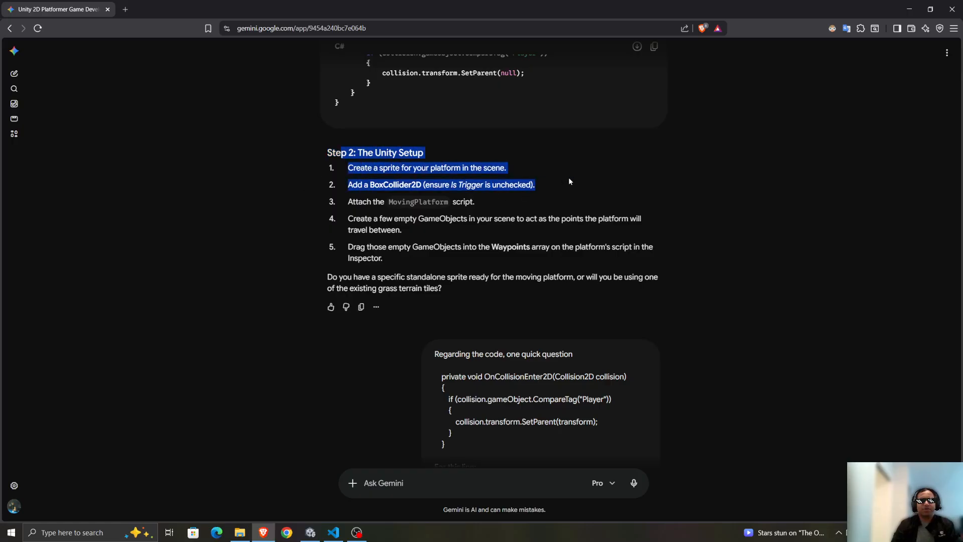
click(536, 187)
drag(357, 184, 542, 190)
click(522, 195)
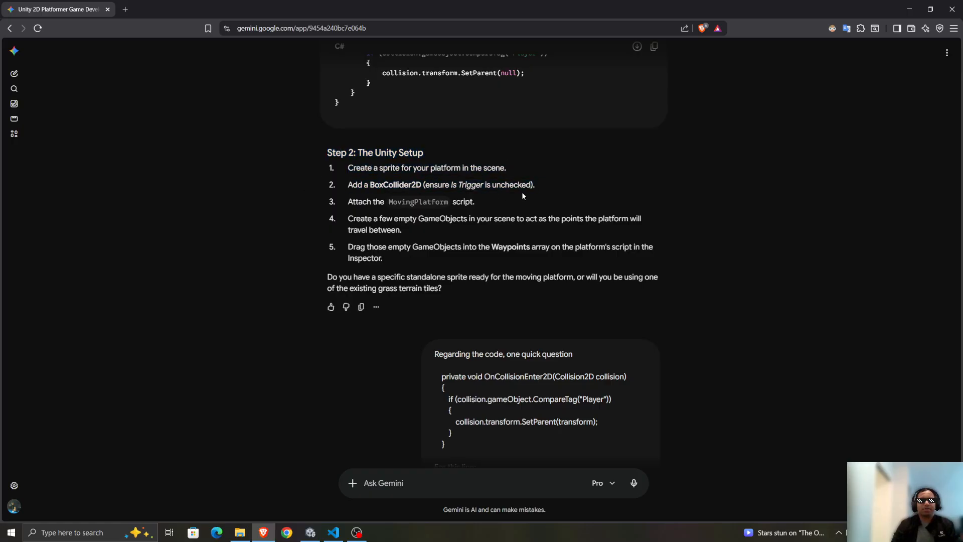
drag(333, 206, 570, 209)
click(425, 231)
drag(360, 220, 542, 221)
click(479, 258)
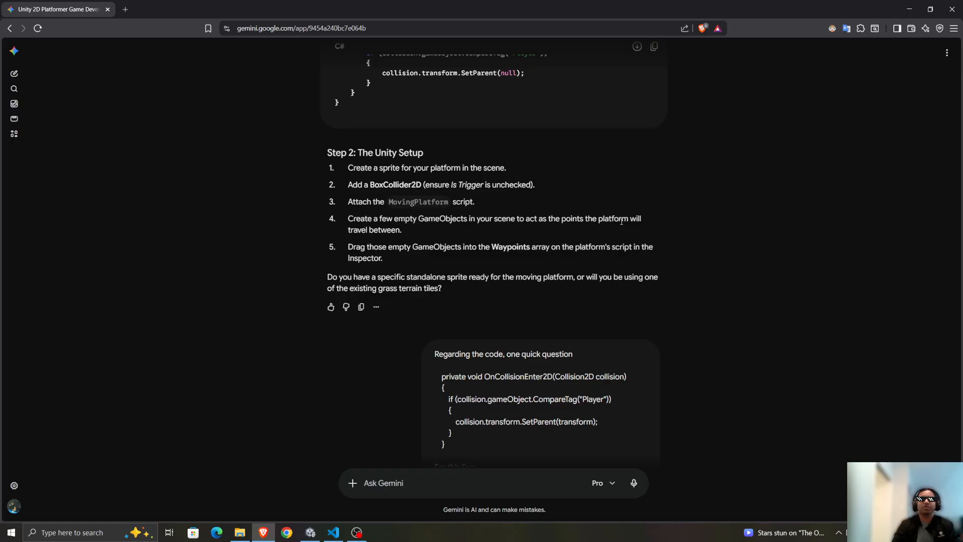
drag(384, 258, 592, 251)
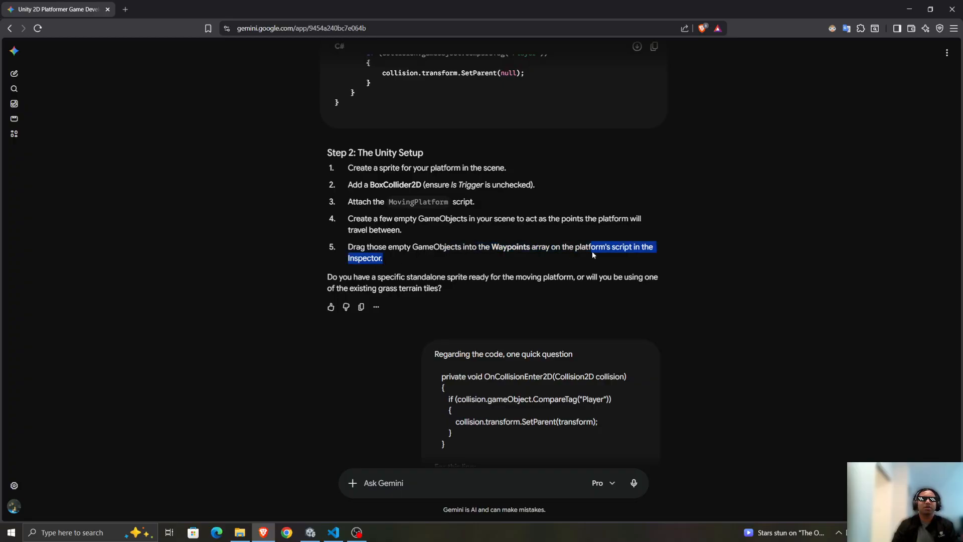
click(619, 251)
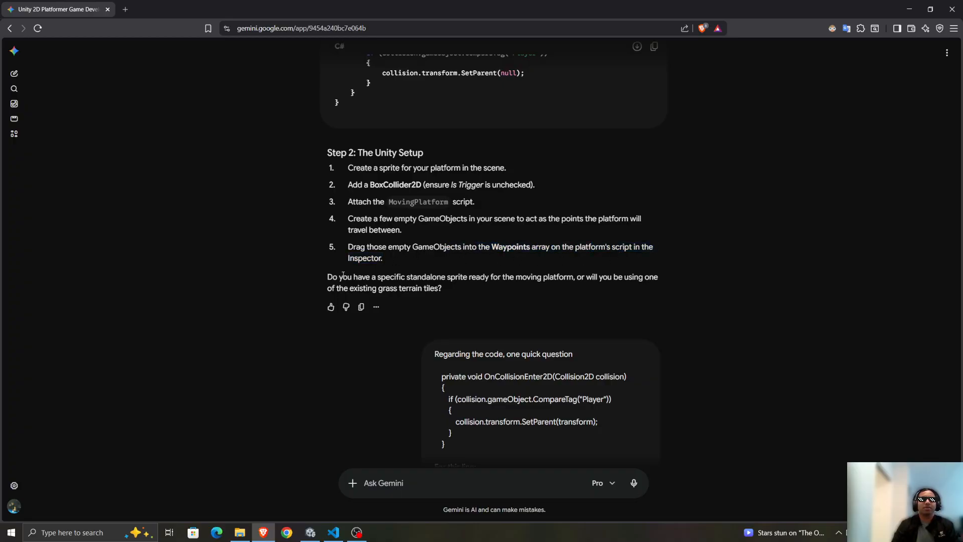
drag(341, 278, 587, 288)
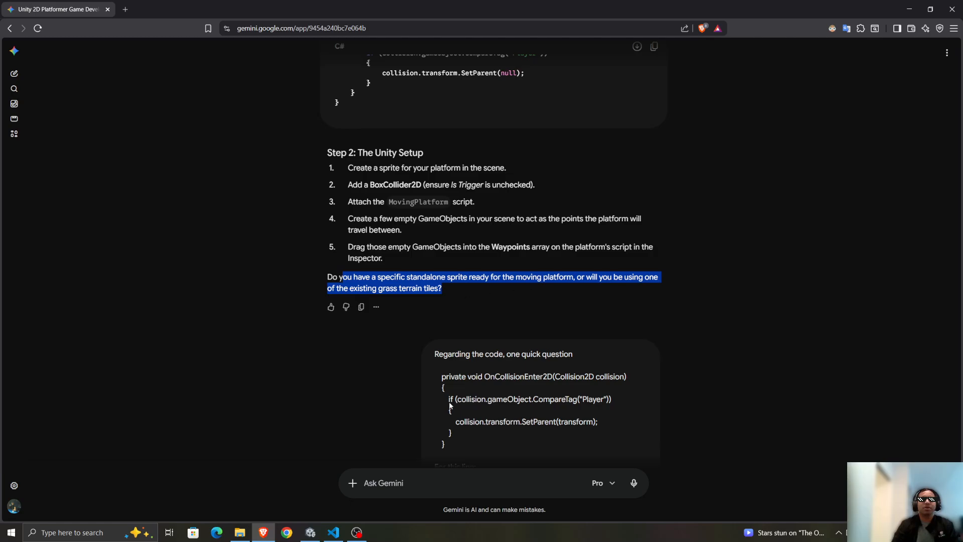
Switch to Unity and set the MovingPlatform object's layer to Ground.
click(310, 532)
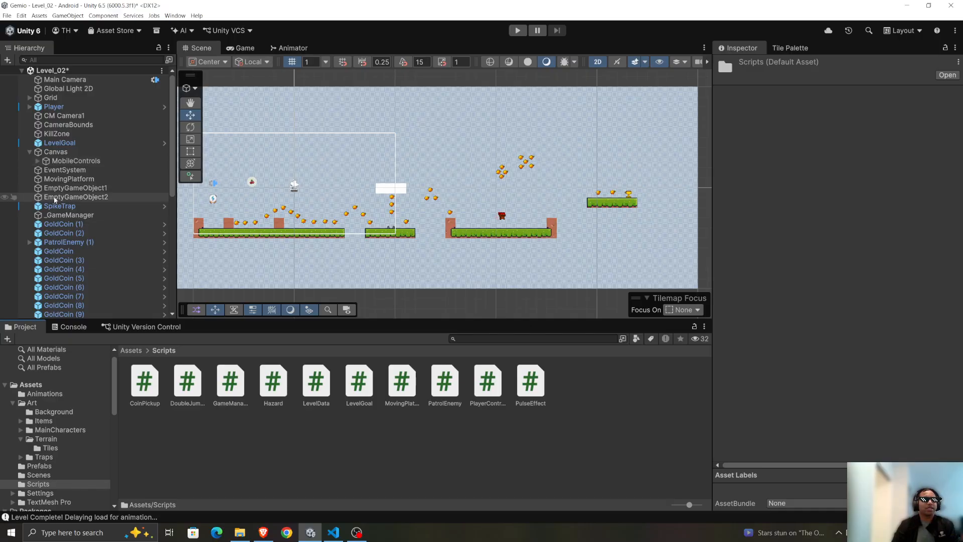
click(34, 207)
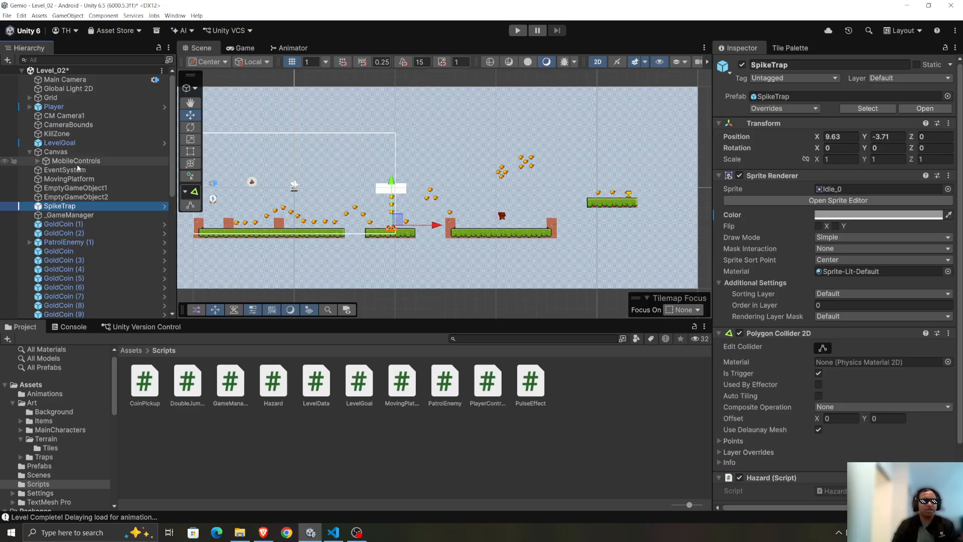
click(69, 179)
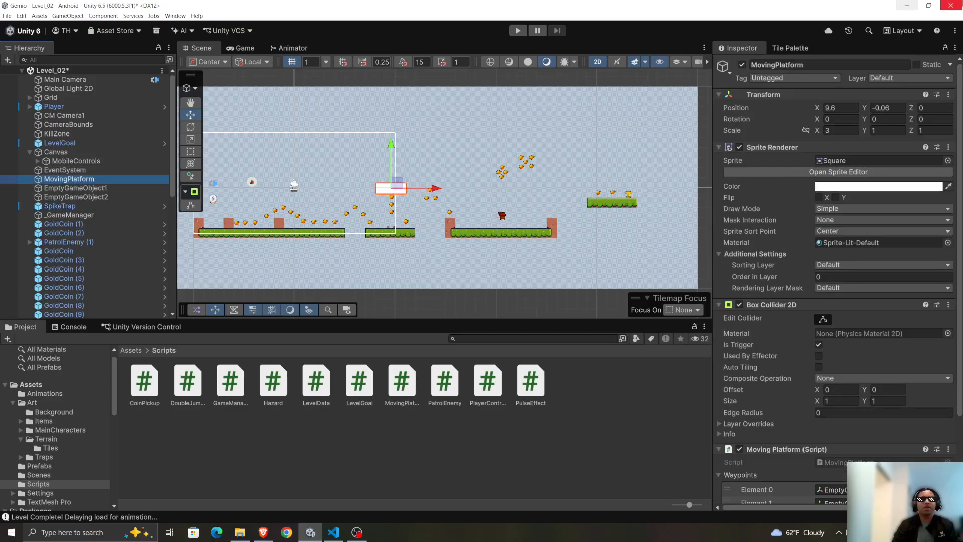
click(909, 78)
click(901, 134)
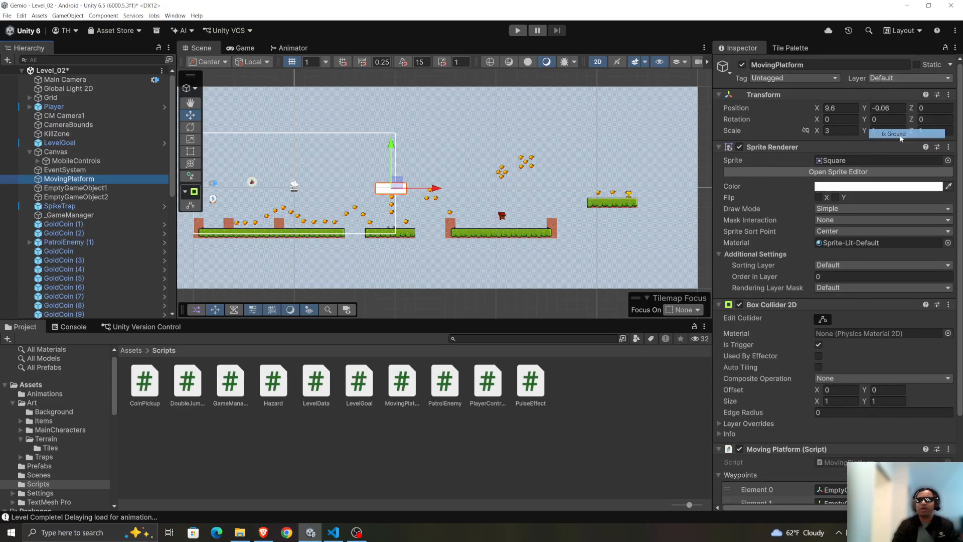
Play-test Level_02 by running and jumping the player onto and around the moving platform, and stop the game.
click(517, 30)
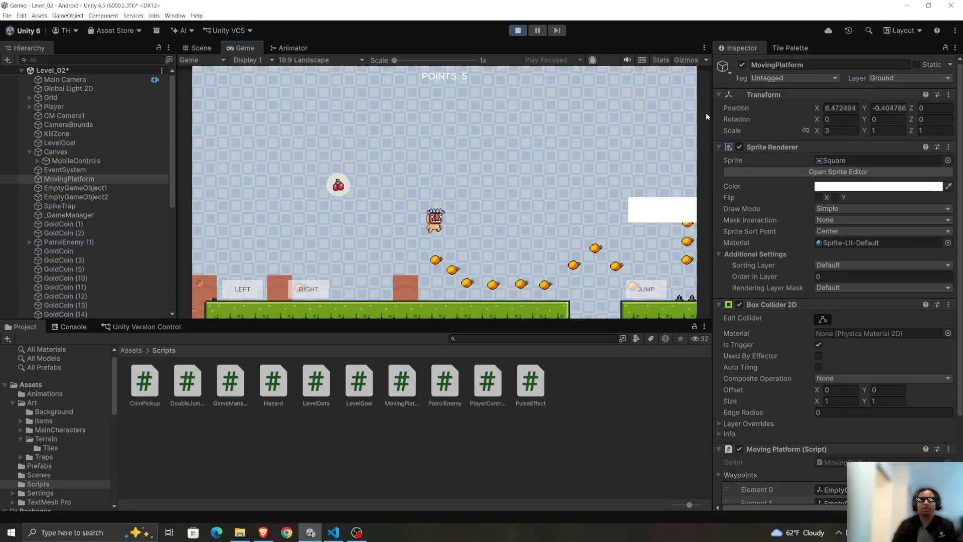
key(d)
key(space)
key(space)
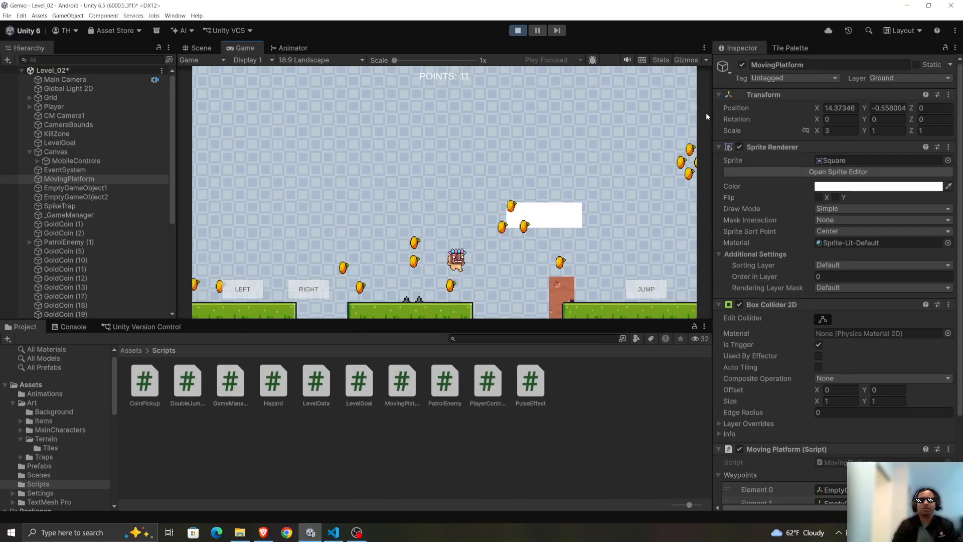
key(space)
key(space)
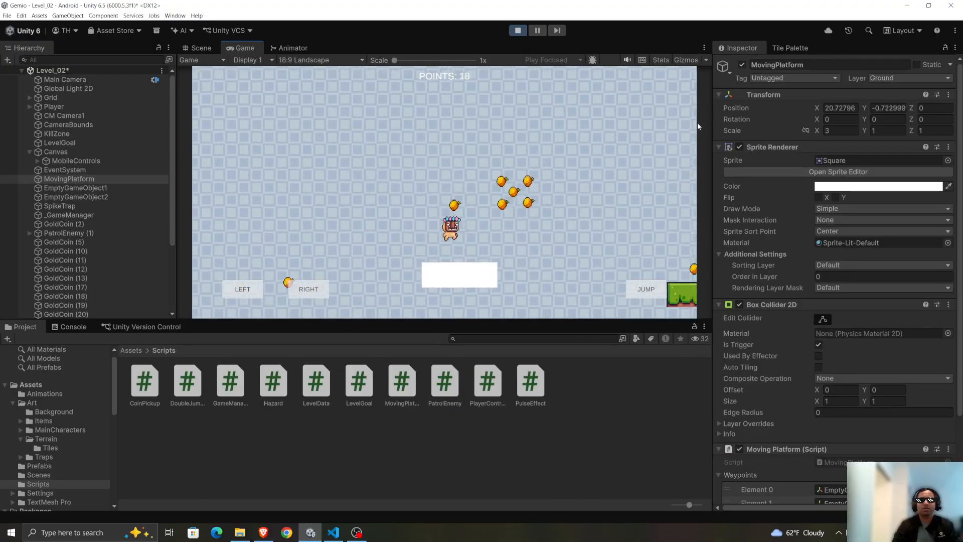
key(d)
key(space)
key(a)
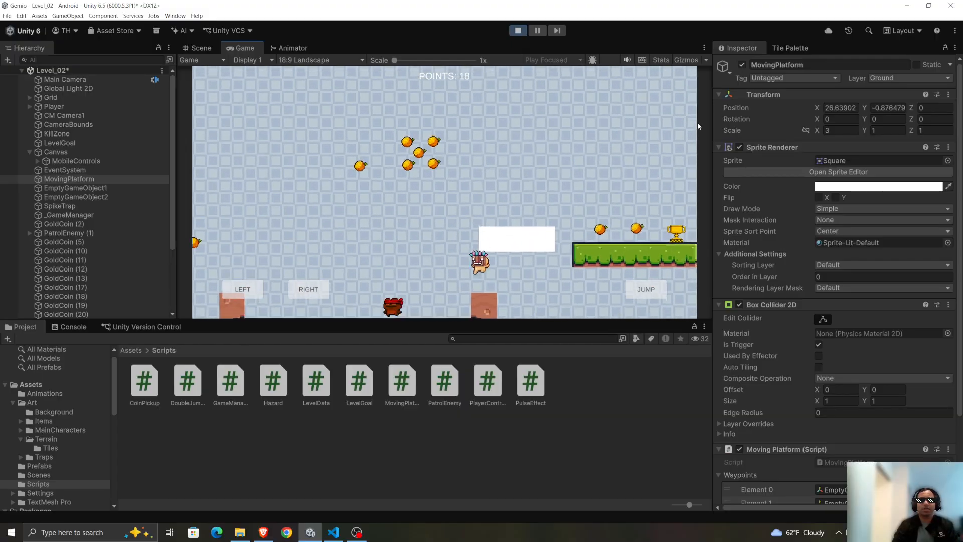
key(d)
key(space)
key(a)
key(space)
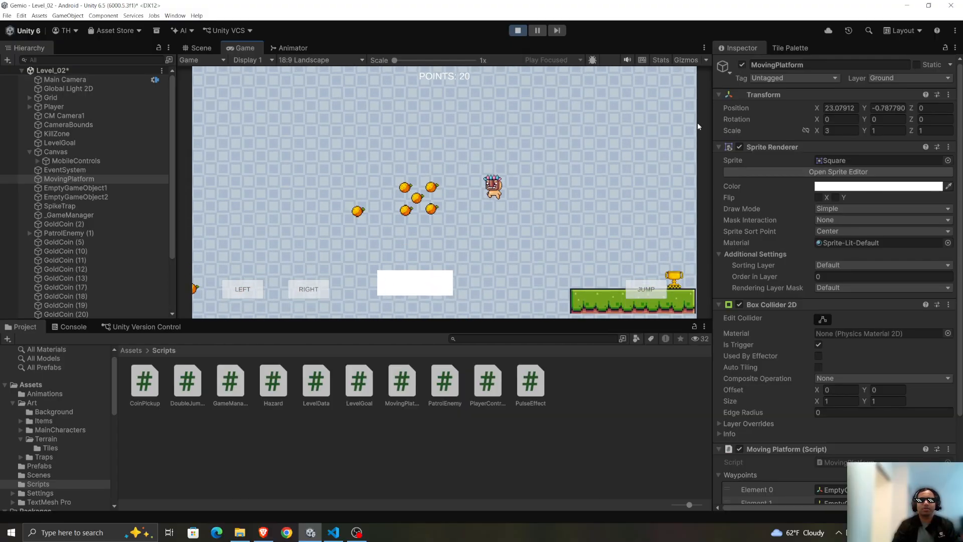
key(d)
key(a)
key(space)
key(d)
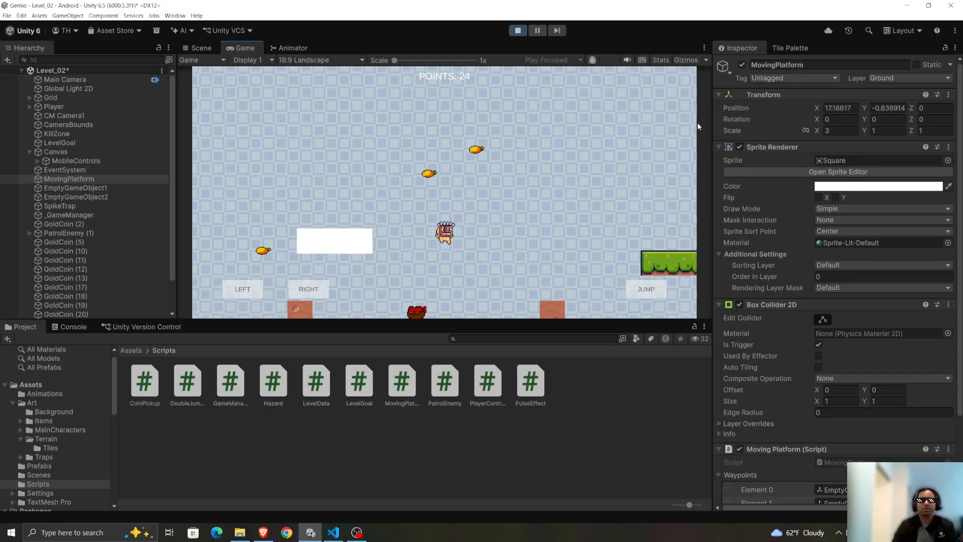
click(518, 31)
Set the MovingPlatform object's layer to Default and review its Box Collider 2D and Moving Platform script settings.
click(892, 79)
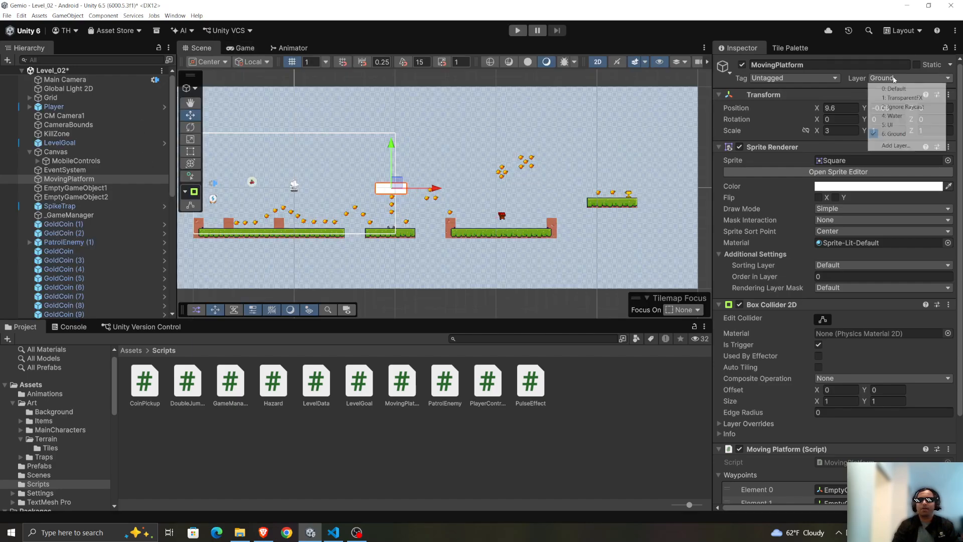
click(899, 90)
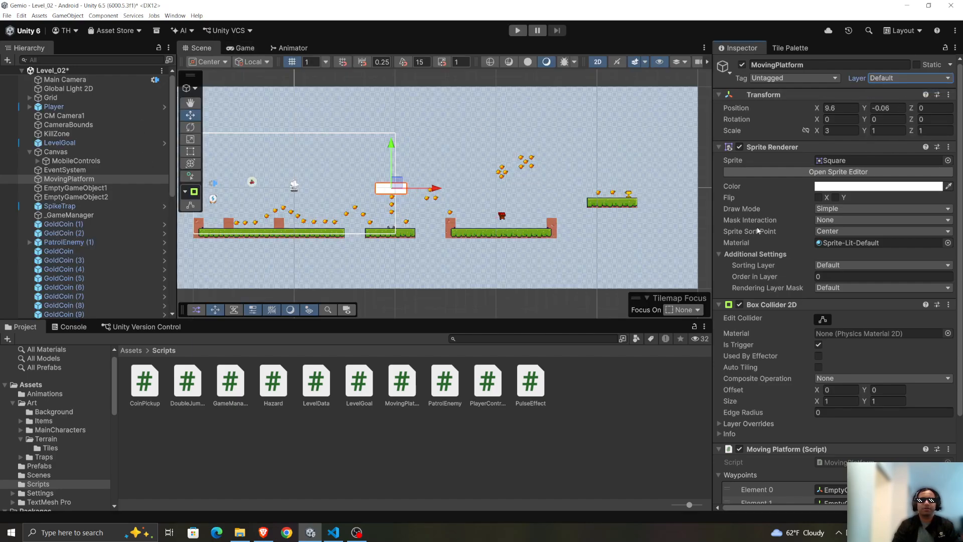
scroll(797, 287, down, 3)
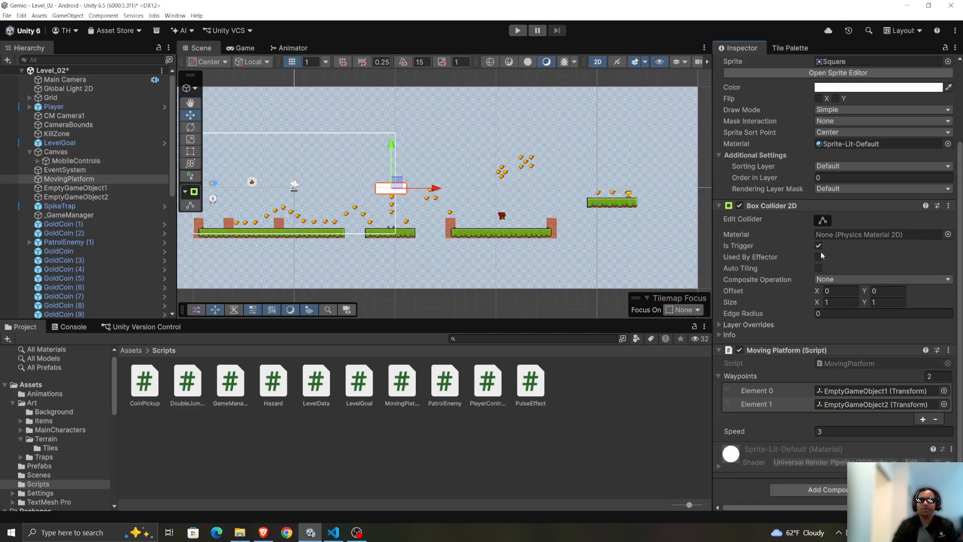
scroll(838, 311, up, 1)
scroll(853, 362, down, 1)
scroll(692, 224, up, 5)
scroll(280, 213, down, 6)
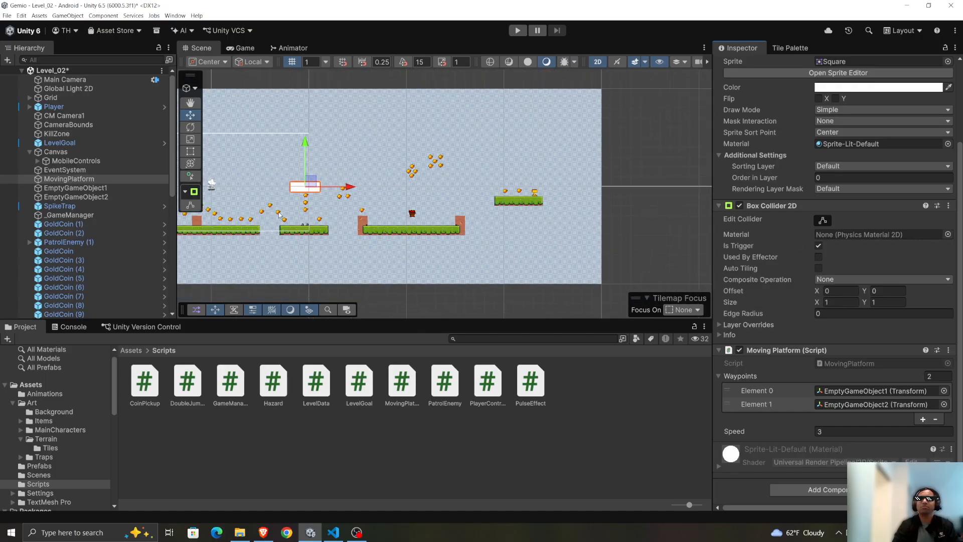
Take a screenshot of the whole editor showing the level, the platform's Box Collider 2D and the Moving Platform script's waypoints.
click(190, 103)
drag(294, 206, 380, 220)
scroll(379, 220, up, 4)
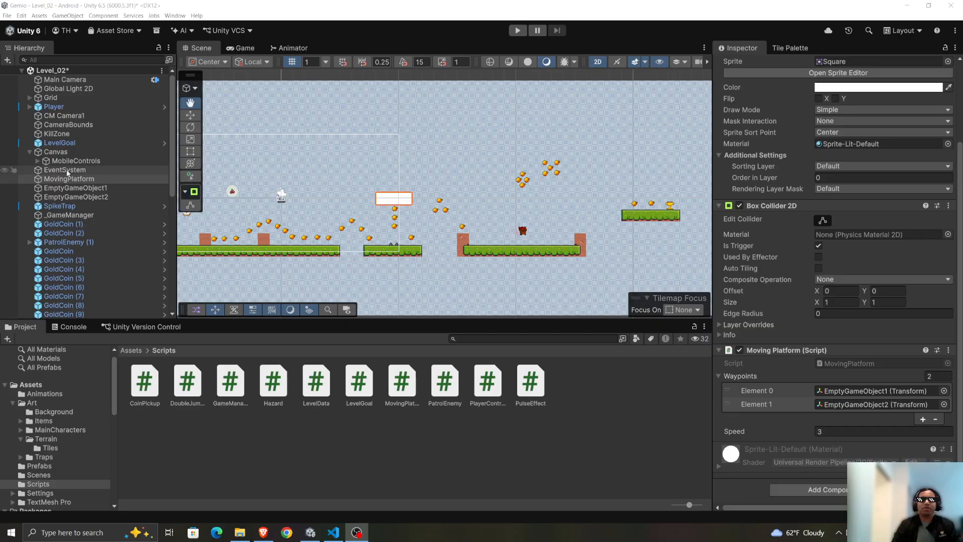
scroll(738, 147, up, 4)
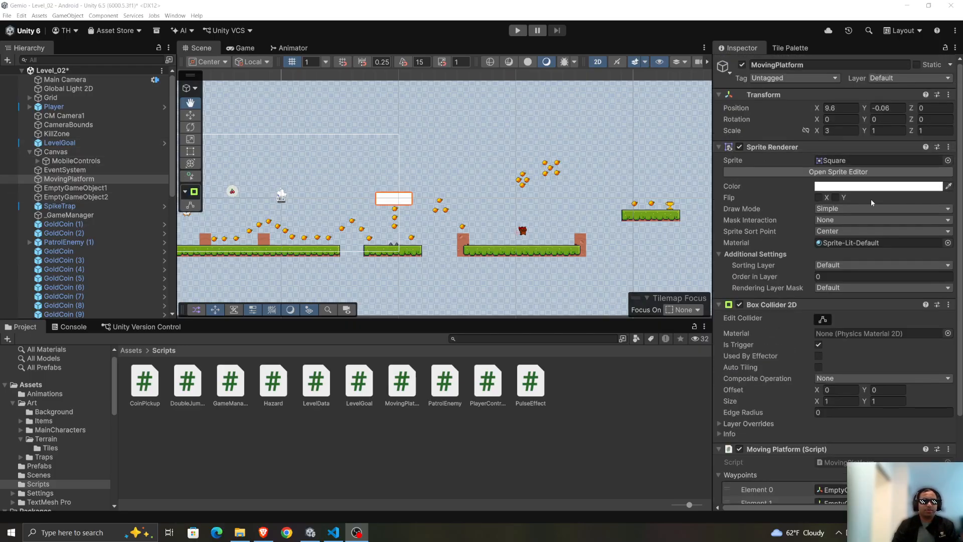
scroll(773, 211, down, 3)
scroll(788, 238, up, 3)
scroll(787, 237, down, 2)
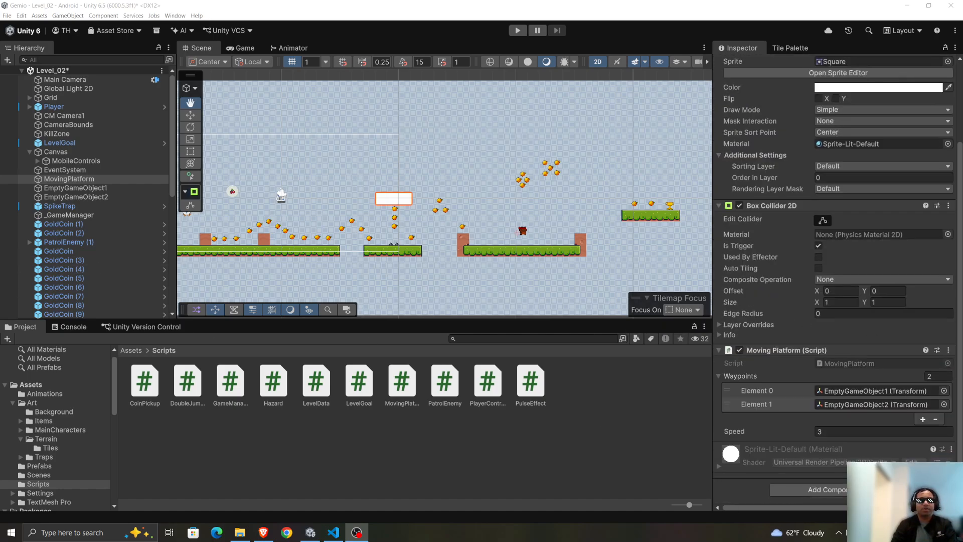
key(Print)
drag(0, 1, 962, 521)
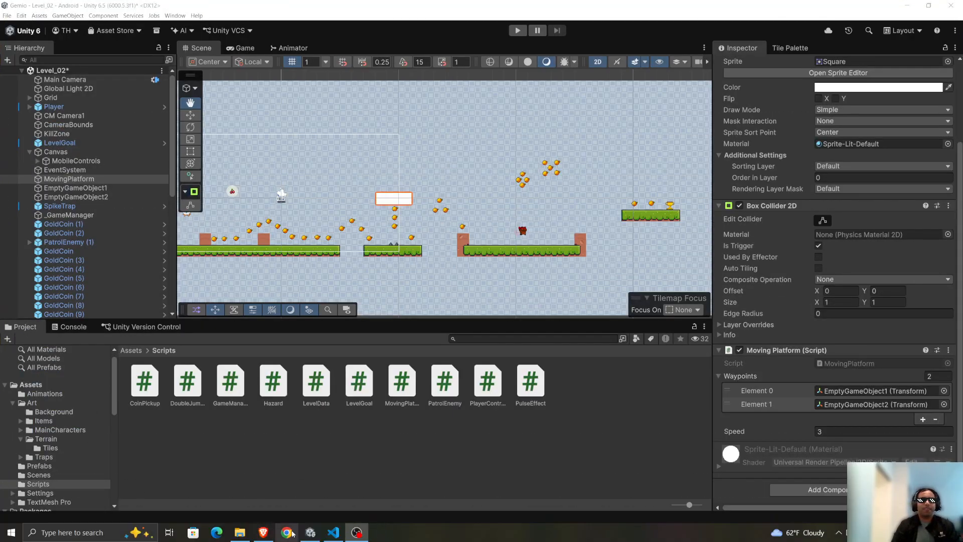
Switch to the Gemini chat in the browser and paste the editor screenshot into the message draft.
mouse_move(311, 535)
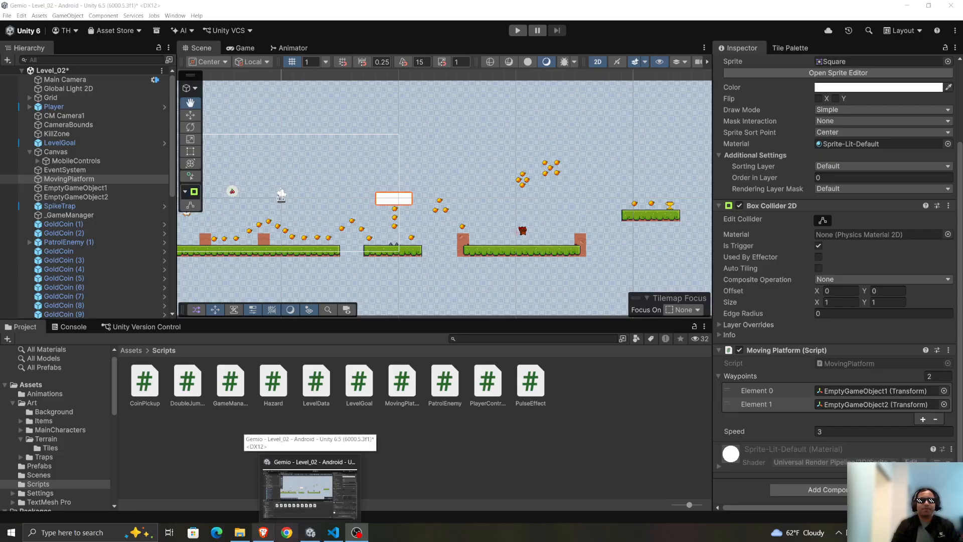
click(264, 532)
click(393, 483)
key(ctrl+v)
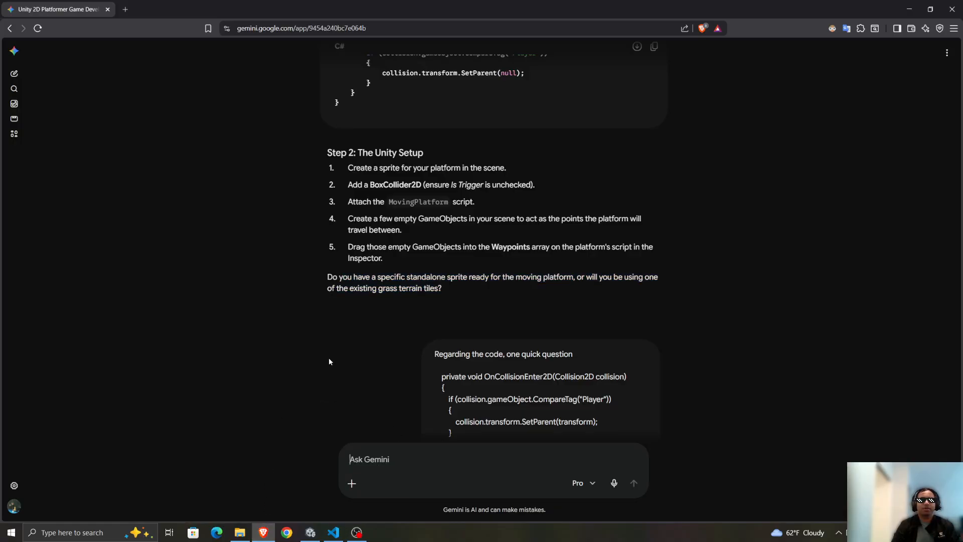
Copy the "Step 2: The Unity Setup" heading and its five instructions from Gemini's earlier reply.
scroll(330, 359, down, 5)
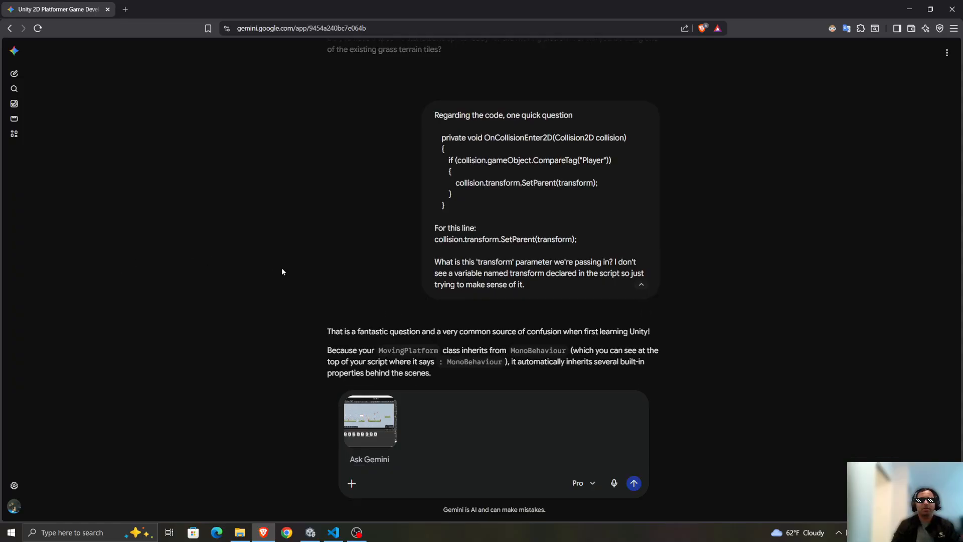
scroll(282, 267, down, 10)
scroll(288, 246, up, 5)
scroll(288, 246, up, 15)
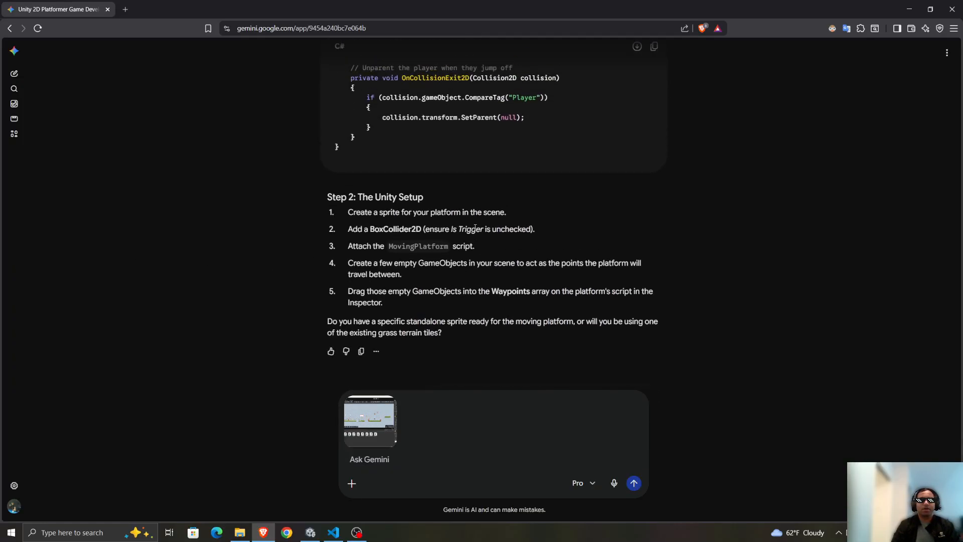
drag(288, 195, 658, 301)
key(ctrl+c)
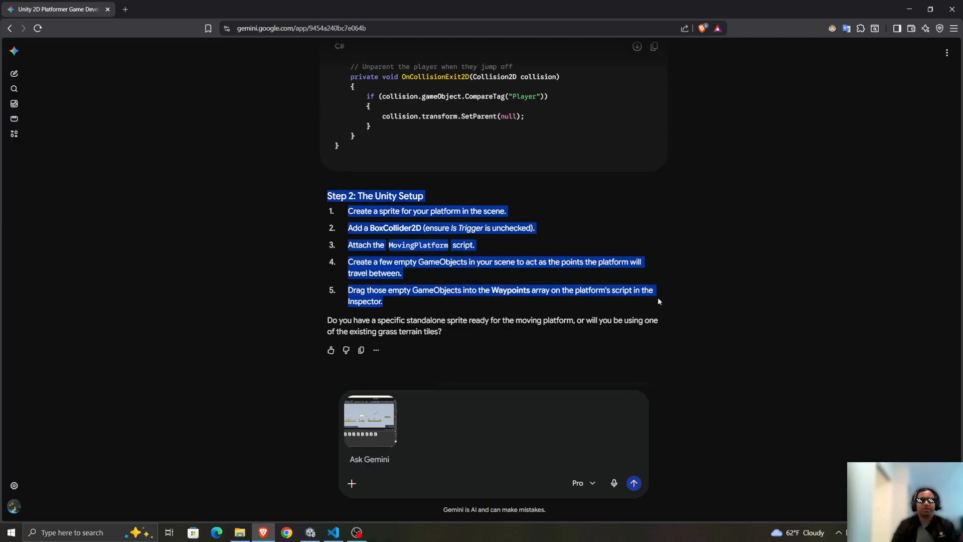
Start the message with "I have followed these steps:" and paste the copied Unity Setup instructions below it.
click(424, 459)
text(I have followed thes)
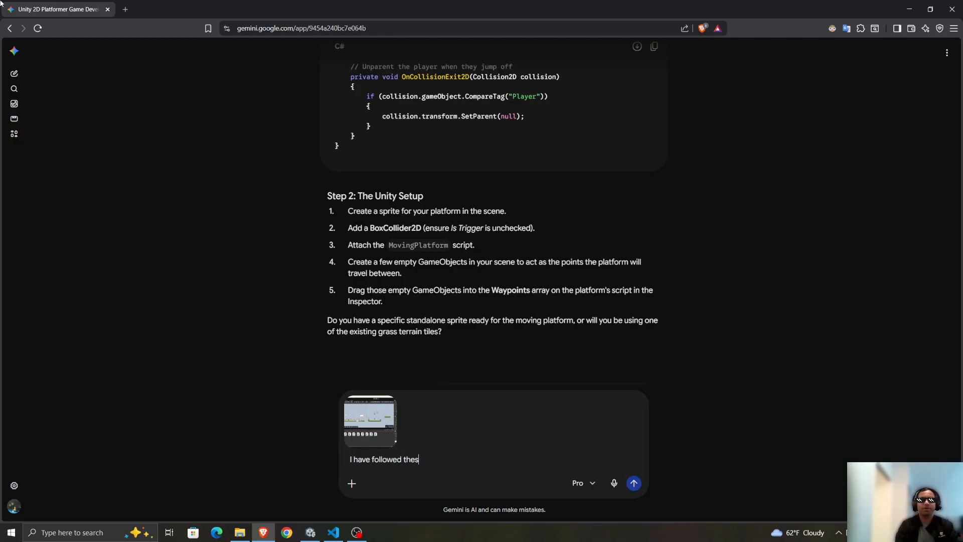
text(e steps)
key(shift+Return)
key(ctrl+v)
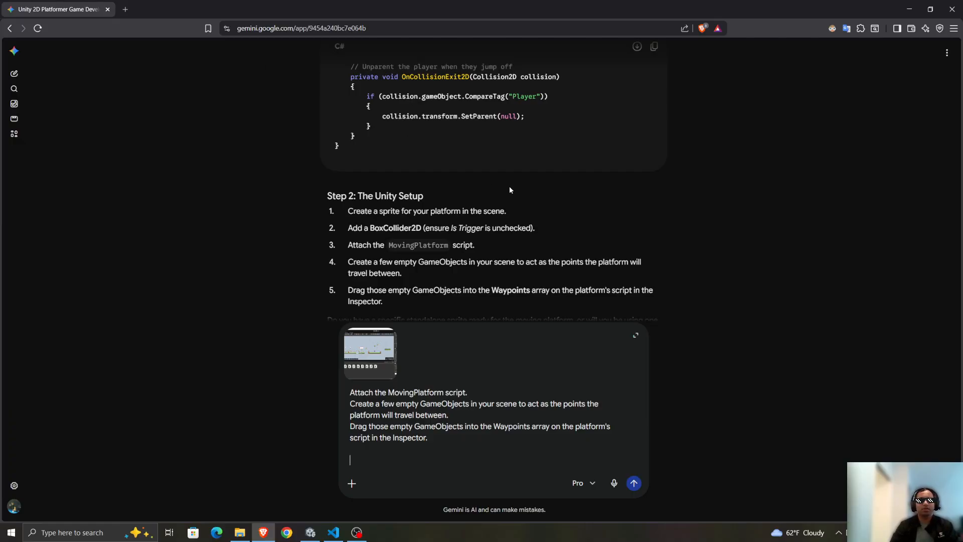
Begin a closing line "MovingPlatform" and extend the opening with ", and I just used a square sprite for now instead of using an art asset sprite.".
scroll(510, 186, up, 15)
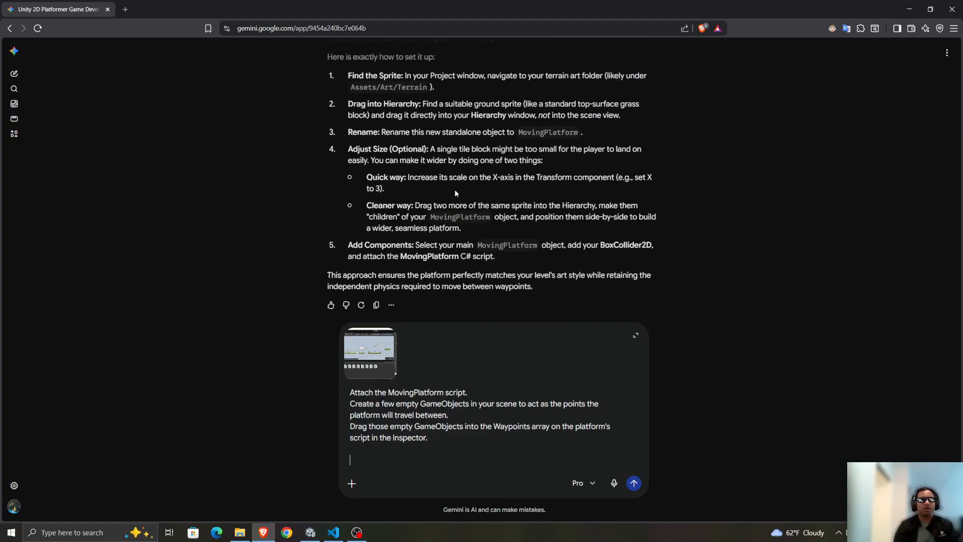
text(MovingPlatform)
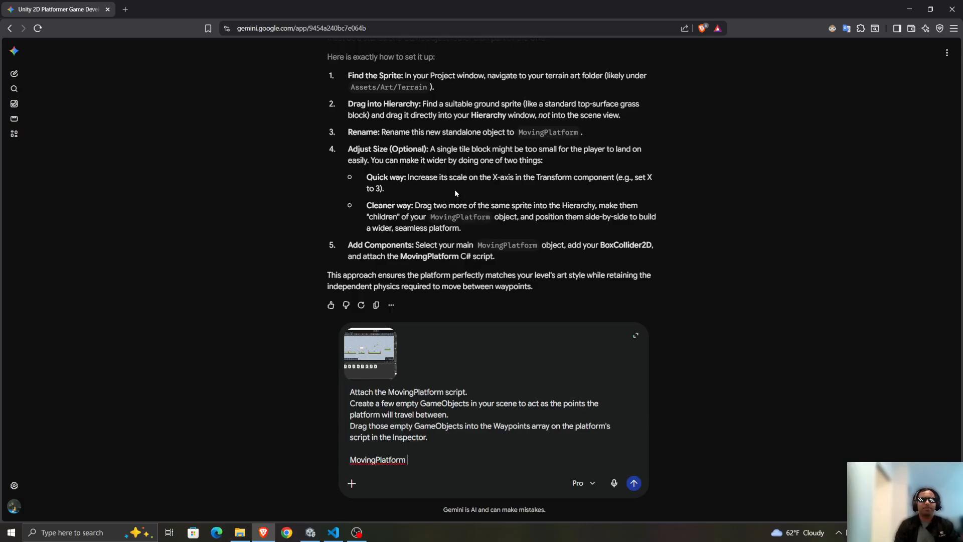
scroll(392, 405, up, 3)
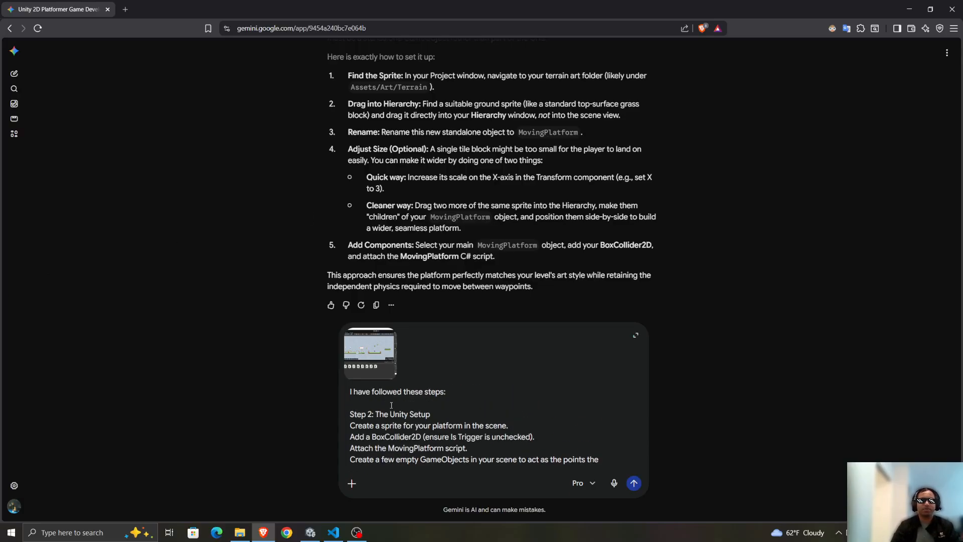
scroll(527, 391, down, 5)
scroll(502, 394, up, 5)
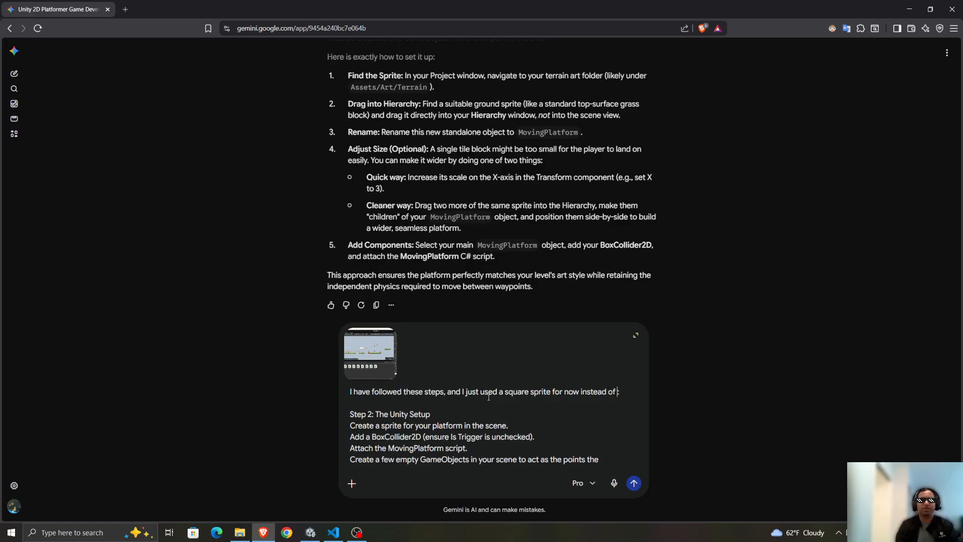
key(BackSpace)
text(using an art asset sprite. I plan on)
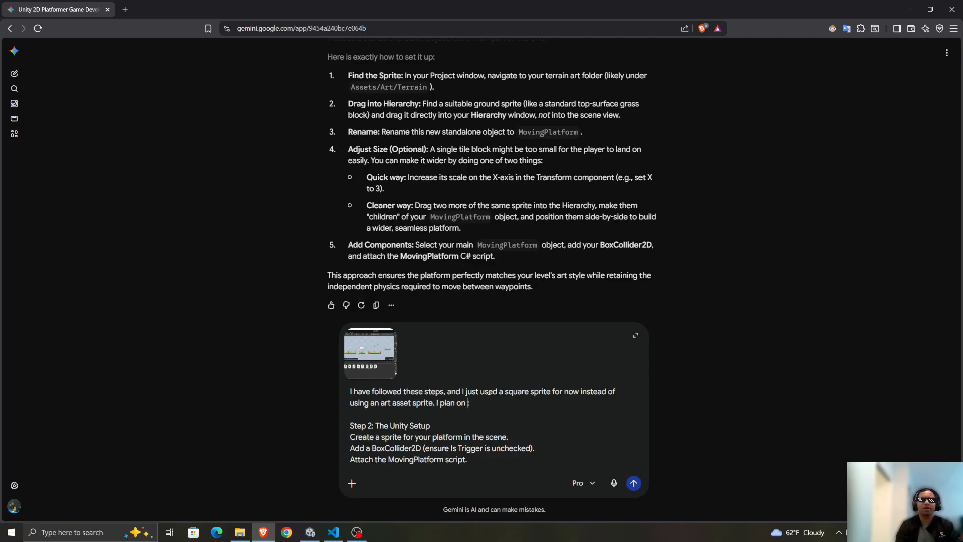
Add the sentence "I plan on updating the sprite square to an art later once we have everything functioning correctly" to the opening paragraph.
text(updating the sprite squ)
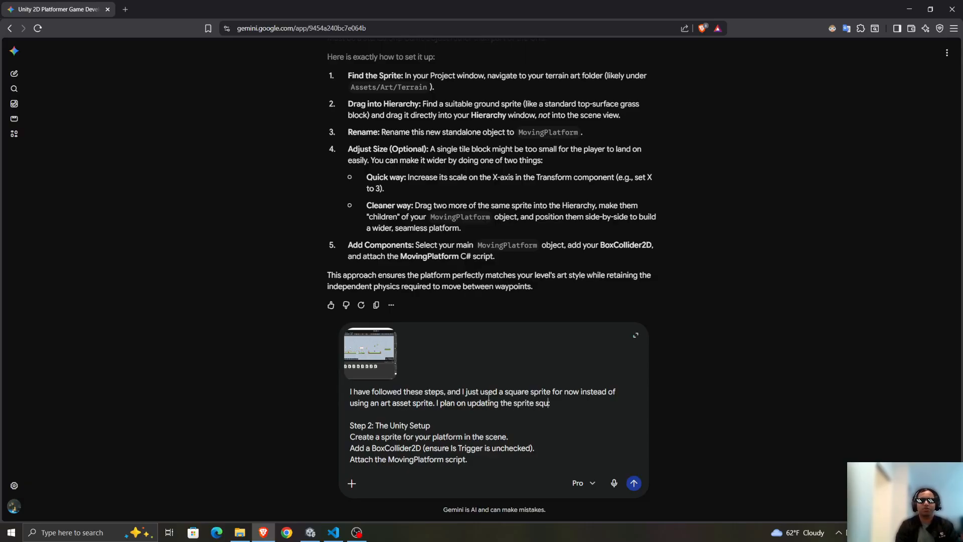
text(are to an art later)
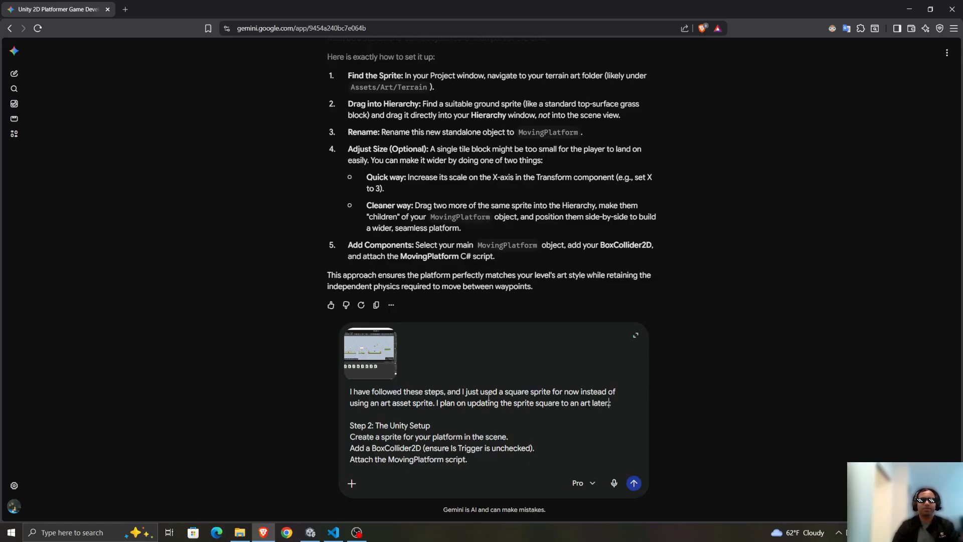
text( once )
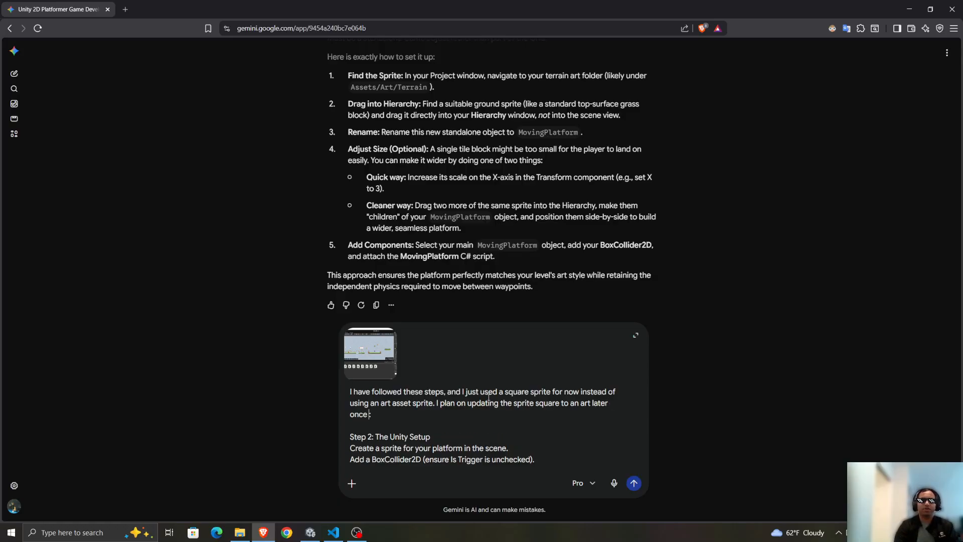
text(we have everything fu)
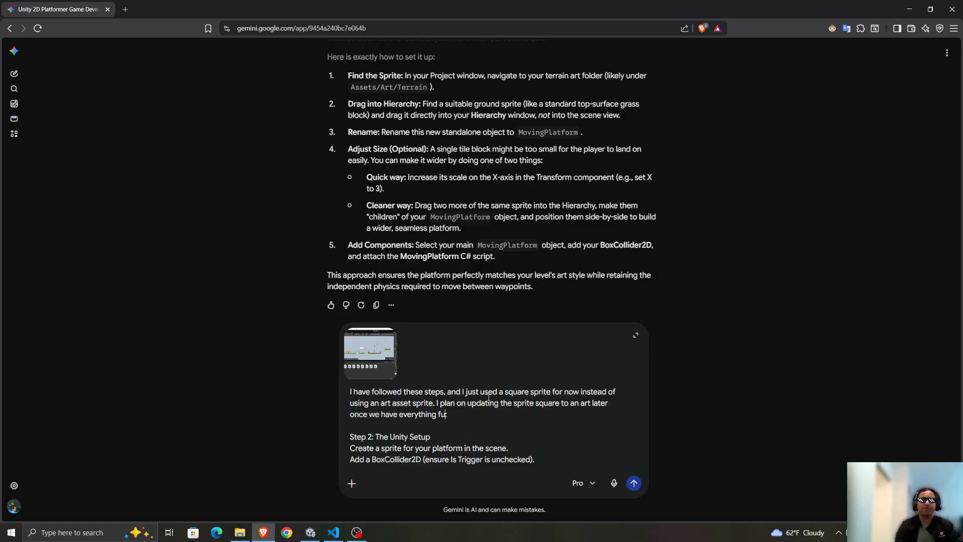
text(nctioning correctly. I h)
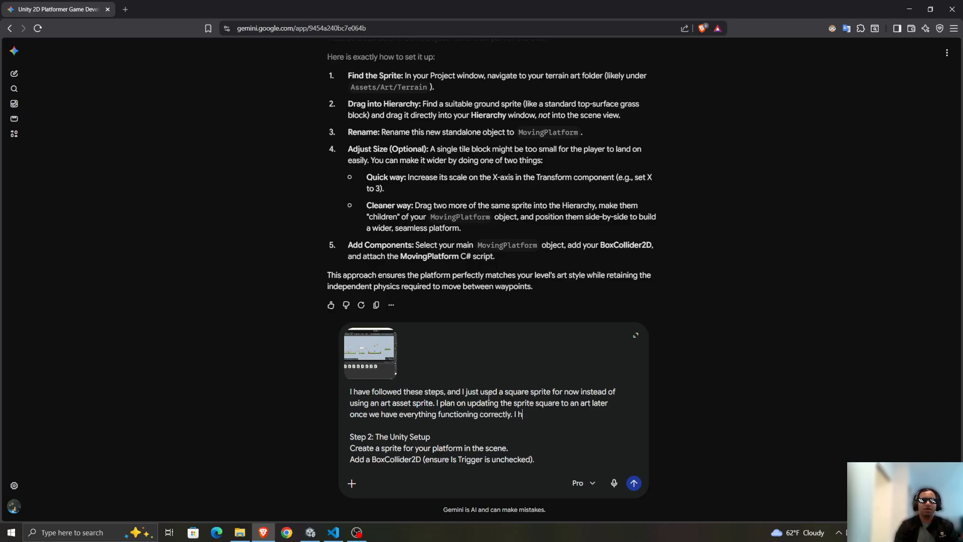
text(ave pwe)
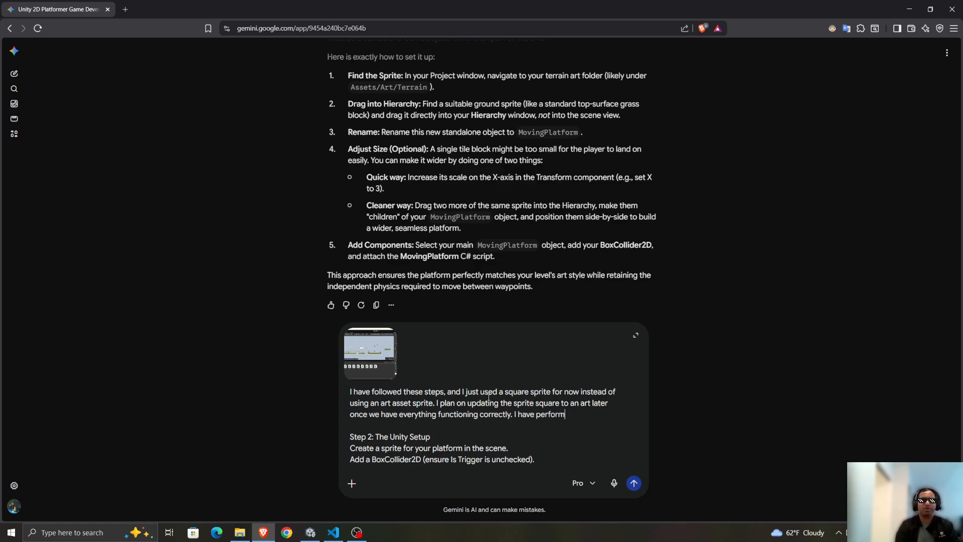
End the opening paragraph with "I have performed the following:" above the pasted Step 2 instructions.
scroll(488, 397, down, 3)
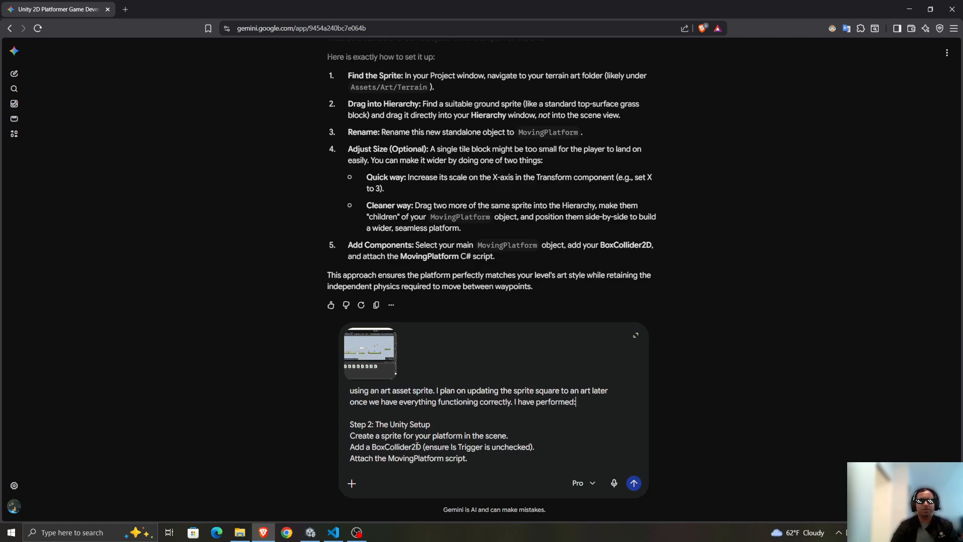
scroll(467, 412, up, 3)
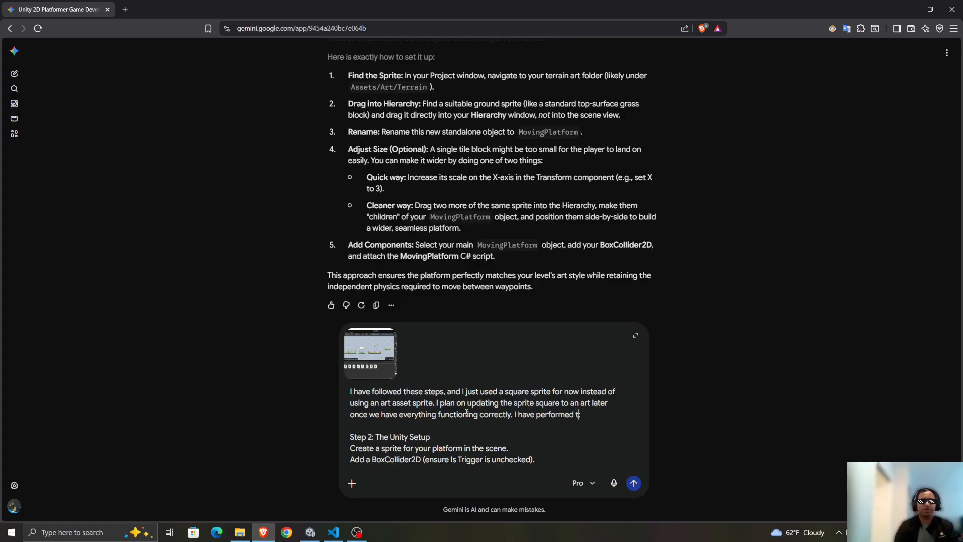
text(wing:)
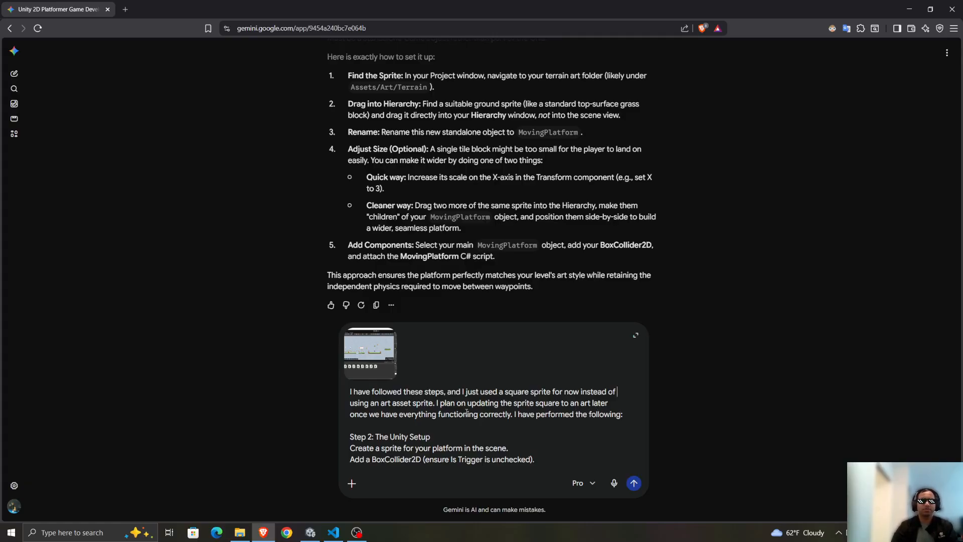
Remove "I have followed these steps, and" from the start of the message so it opens with "I just used a square sprite".
key(ctrl+shift+Right)
key(ctrl+shift+Right)
key(ctrl+shift+Right)
key(ctrl+shift+Right)
key(ctrl+shift+Right)
key(ctrl+shift+Right)
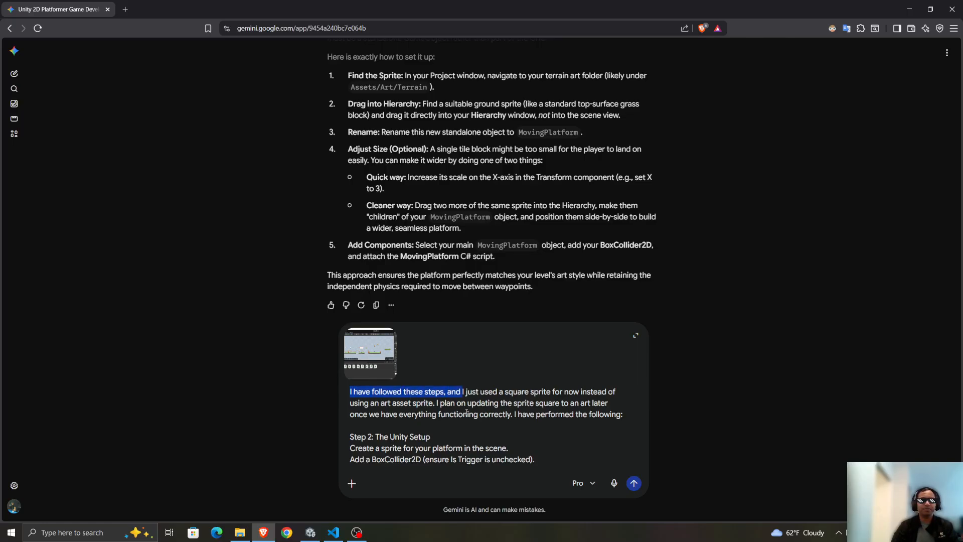
key(BackSpace)
Complete the closing line as "MovingPlatform is moving between our two empty gameObjects." and start the next sentence with "However".
scroll(458, 412, down, 4)
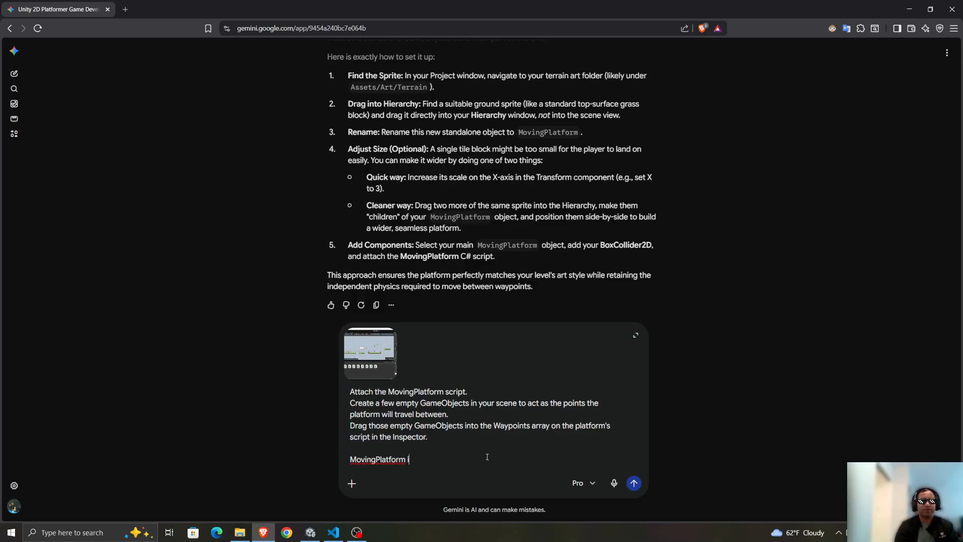
text(between )
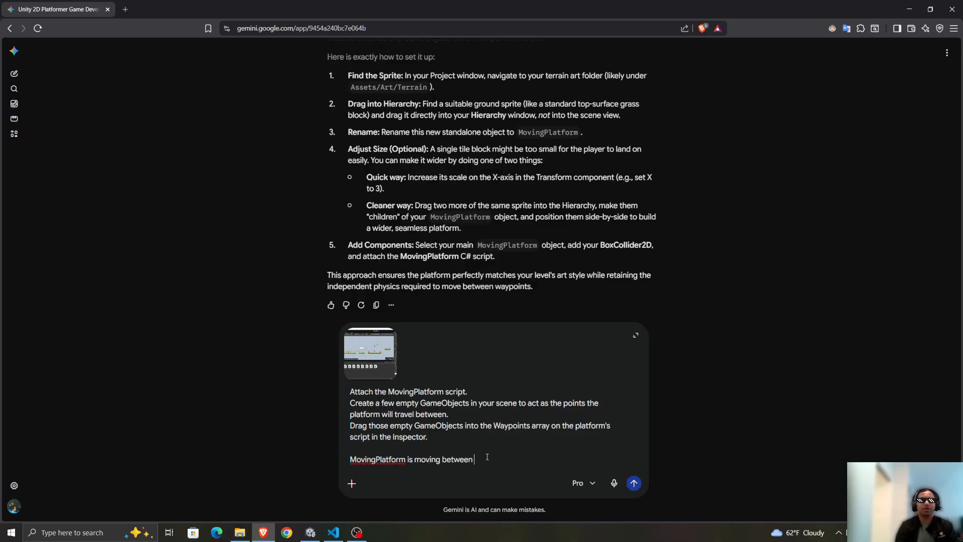
text(our two empty gameObjec)
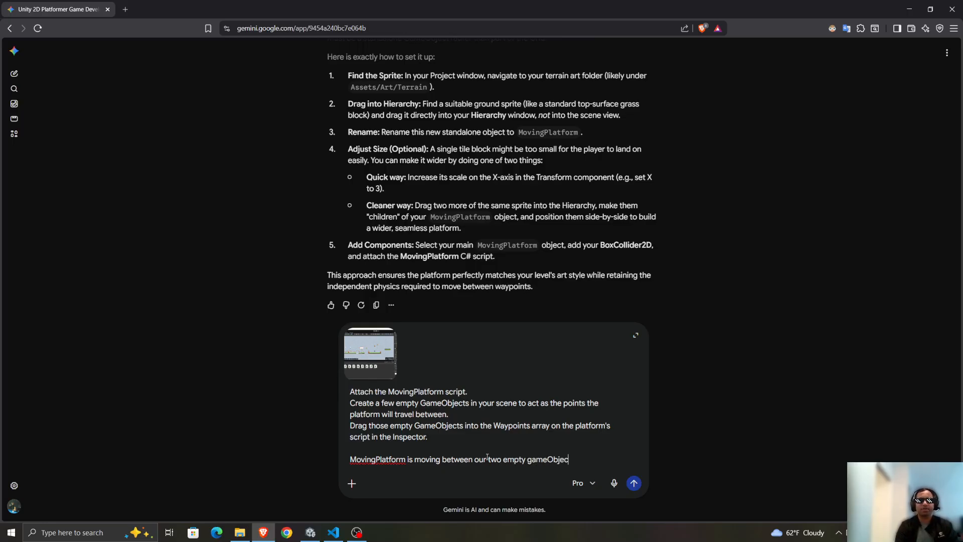
text(ts. However,)
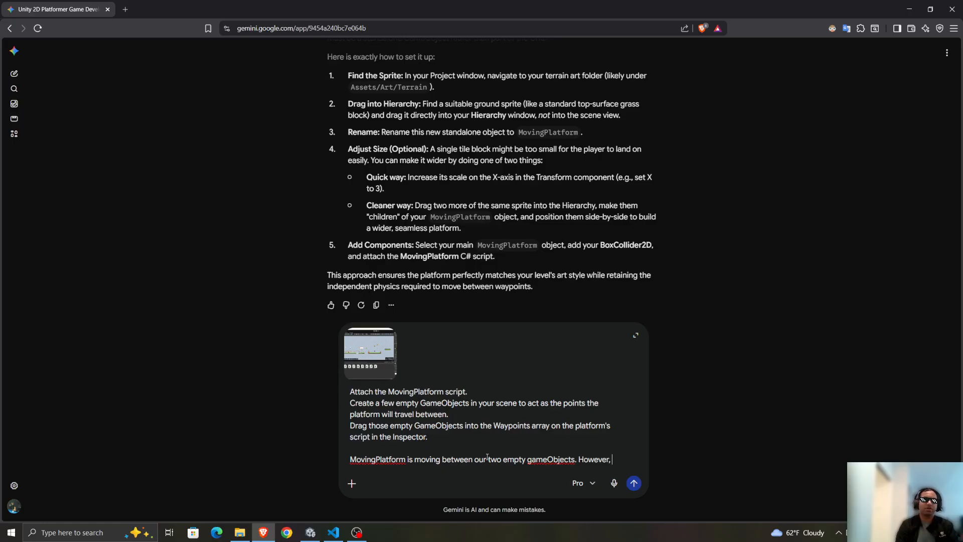
text( The player)
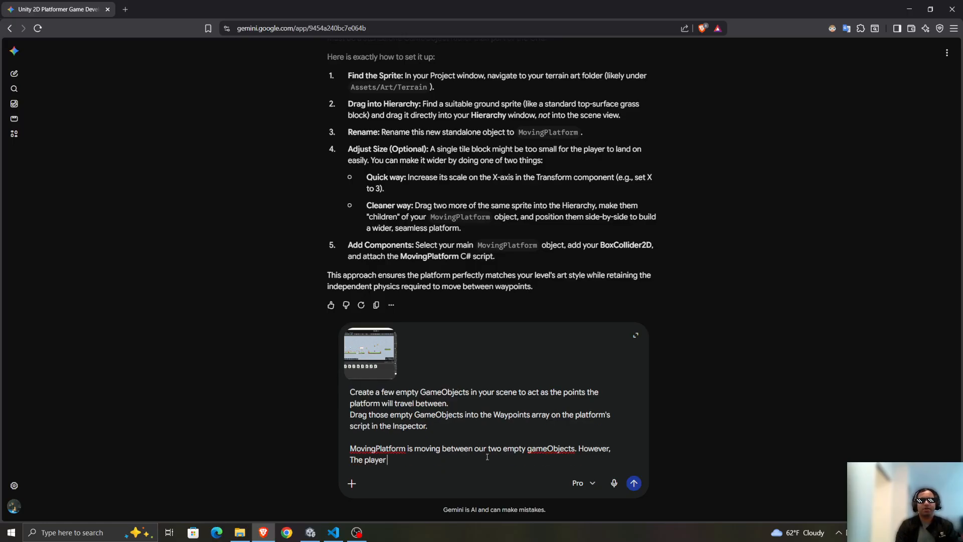
text( falls right through the)
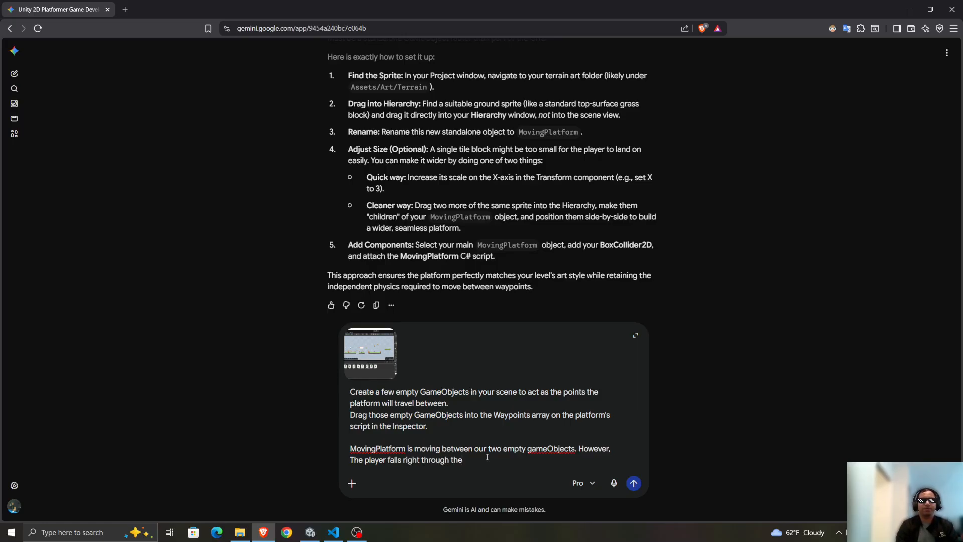
text( platform, there's no collision happening.)
Send the message with its screenshot to Gemini and expand the sent text in the chat.
key(ctrl+a)
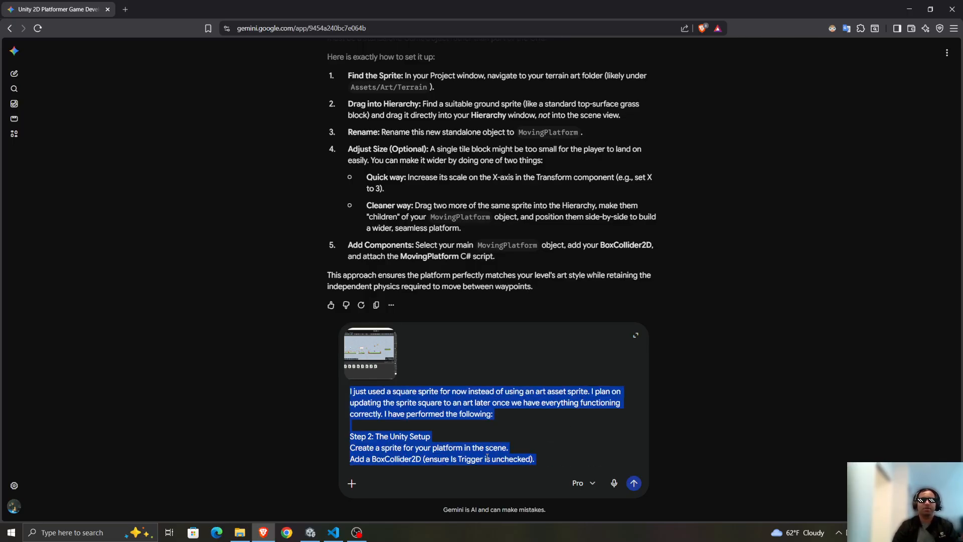
key(Return)
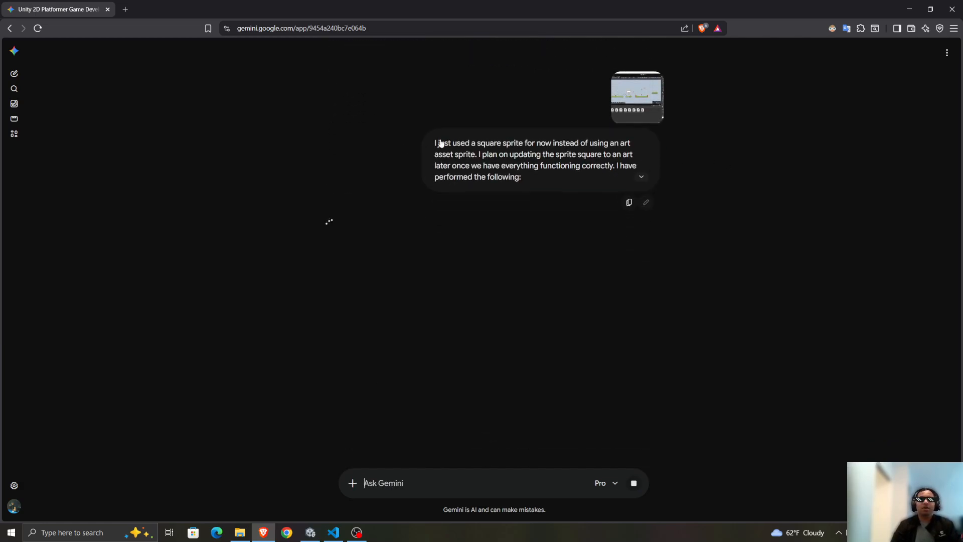
click(641, 177)
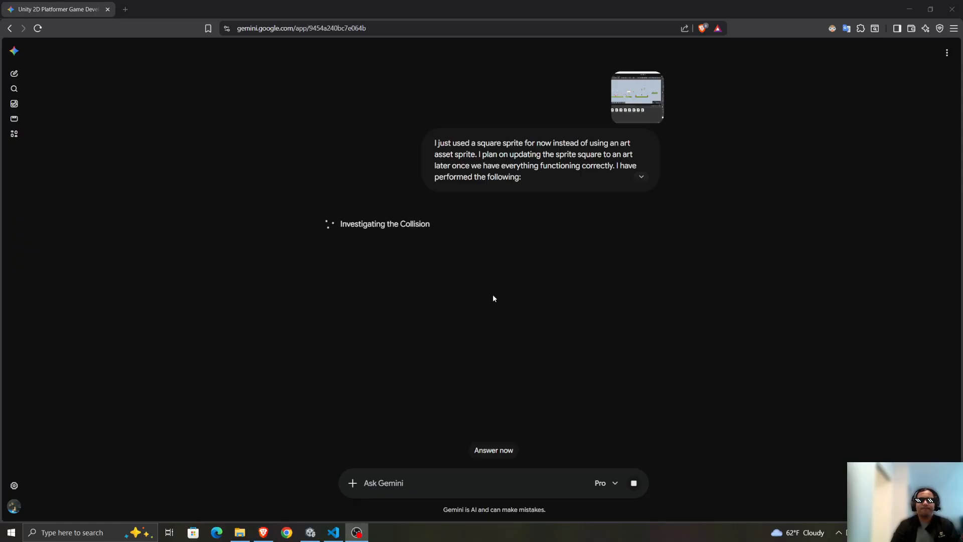
click(641, 177)
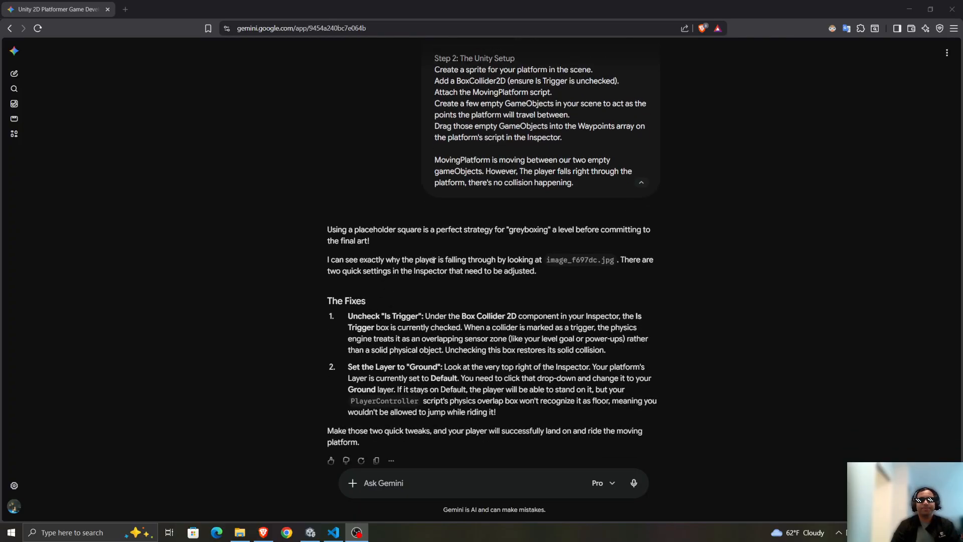
Read Gemini's reply on why the player falls through the platform, focusing on the first item under The Fixes.
drag(381, 269, 365, 301)
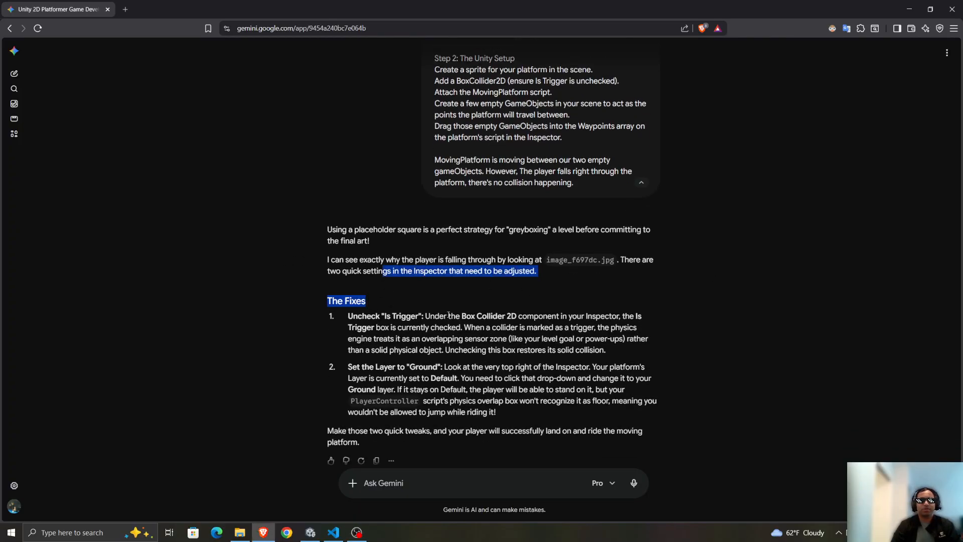
drag(450, 261, 569, 276)
click(568, 275)
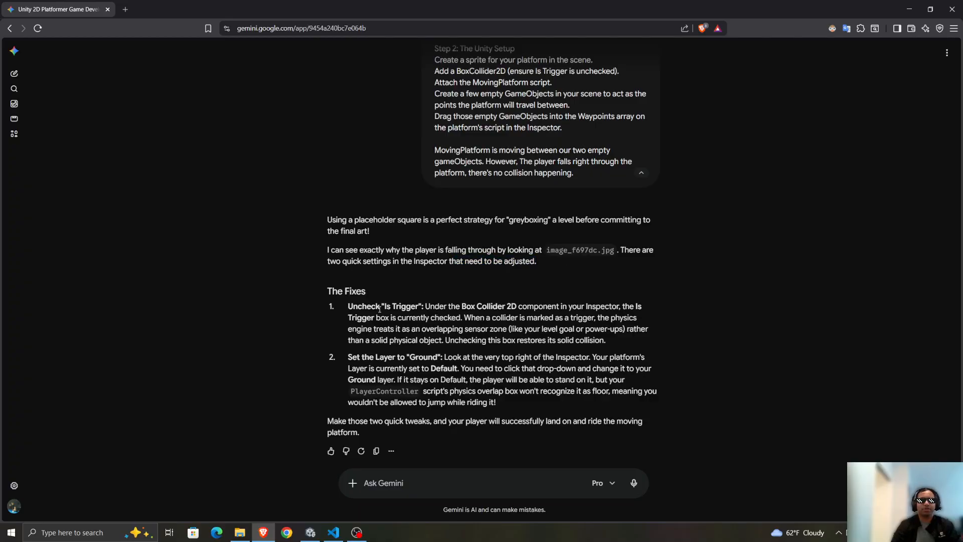
drag(381, 306, 467, 308)
click(502, 318)
scroll(450, 326, up, 1)
double_click(379, 352)
click(381, 351)
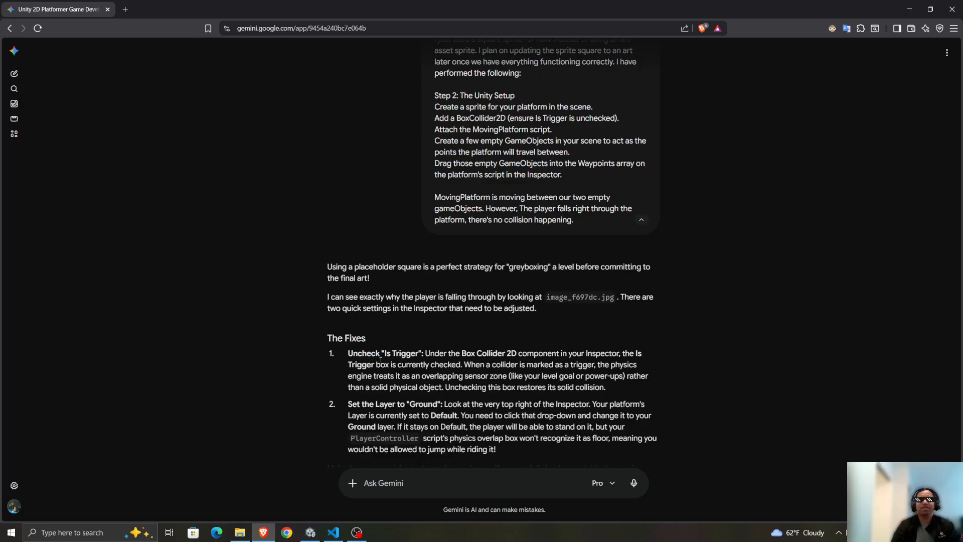
Search the conversation for "is trigg" and check the BoxCollider2D instruction in the original Step 2 Unity Setup.
scroll(426, 346, up, 20)
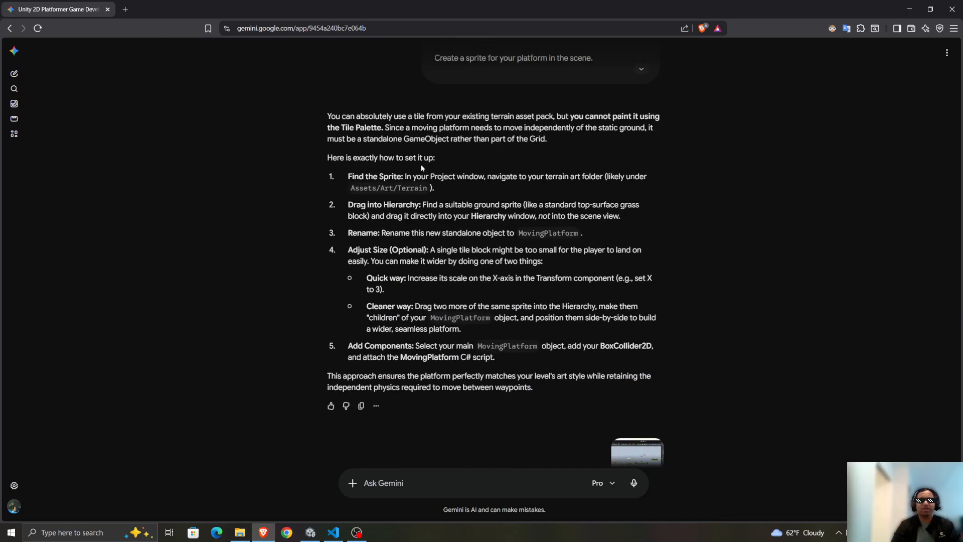
scroll(413, 168, up, 3)
key(ctrl+f)
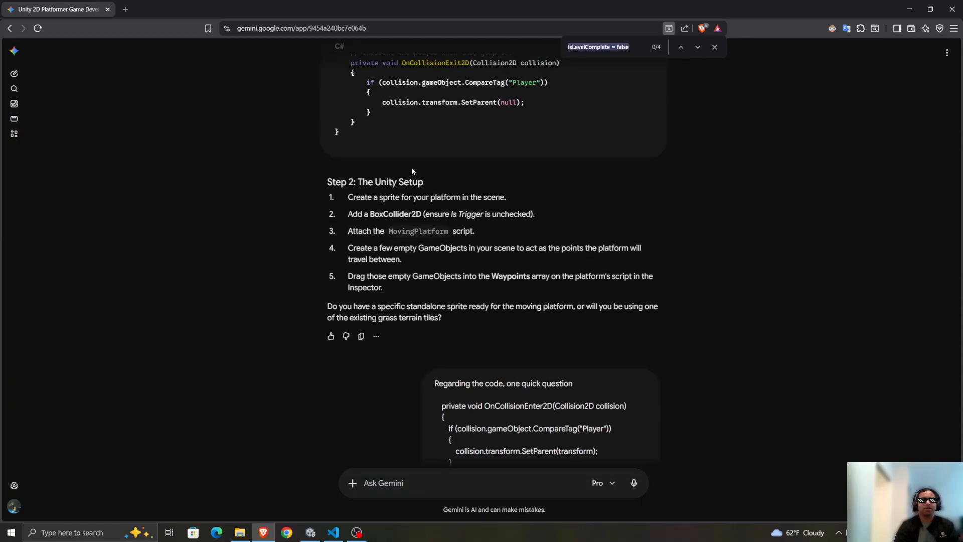
text(is trigg)
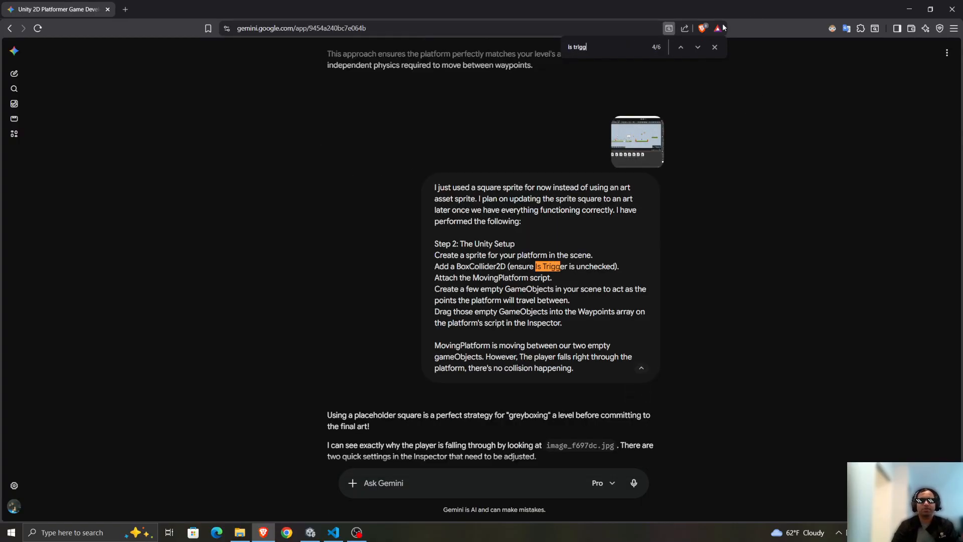
click(682, 47)
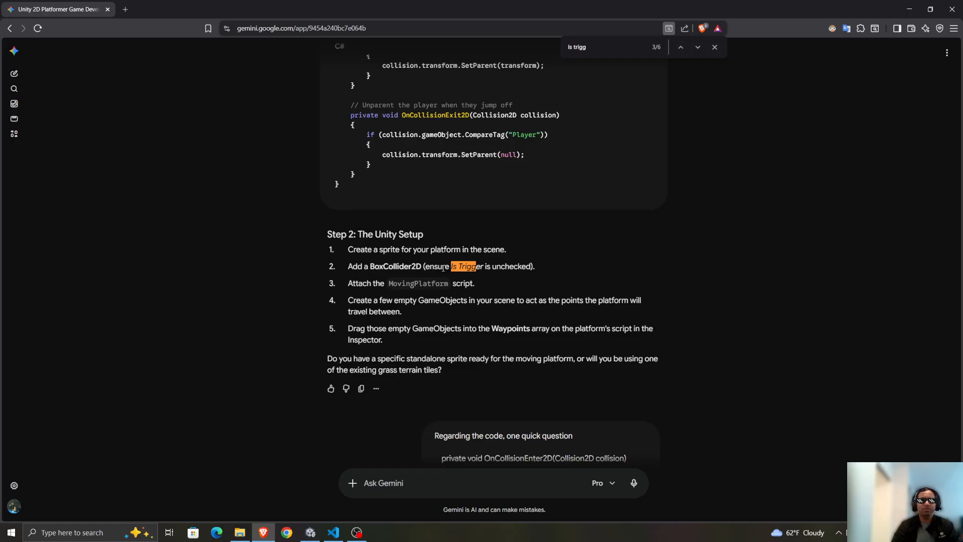
drag(443, 267, 509, 266)
double_click(510, 266)
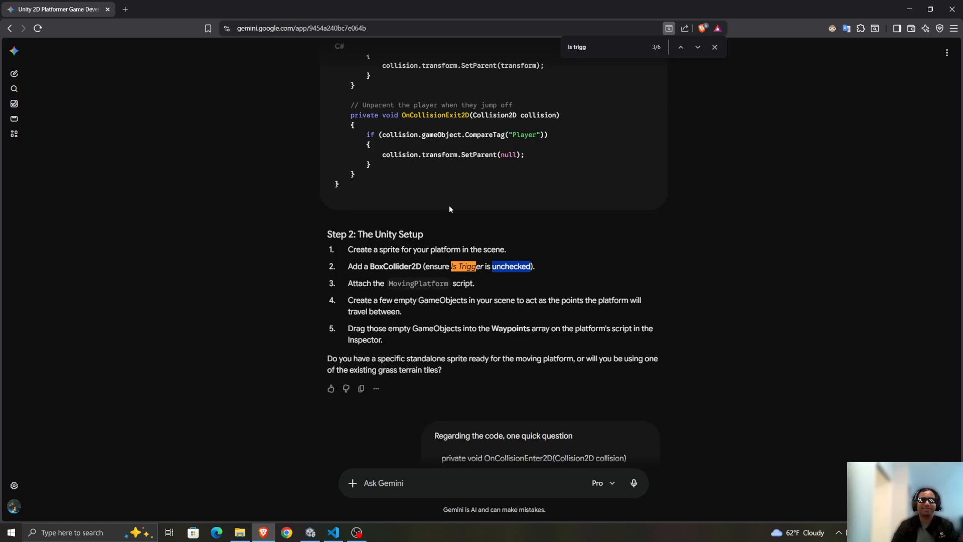
Read the explanation of the Is Trigger fix in Gemini's latest reply and close the page search.
scroll(365, 289, down, 12)
drag(363, 307, 427, 307)
click(487, 325)
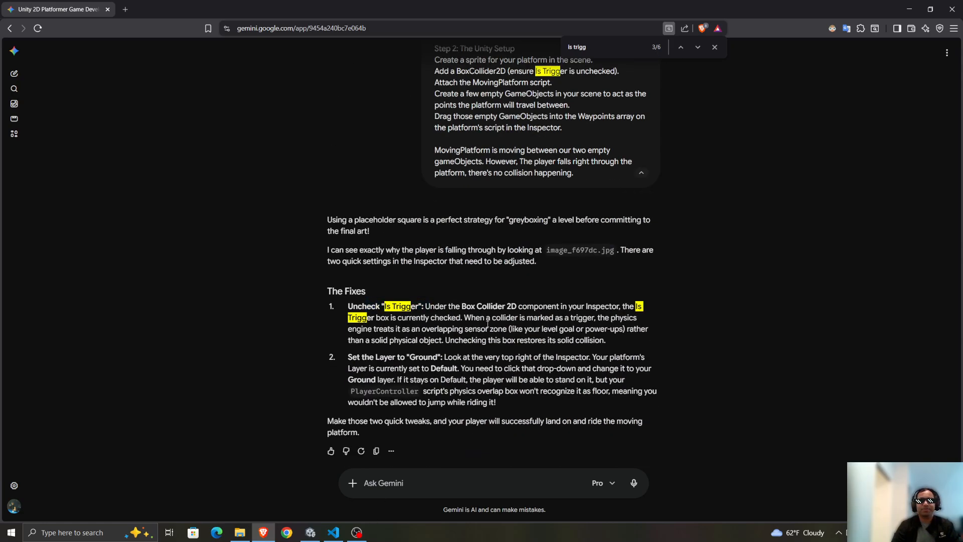
drag(355, 332, 665, 319)
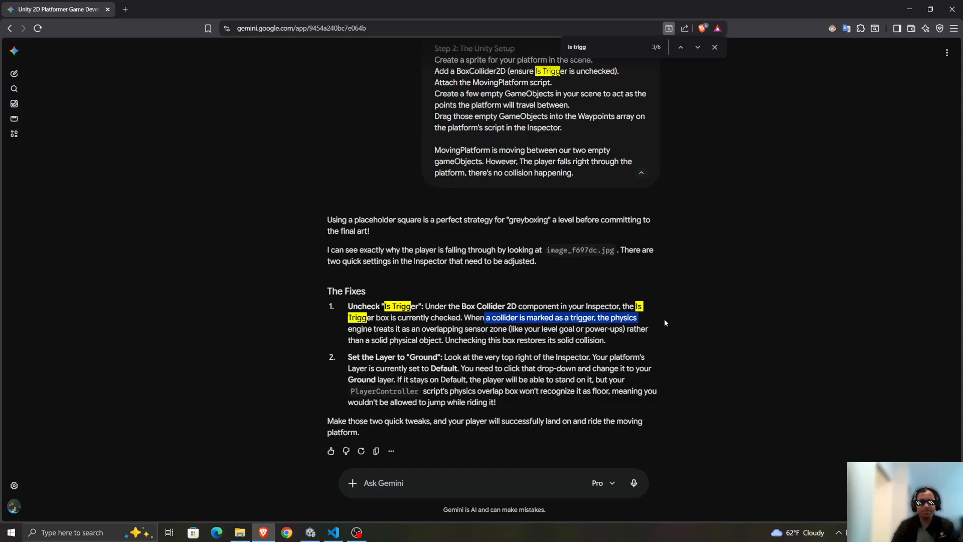
drag(465, 319, 552, 330)
click(596, 331)
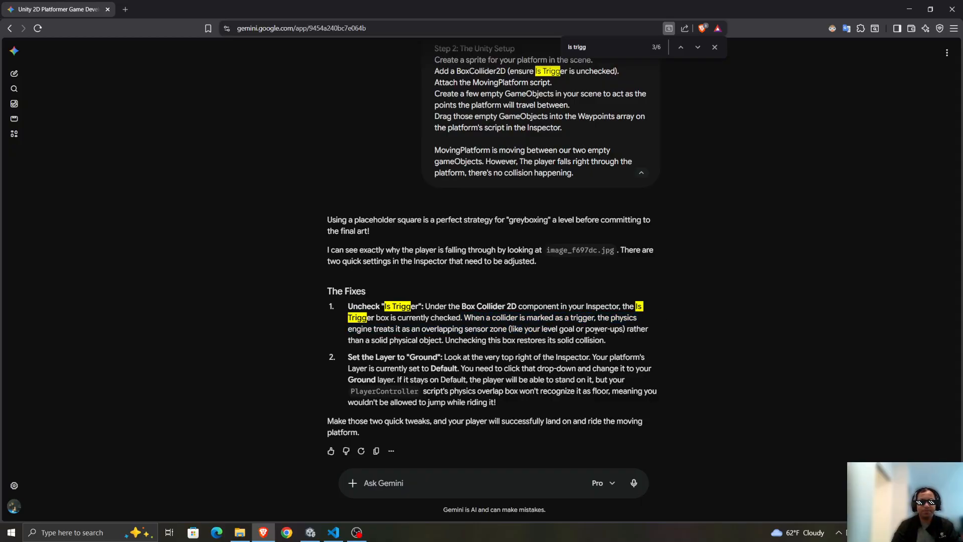
drag(349, 340, 607, 342)
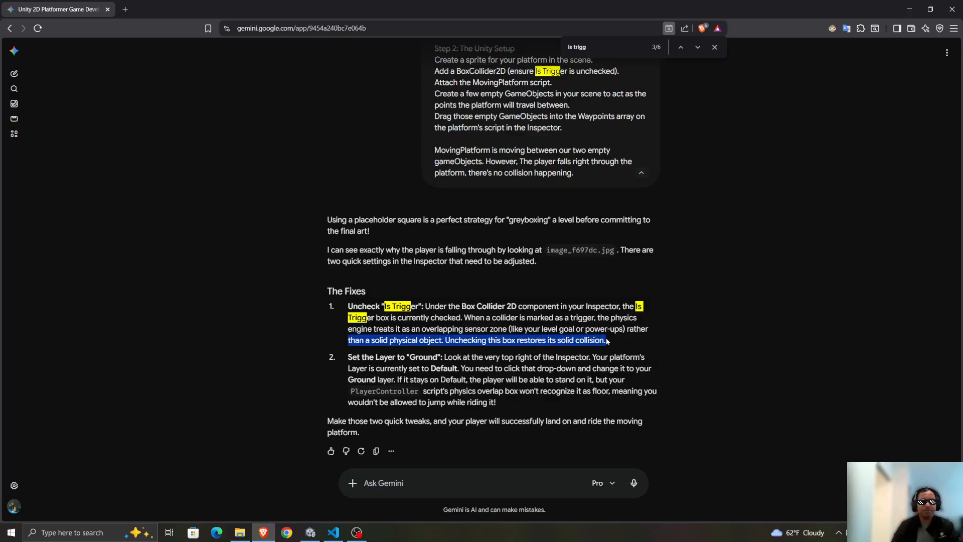
click(458, 309)
drag(350, 295, 648, 359)
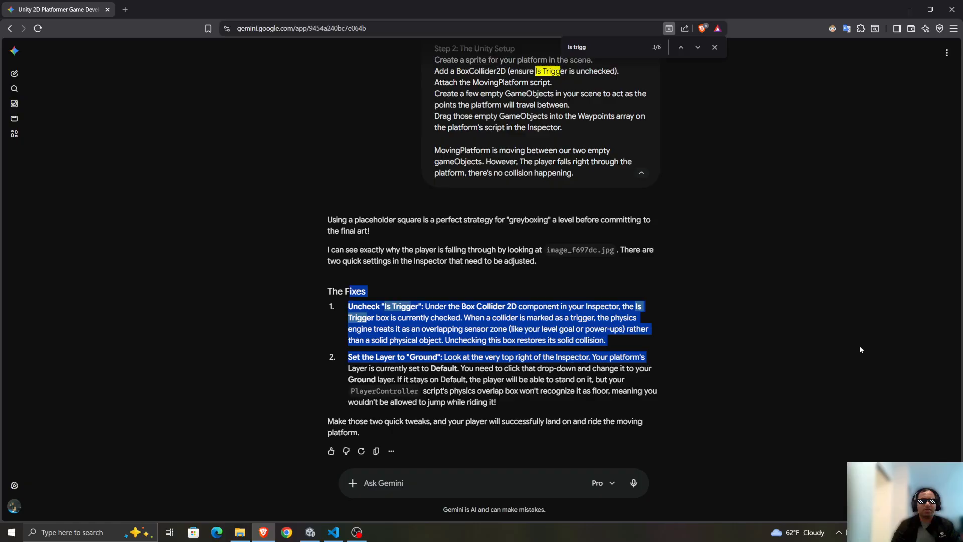
click(645, 331)
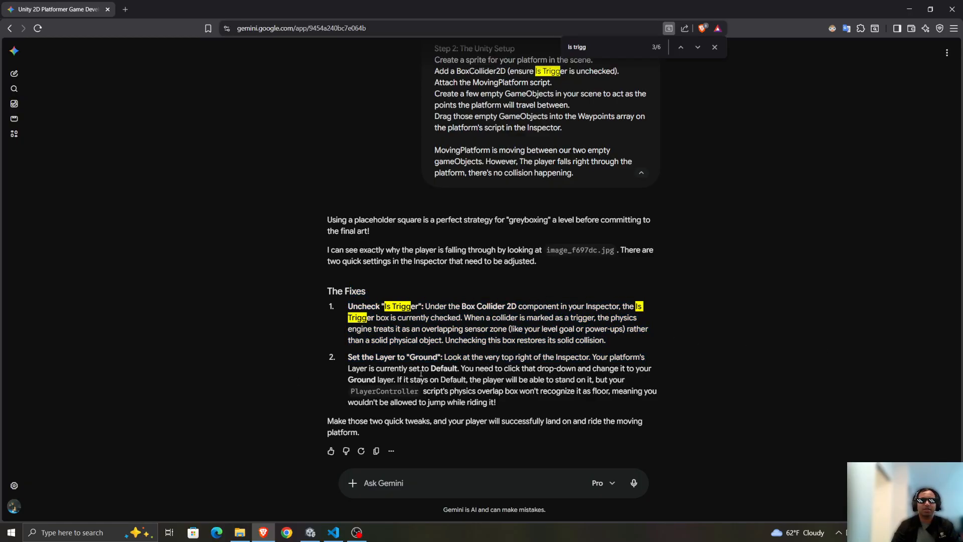
click(715, 47)
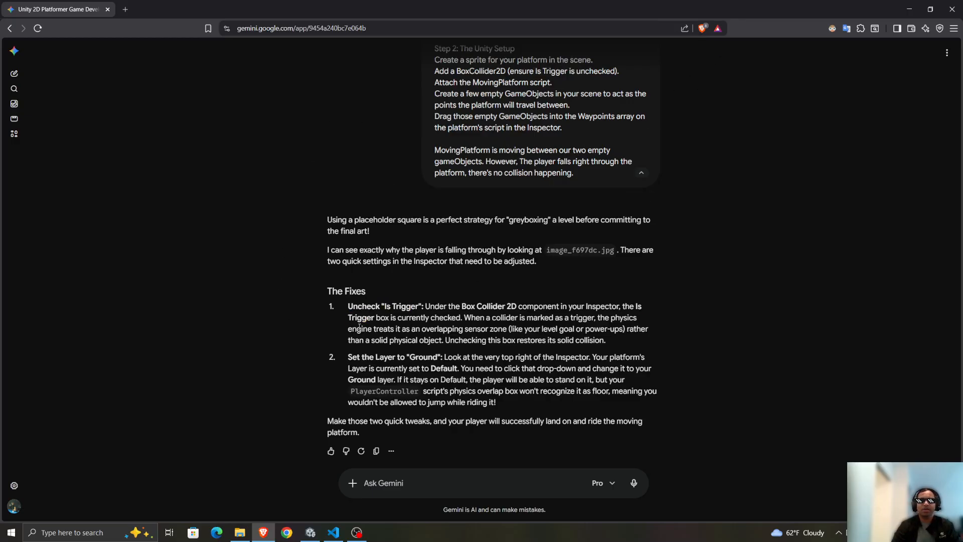
Switch to Unity and disable Is Trigger on the MovingPlatform's Box Collider 2D.
click(311, 532)
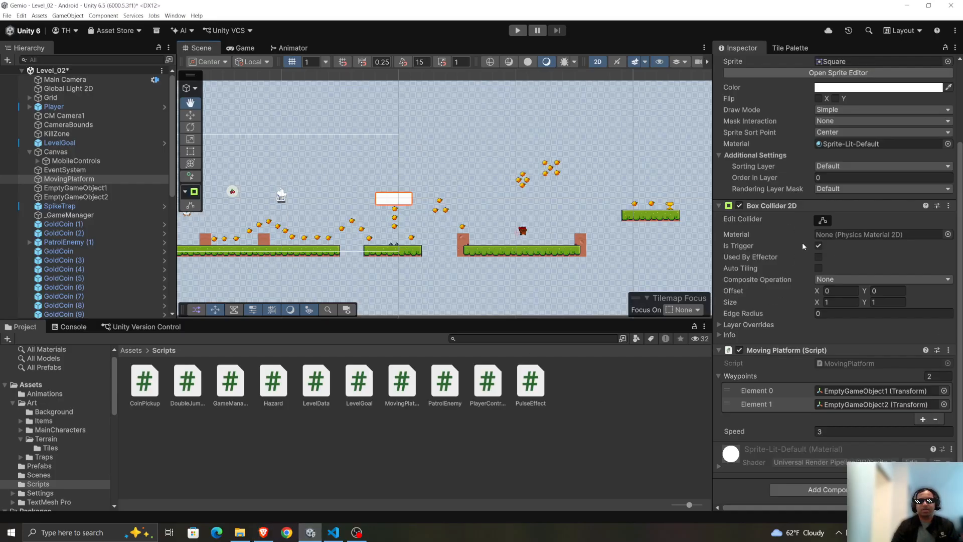
click(819, 246)
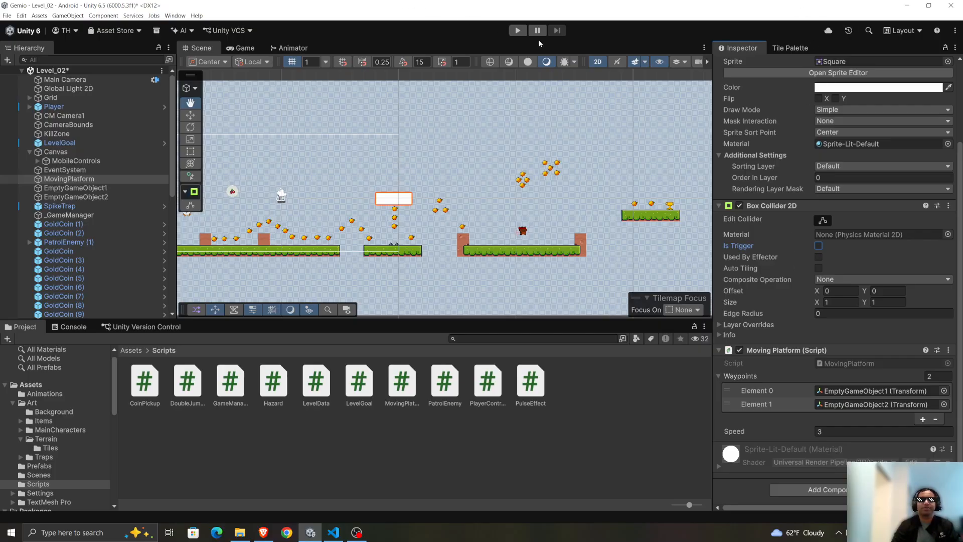
Run Level_02 in play mode and try to jump the player onto the moving platform.
click(517, 31)
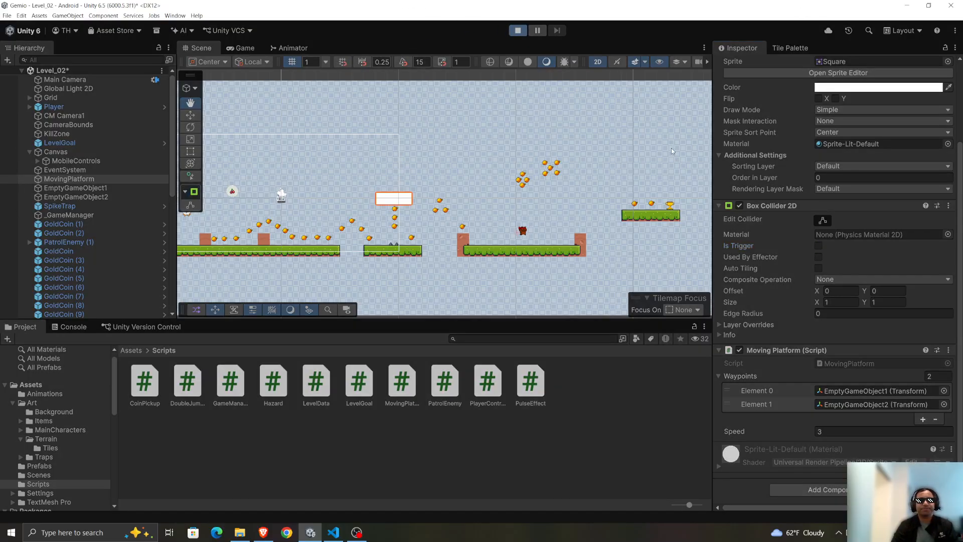
key(d)
key(space)
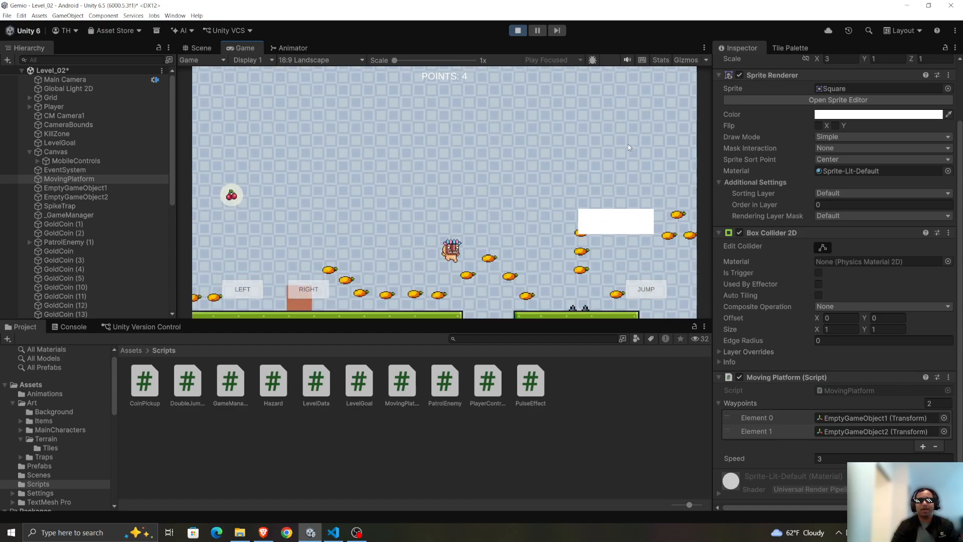
key(space)
key(d)
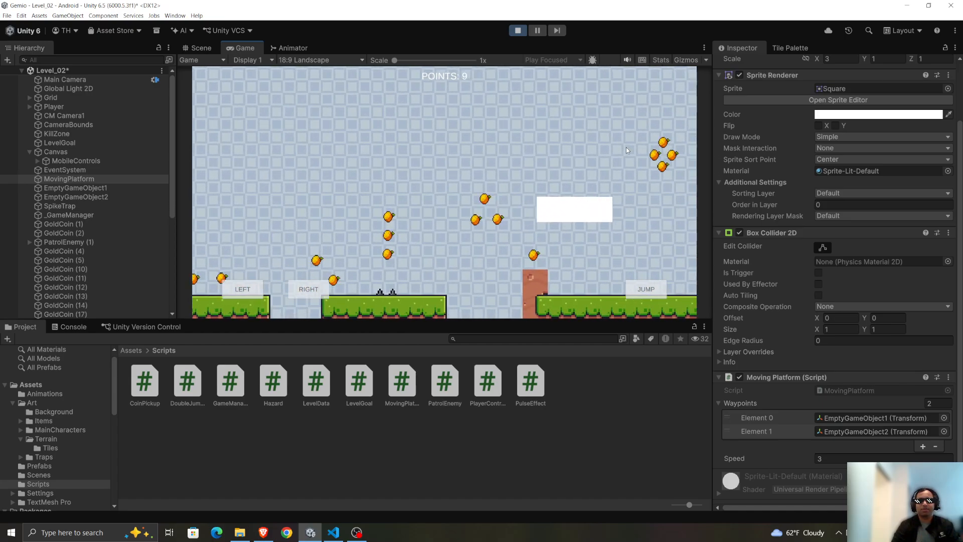
key(space)
key(d)
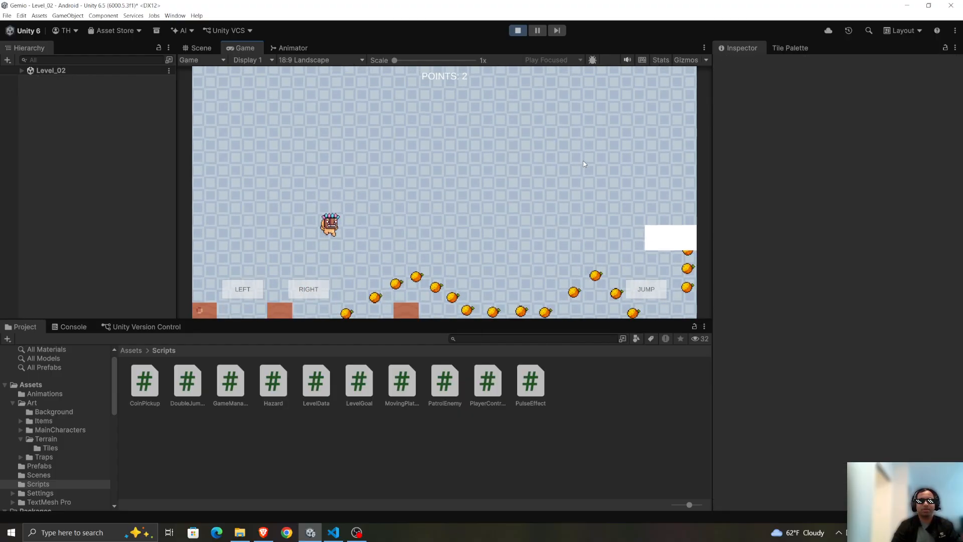
Replay the level, landing the player on the moving platform and riding it to the far ledge with the trophy.
key(d)
key(space)
key(space)
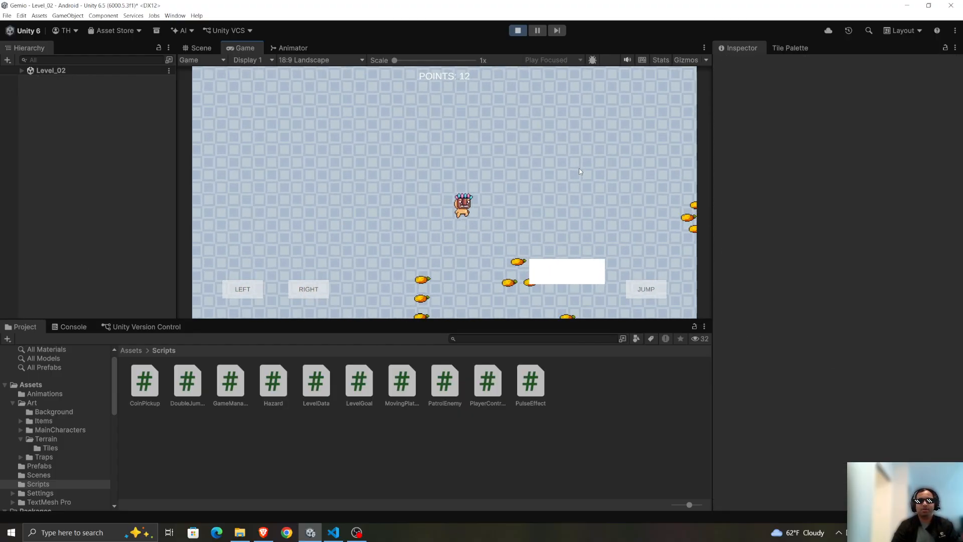
key(d)
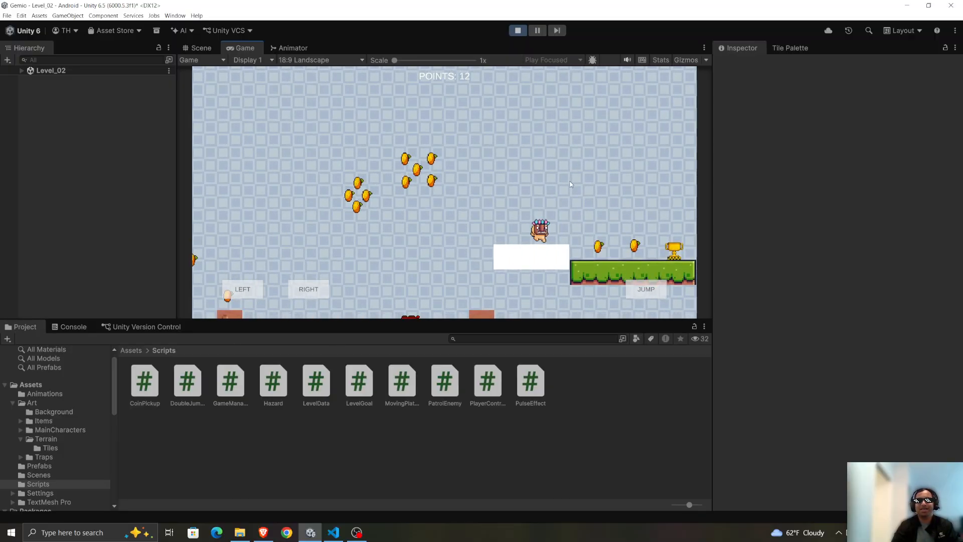
key(d)
key(a)
key(space)
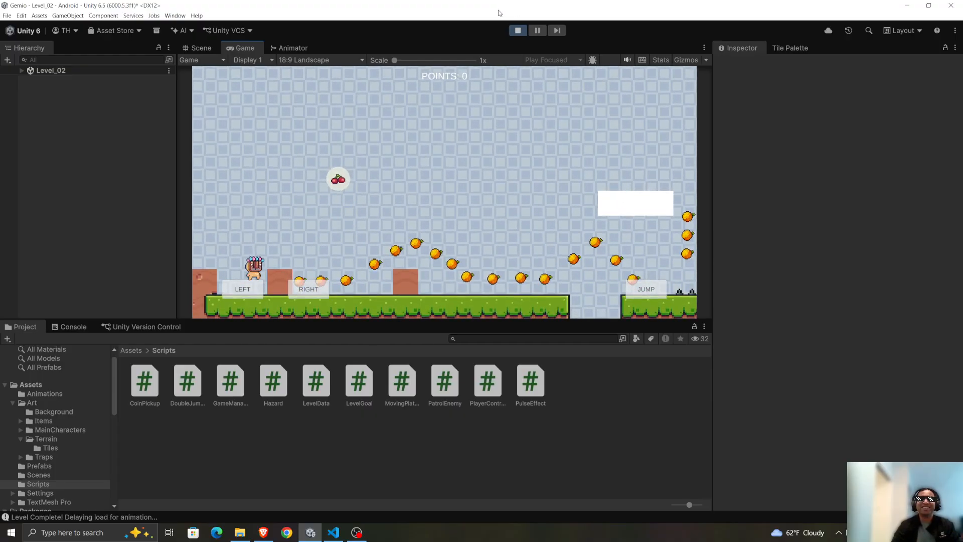
Replay the level from the start, ride the moving platform toward the trophy ledge, and stop play mode.
key(d)
key(space)
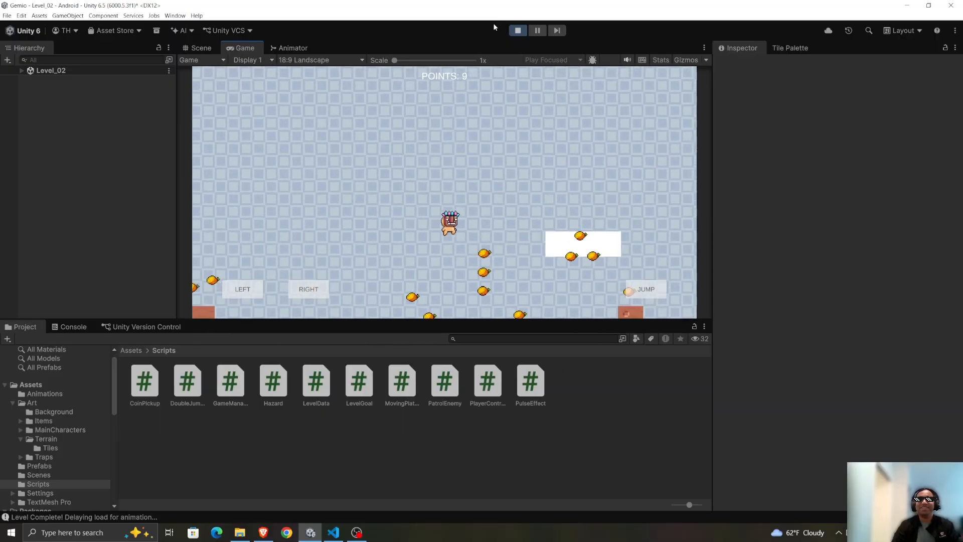
key(d)
key(space)
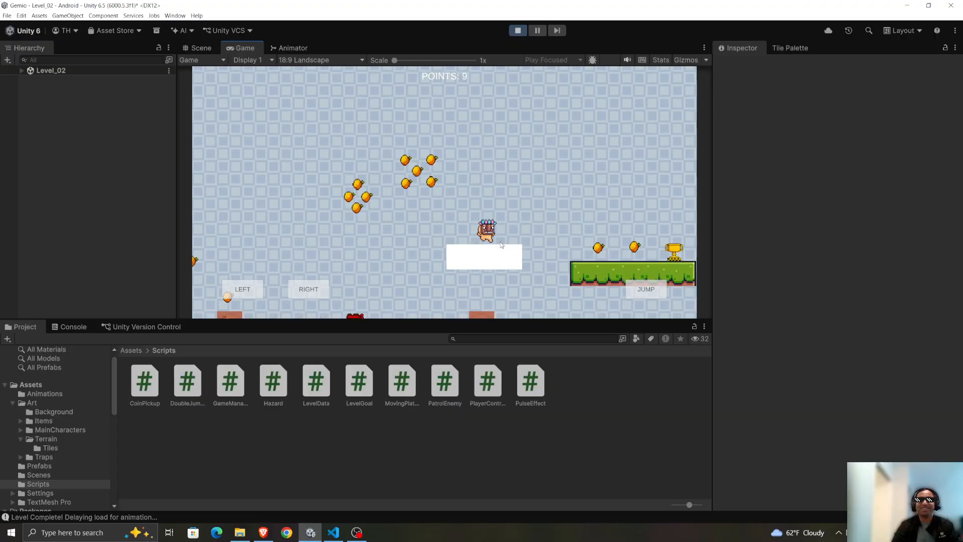
click(518, 30)
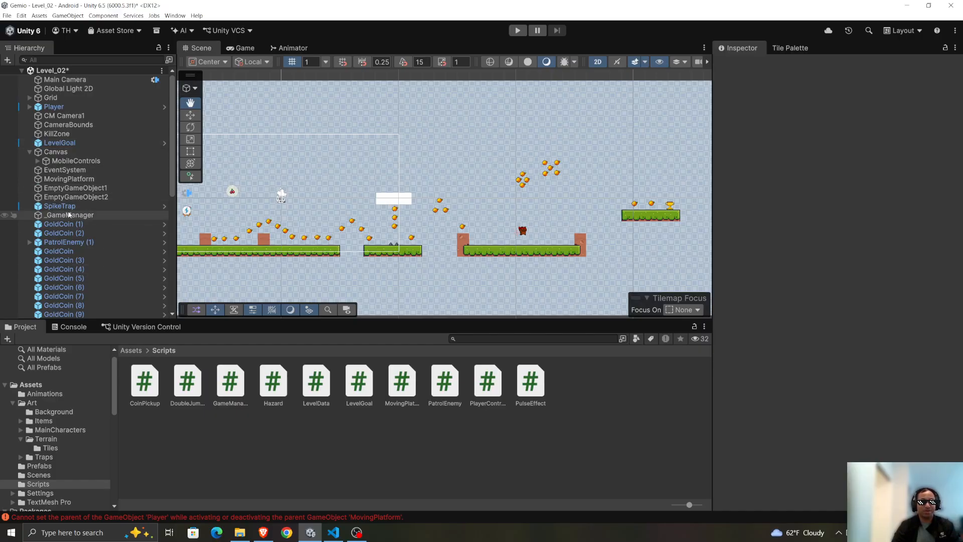
Set the MovingPlatform object's layer to Ground.
click(69, 179)
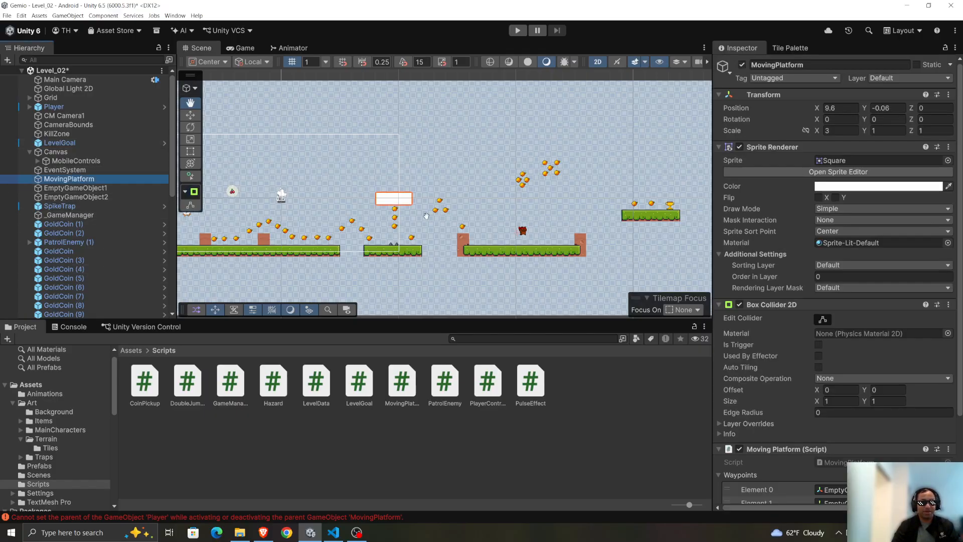
click(892, 79)
click(903, 135)
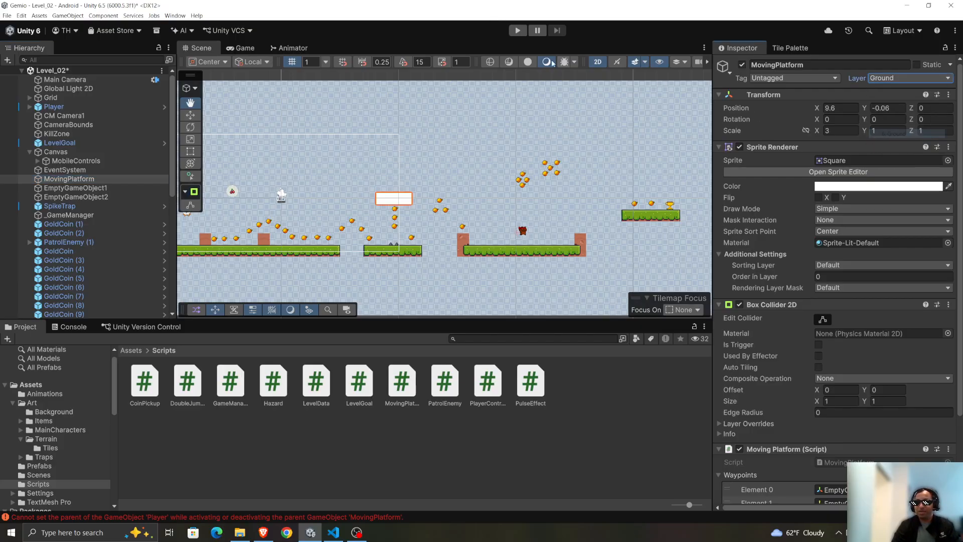
Play-test Level_02 by riding the moving platform and jumping off it toward the trophy ledge, then stop play mode.
click(517, 30)
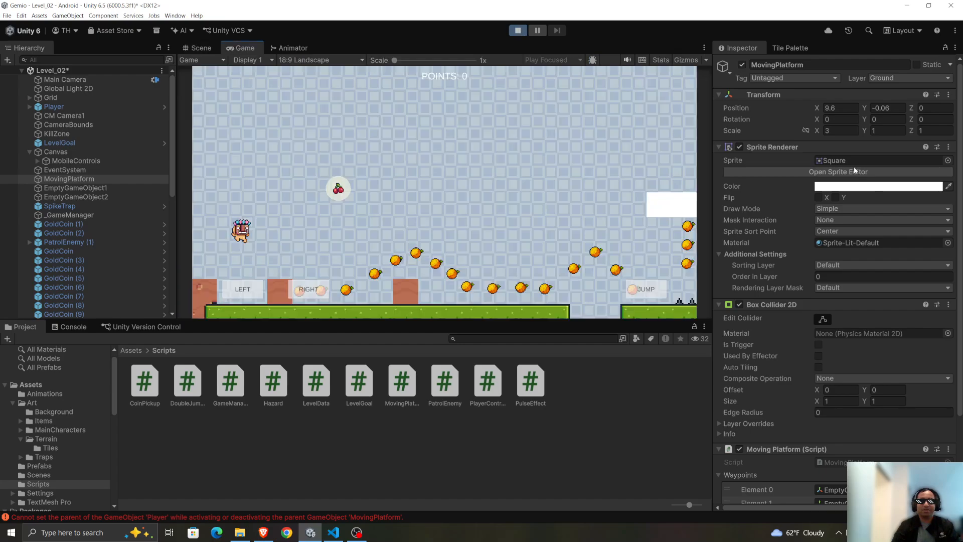
key(d)
key(space)
key(a)
key(d)
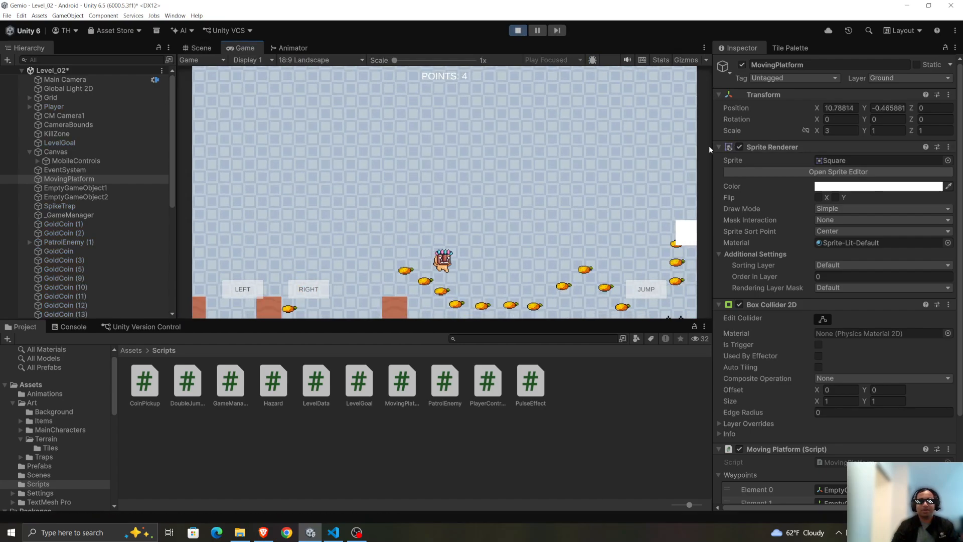
key(space)
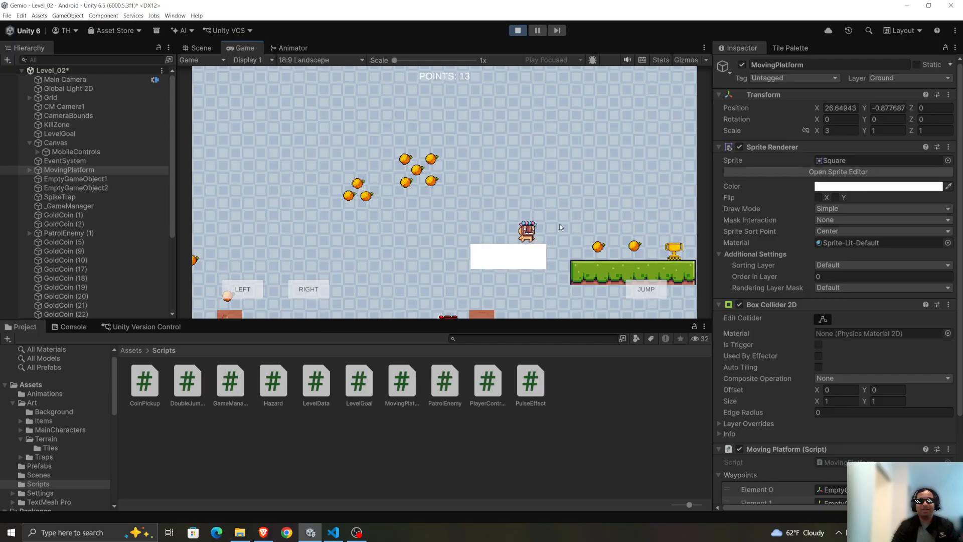
key(space)
key(d)
click(518, 30)
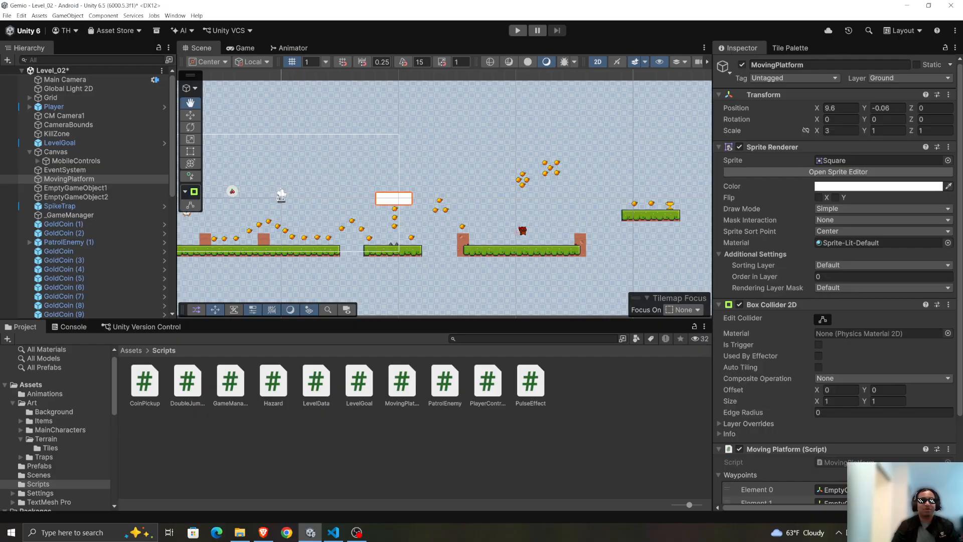
Switch to Gemini to reread the fixes for the platform collision and Ground layer, and return to Unity.
key(alt+Tab)
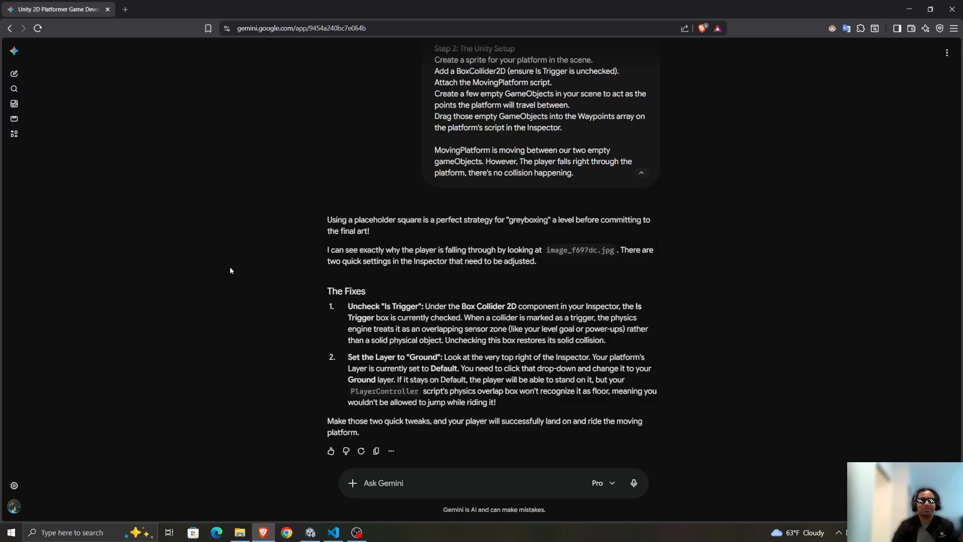
drag(445, 340, 582, 371)
click(577, 372)
click(311, 533)
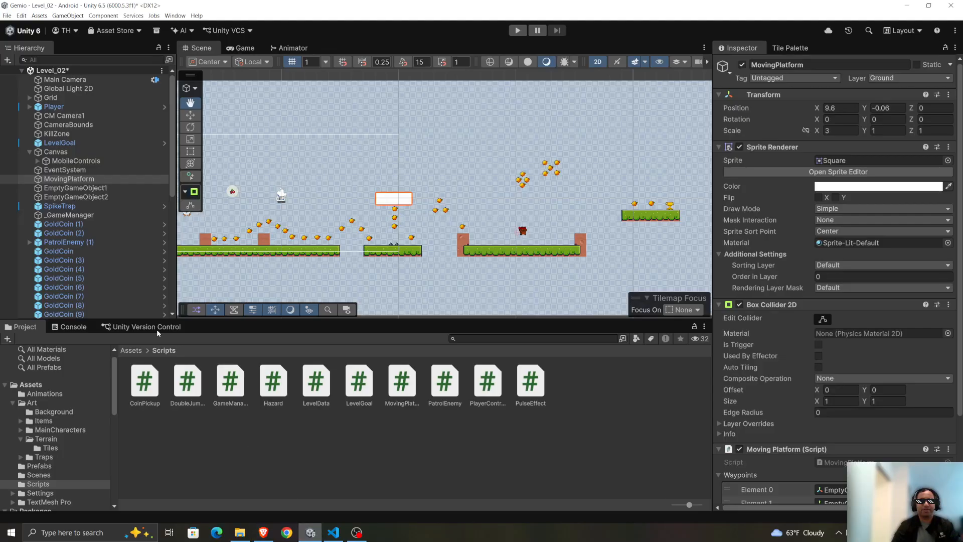
Open the Art/MainCharacters/MaskDude assets folder and expand the Double Jump (32x32) sprite sheet into its individual frames.
click(126, 351)
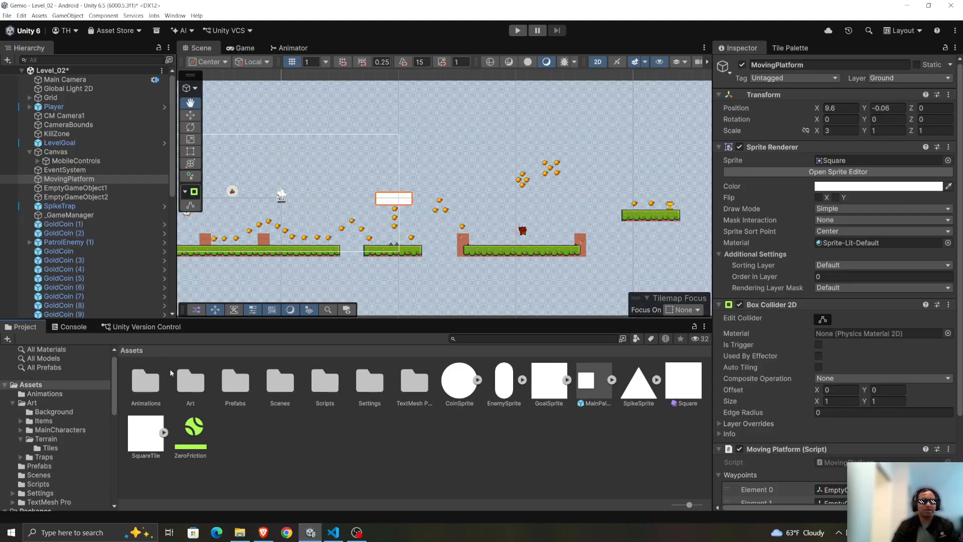
double_click(191, 381)
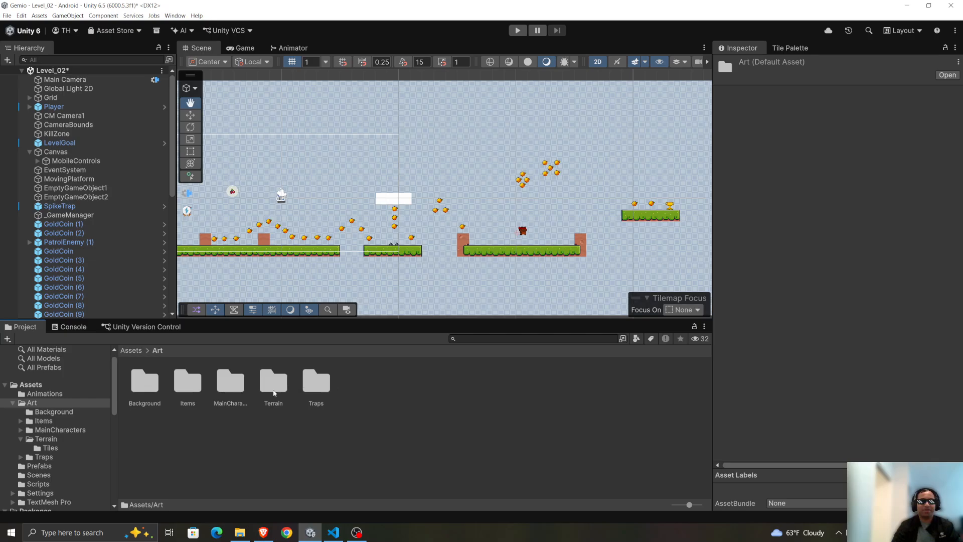
double_click(232, 383)
click(239, 385)
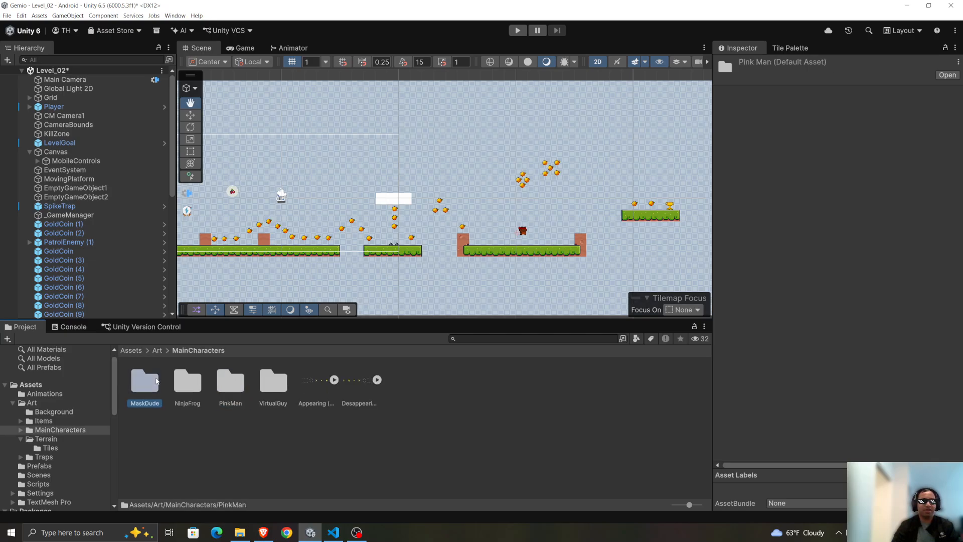
double_click(144, 382)
click(148, 380)
click(163, 380)
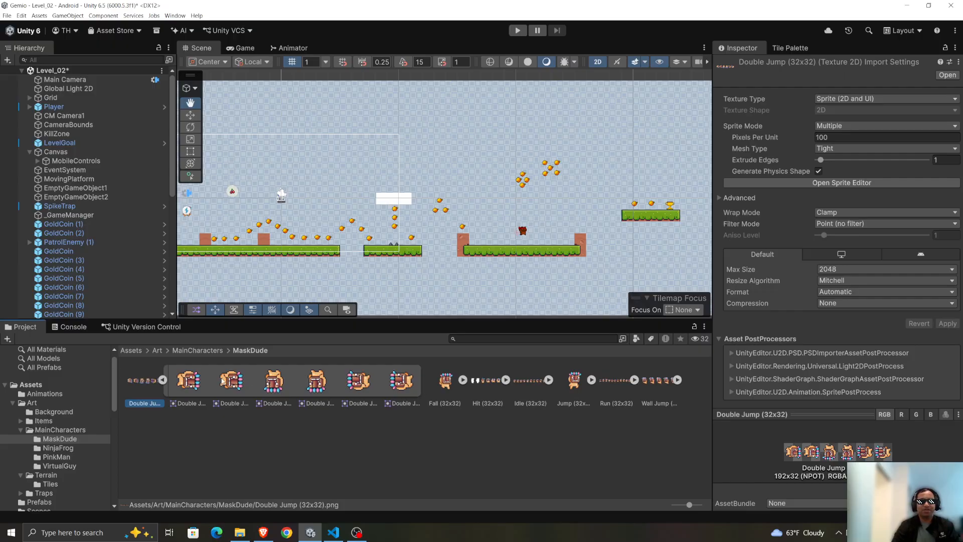
Capture a screenshot of the whole Unity editor with the Double Jump sprite frames showing.
scroll(592, 297, up, 4)
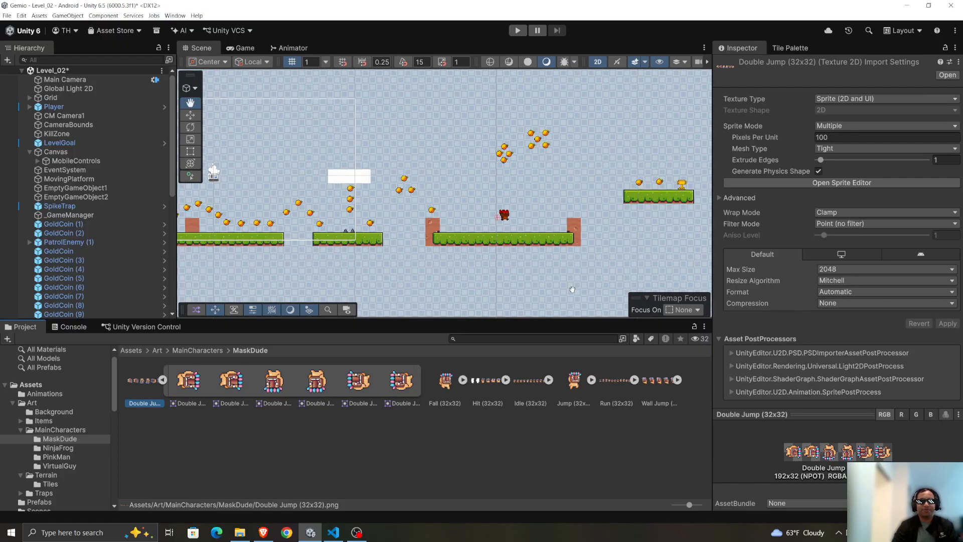
scroll(466, 286, down, 5)
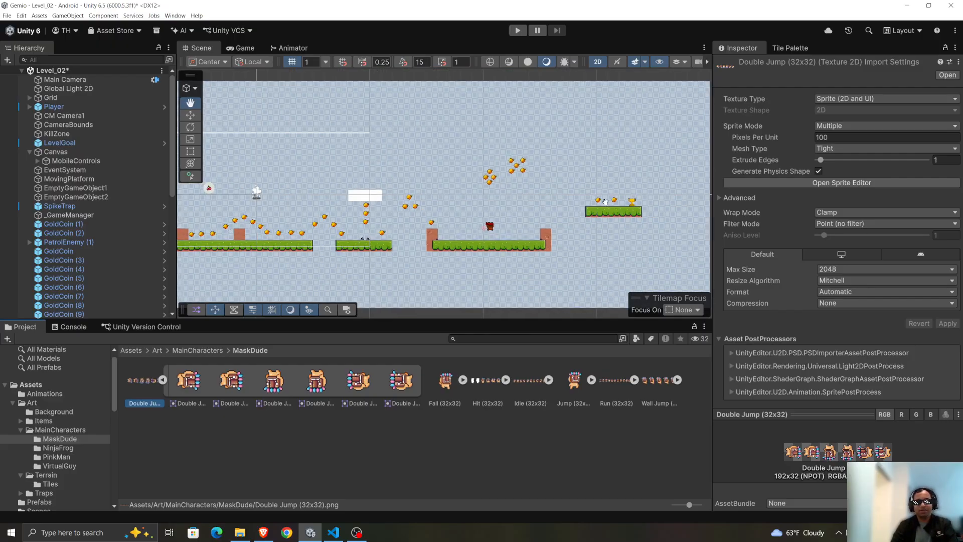
key(Print)
drag(0, 1, 962, 320)
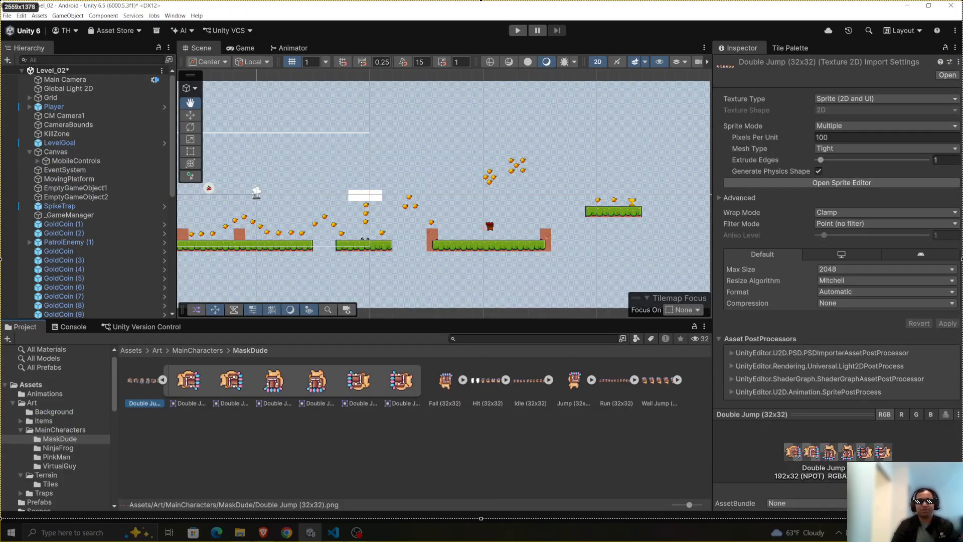
Switch to Gemini and begin a reply: "Cool, I followed those two steps and now it is working perfectly. Before we move on".
click(263, 533)
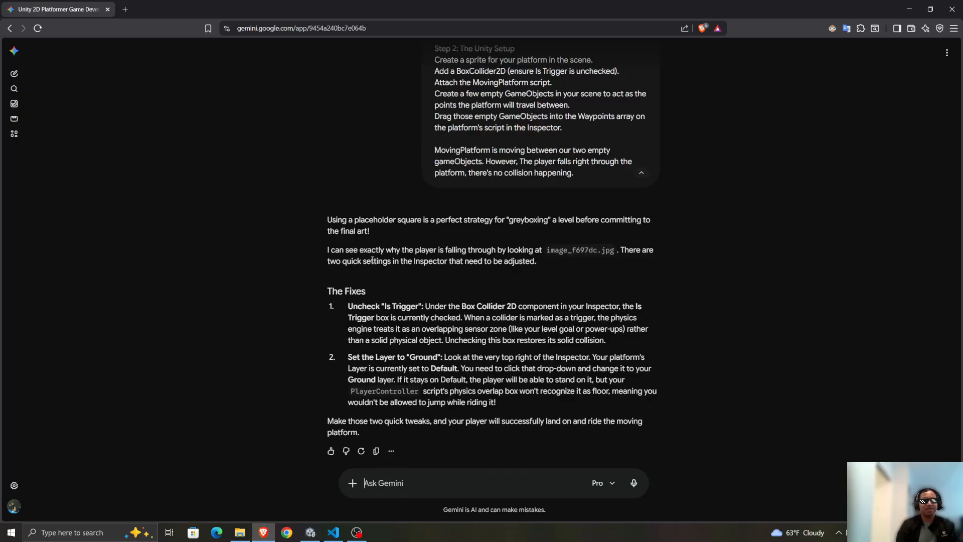
text(Cool, I f)
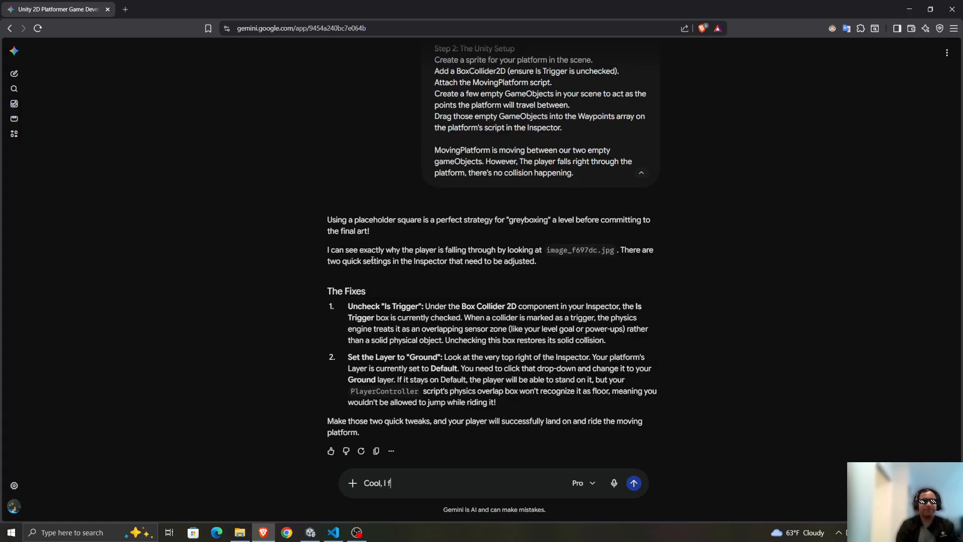
text(ollowed those)
text(two)
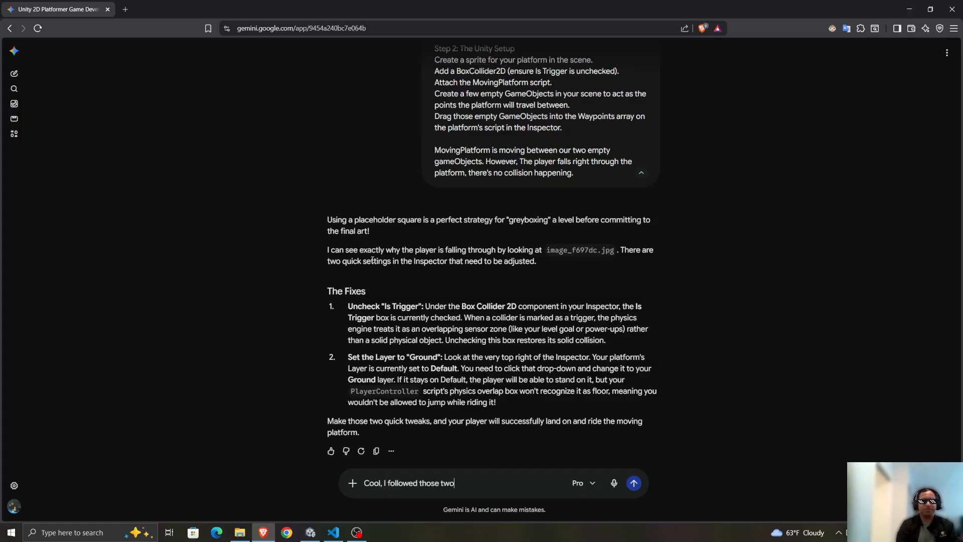
text( steps and no)
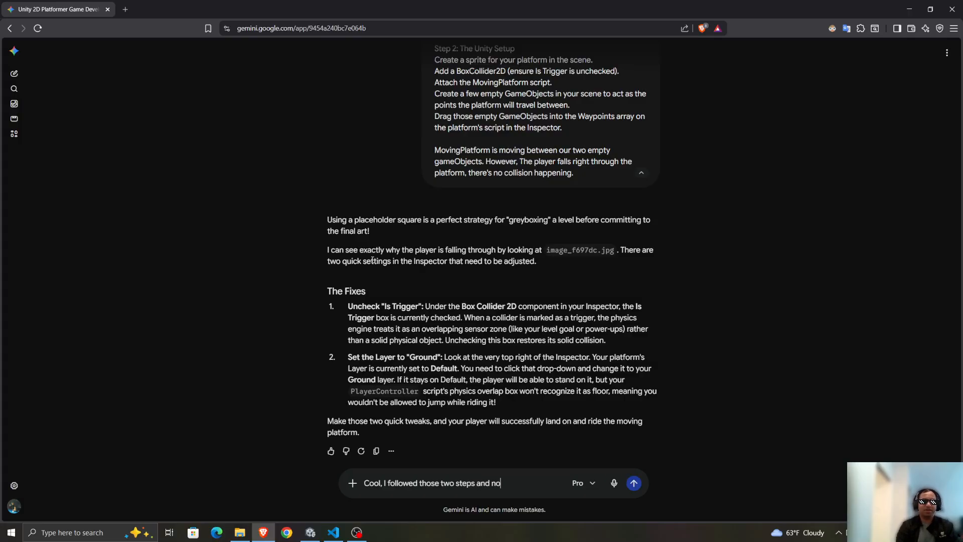
text(w it is working perf)
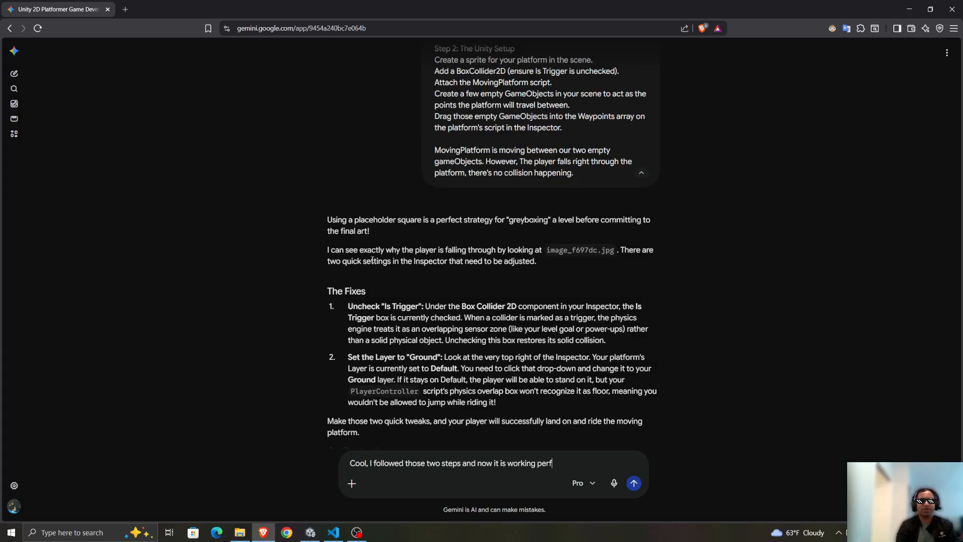
text(ectly. Before we move on)
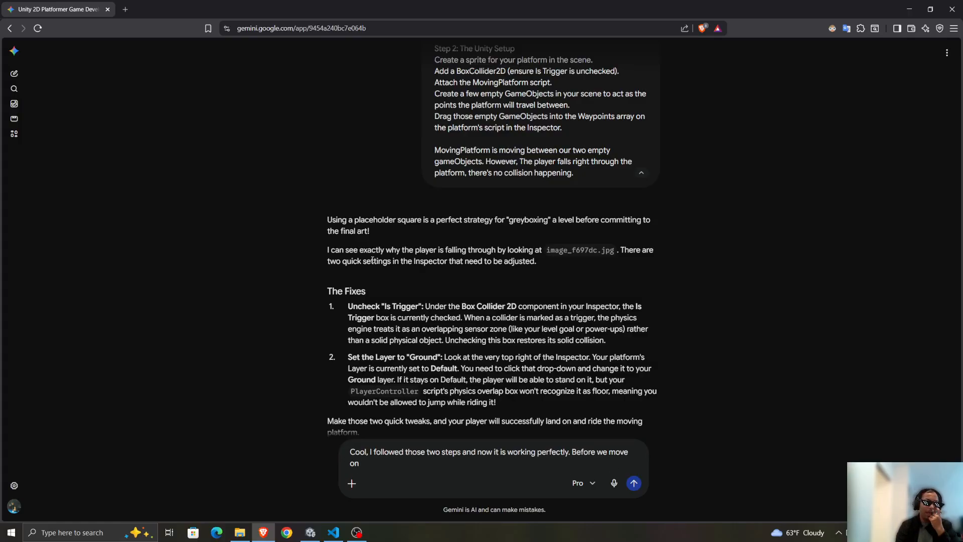
Attach the copied screenshot and continue with "I just noticed that we forgot to animate the double jump functionality, even though we have some art for it.".
key(ctrl+v)
text(I)
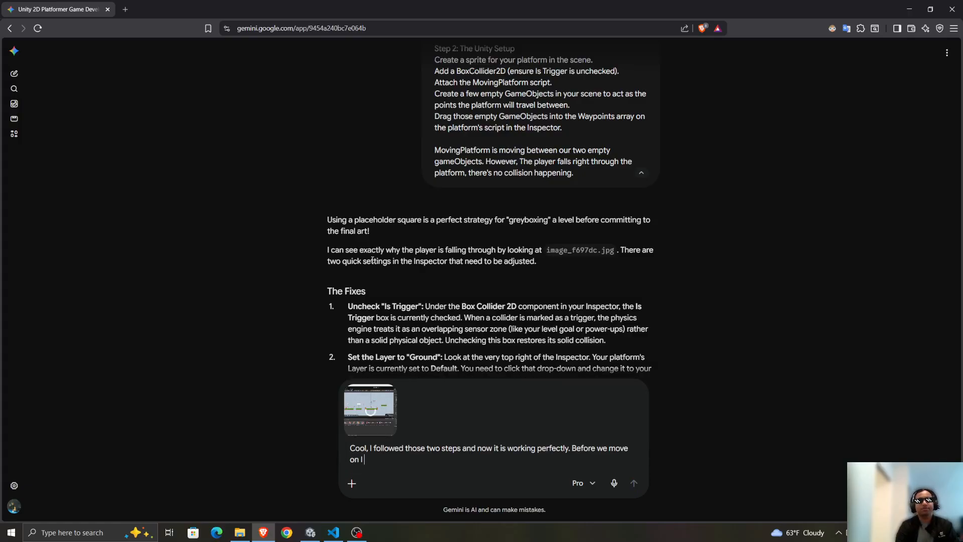
text( just noticed that)
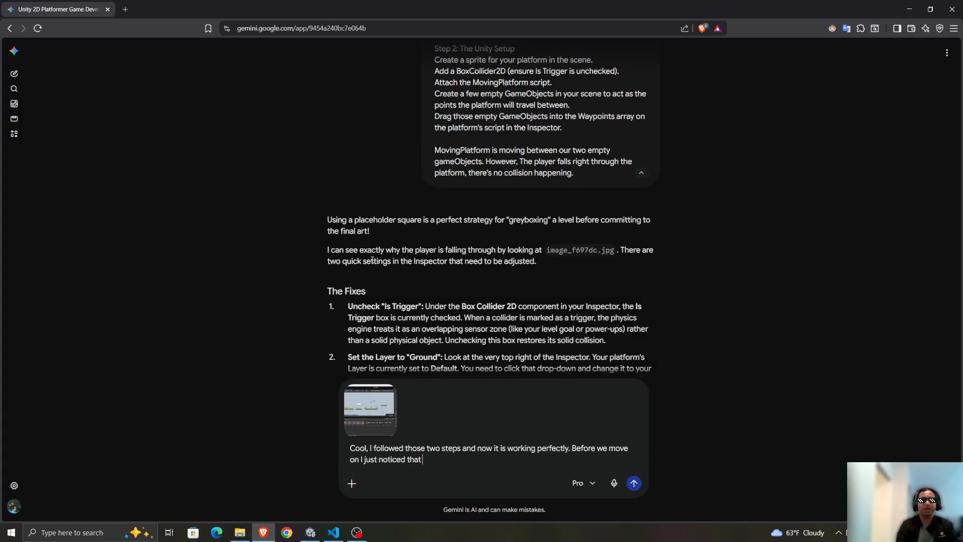
text( we forgot to anima)
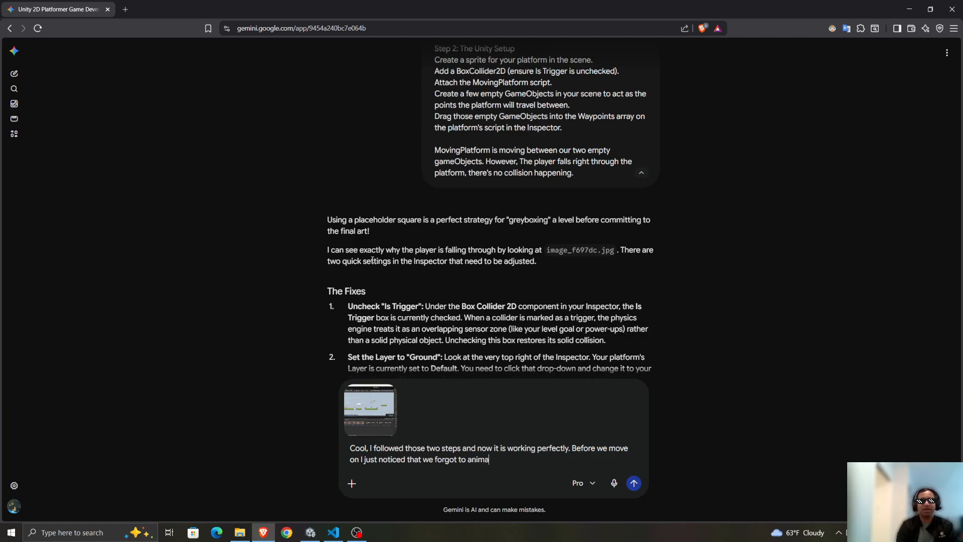
text(te the double jum)
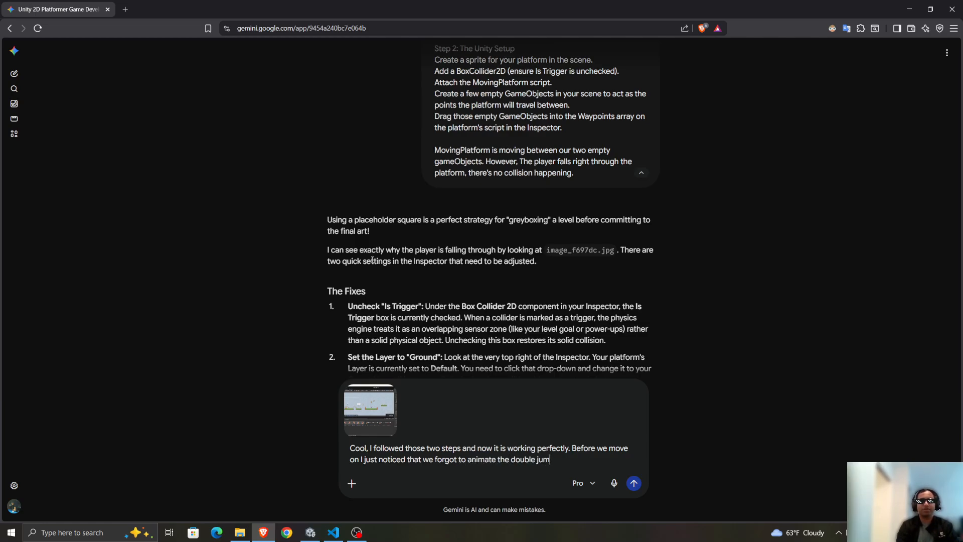
text(p functionality, even thou)
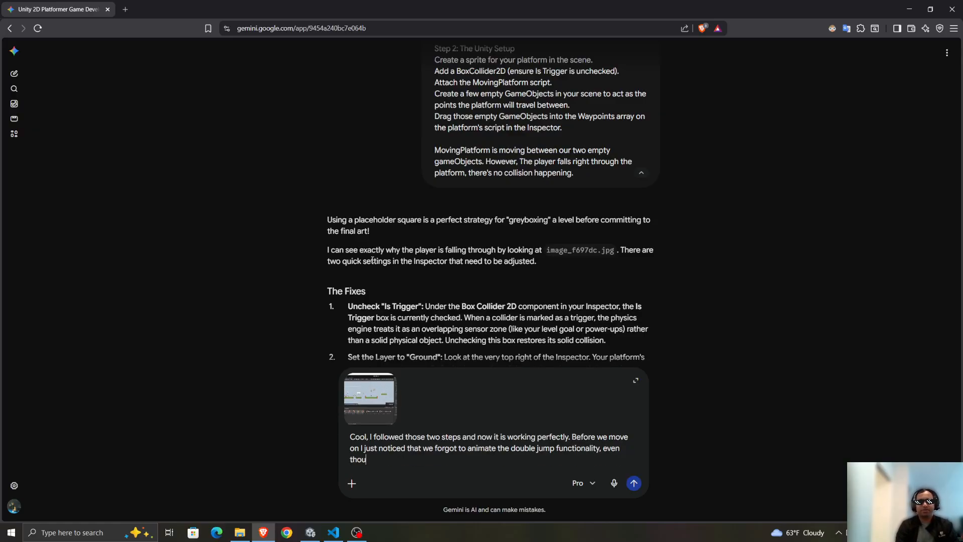
text(gh we have some art for it. )
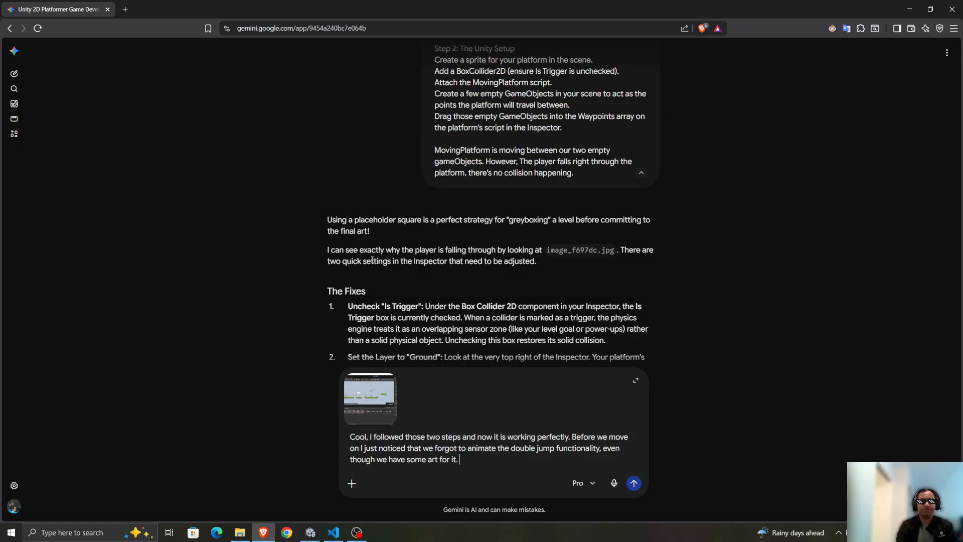
text(Should we anima)
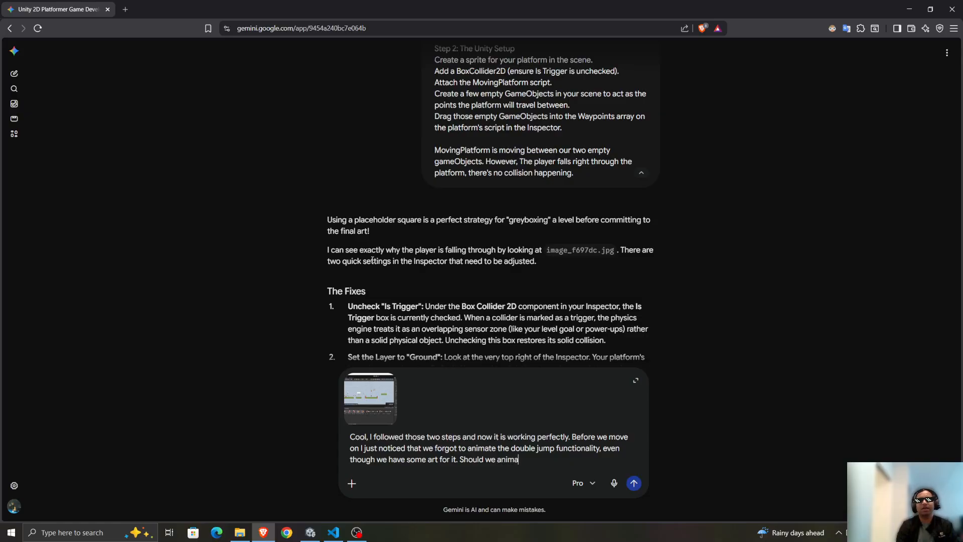
text(te the double ju)
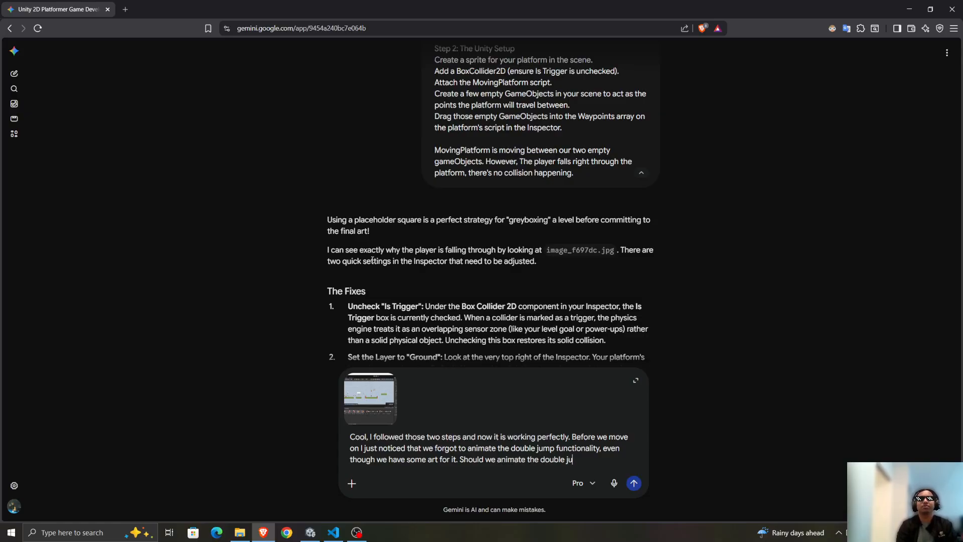
text(mp)
Complete the message with "Should we add animations for the double jump feature." and send it.
key(ctrl+shift+Left)
text(add animations)
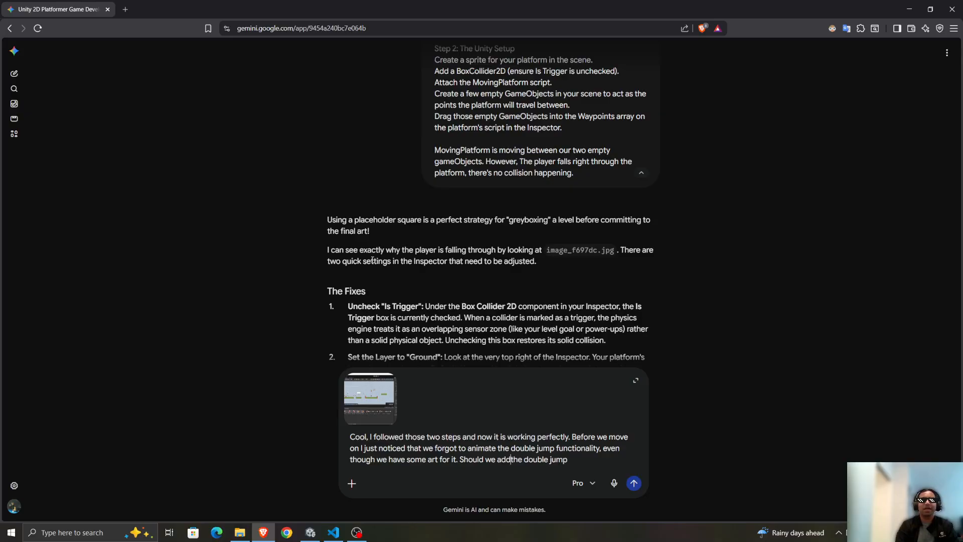
text( for )
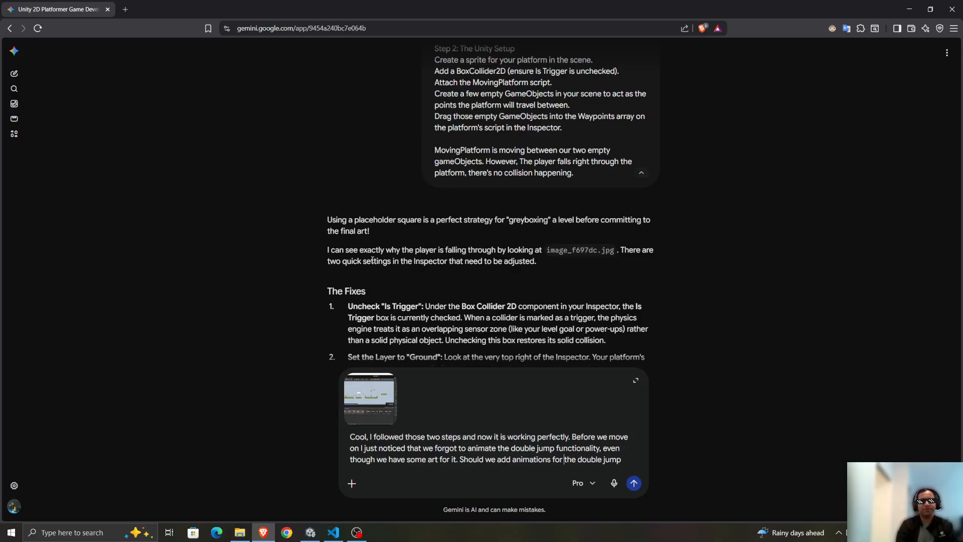
text(feature?)
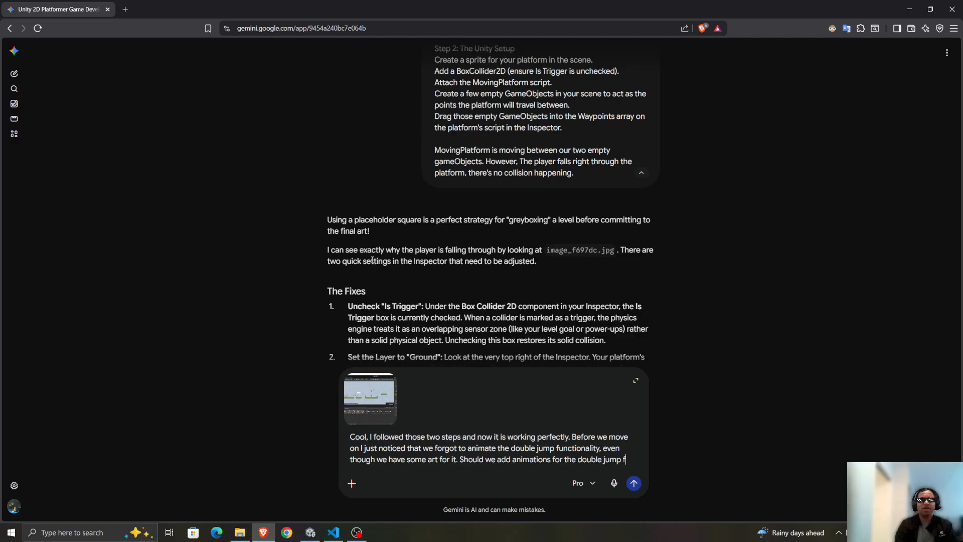
key(Return)
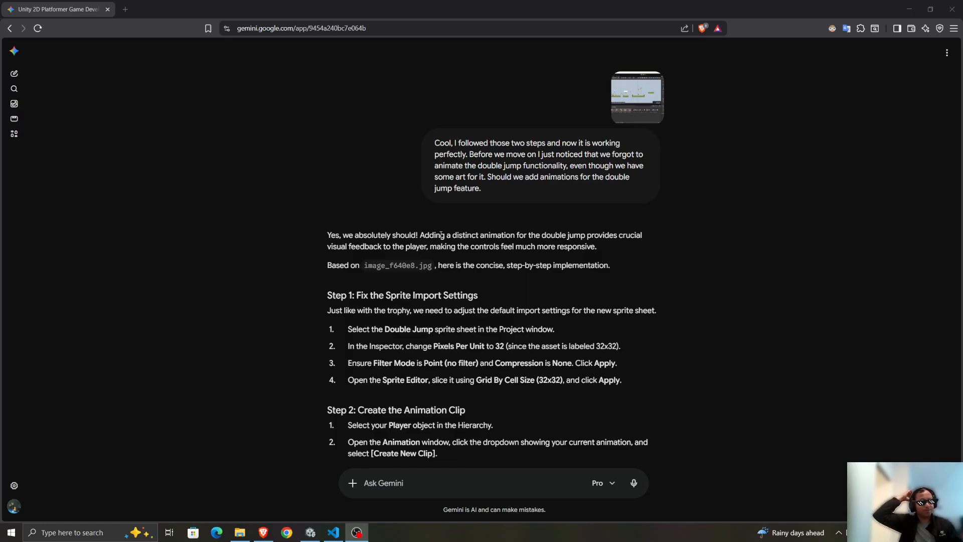
Read through Gemini's reply on the sprite import settings, animation clip, Animator configuration and OnJump code for the double jump.
scroll(327, 188, down, 10)
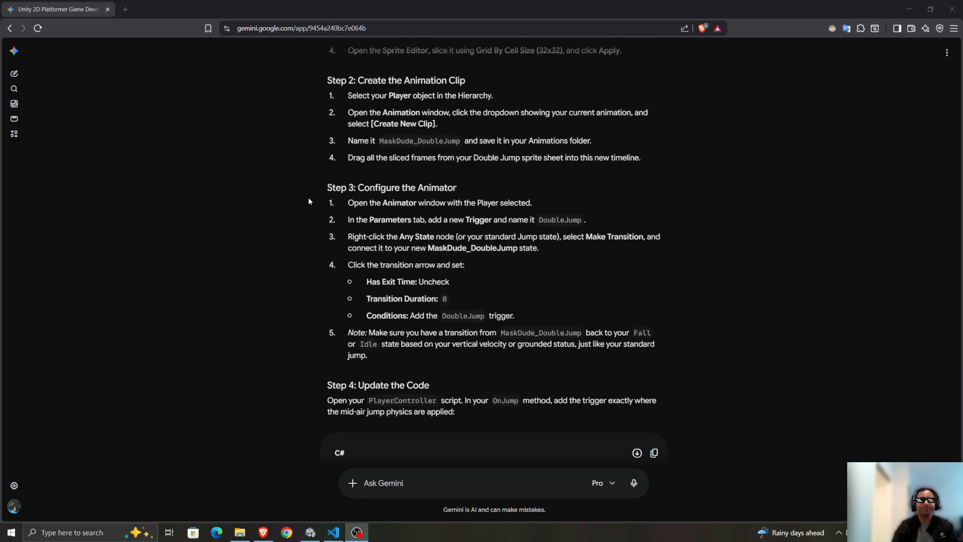
scroll(370, 258, down, 2)
scroll(349, 264, up, 12)
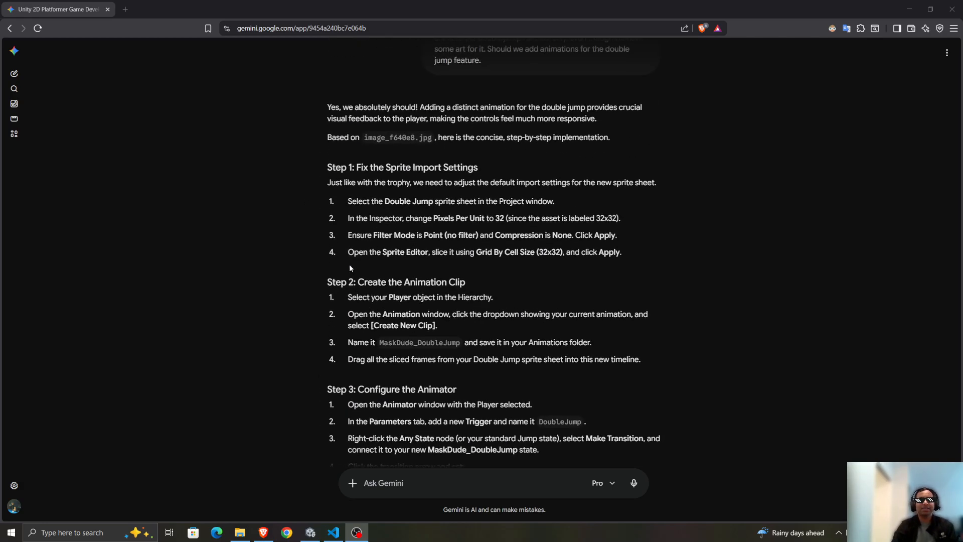
scroll(312, 226, down, 1)
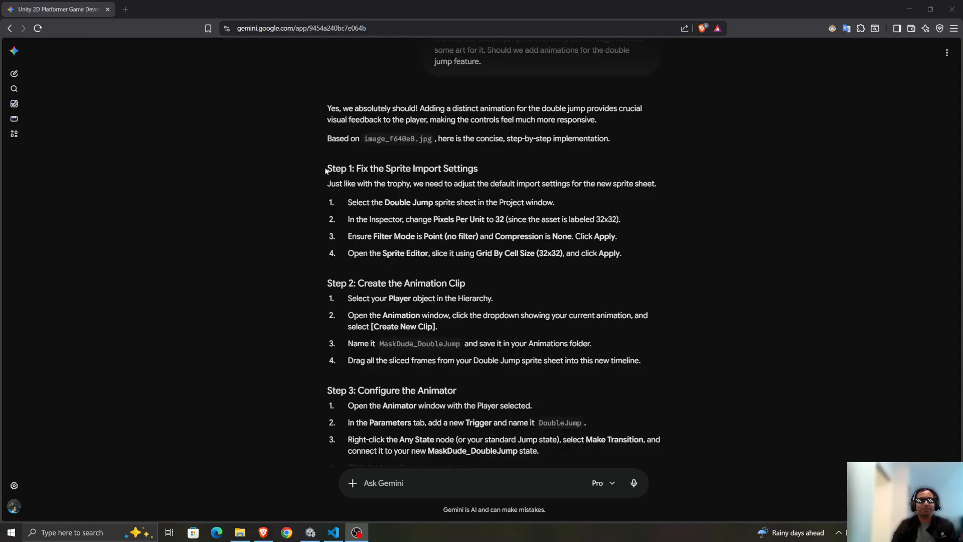
click(327, 171)
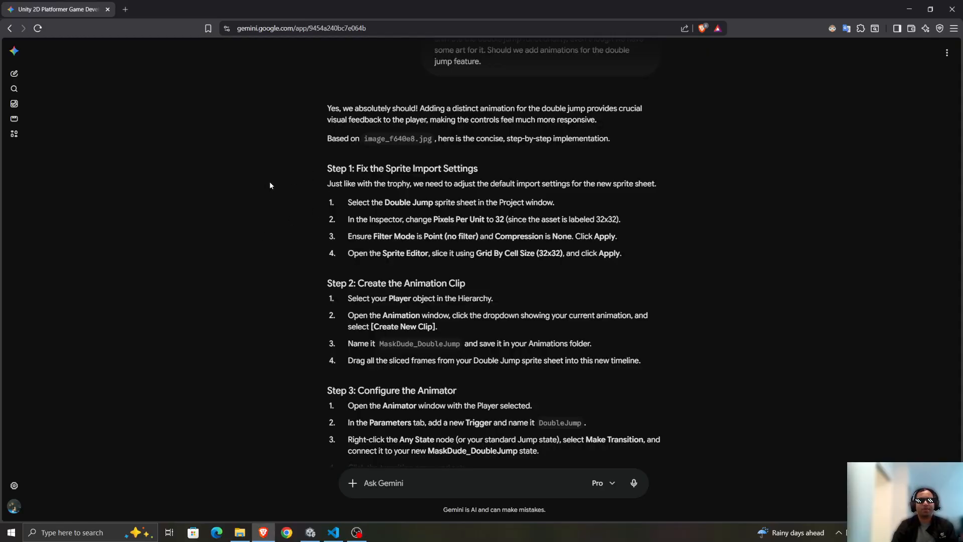
scroll(317, 132, down, 4)
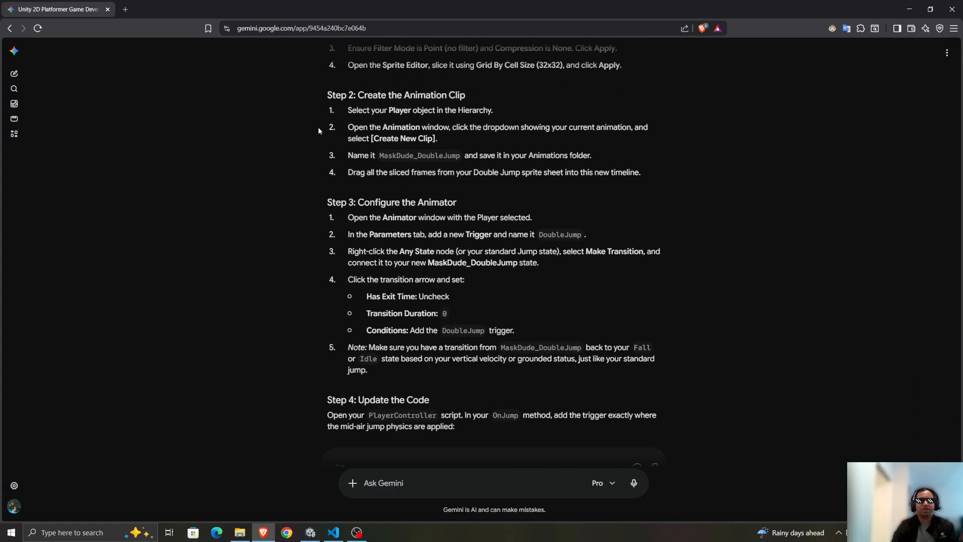
scroll(285, 144, down, 2)
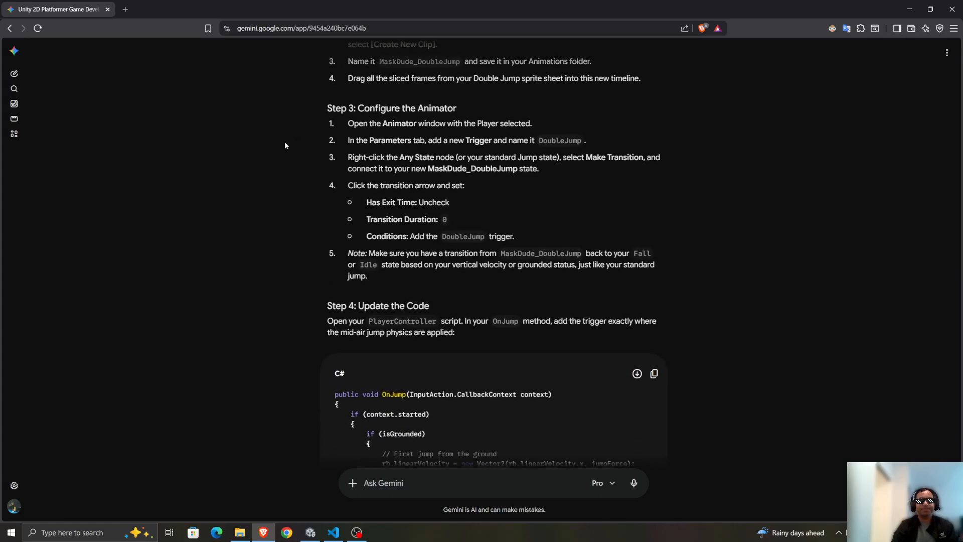
scroll(284, 144, down, 5)
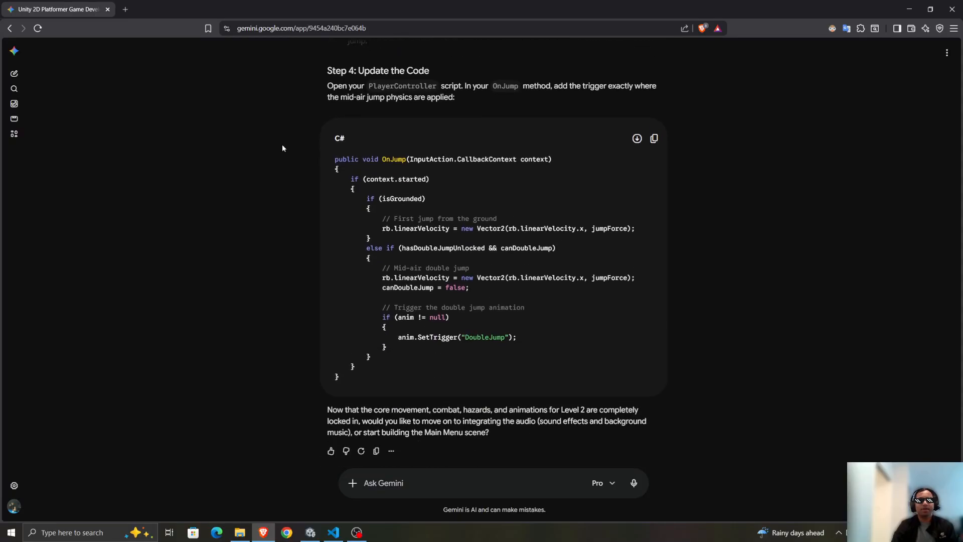
scroll(280, 145, up, 14)
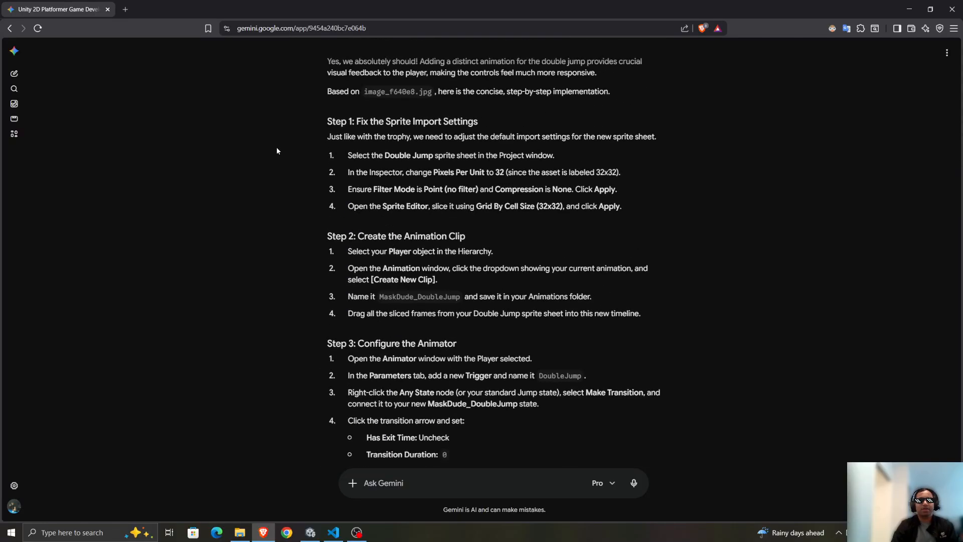
Move the browser window aside and, in Unity, apply 32 Pixels Per Unit to the Double Jump (32x32) sprite sheet.
double_click(553, 10)
drag(552, 12, 962, 11)
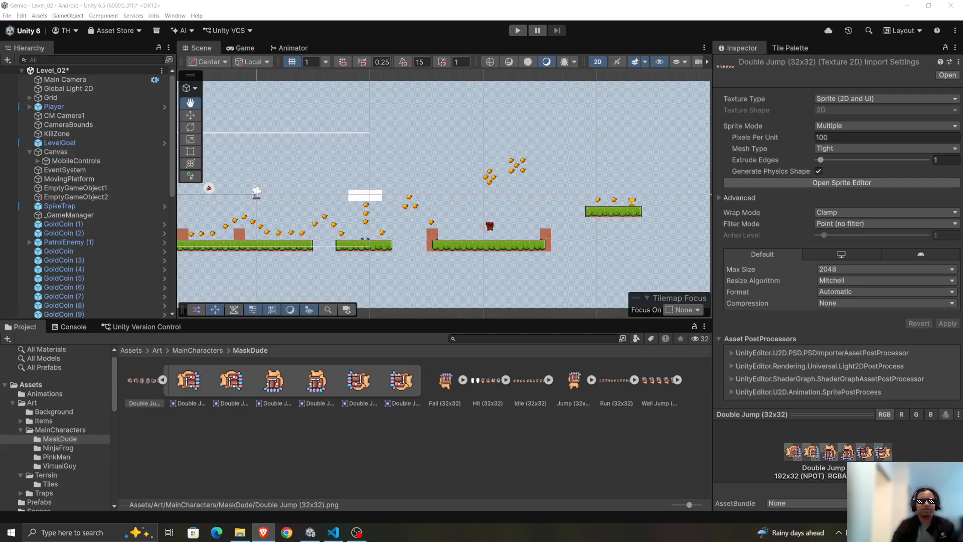
click(146, 385)
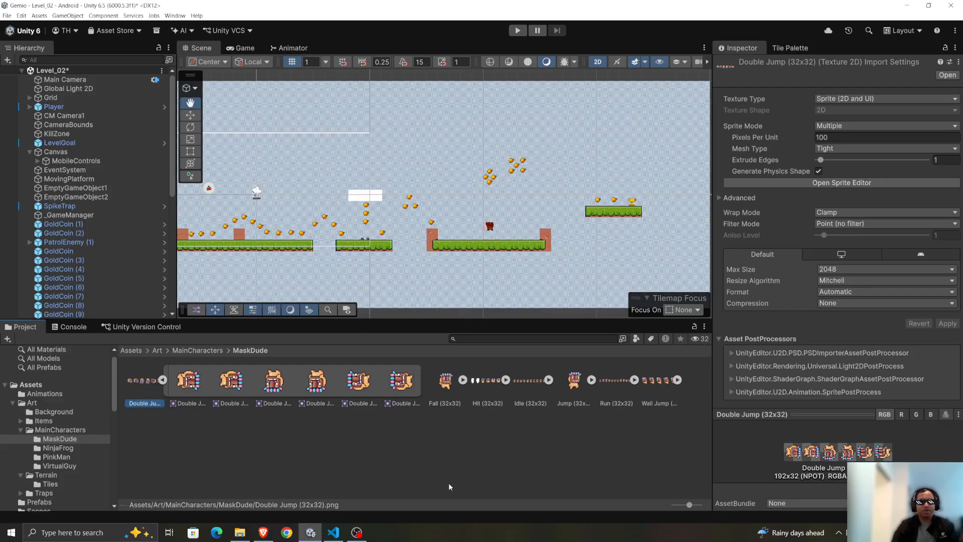
click(846, 138)
text(32)
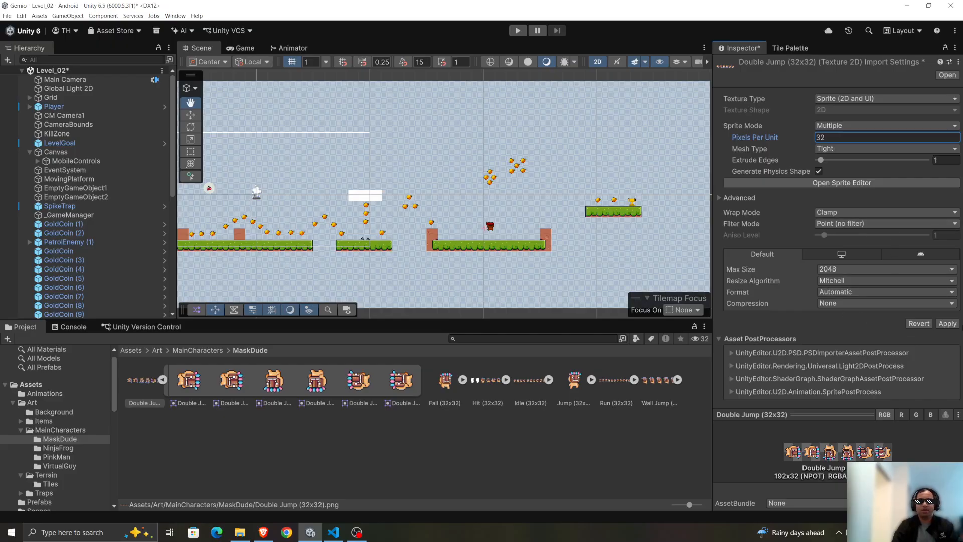
click(948, 323)
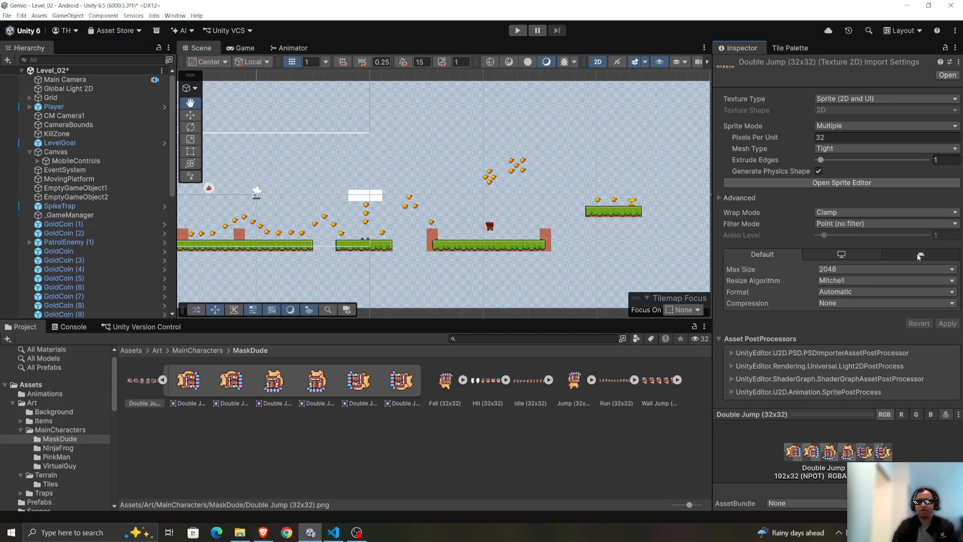
Slice the Double Jump sheet in the Sprite Editor by Grid By Cell Size at 32 x 32 pixels and apply the slicing.
click(853, 182)
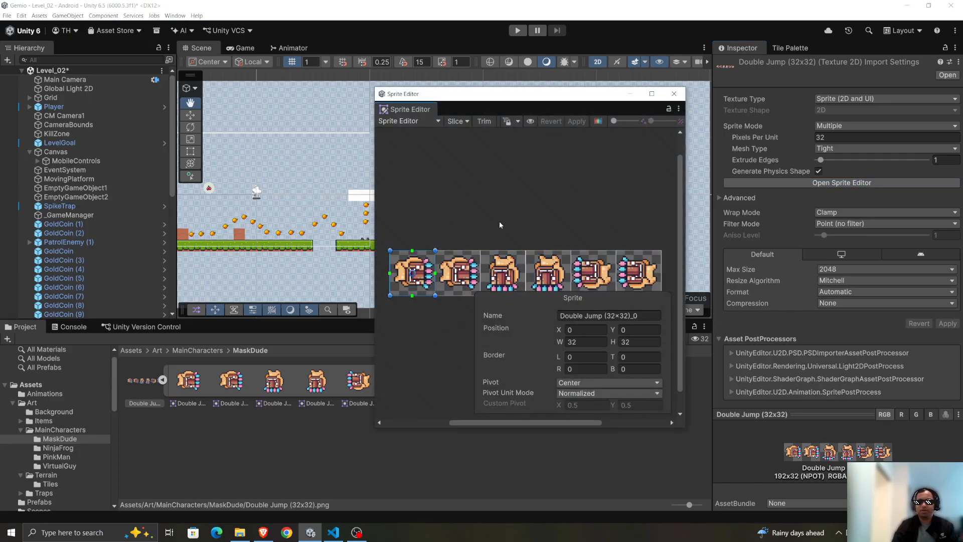
click(453, 122)
click(549, 147)
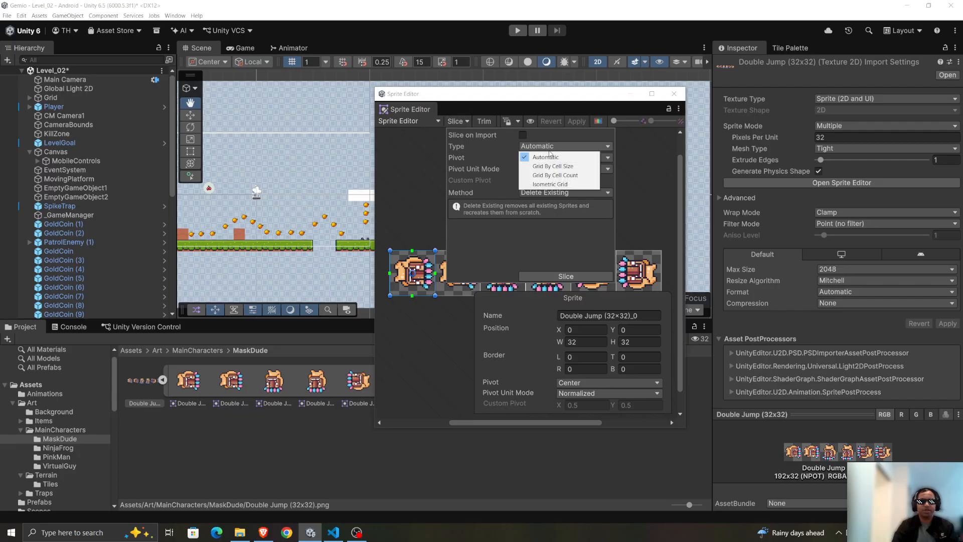
click(553, 166)
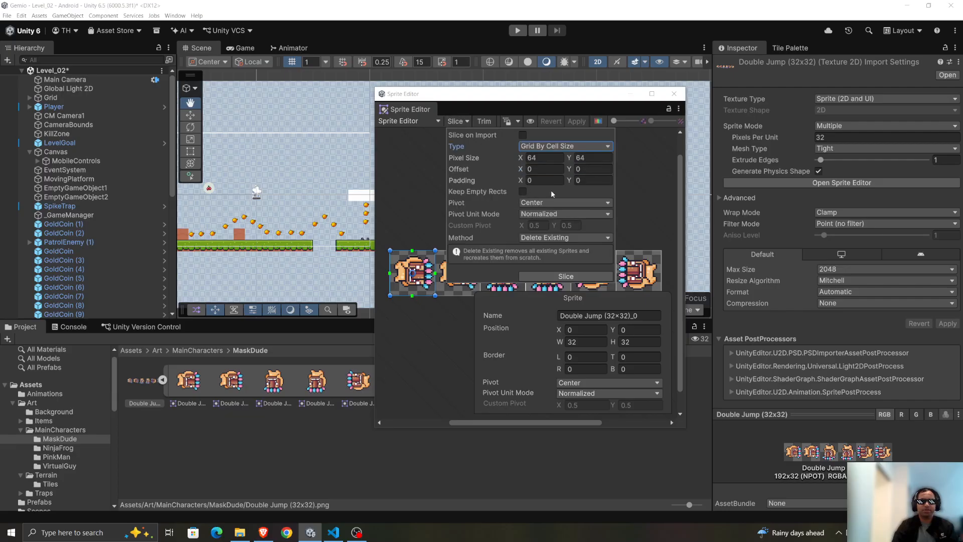
click(548, 157)
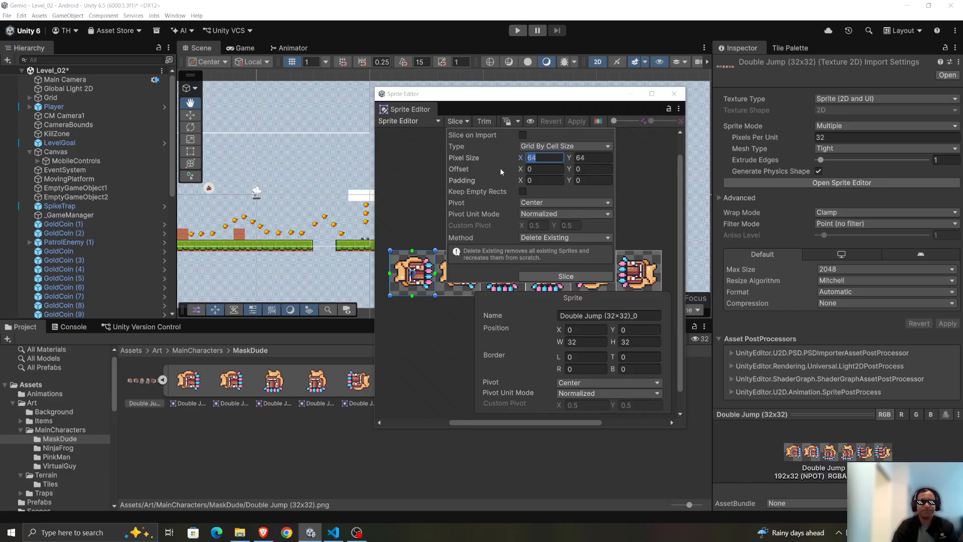
text(32)
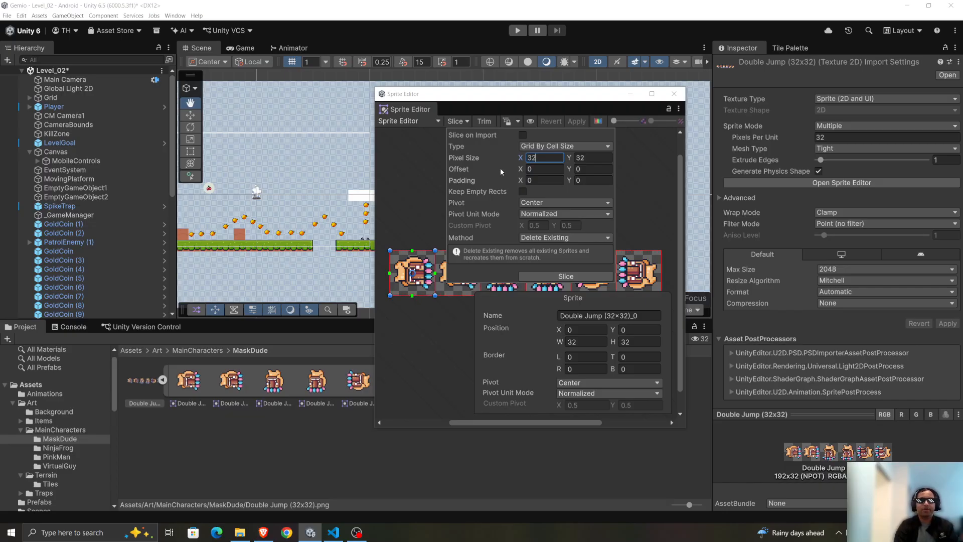
key(Tab)
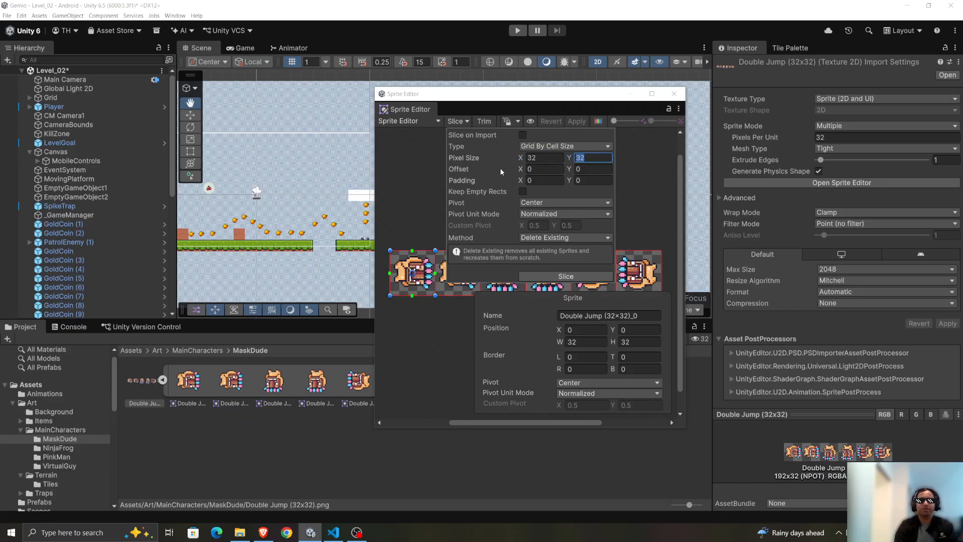
click(560, 277)
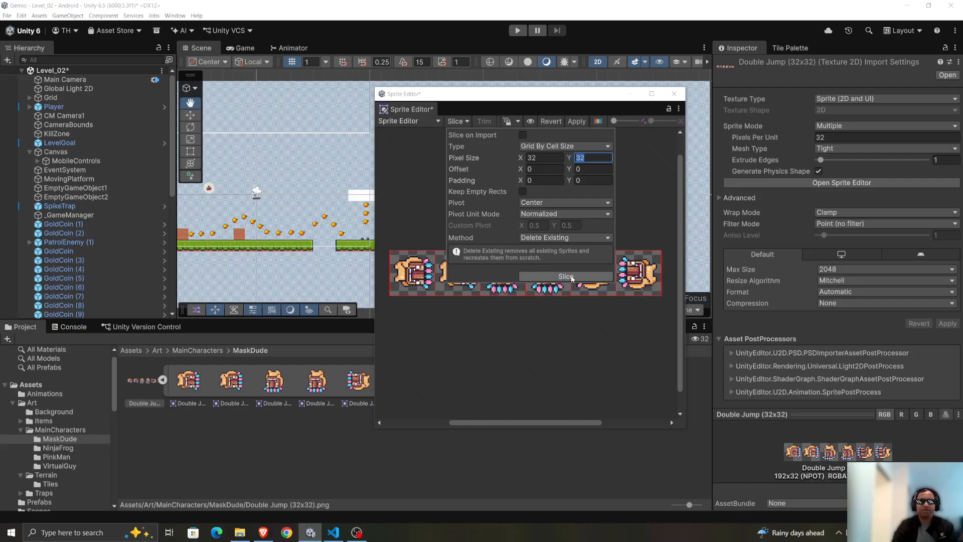
click(573, 121)
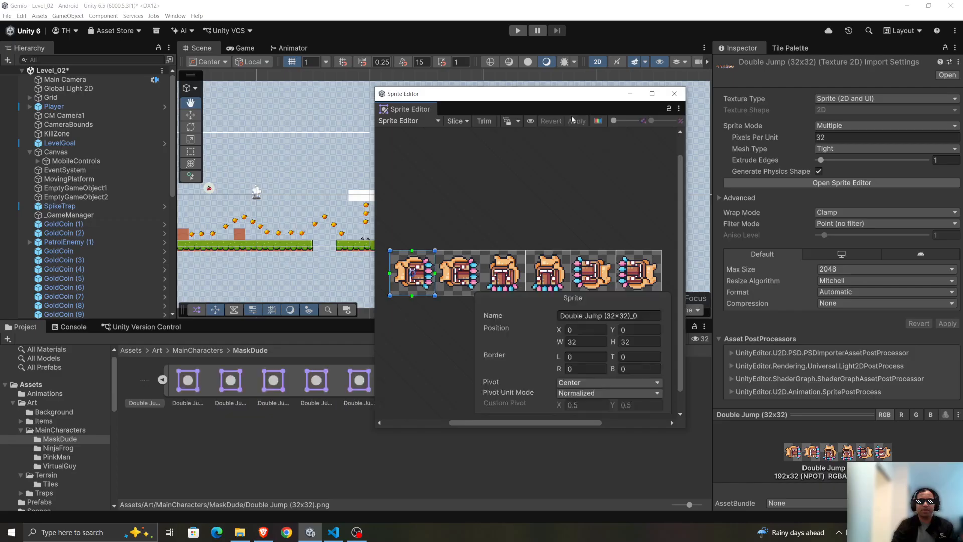
Check the sliced Double Jump frames one by one in the Sprite Editor, finishing with the last frame, and close the editor.
click(453, 263)
click(497, 268)
click(548, 271)
click(594, 271)
click(639, 271)
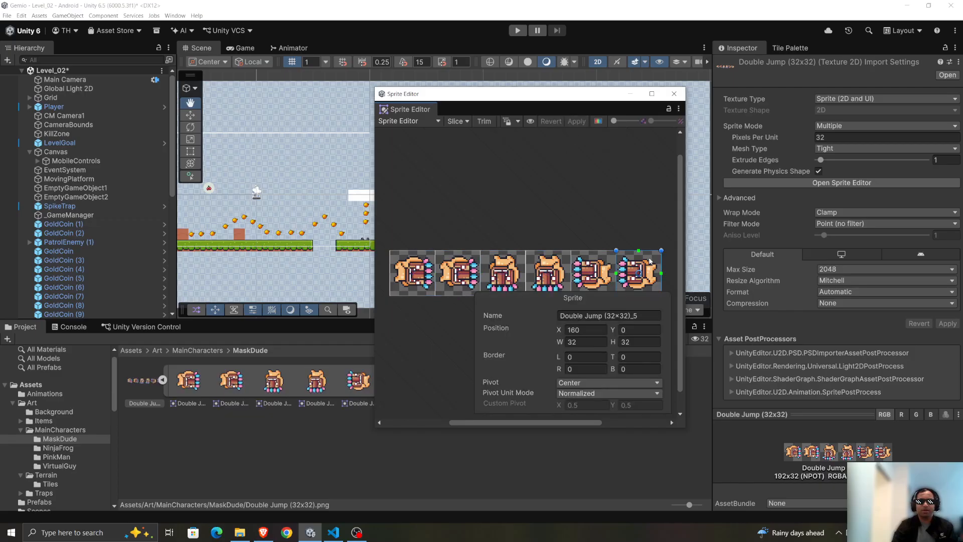
click(675, 94)
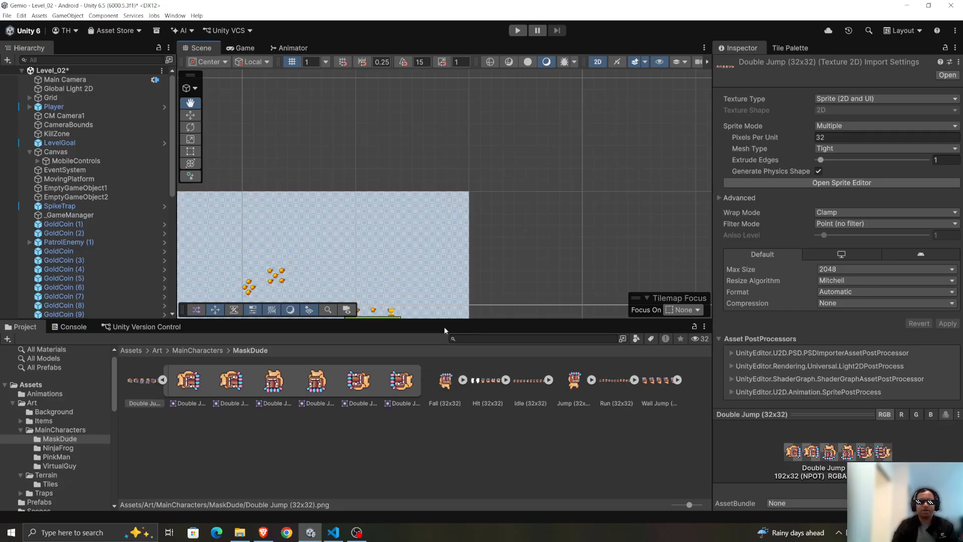
Select all six sliced Double Jump (32x32) sprites and assign them to the Player object to create an animation.
key(alt+Tab)
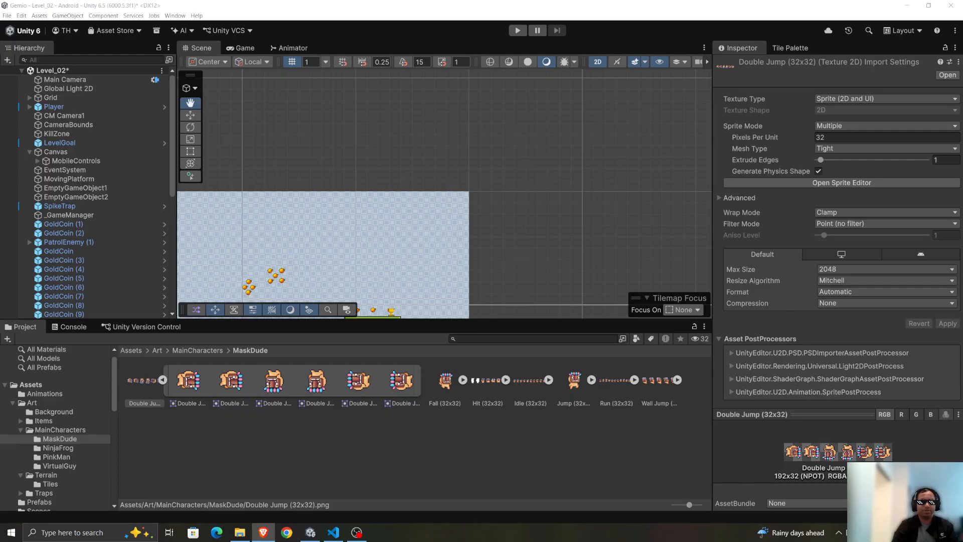
click(50, 98)
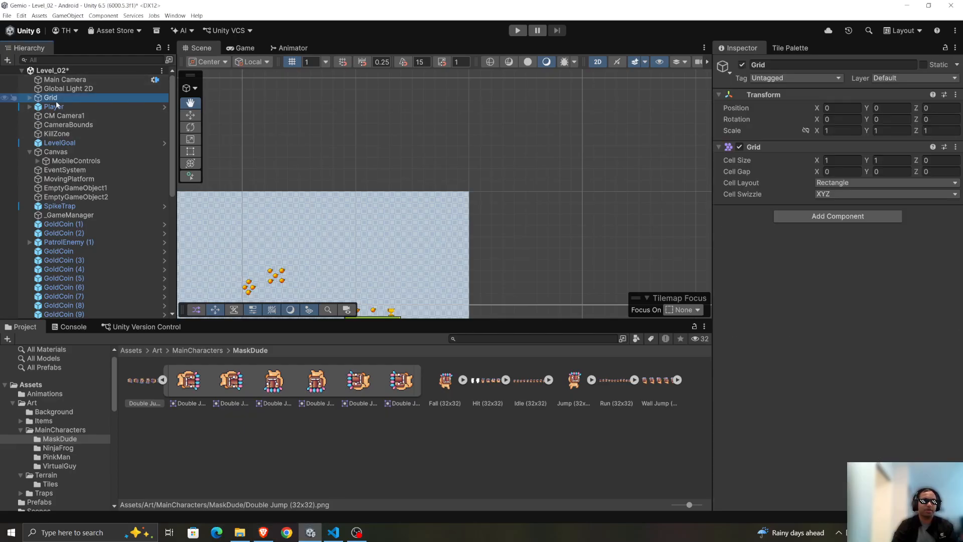
click(52, 108)
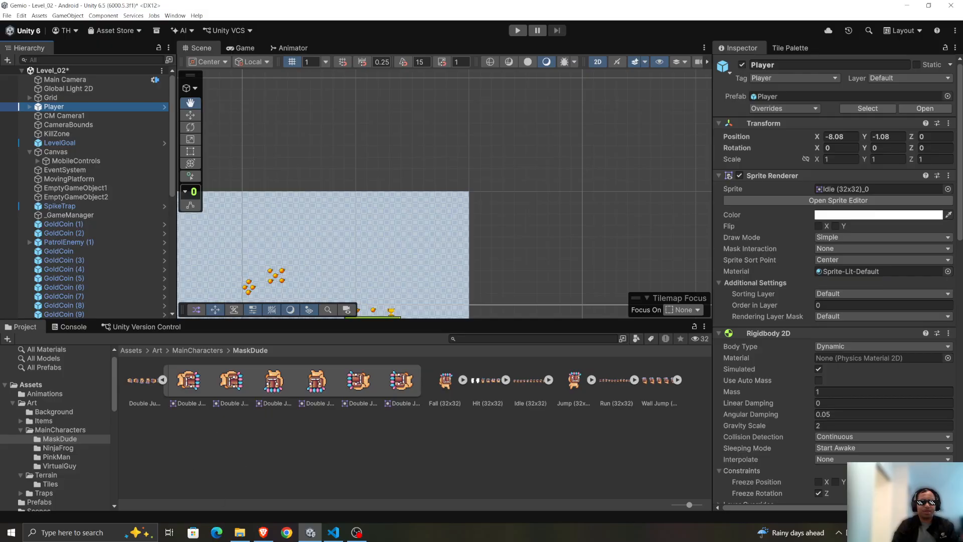
click(184, 381)
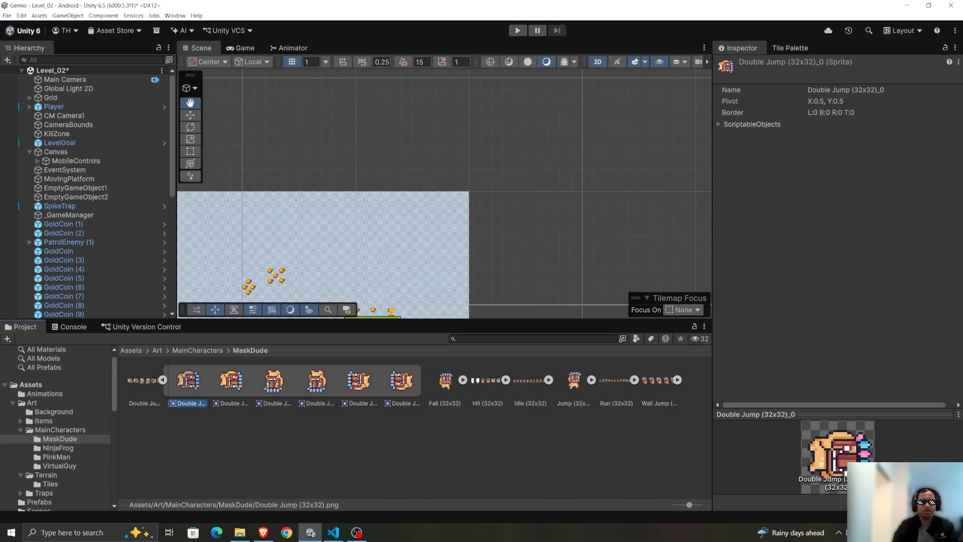
shift+click(420, 404)
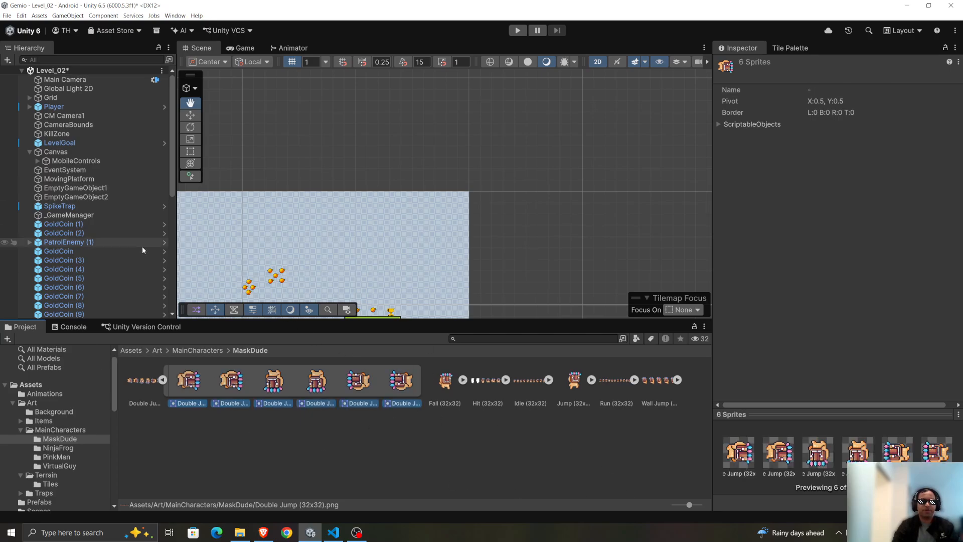
drag(196, 381, 54, 108)
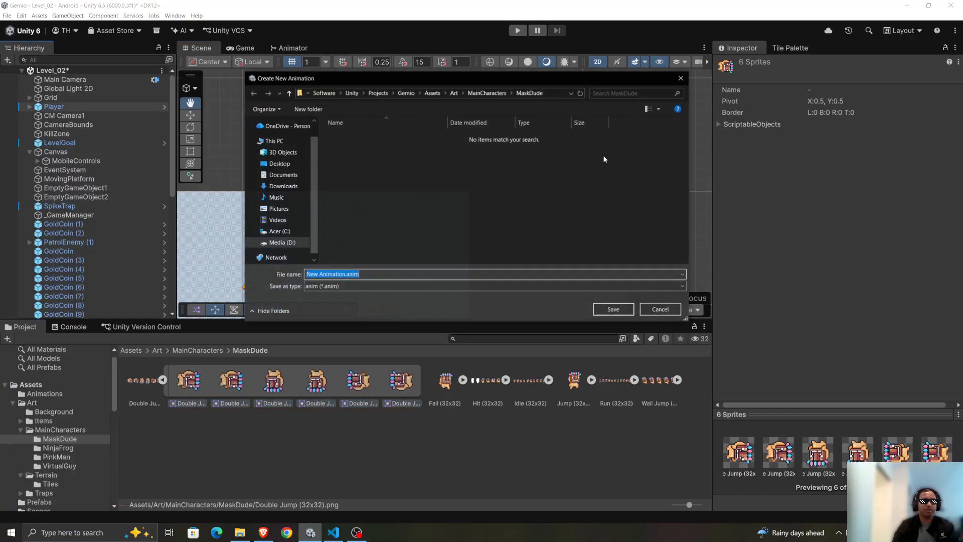
Save the new animation clip in the Assets > Animations folder as MaskDude_DoubleJump.
click(290, 94)
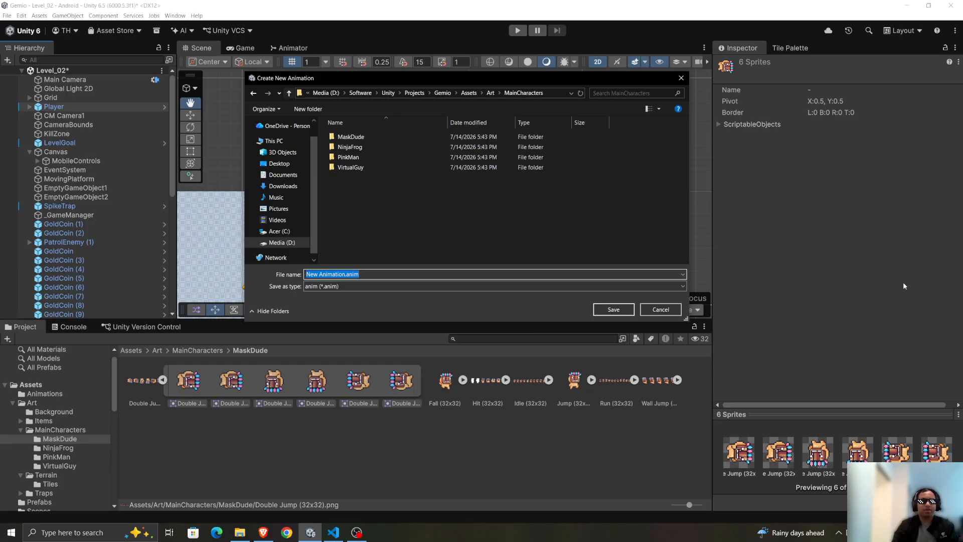
click(290, 94)
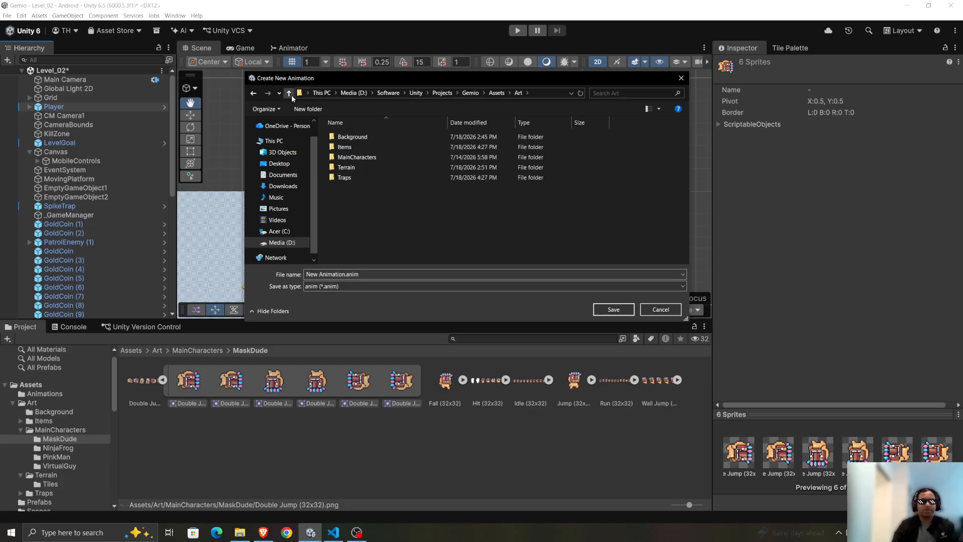
click(290, 94)
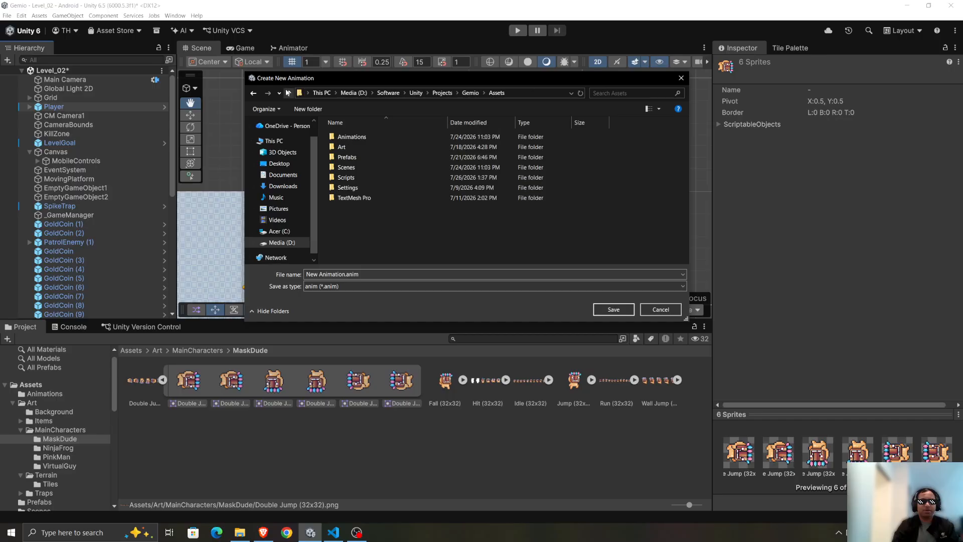
double_click(358, 137)
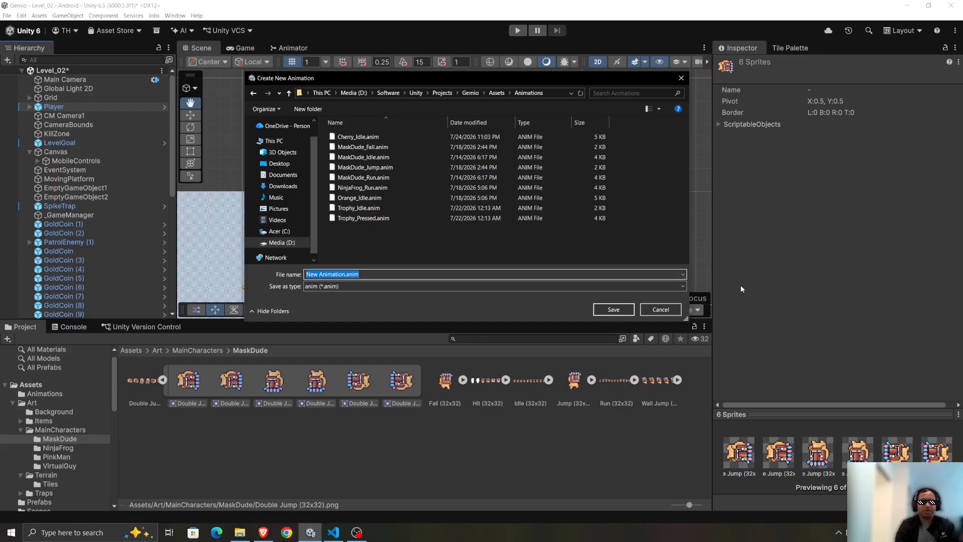
text(Mas)
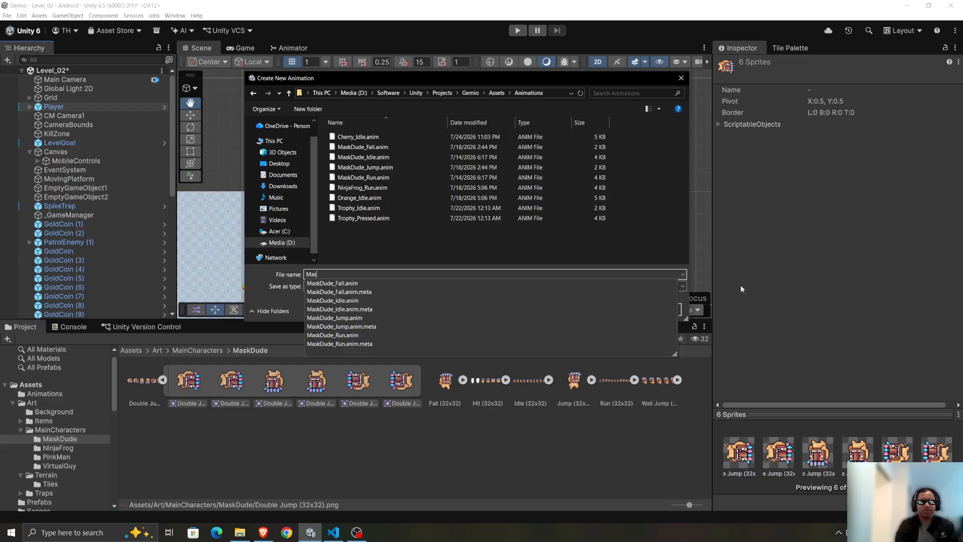
text(kDude_DoubleJu)
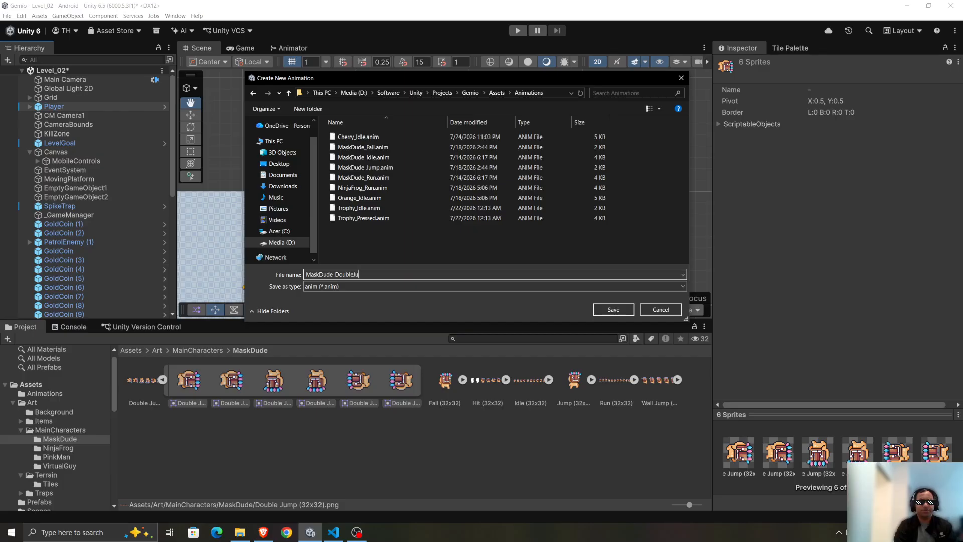
text(mp)
click(607, 310)
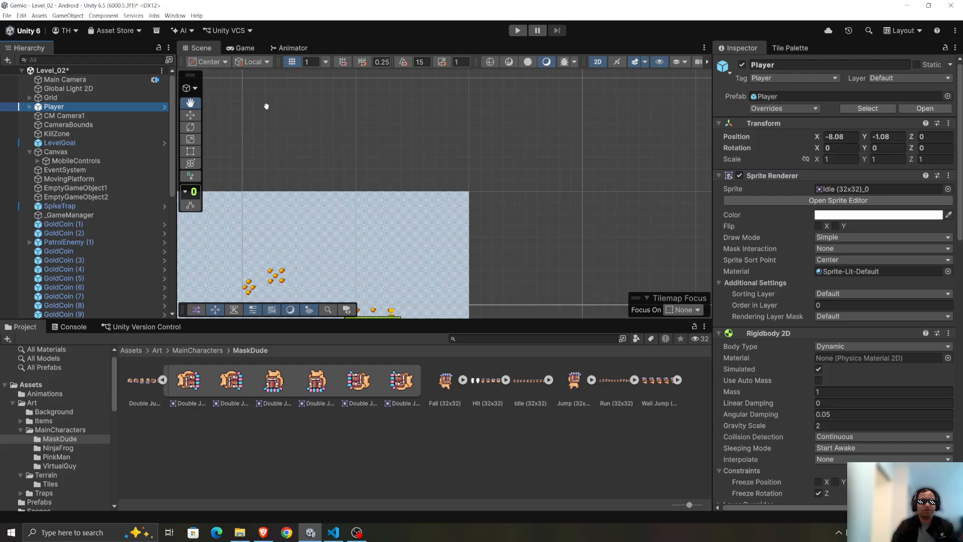
Open the Animator window for the Player and look over its state graph, including the MaskDude_DoubleJump state.
click(168, 17)
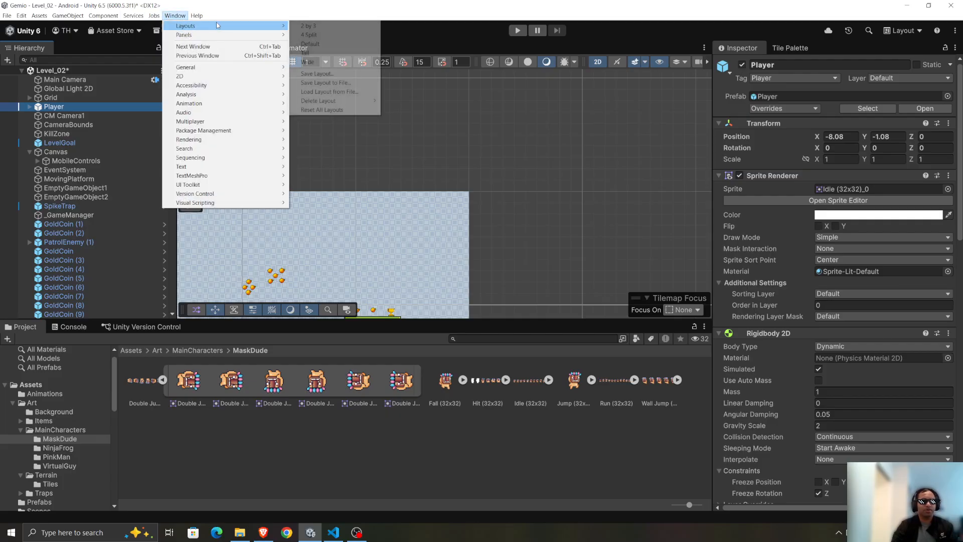
mouse_move(225, 104)
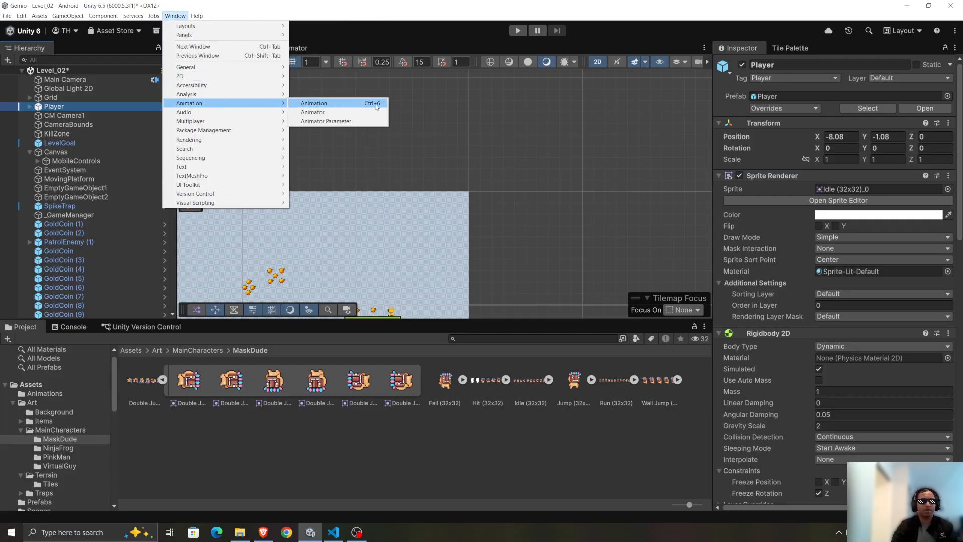
click(316, 113)
scroll(454, 113, down, 3)
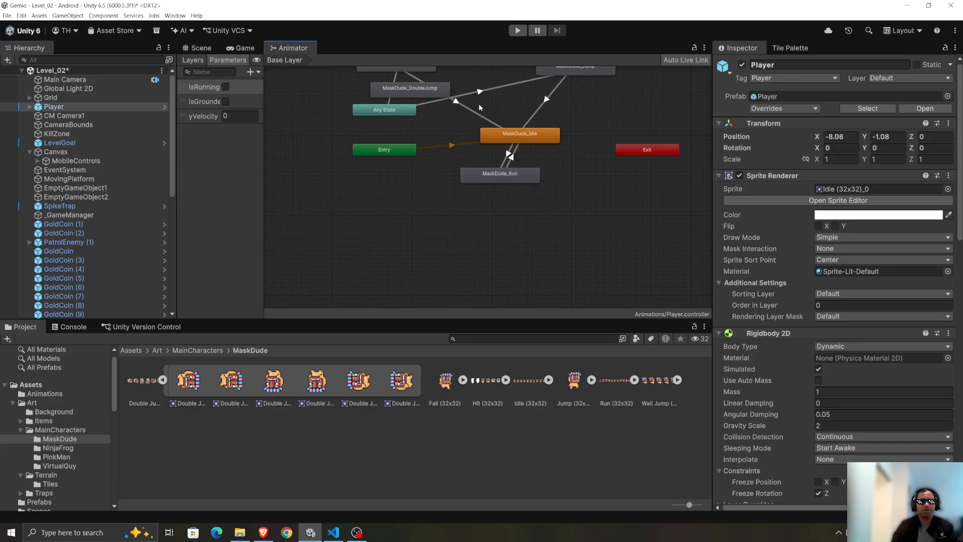
scroll(580, 90, down, 1)
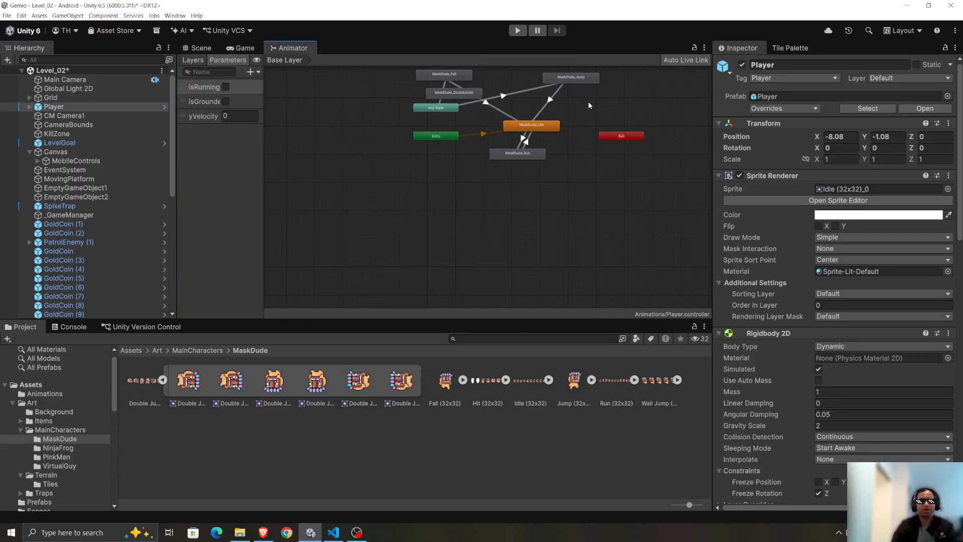
scroll(624, 80, down, 2)
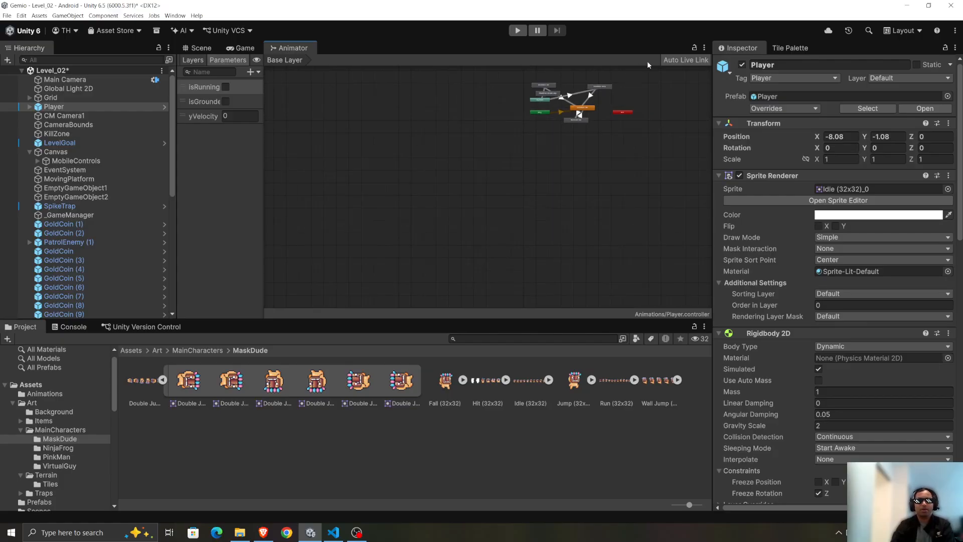
scroll(647, 61, up, 4)
scroll(705, 96, up, 4)
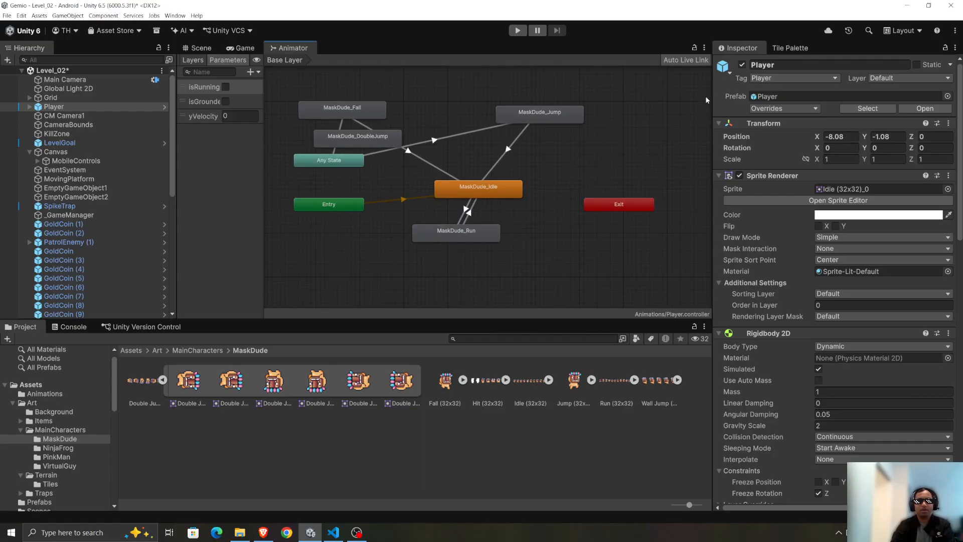
scroll(276, 125, down, 3)
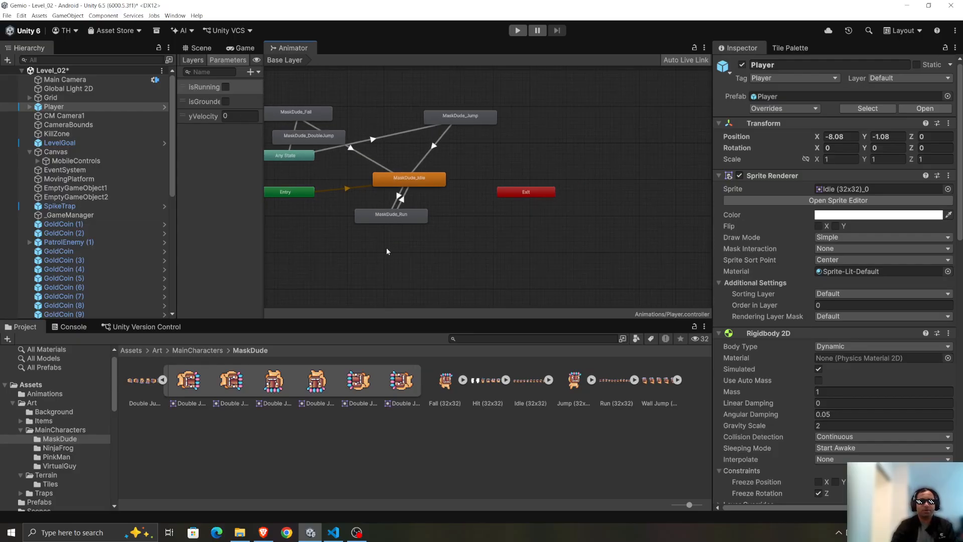
click(359, 238)
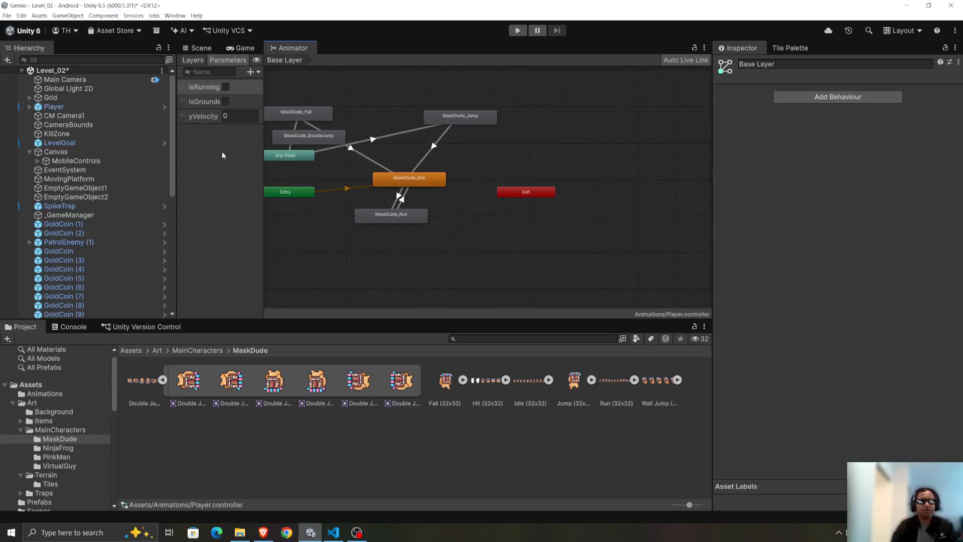
Move the MaskDude_DoubleJump state clear of the other nodes, into the empty area above the Exit node.
drag(307, 137, 547, 172)
key(ctrl+z)
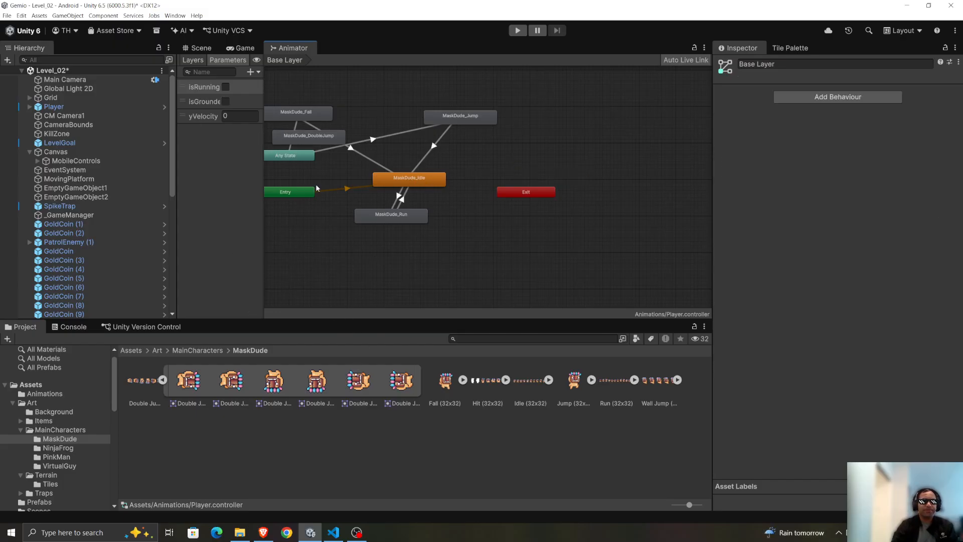
drag(333, 137, 593, 147)
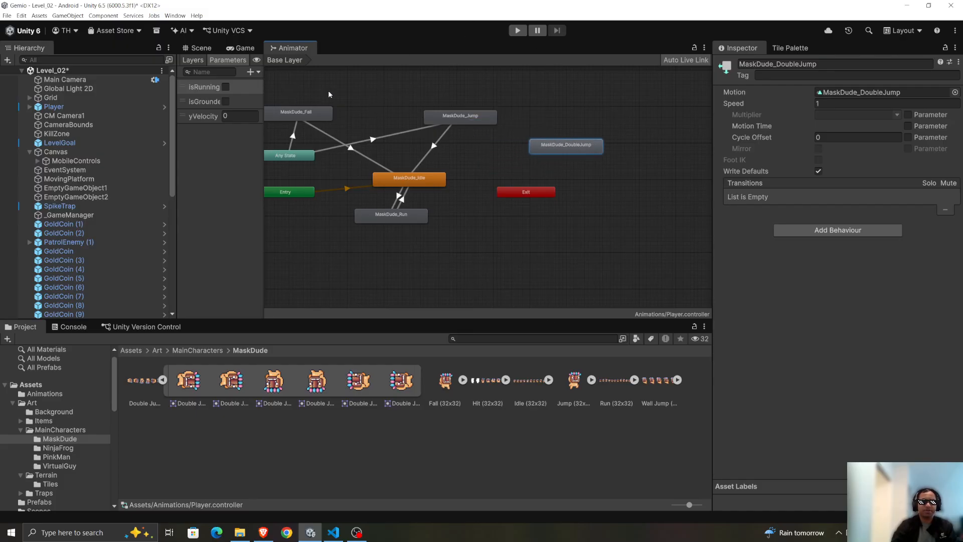
click(357, 73)
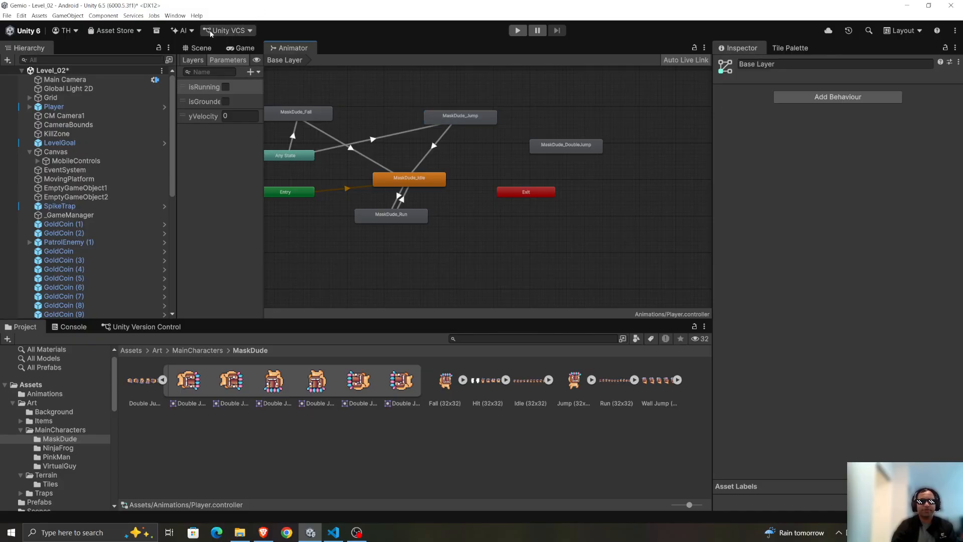
click(203, 51)
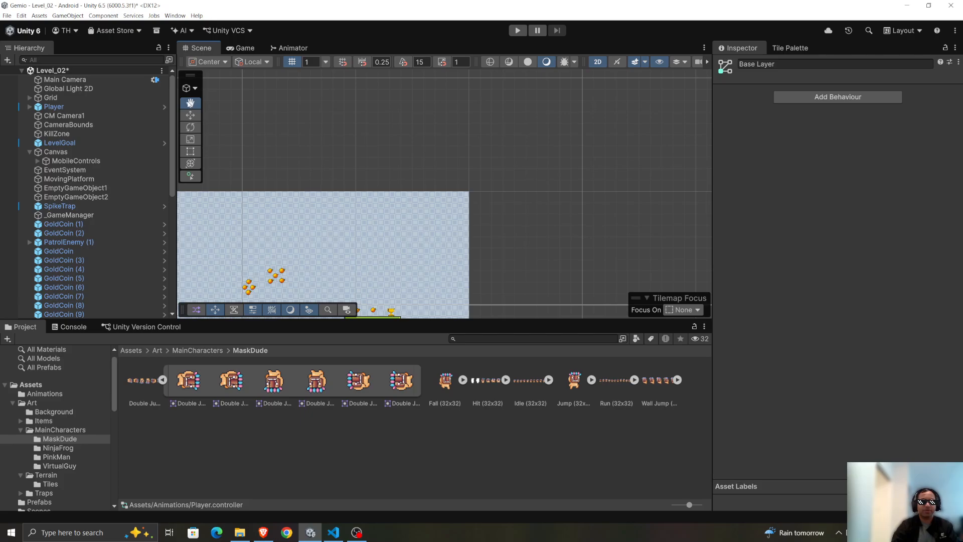
drag(239, 112, 433, 85)
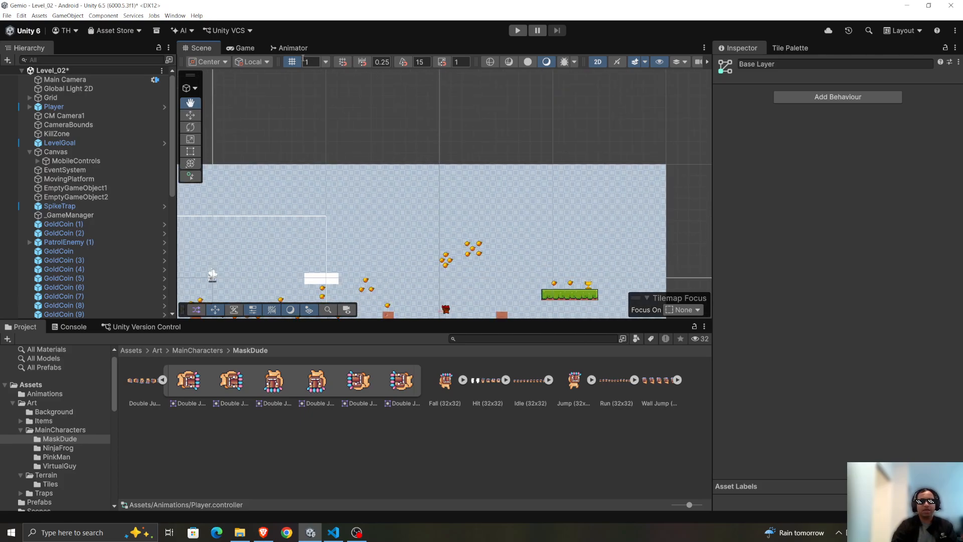
click(290, 48)
scroll(279, 230, down, 3)
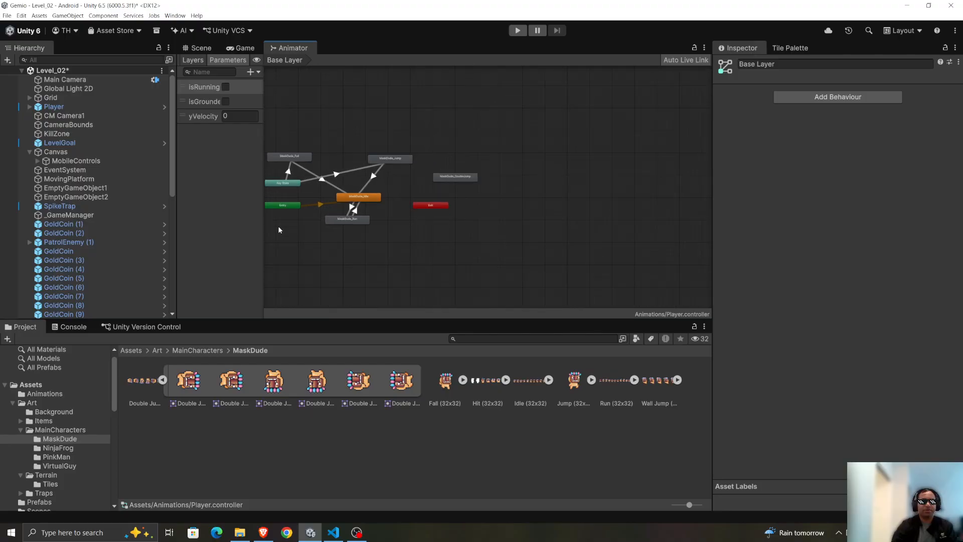
scroll(316, 256, up, 1)
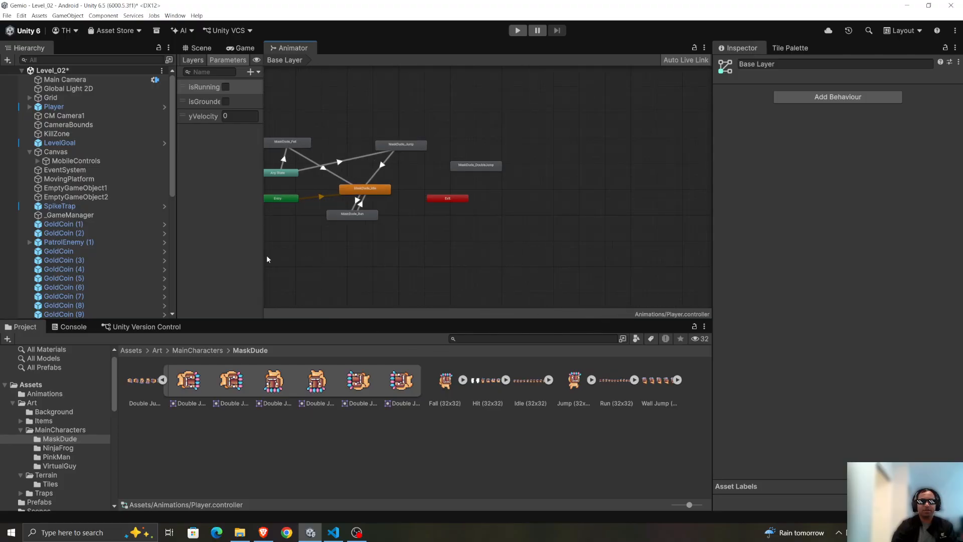
click(281, 198)
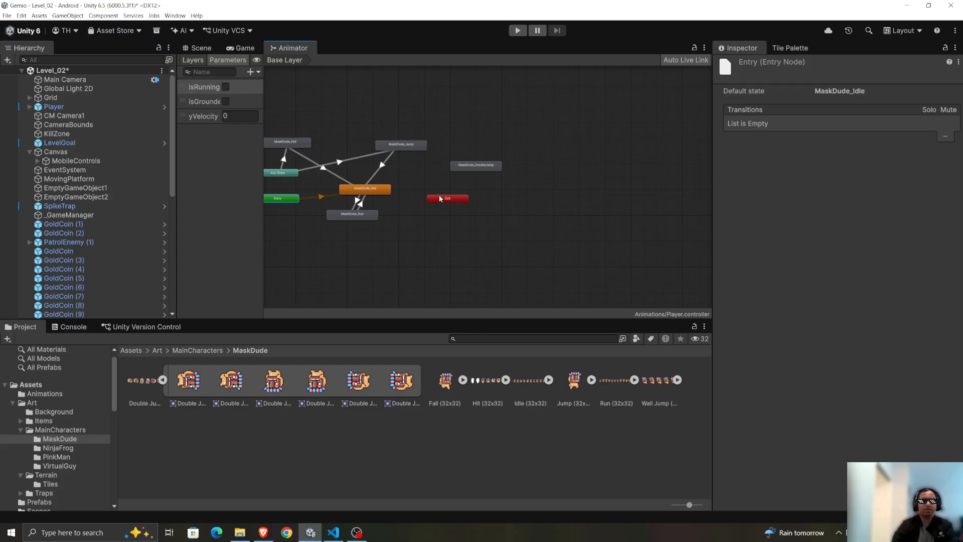
key(a)
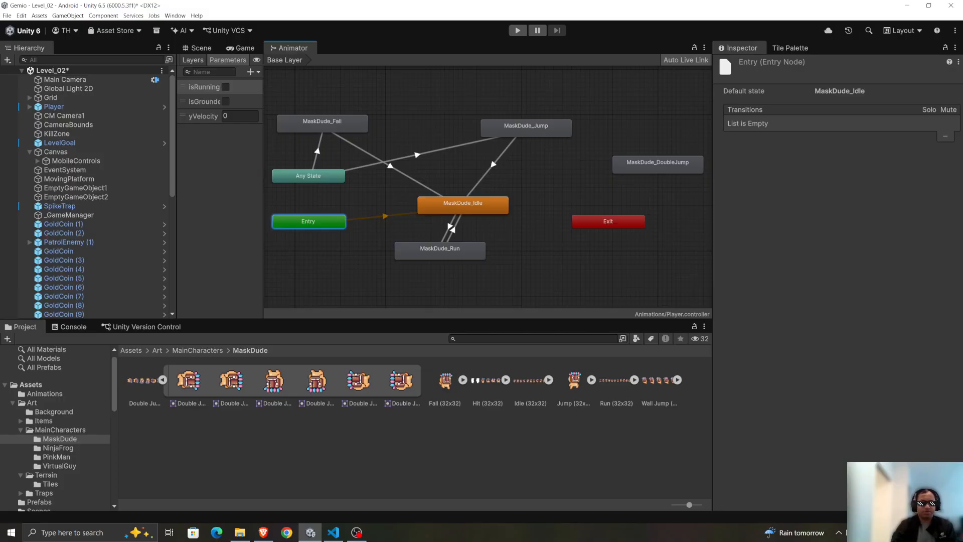
Add a Trigger parameter named DoubleJump to the Player's Animator controller.
key(alt+Tab)
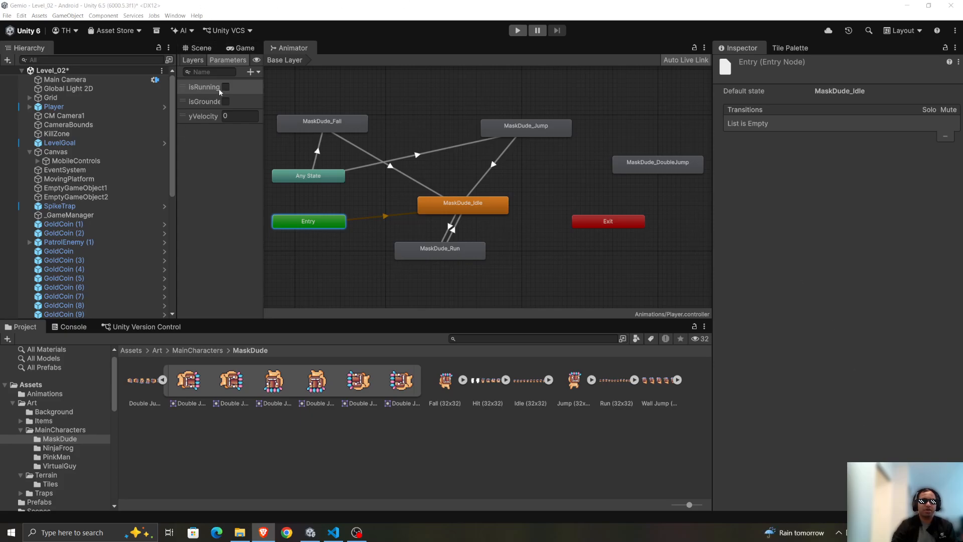
click(254, 72)
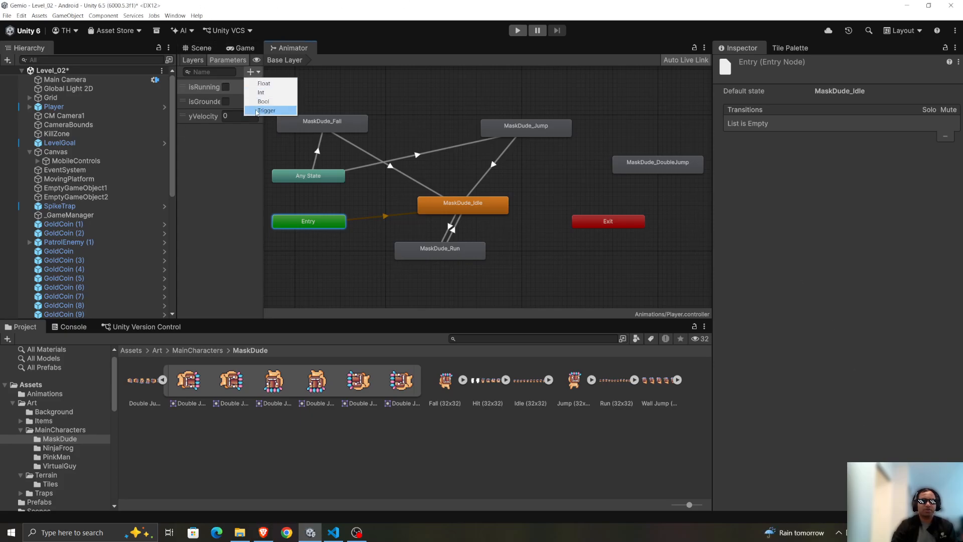
click(257, 111)
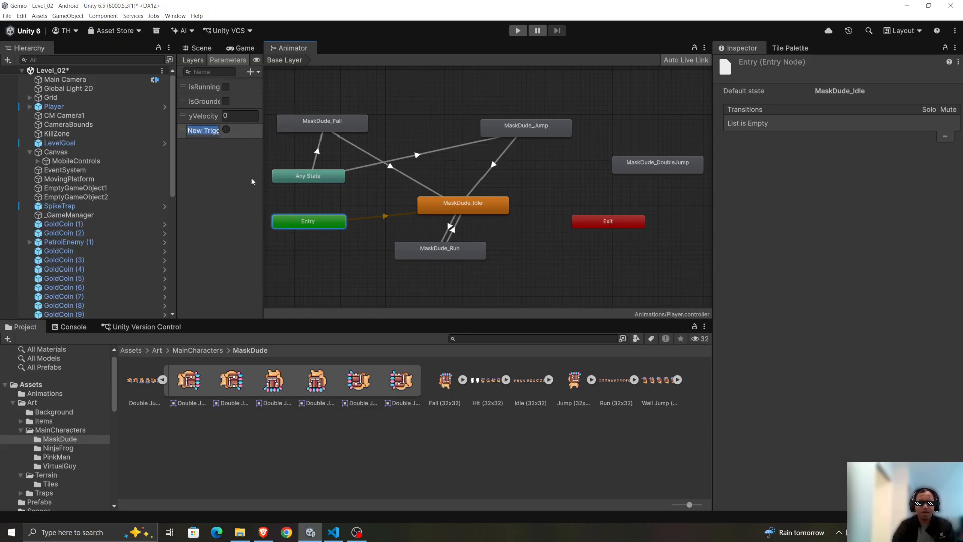
text(DoubleJ)
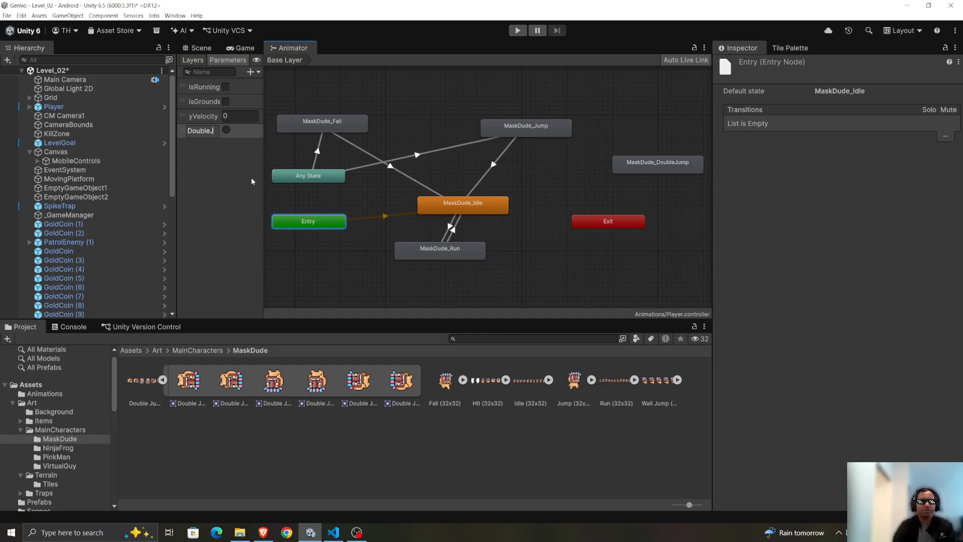
text(ump)
key(Return)
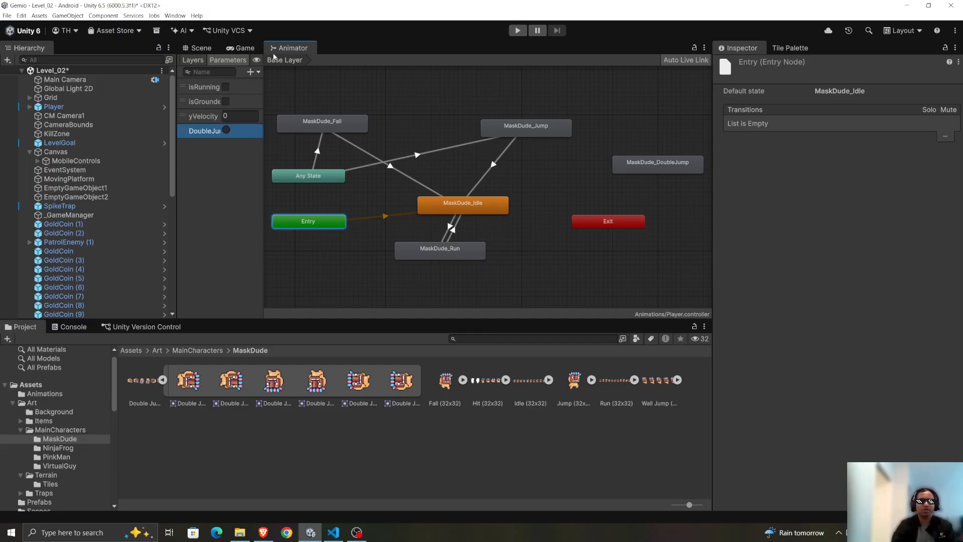
click(254, 72)
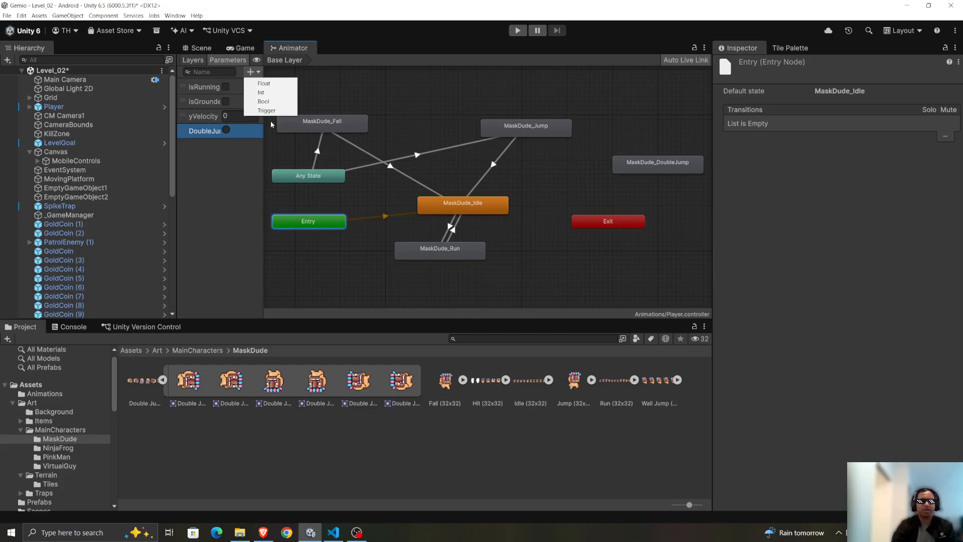
click(211, 198)
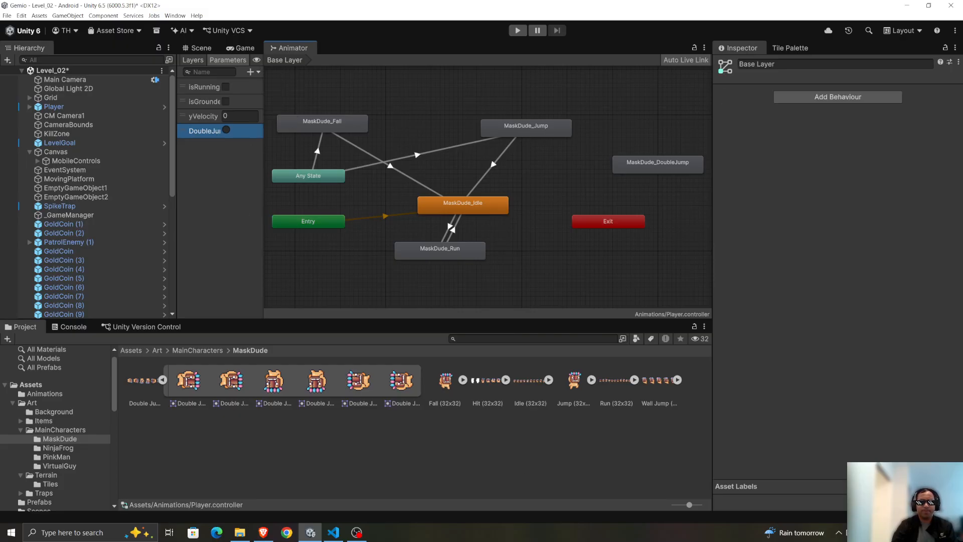
key(alt+Tab)
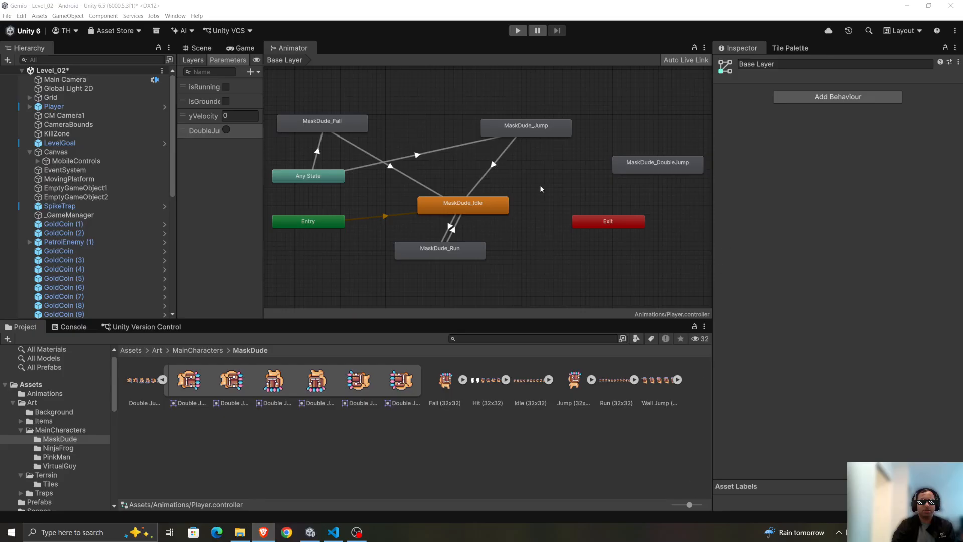
Make a transition from Any State to MaskDude_DoubleJump and place the MaskDude_DoubleJump node directly above Exit.
click(311, 175)
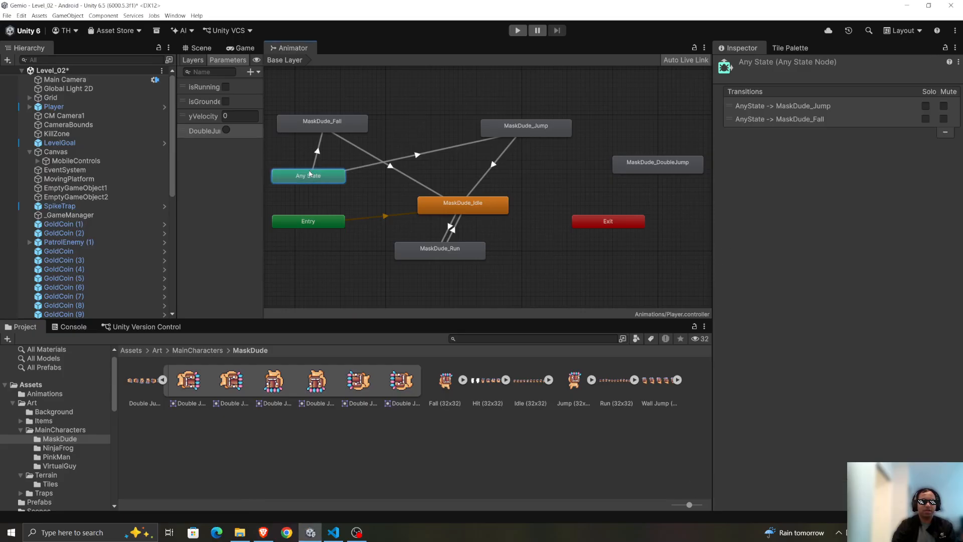
right_click(310, 172)
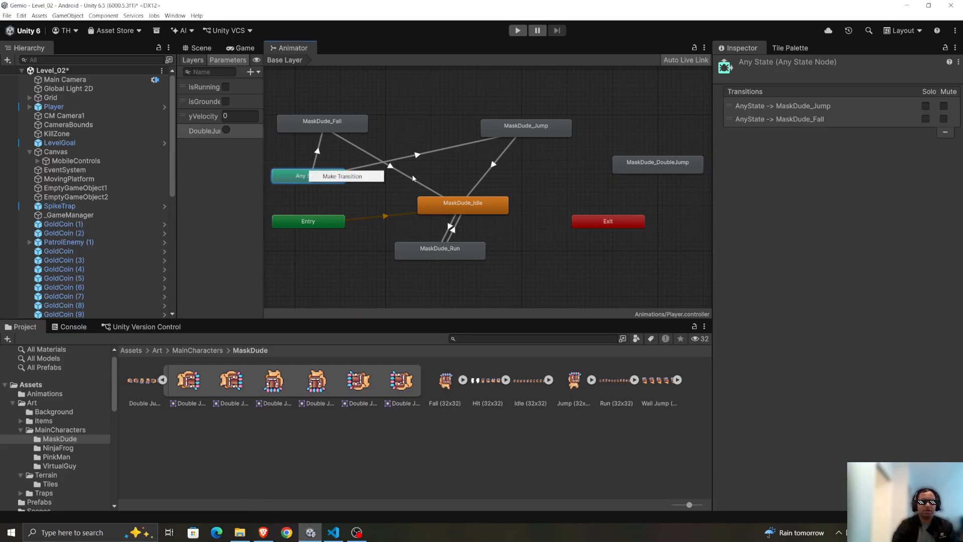
click(352, 179)
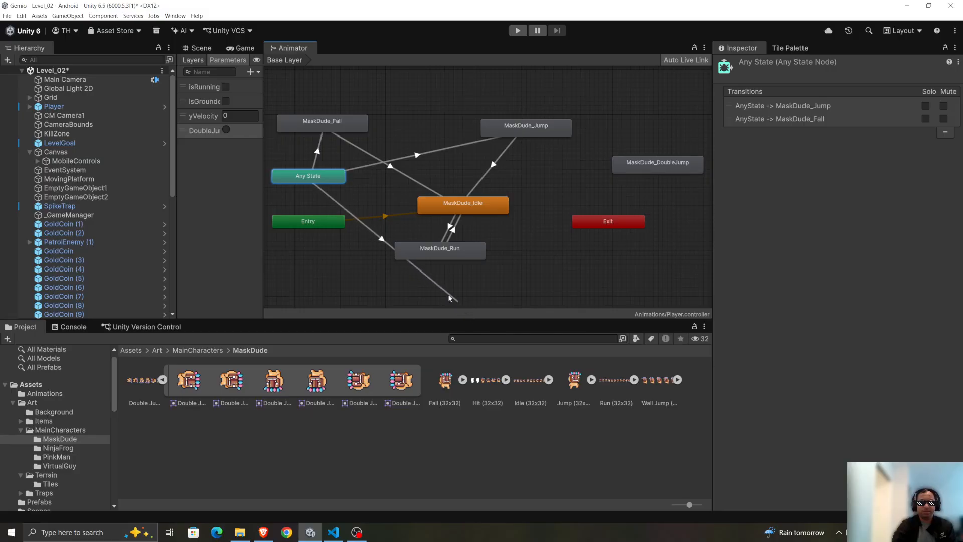
click(630, 161)
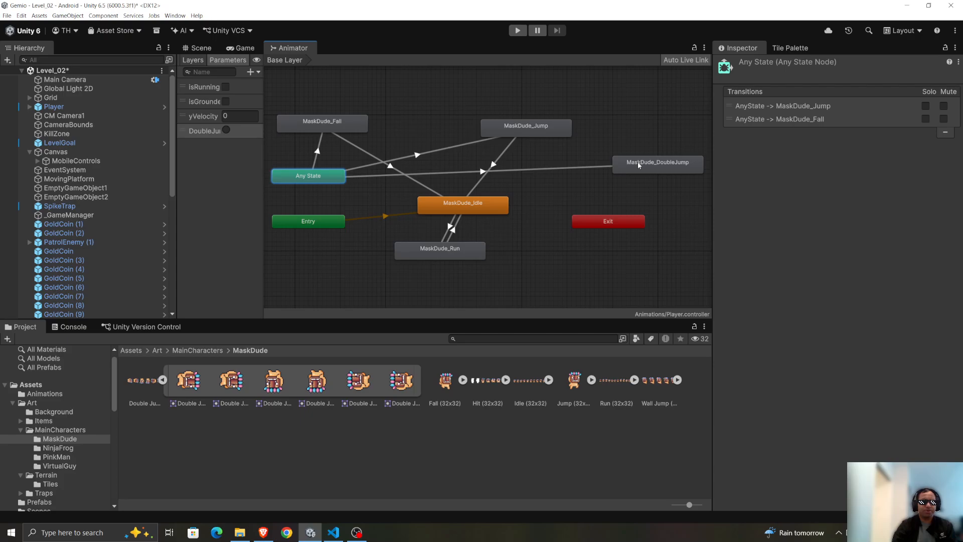
drag(662, 168, 613, 182)
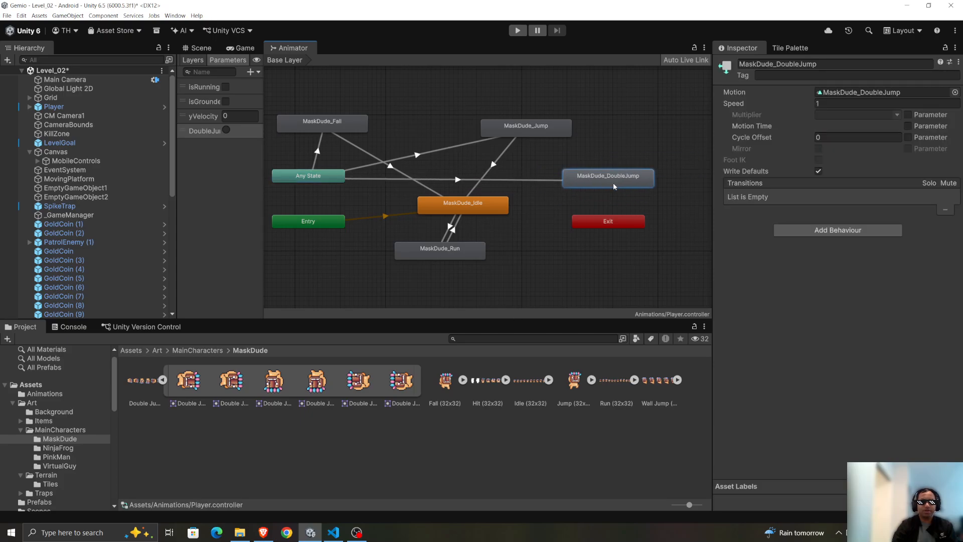
Set the Transition Duration of the Any State to MaskDude_DoubleJump transition to 0.
click(457, 180)
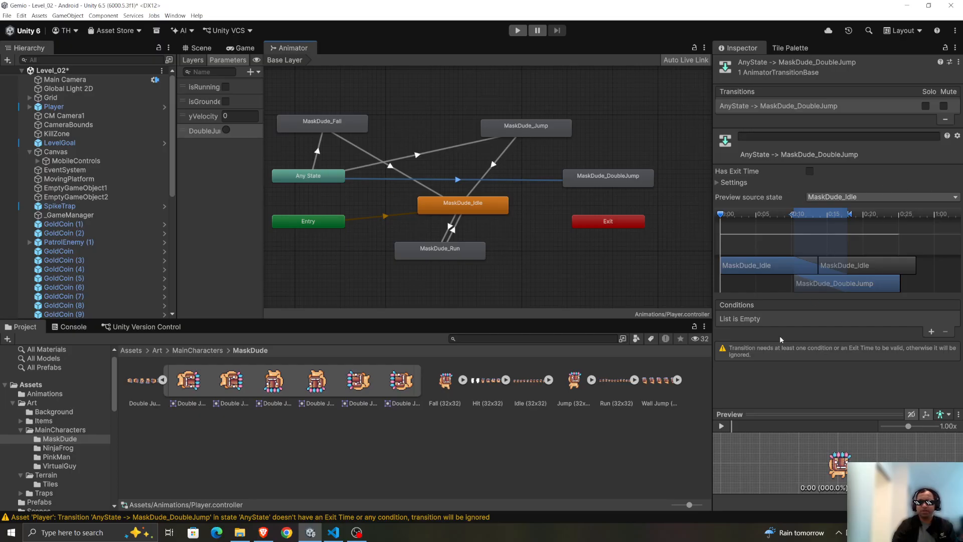
click(721, 182)
click(823, 217)
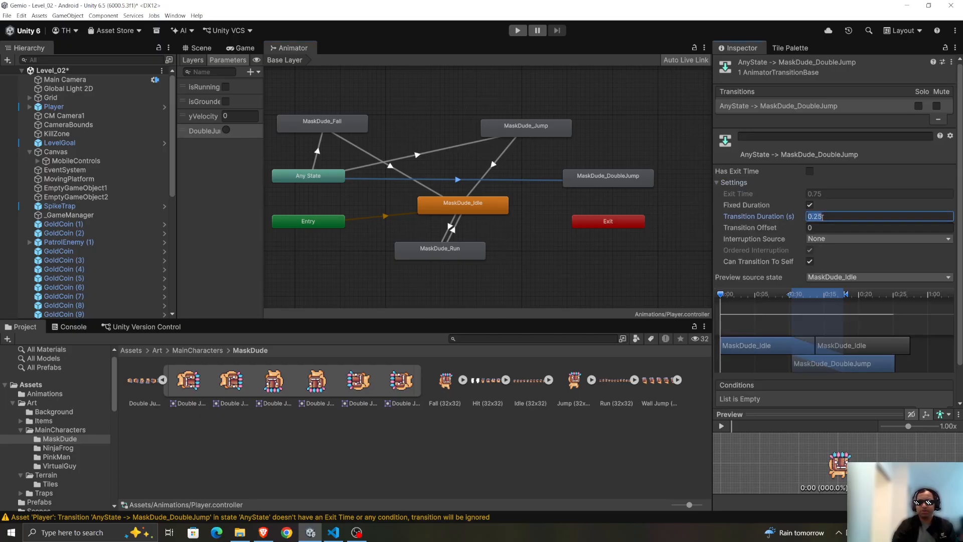
mouse_move(747, 201)
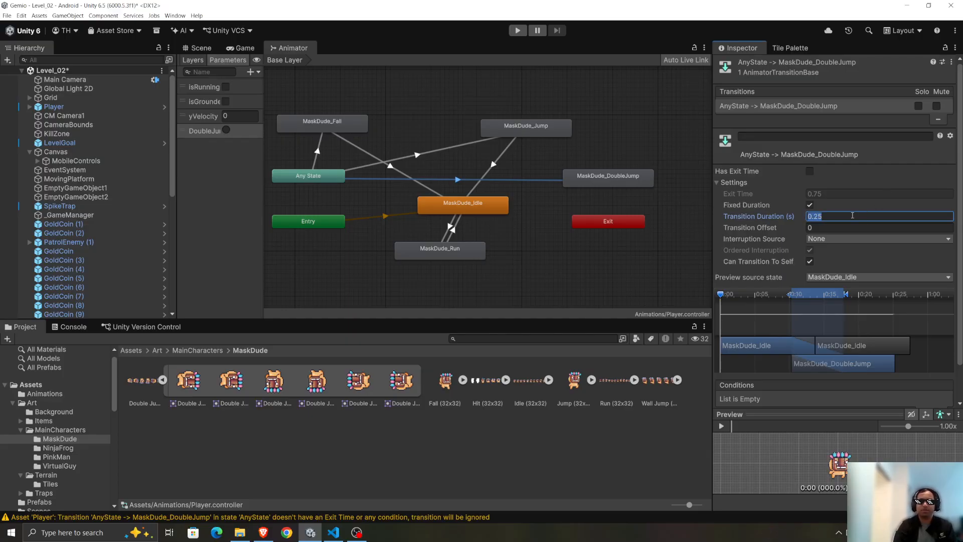
text(0)
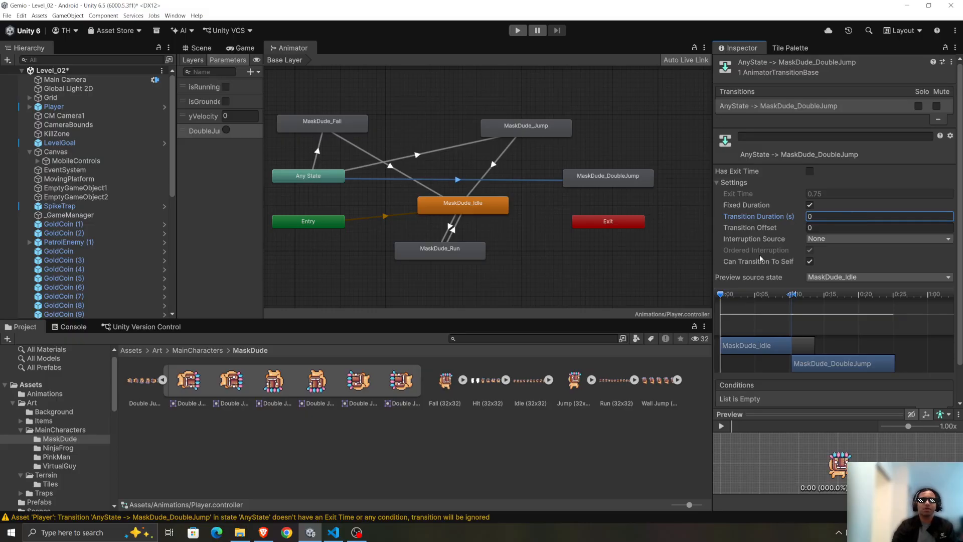
Add the DoubleJump trigger as the condition of the Any State to MaskDude_DoubleJump transition.
scroll(783, 341, down, 2)
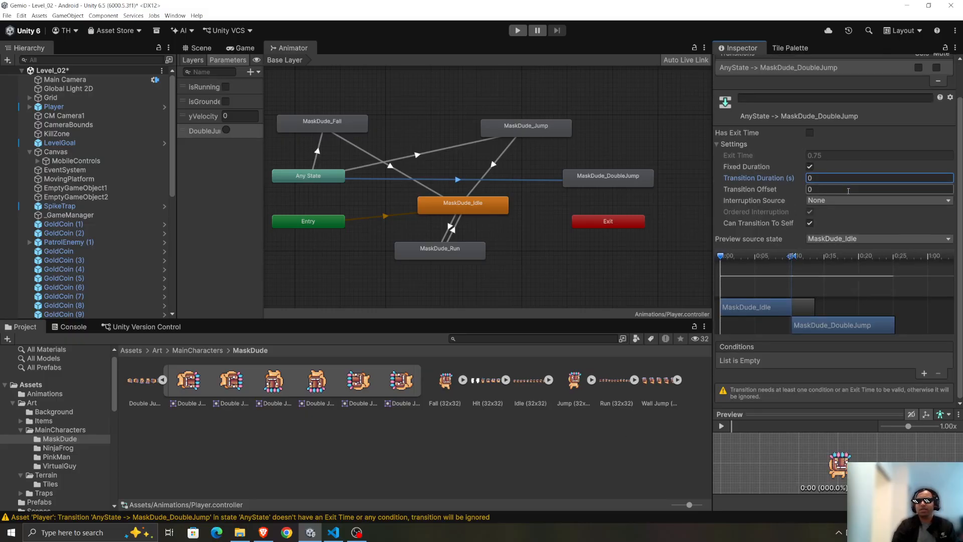
click(924, 374)
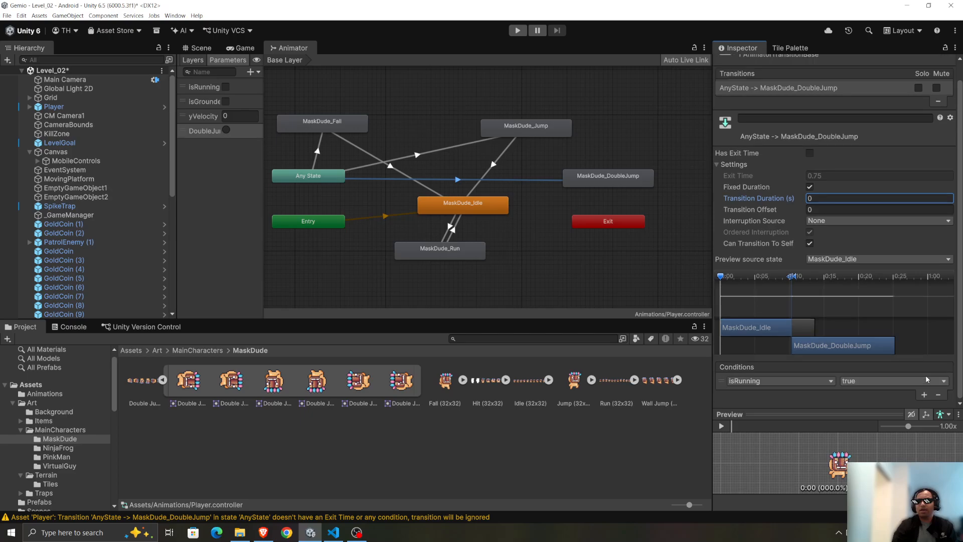
click(784, 382)
click(757, 442)
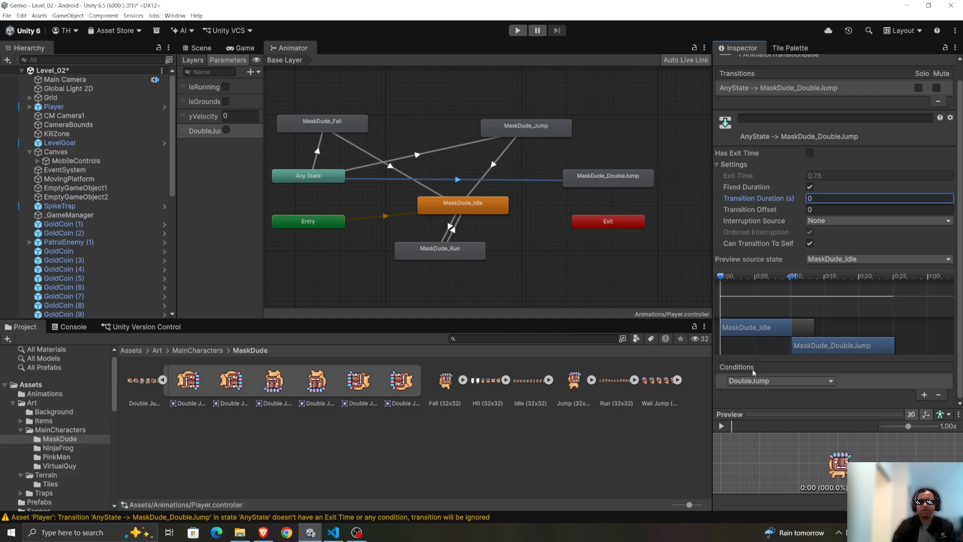
click(765, 384)
click(757, 449)
Switch to Gemini in the browser and read the note on transitions from MaskDude_DoubleJump back to Fall or Idle.
key(alt+Tab)
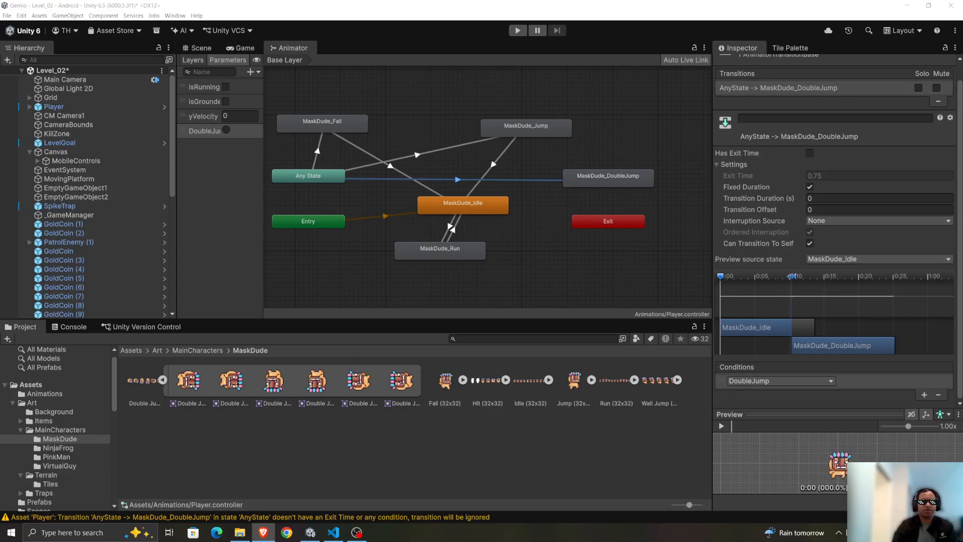
key(alt+Tab)
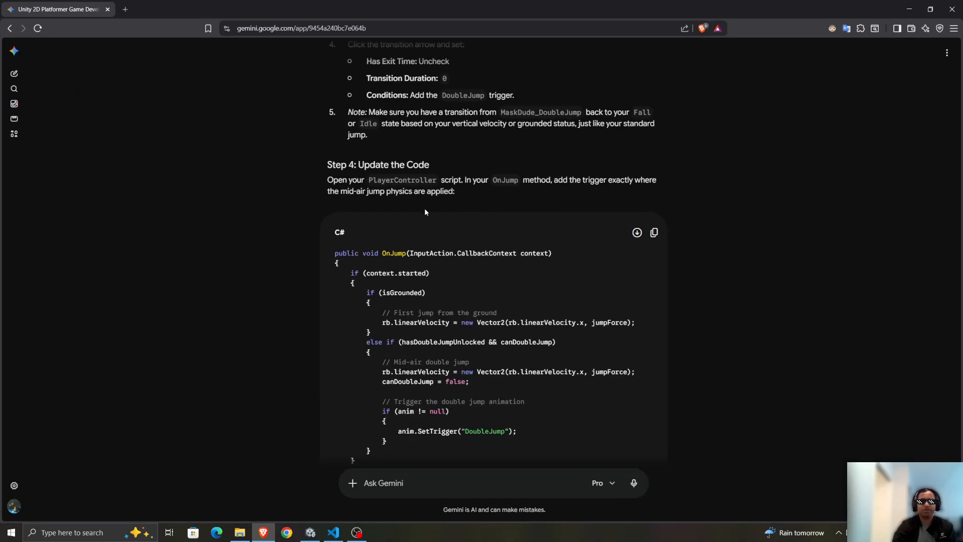
triple_click(399, 125)
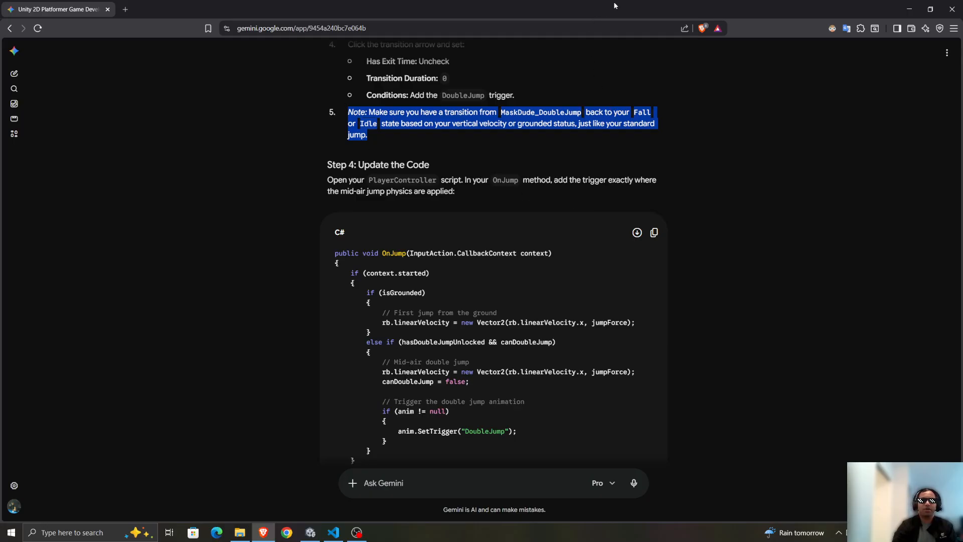
key(alt+Tab)
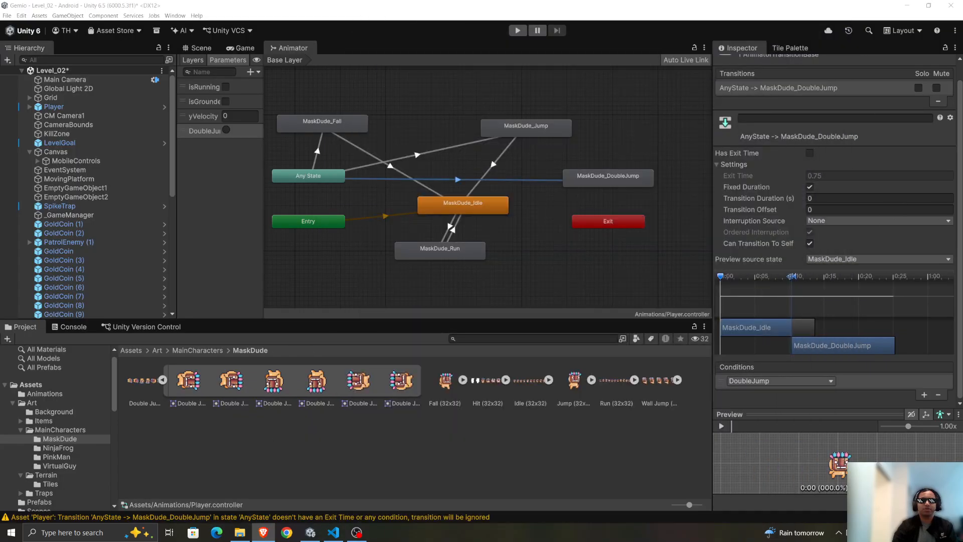
Rearrange the Animator graph in Unity, placing MaskDude_DoubleJump above MaskDude_Idle and MaskDude_Jump farther out above Exit.
click(534, 127)
drag(607, 169, 375, 251)
click(593, 167)
drag(593, 172, 442, 95)
drag(568, 128, 660, 100)
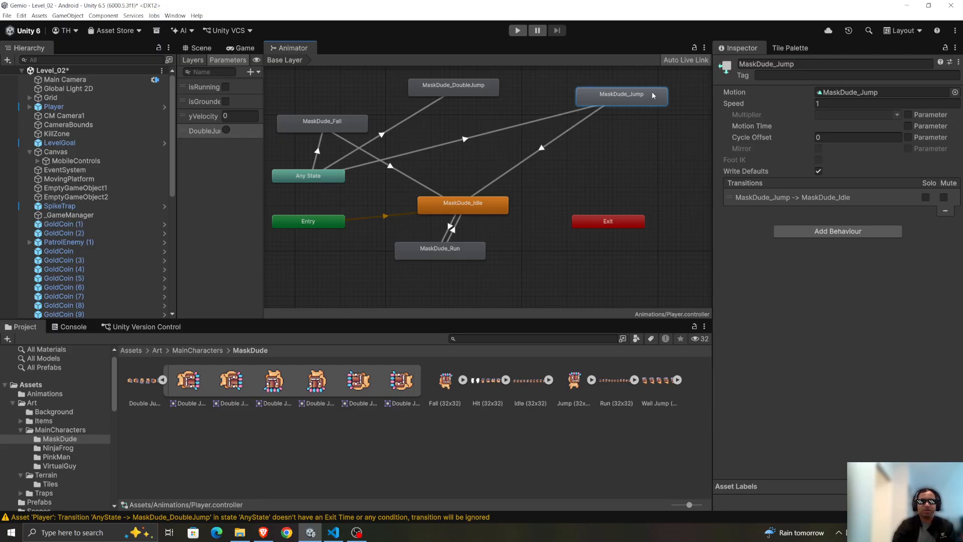
click(468, 87)
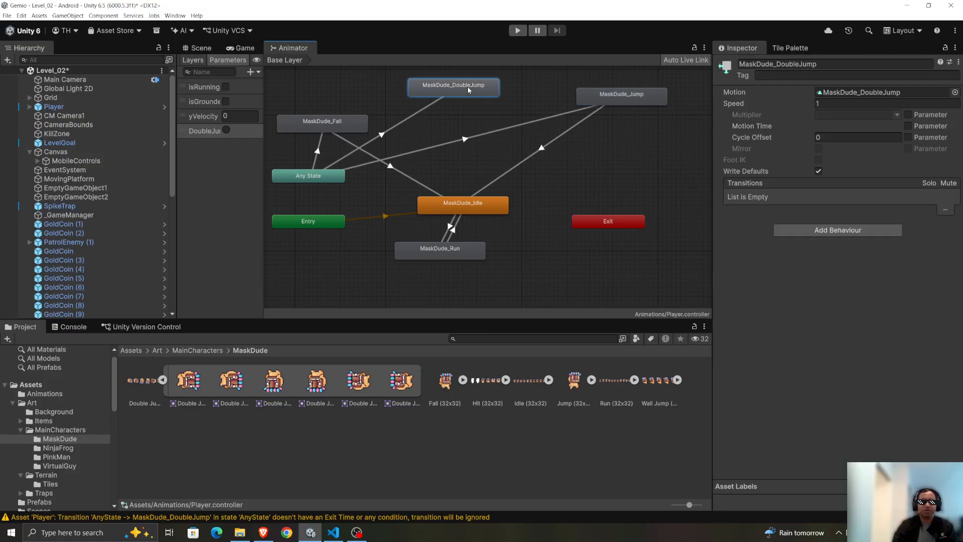
drag(439, 88, 450, 97)
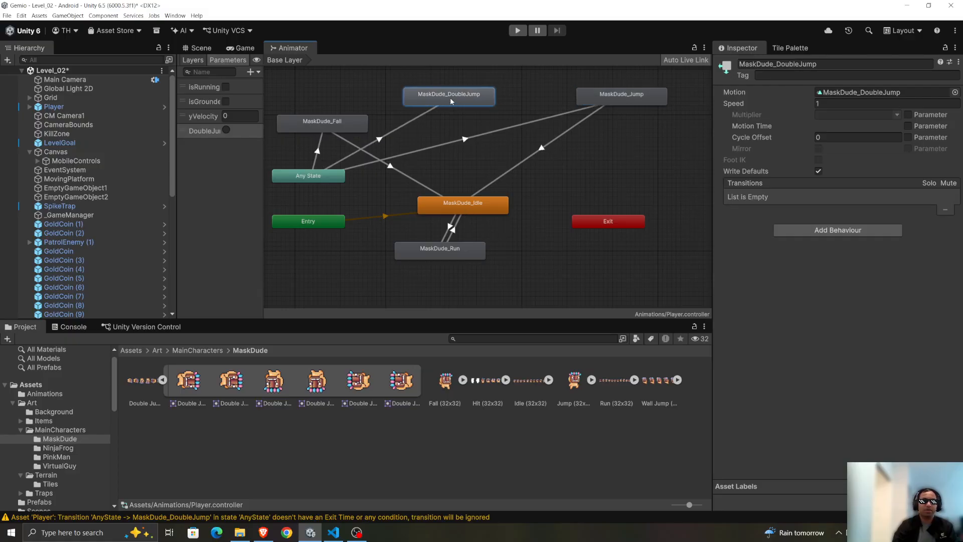
Make a transition from MaskDude_DoubleJump to MaskDude_Idle.
right_click(423, 106)
click(441, 109)
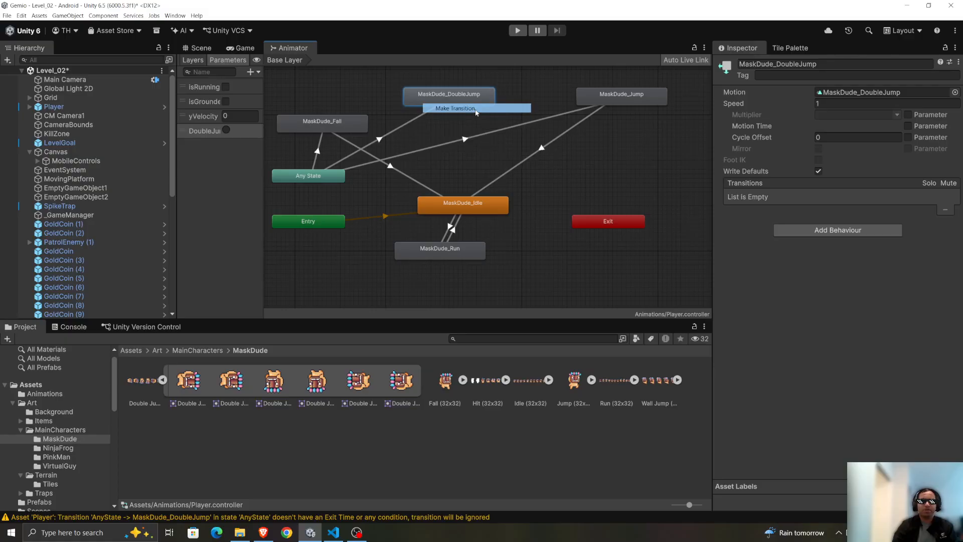
click(466, 205)
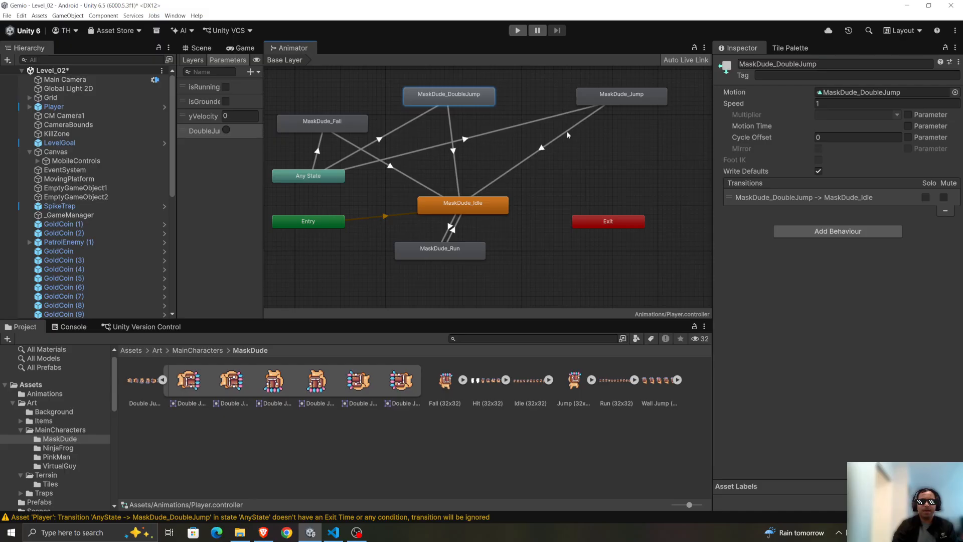
Check the MaskDude_Jump to MaskDude_Idle transition settings and set the MaskDude_DoubleJump to MaskDude_Idle Transition Duration to 0.
click(552, 147)
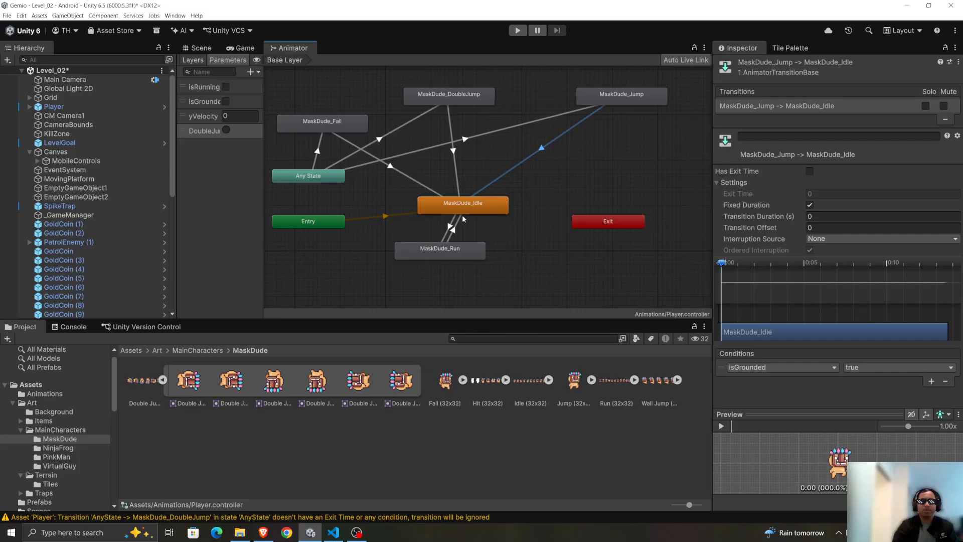
click(454, 151)
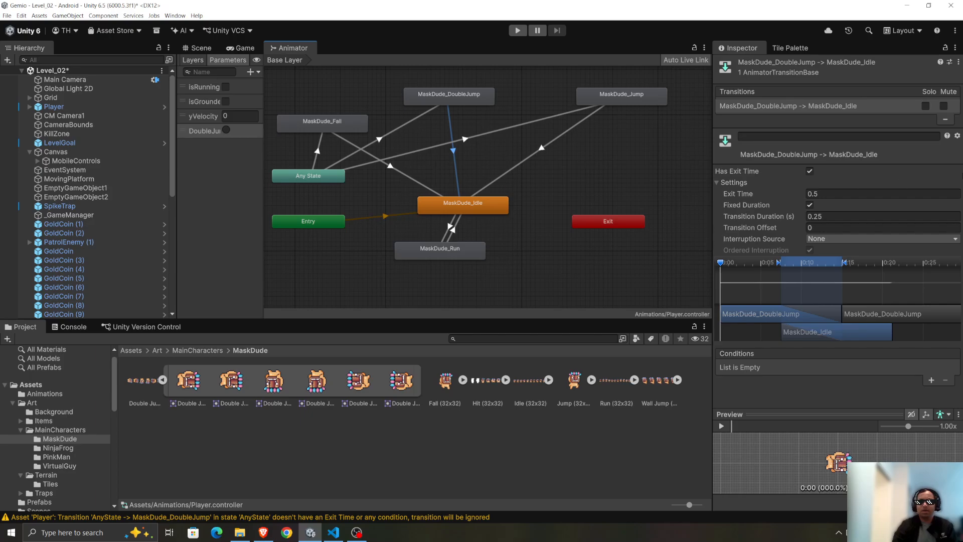
click(828, 216)
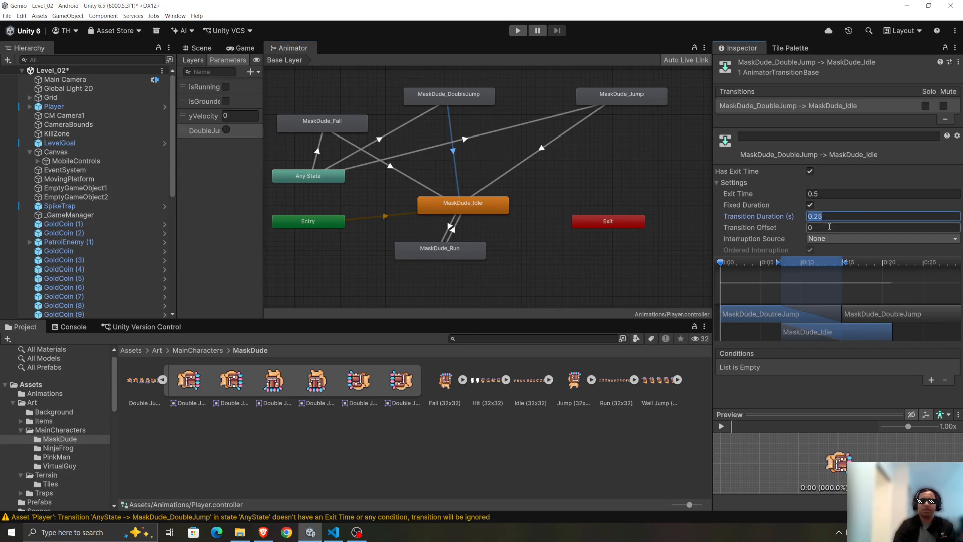
text(0)
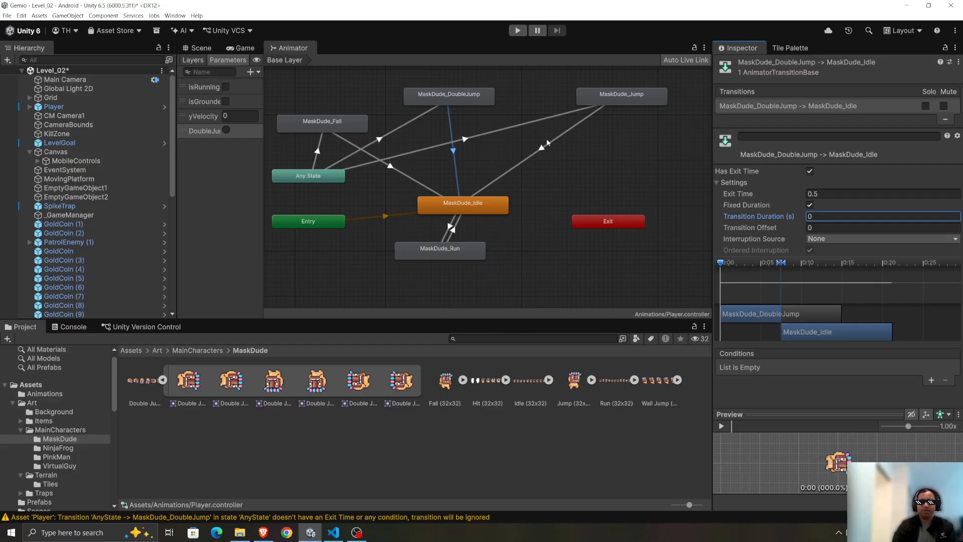
Compare both transitions into MaskDude_Idle from the jump states and set the Exit Time of the MaskDude_DoubleJump one to 0.
click(543, 147)
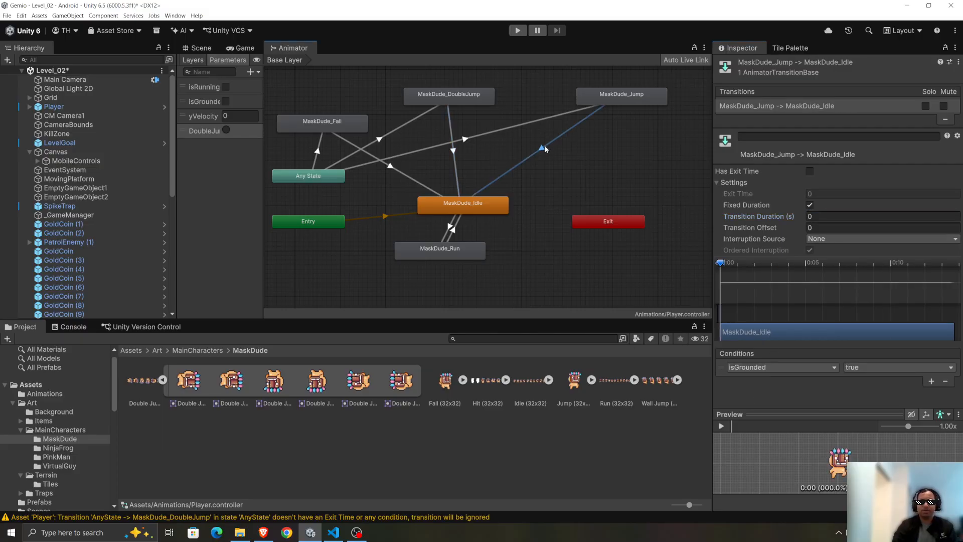
click(452, 152)
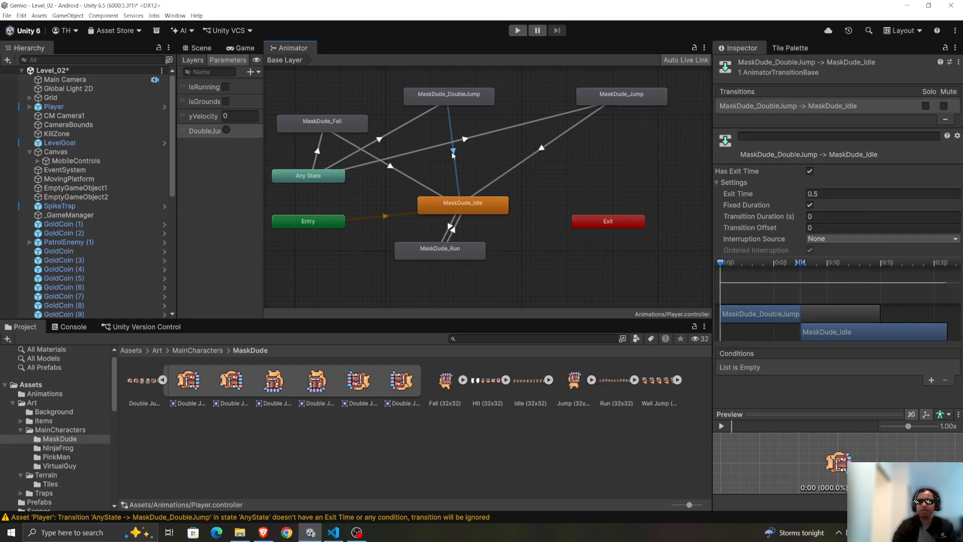
click(543, 147)
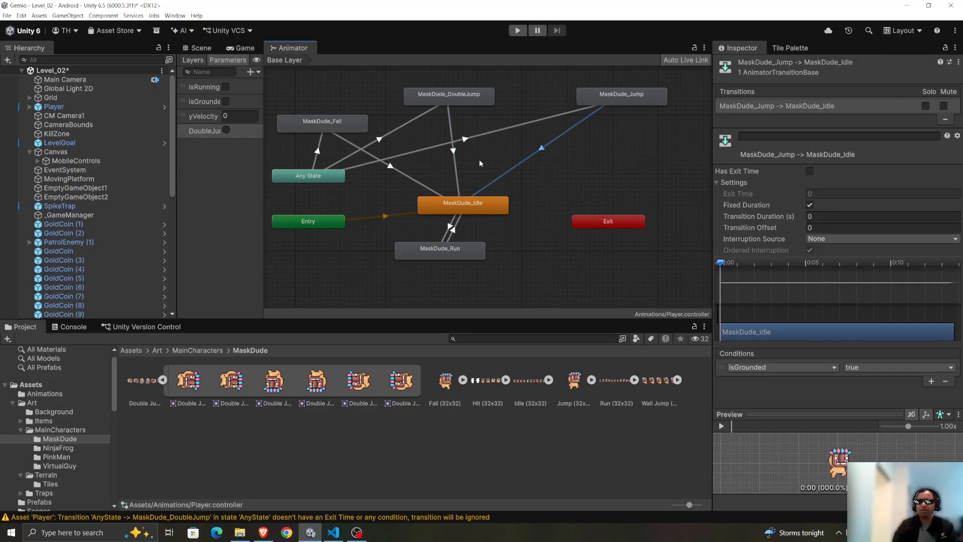
click(453, 152)
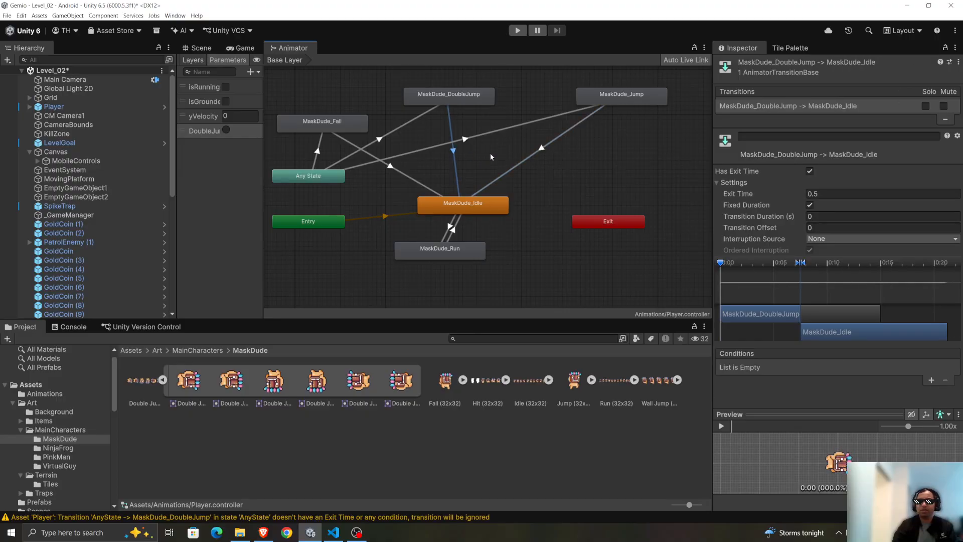
click(814, 193)
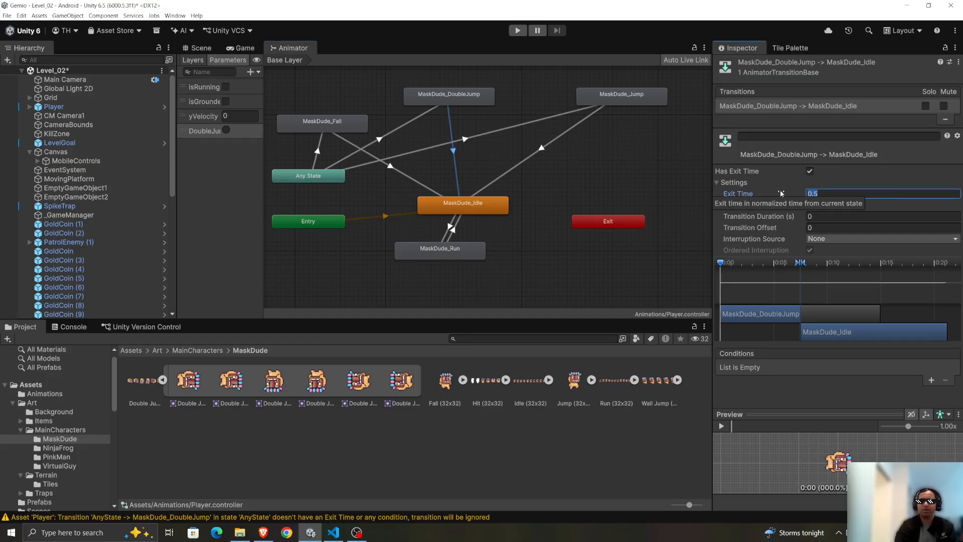
key(BackSpace)
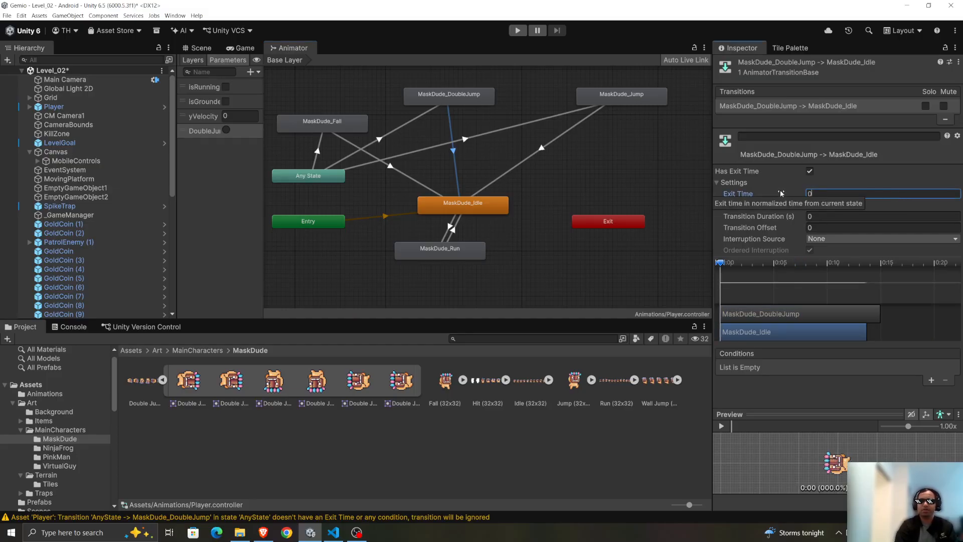
text(0)
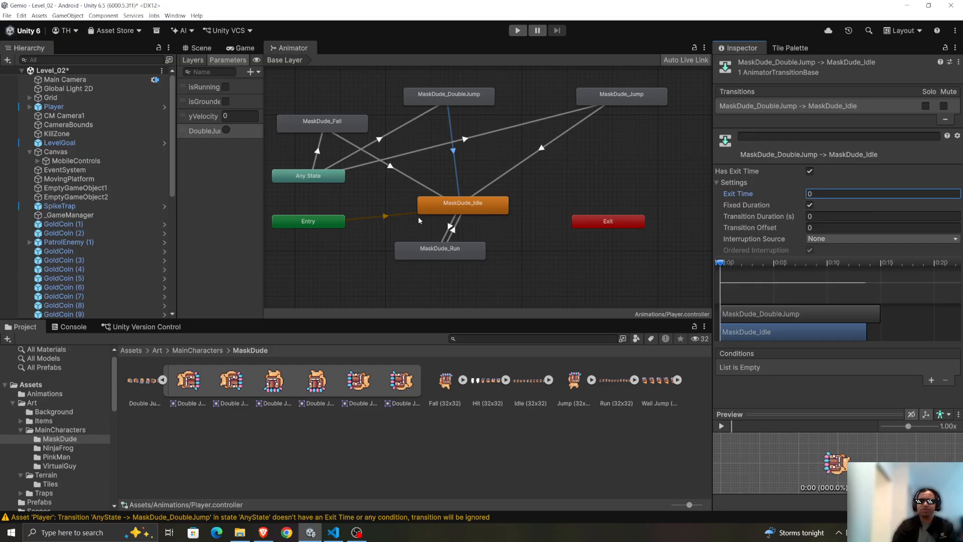
Compare the two jump-state transitions into MaskDude_Idle and add an isGrounded true condition to the MaskDude_DoubleJump one.
click(540, 150)
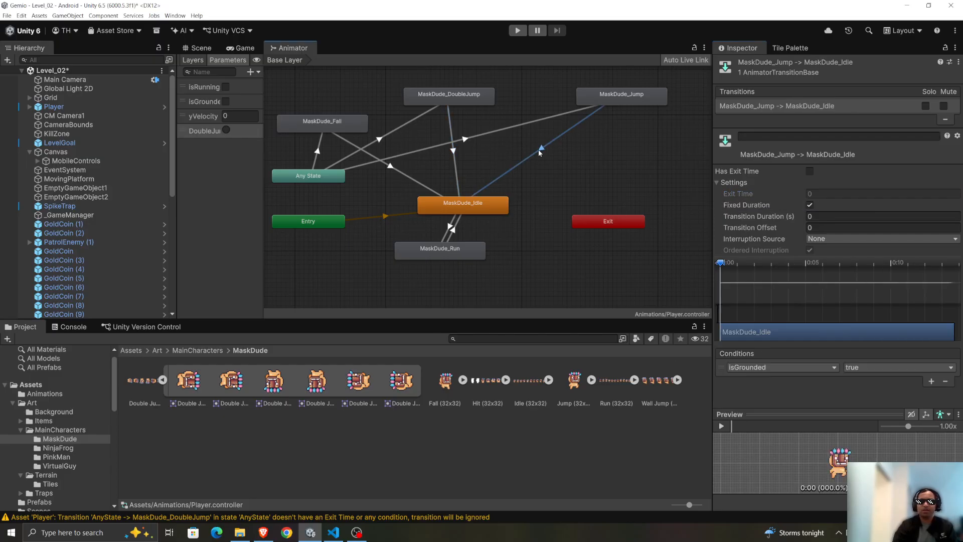
click(452, 152)
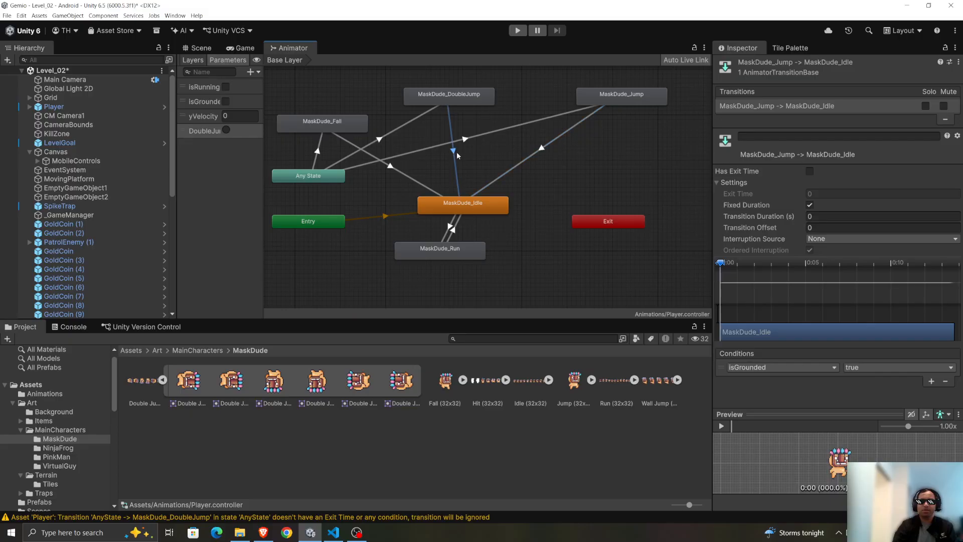
click(542, 150)
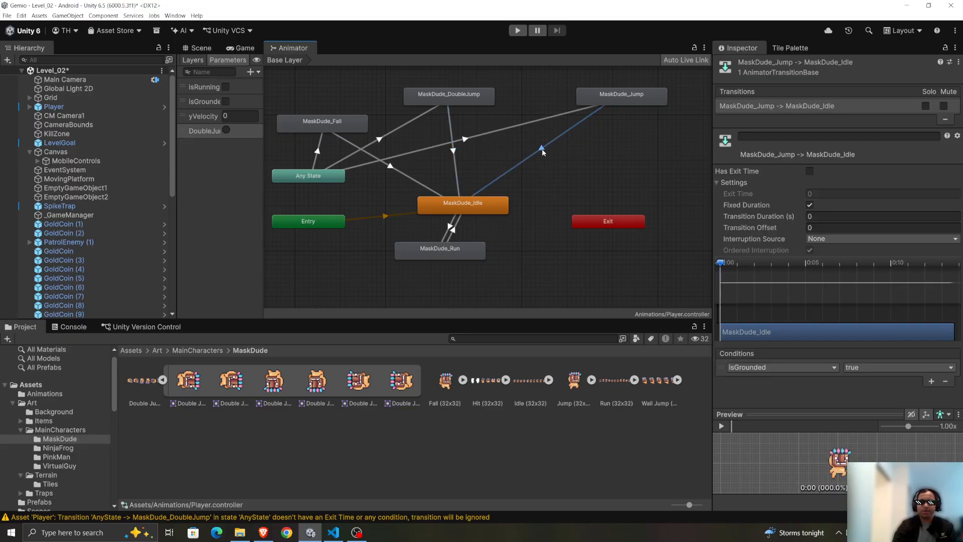
click(452, 155)
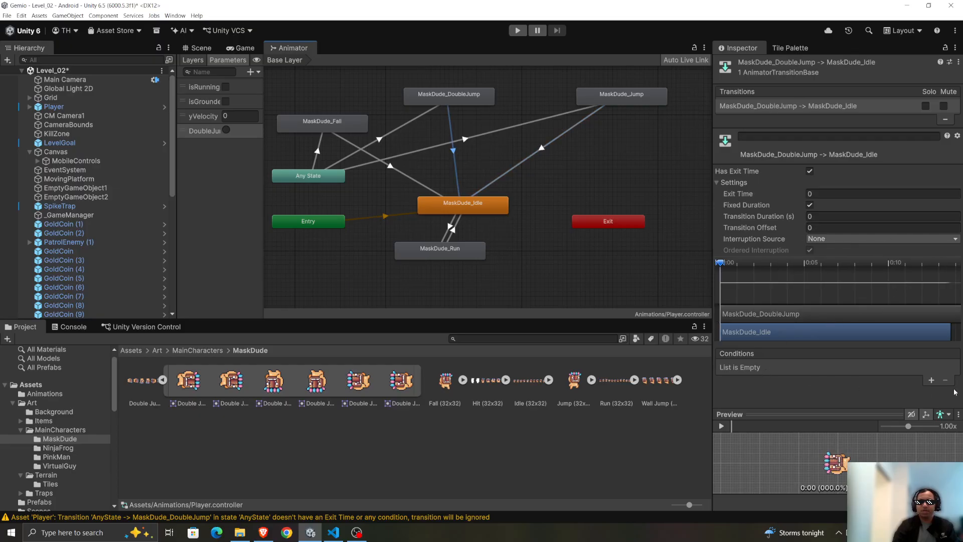
click(928, 380)
click(819, 369)
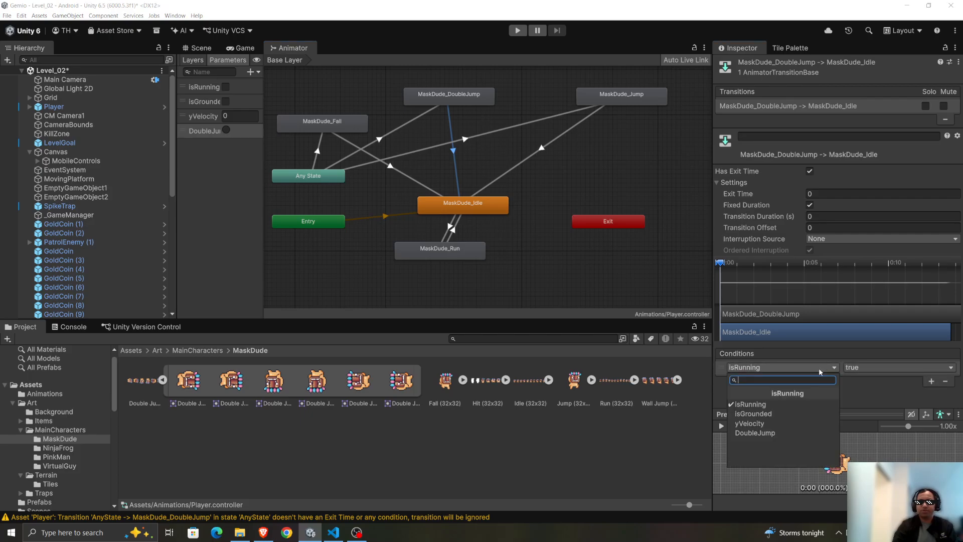
click(794, 413)
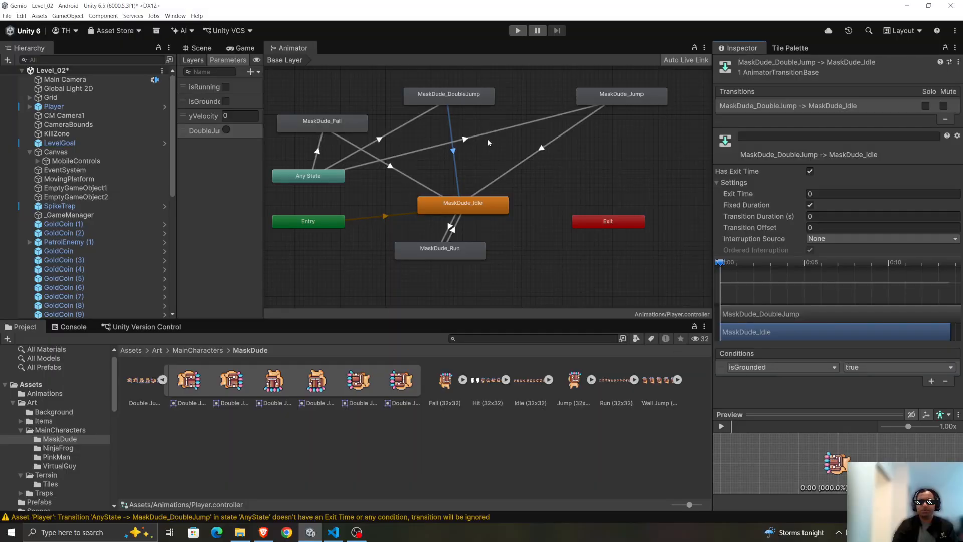
Turn off Has Exit Time on the MaskDude_DoubleJump to MaskDude_Idle transition, comparing it with the MaskDude_Jump to MaskDude_Idle settings.
click(541, 148)
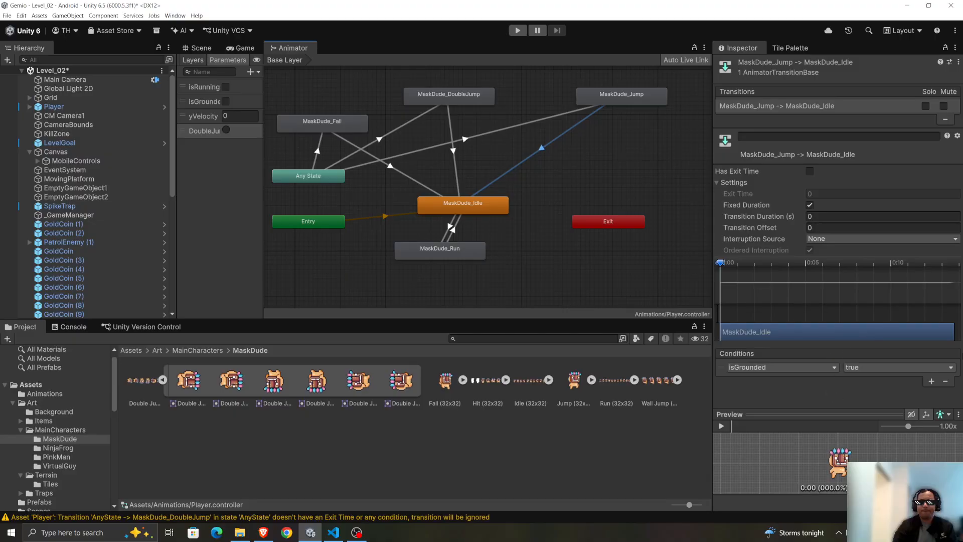
click(453, 151)
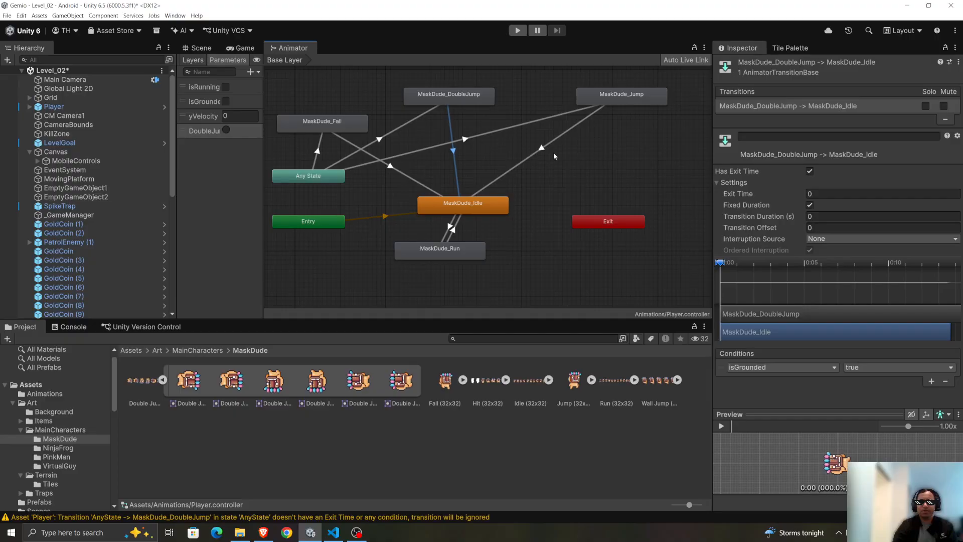
click(810, 171)
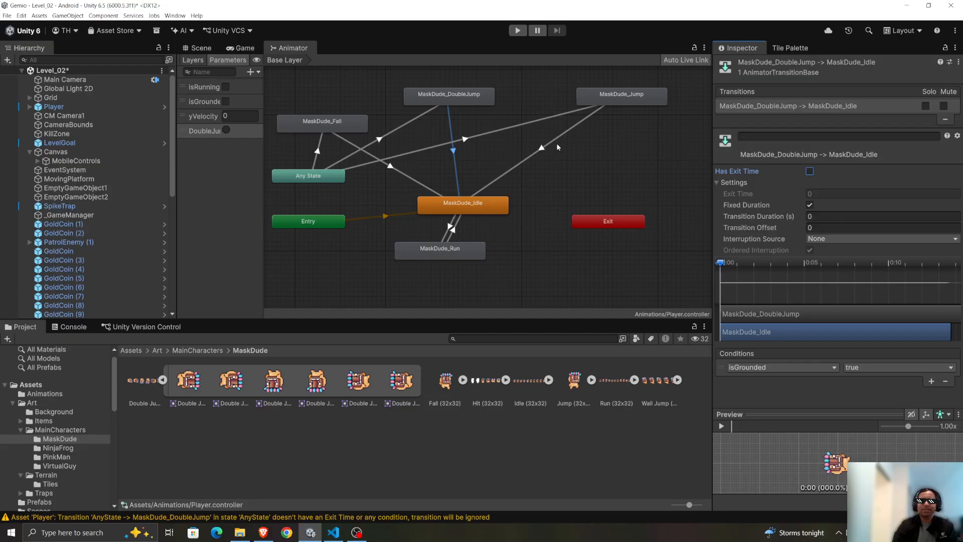
click(542, 149)
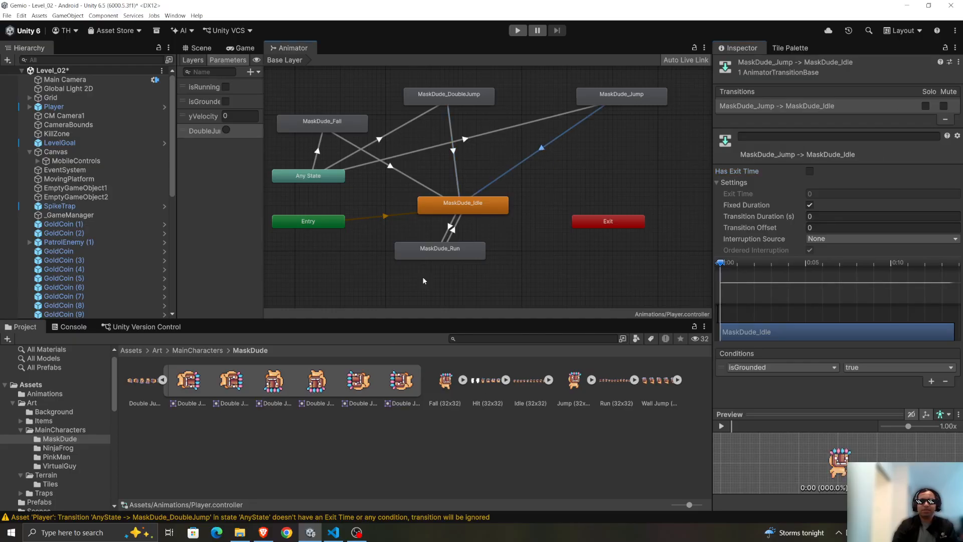
click(456, 150)
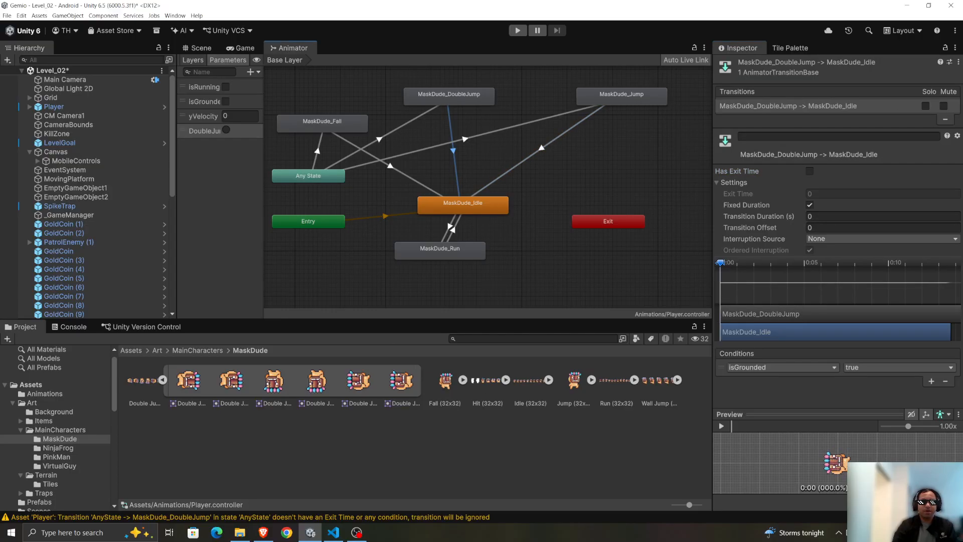
Switch to Gemini in the browser and read Step 4 on adding the DoubleJump trigger to the OnJump method of PlayerController.
key(alt+Tab)
scroll(368, 293, up, 2)
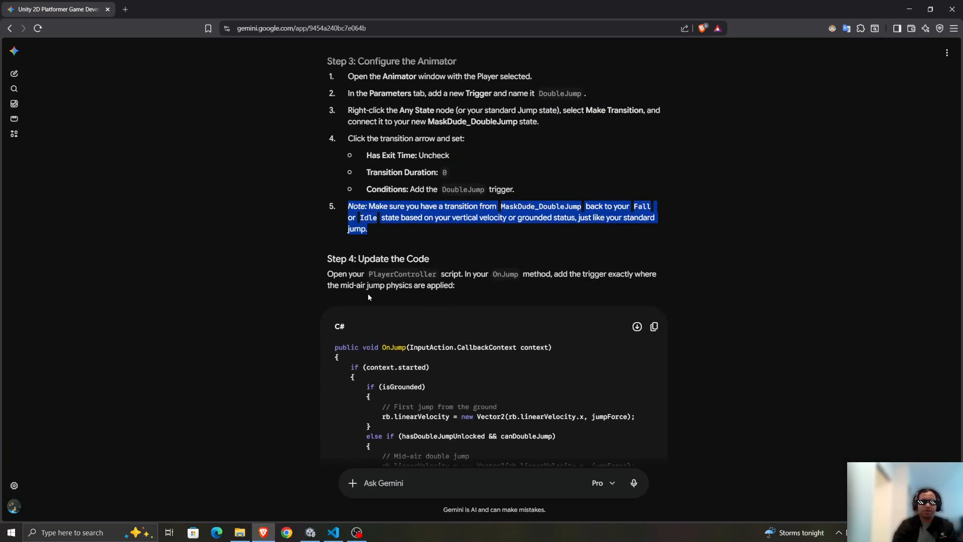
scroll(368, 293, down, 2)
click(318, 205)
scroll(318, 209, down, 2)
drag(325, 69, 479, 98)
click(480, 95)
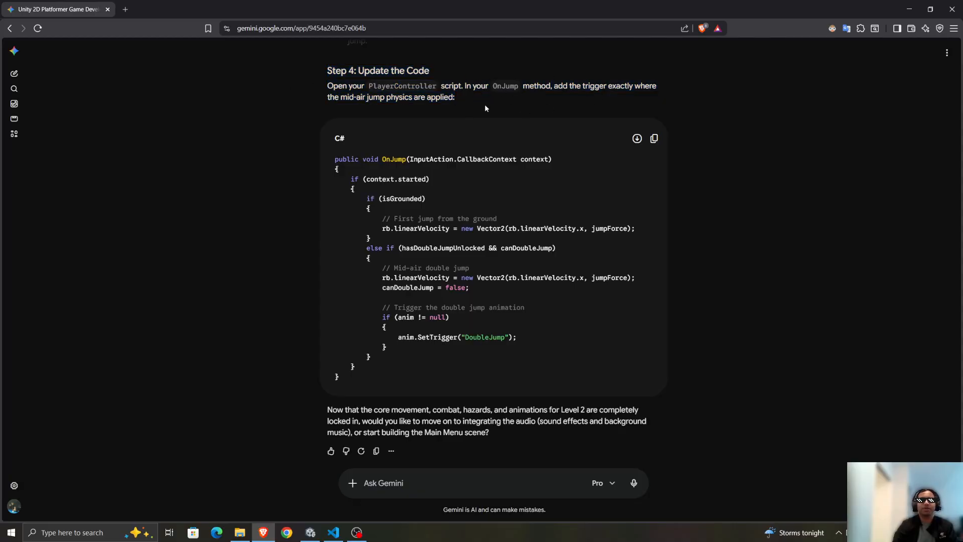
drag(308, 103, 561, 101)
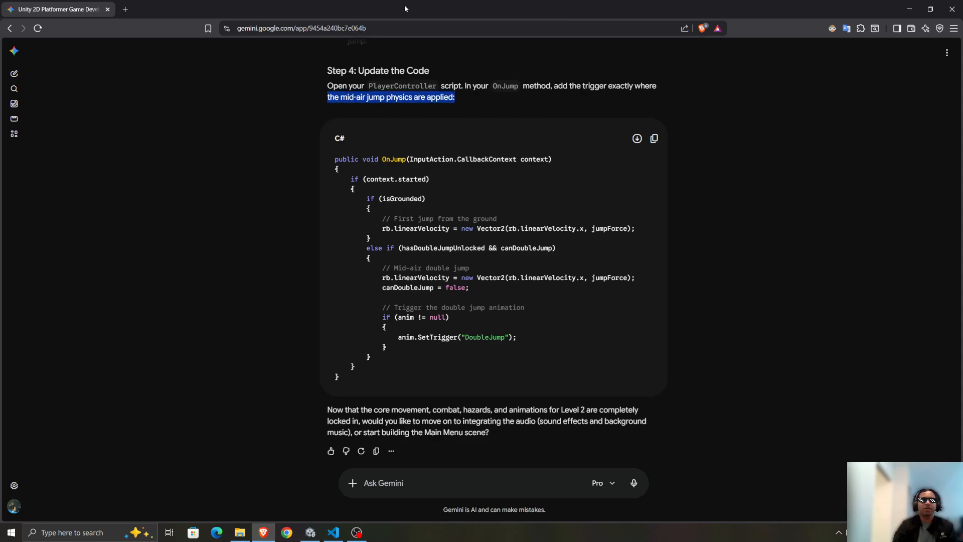
ctrl+scroll(445, 312, up, 1)
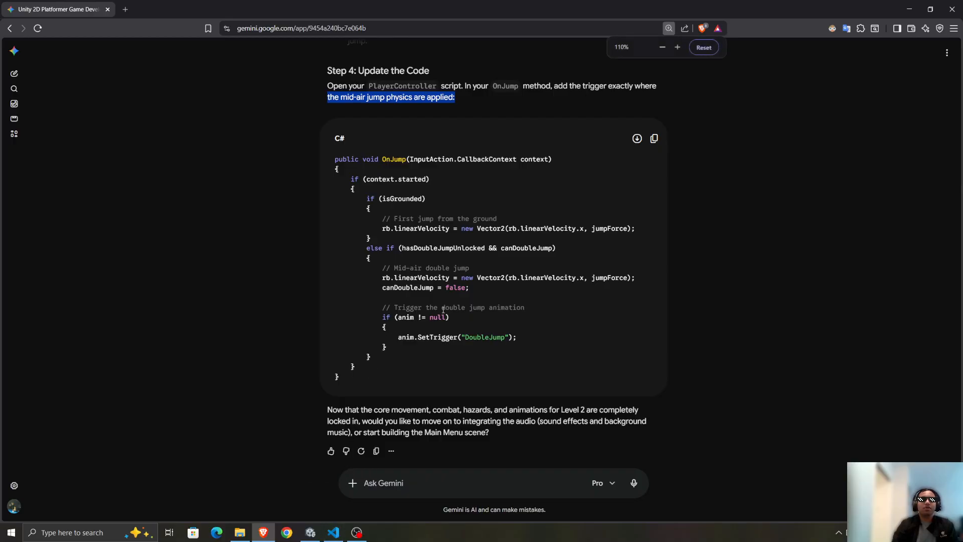
ctrl+scroll(605, 296, down, 1)
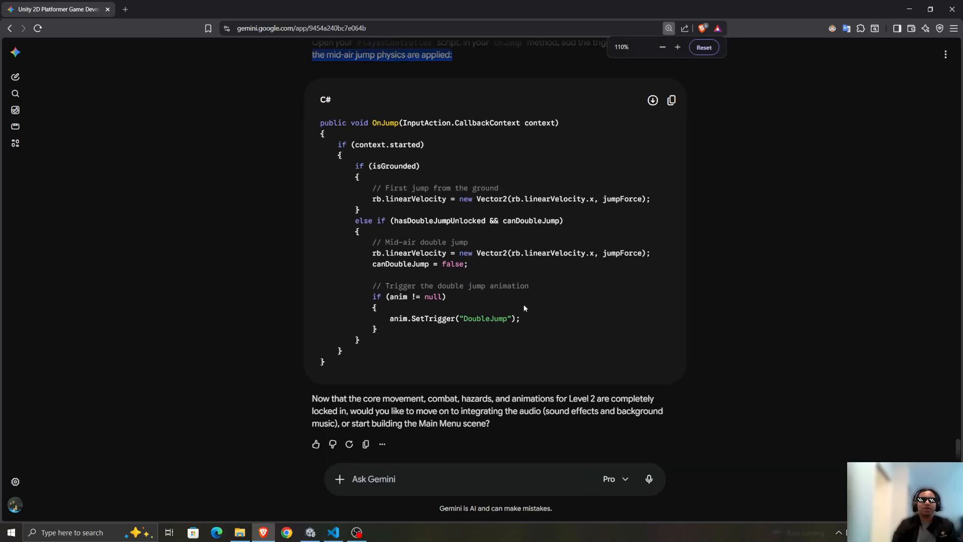
Return to Unity and open the Scripts folder under Assets in the project files.
click(311, 532)
click(143, 350)
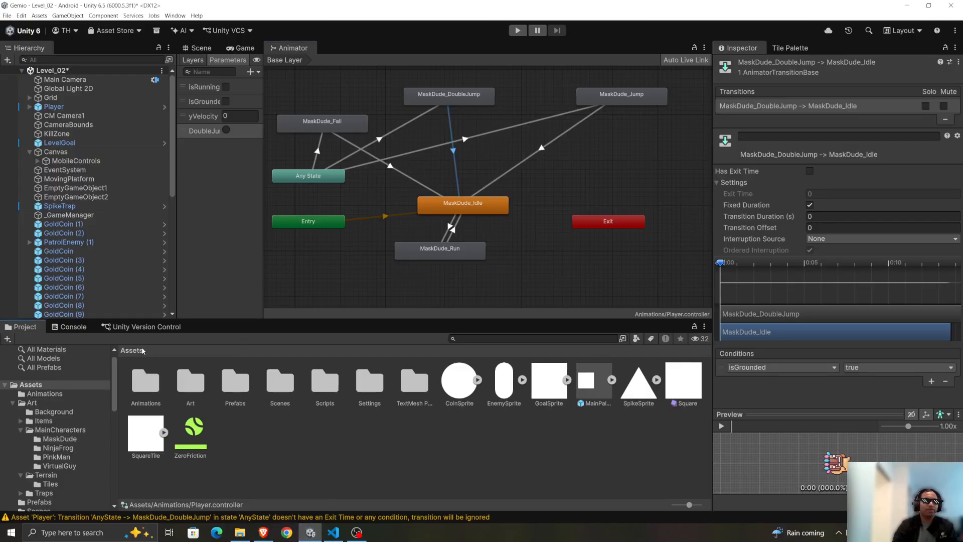
double_click(326, 382)
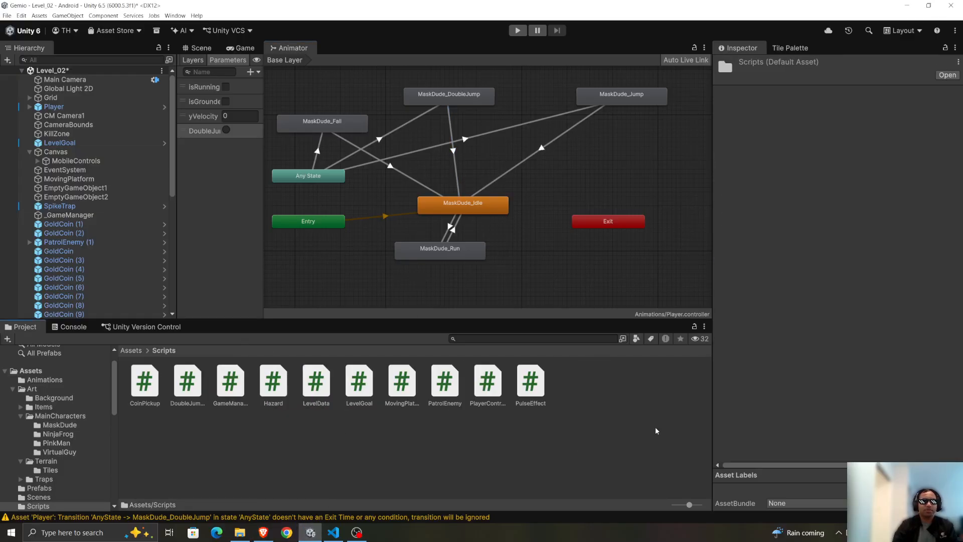
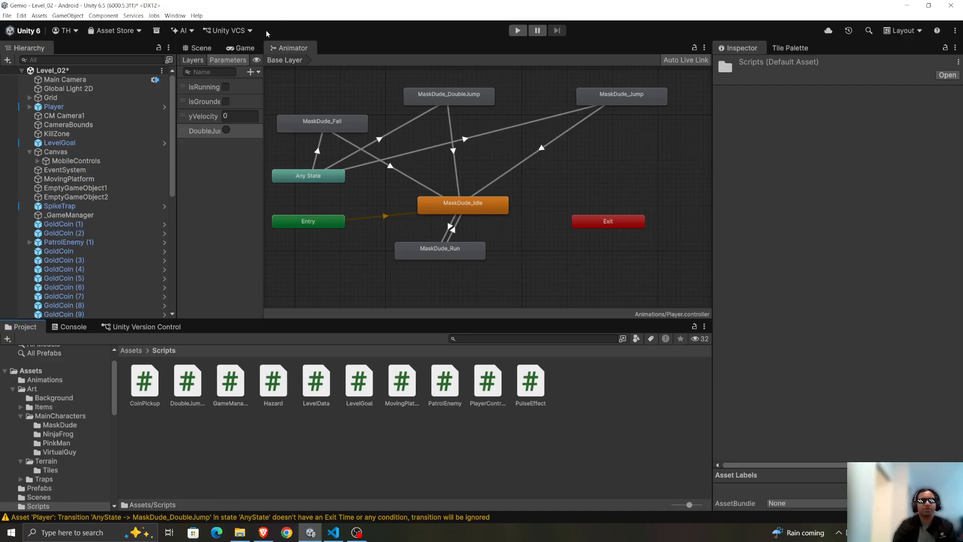
Examine the Any State transitions, the MaskDude_Jump state and the settings of the Any State to MaskDude_DoubleJump transition.
click(311, 180)
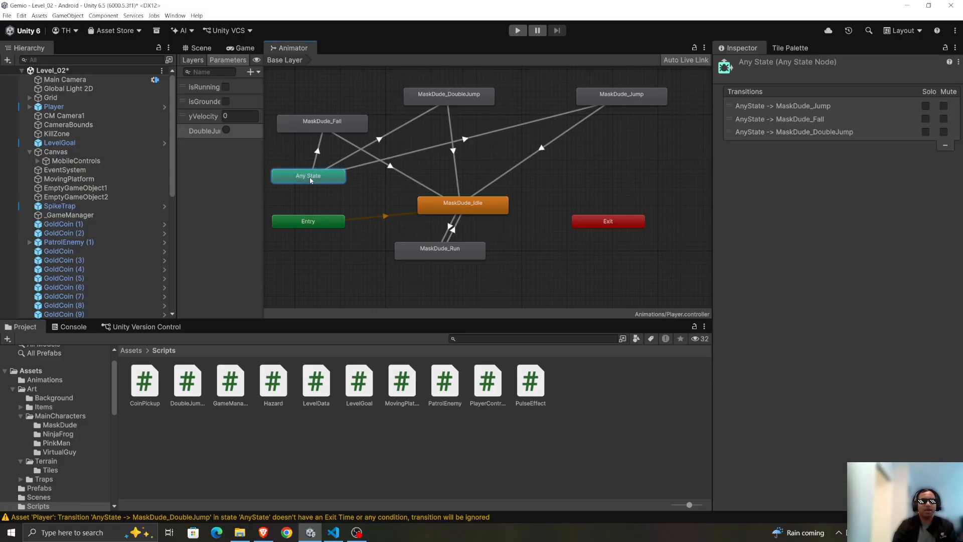
click(591, 85)
click(613, 93)
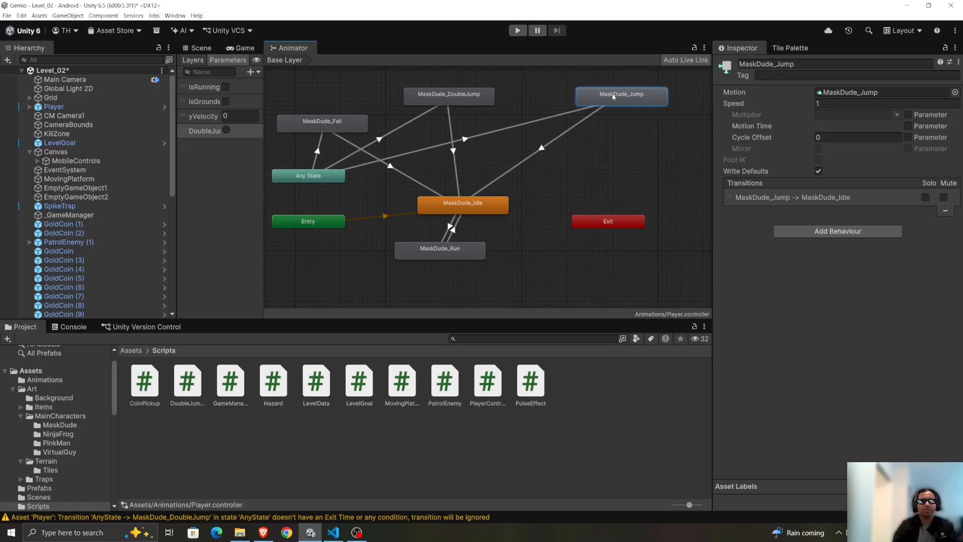
click(449, 99)
click(400, 129)
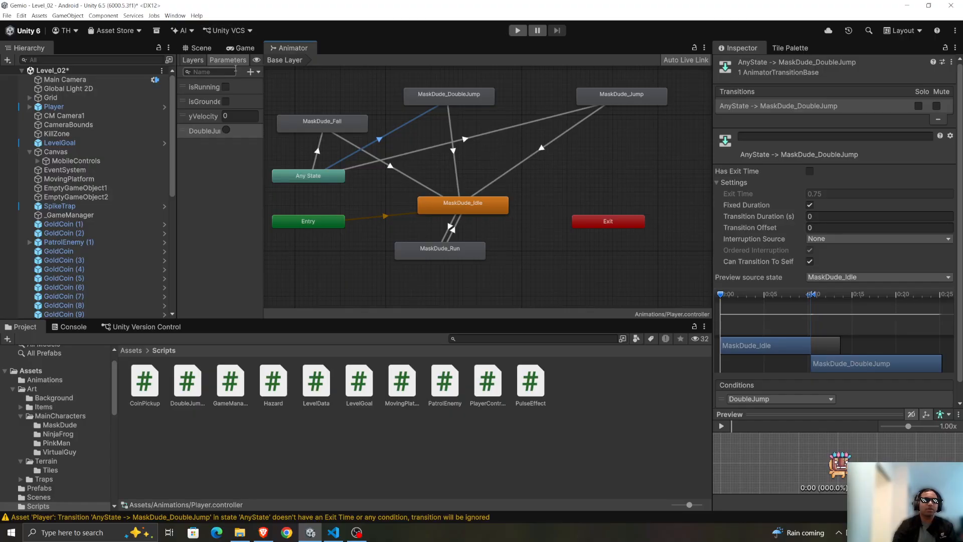
Show the Game view and open the PlayerController script from the Scripts folder in the code editor.
click(244, 48)
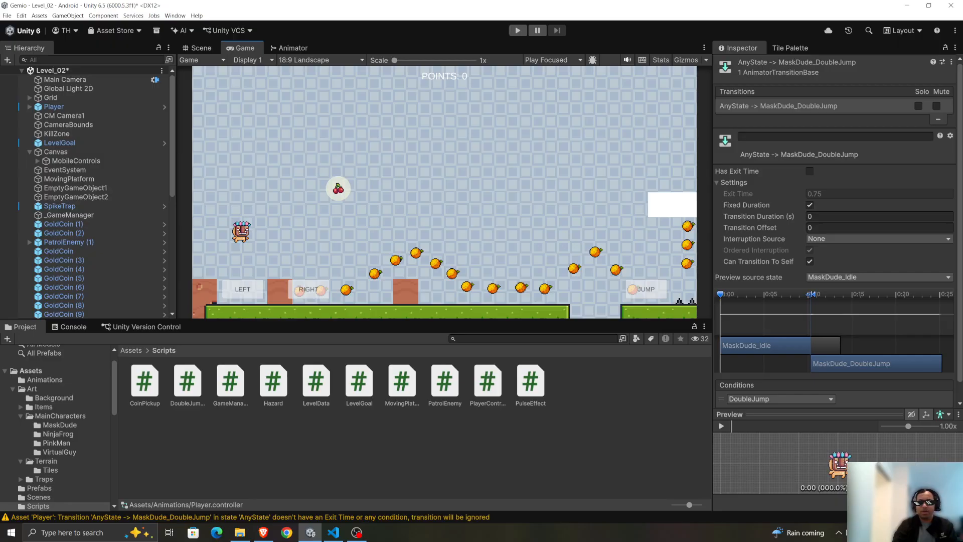
double_click(487, 382)
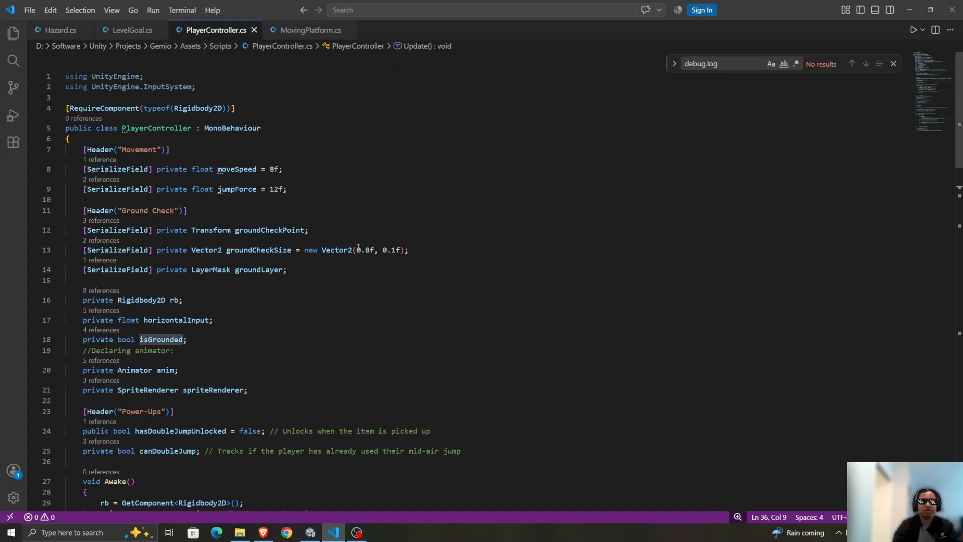
scroll(359, 248, down, 2)
scroll(370, 244, up, 2)
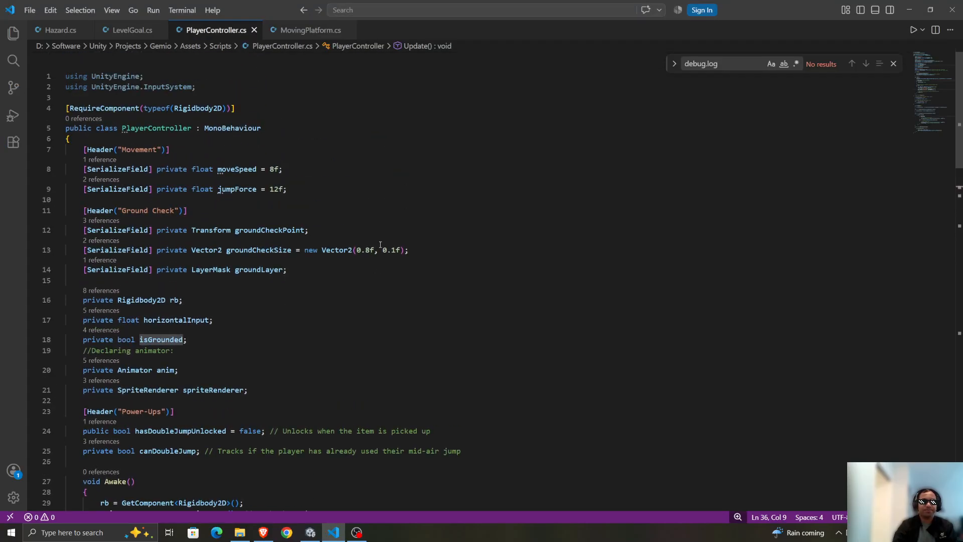
Bring up the Gemini browser window beside the PlayerController code and enlarge the code editor's display by one zoom level.
click(264, 532)
drag(552, 5, 721, 120)
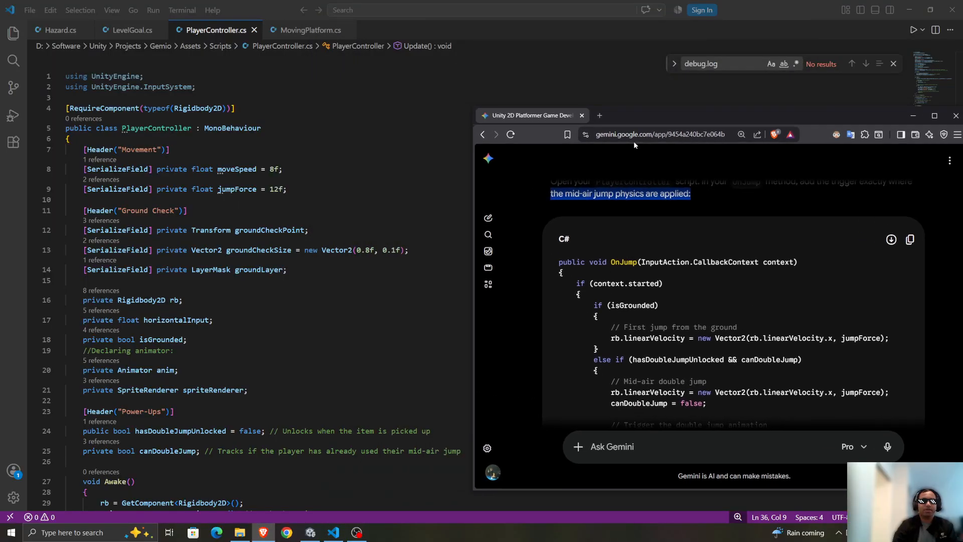
click(329, 162)
key(ctrl+equal)
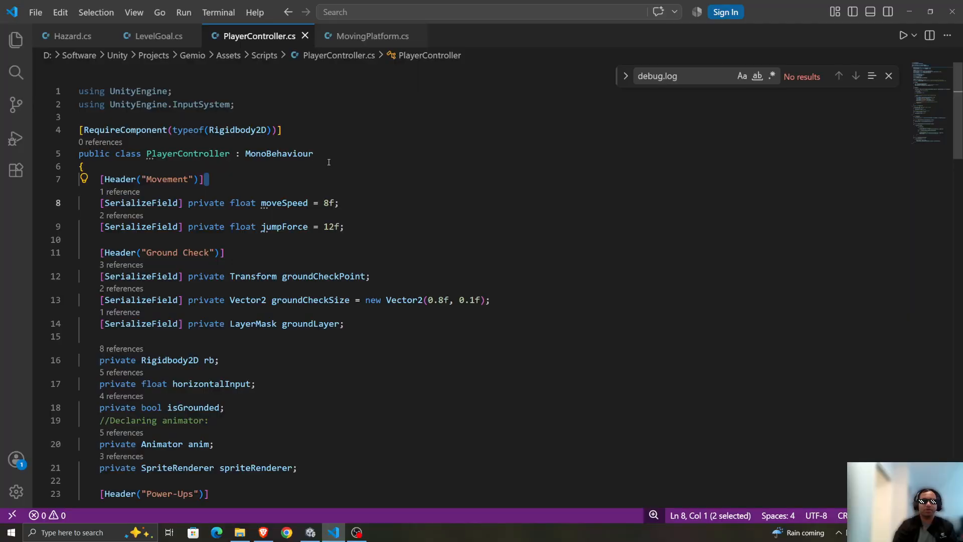
scroll(377, 201, down, 2)
scroll(401, 221, up, 2)
scroll(421, 237, down, 2)
scroll(322, 396, up, 1)
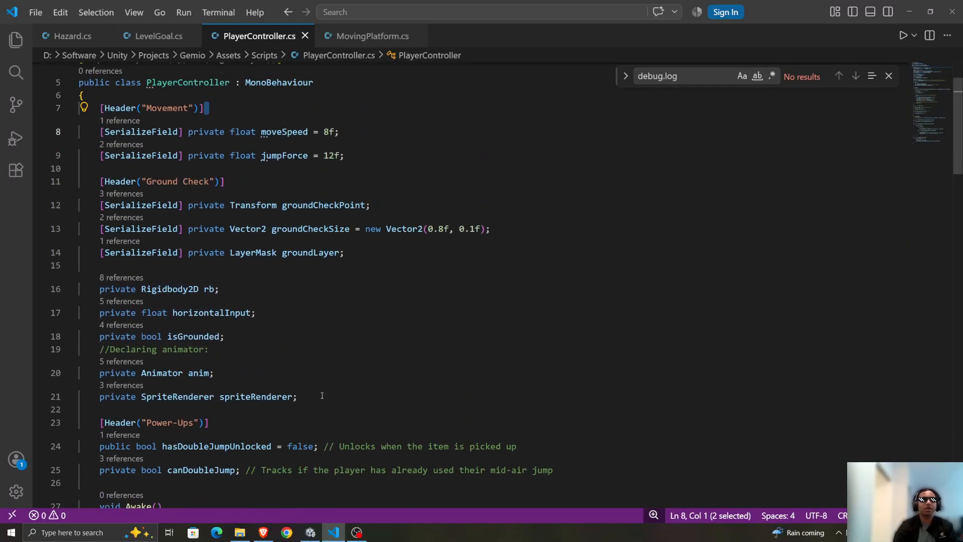
click(264, 532)
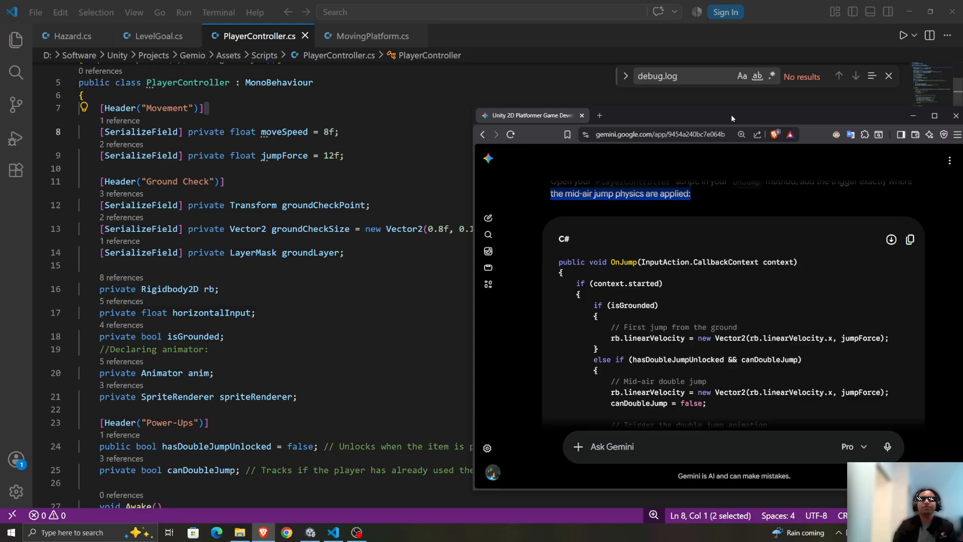
drag(742, 107, 769, 5)
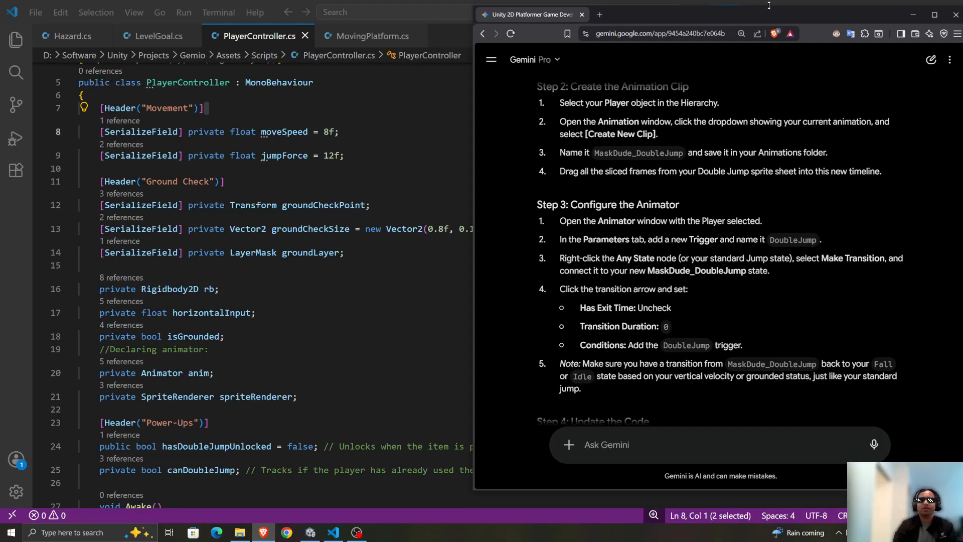
Compare Gemini's Step 4 OnJump code with the existing OnJump method in PlayerController to find where the trigger goes.
scroll(723, 124, down, 6)
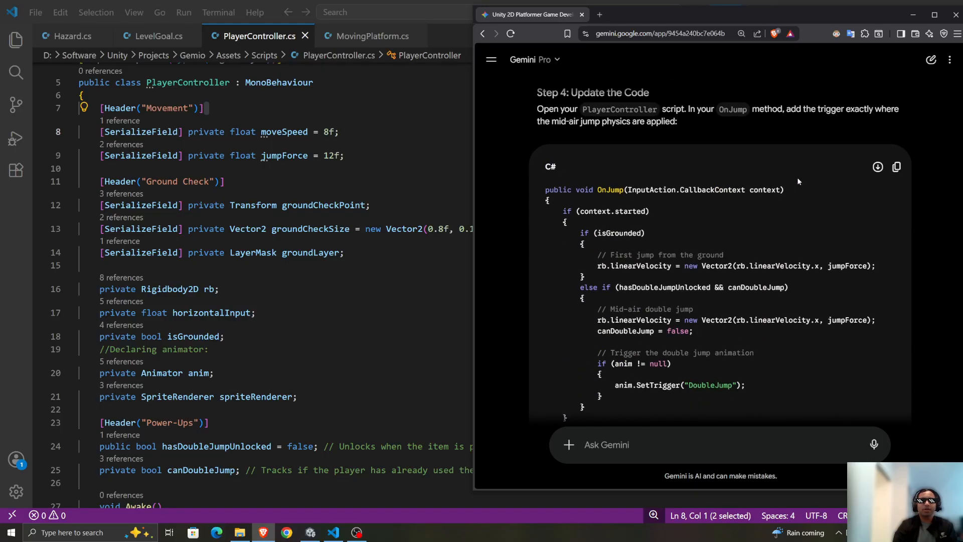
scroll(798, 181, down, 3)
scroll(798, 180, up, 4)
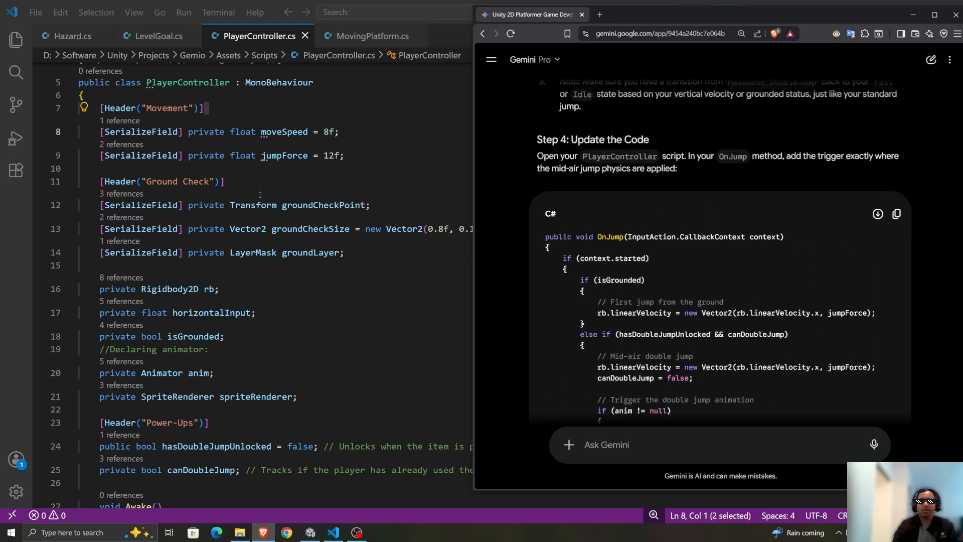
scroll(259, 194, down, 15)
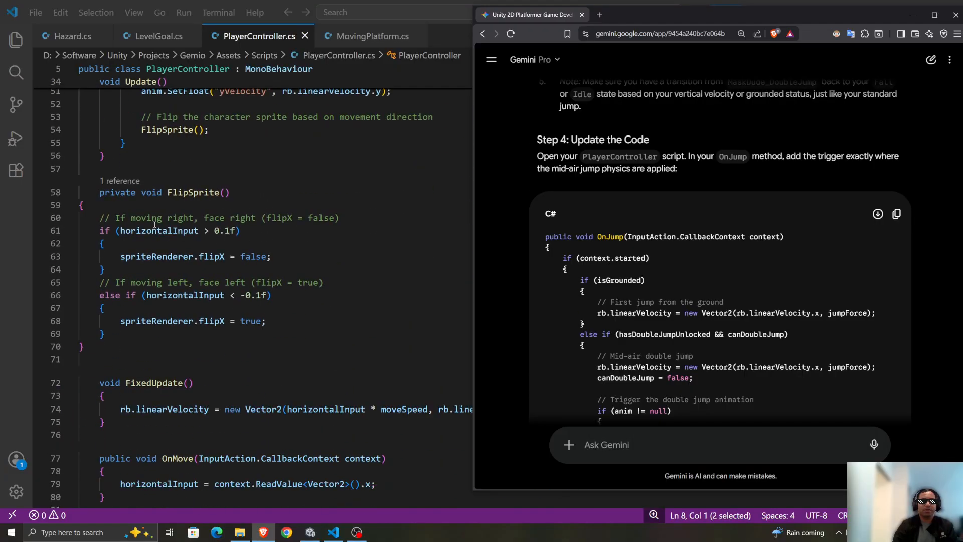
scroll(155, 226, down, 7)
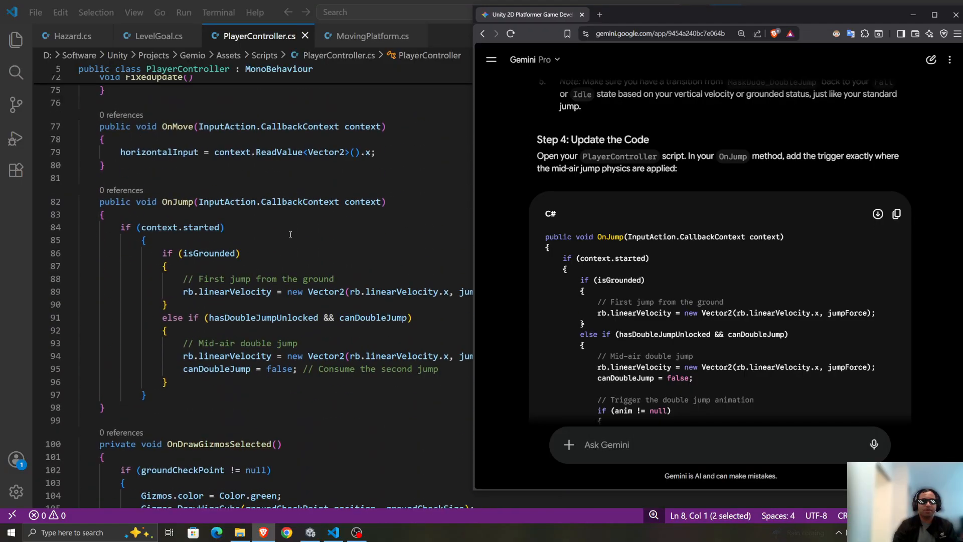
scroll(290, 234, down, 1)
scroll(632, 240, down, 2)
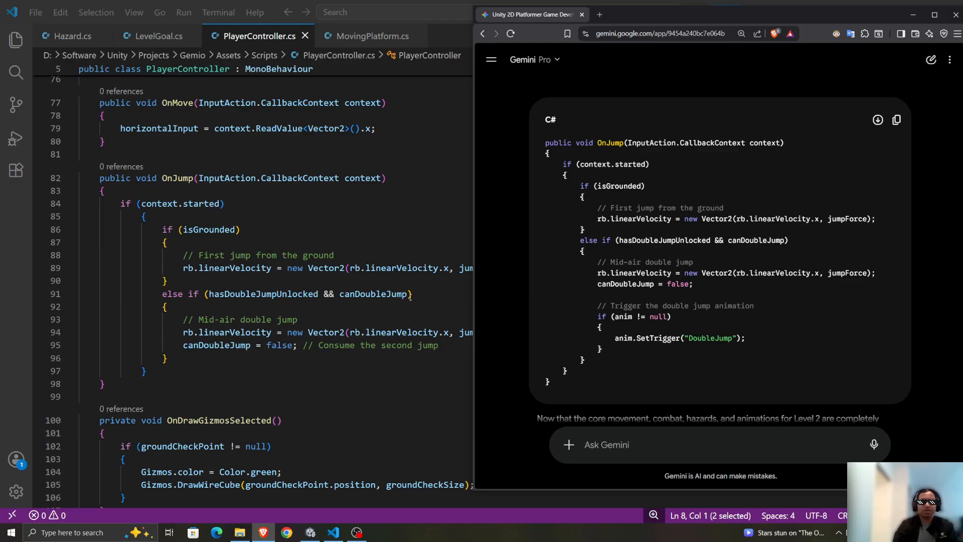
scroll(618, 268, down, 1)
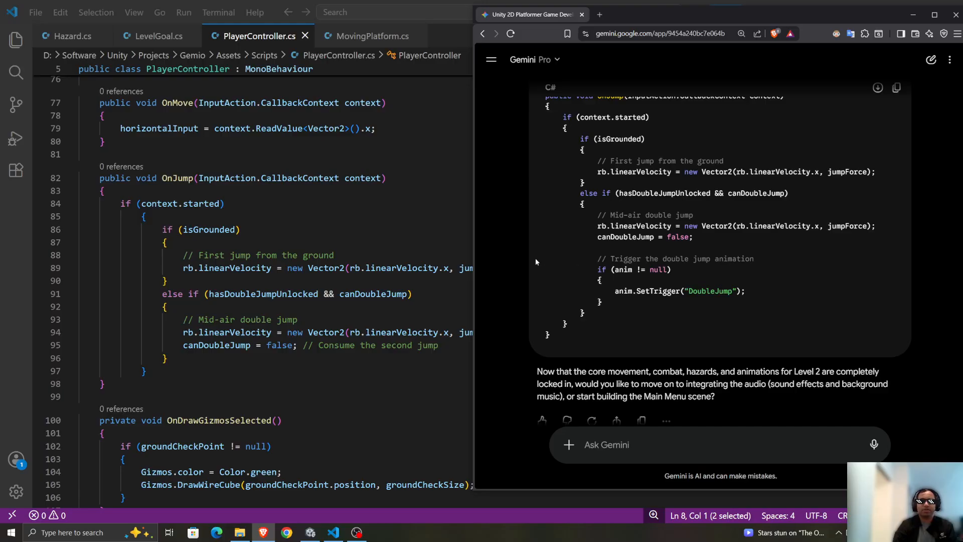
Copy Gemini's "Trigger the double jump animation" block into OnJump after the canDoubleJump = false line.
drag(536, 261, 836, 307)
key(ctrl+c)
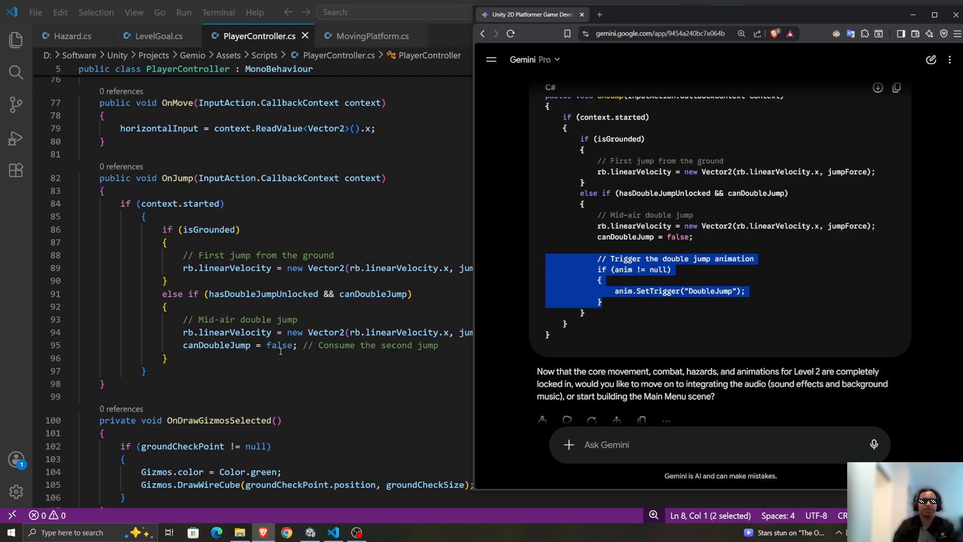
click(454, 343)
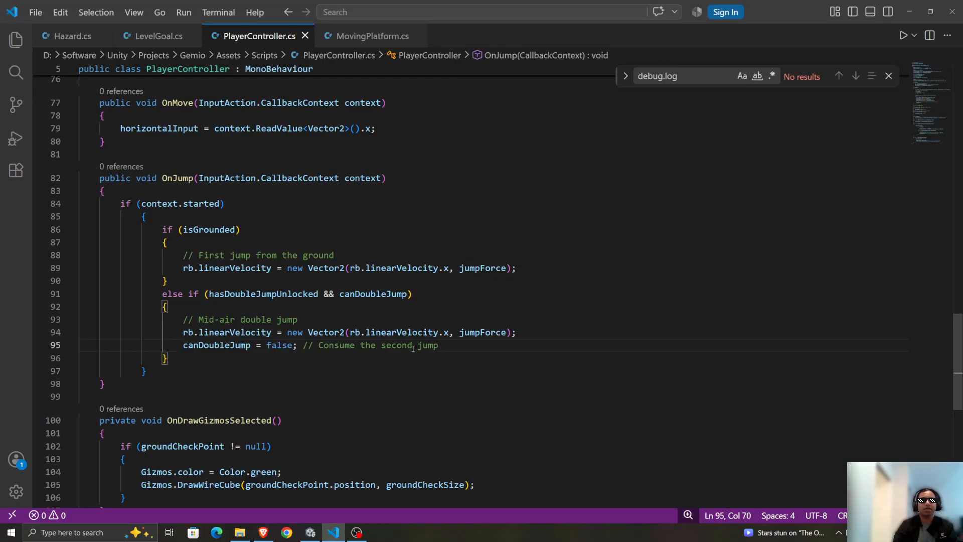
key(ctrl+v)
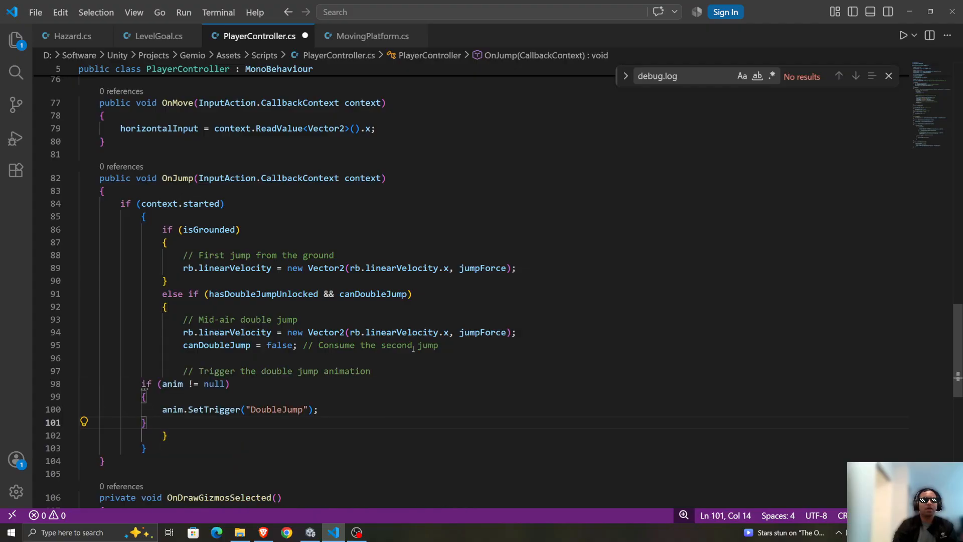
Indent the pasted anim null check and its SetTrigger("DoubleJump") body two levels, save PlayerController and review the block.
key(shift+Up)
key(shift+Up)
key(shift+Up)
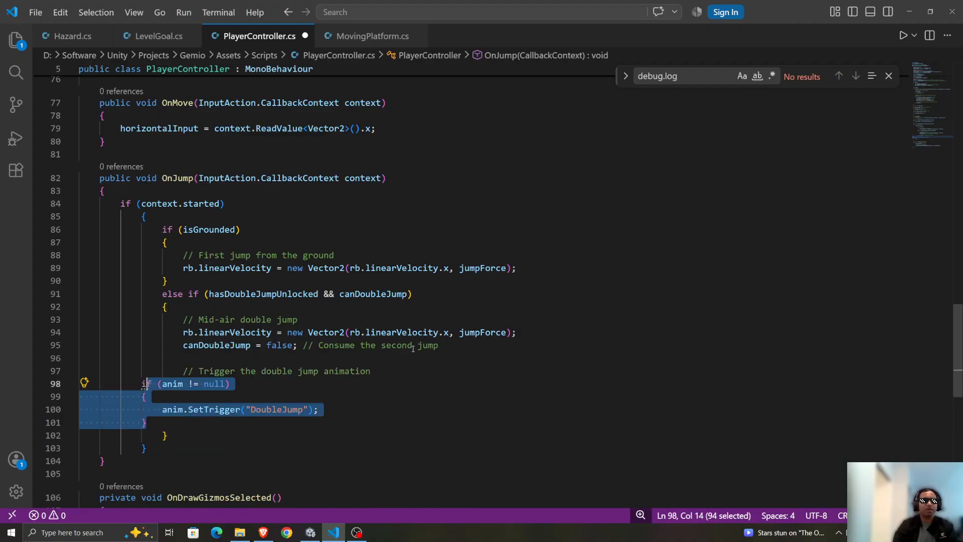
key(shift+Home)
key(Tab)
key(Tab)
key(ctrl+s)
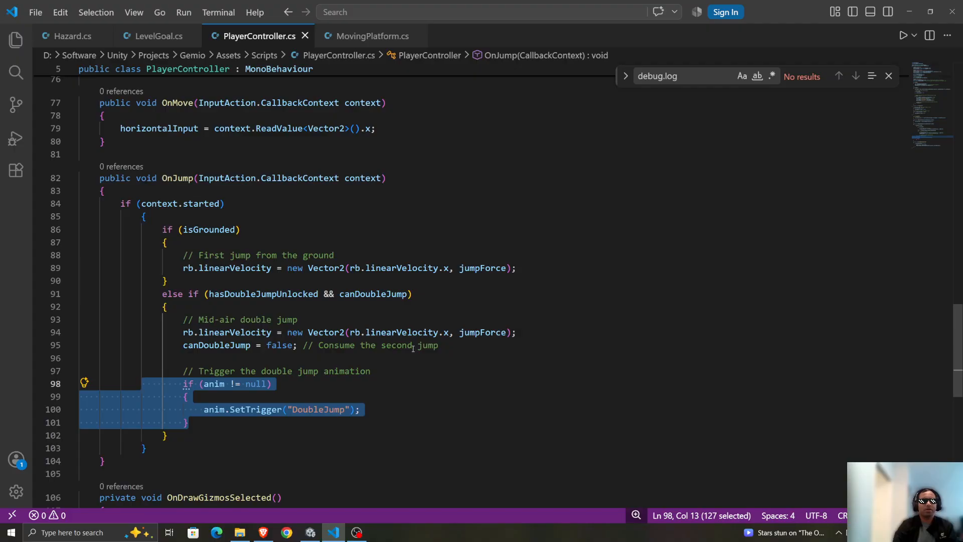
click(488, 213)
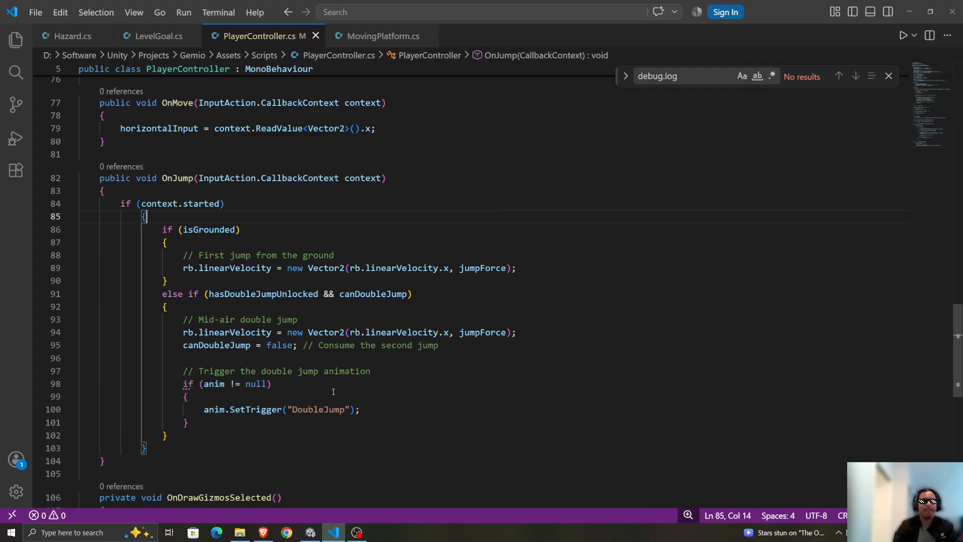
drag(136, 372, 604, 394)
click(564, 411)
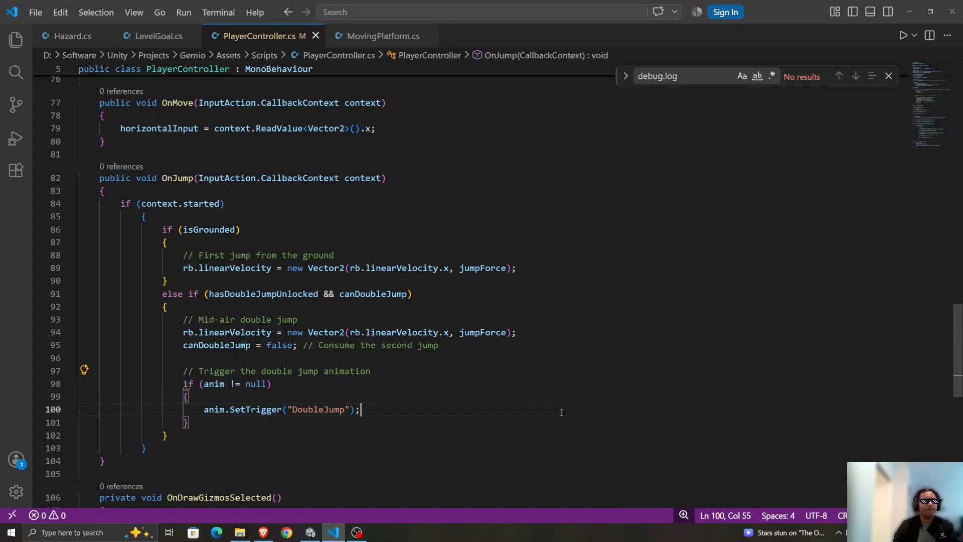
click(255, 423)
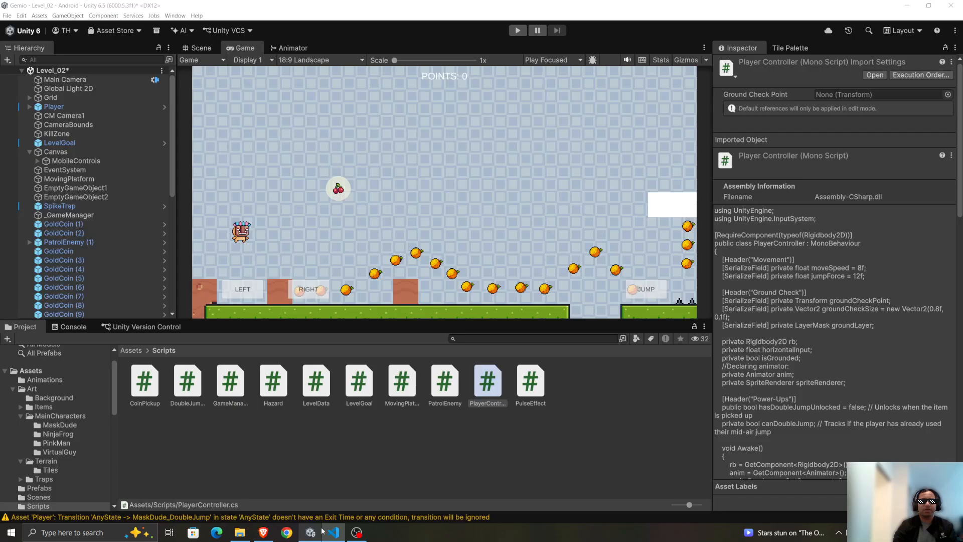
Return to Unity and playtest Level_02, making the player run and double jump in both directions, and stop play mode.
click(311, 533)
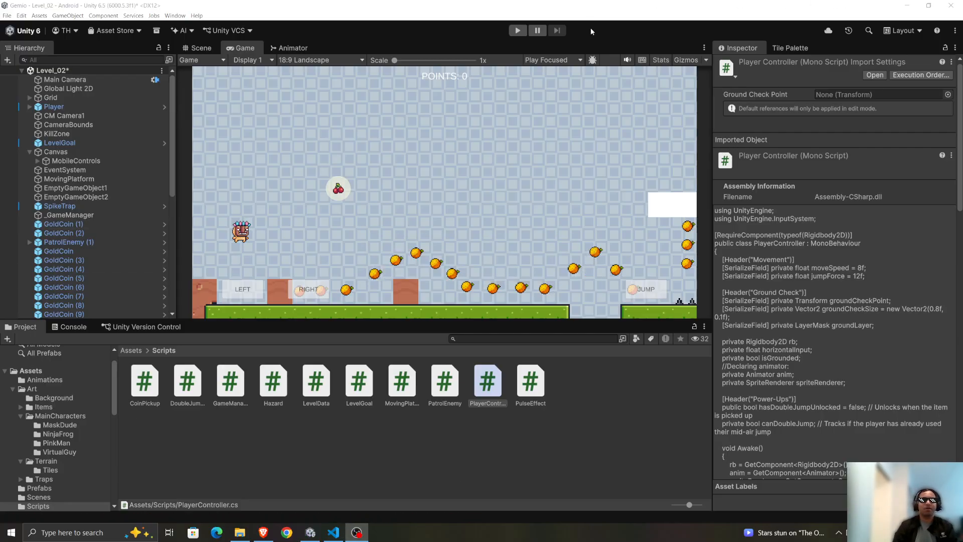
click(519, 30)
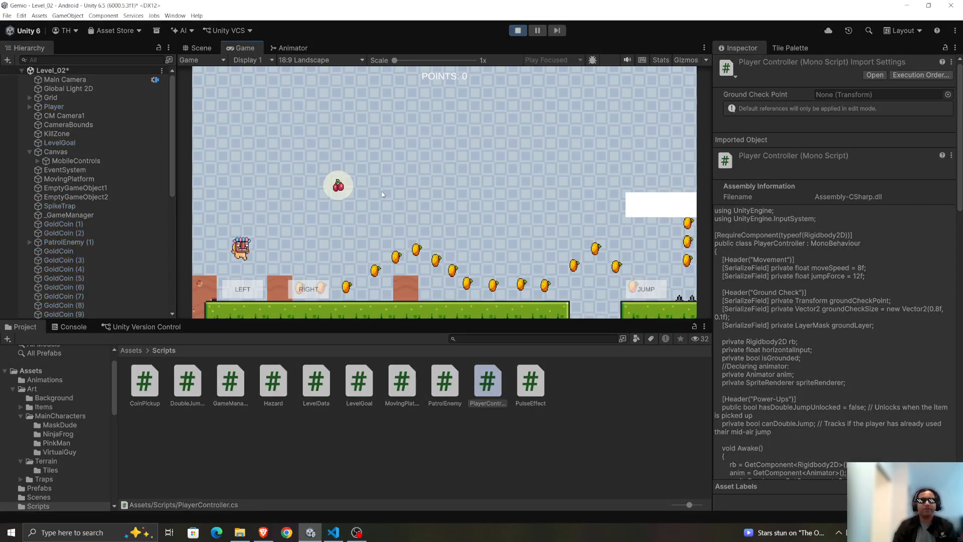
key(d)
key(space)
key(space)
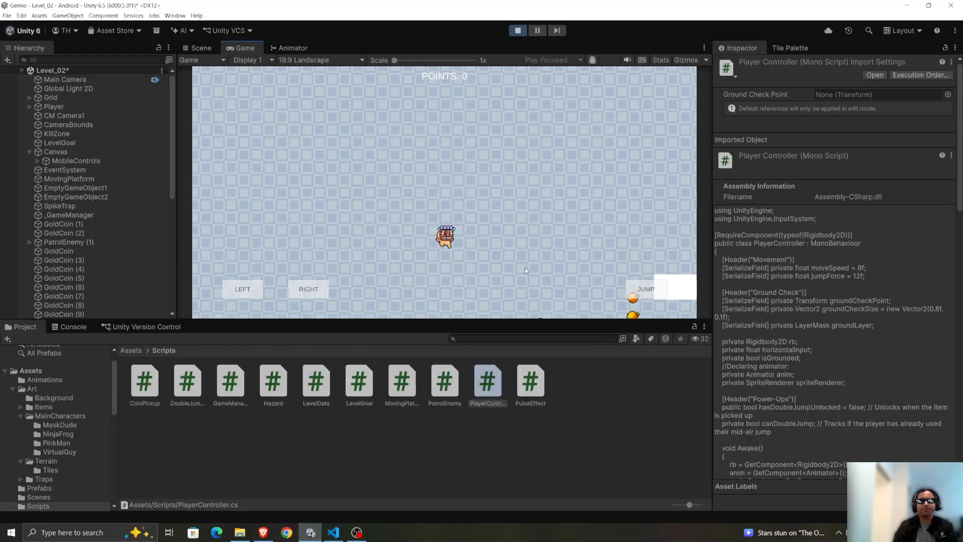
key(a)
key(d)
key(space)
key(space)
key(a)
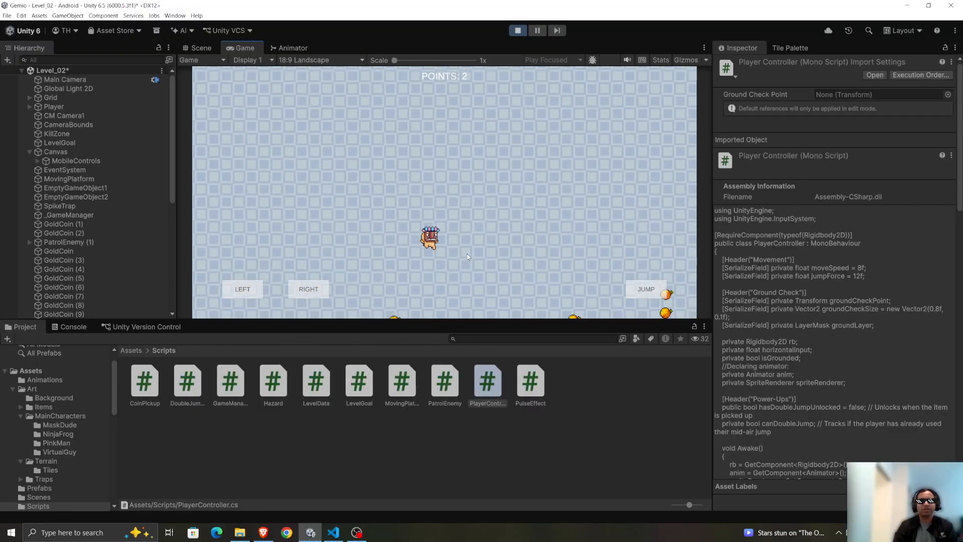
key(d)
key(space)
key(space)
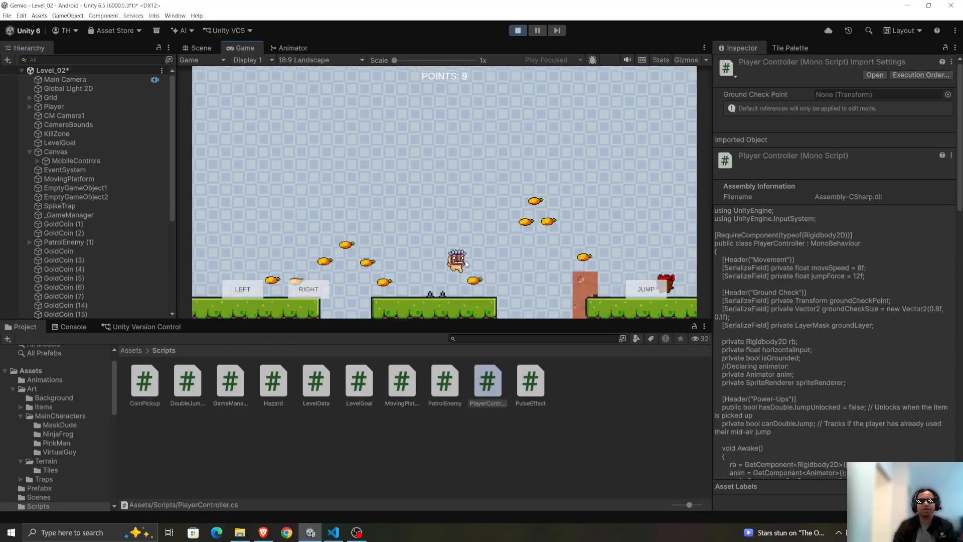
key(a)
key(d)
key(space)
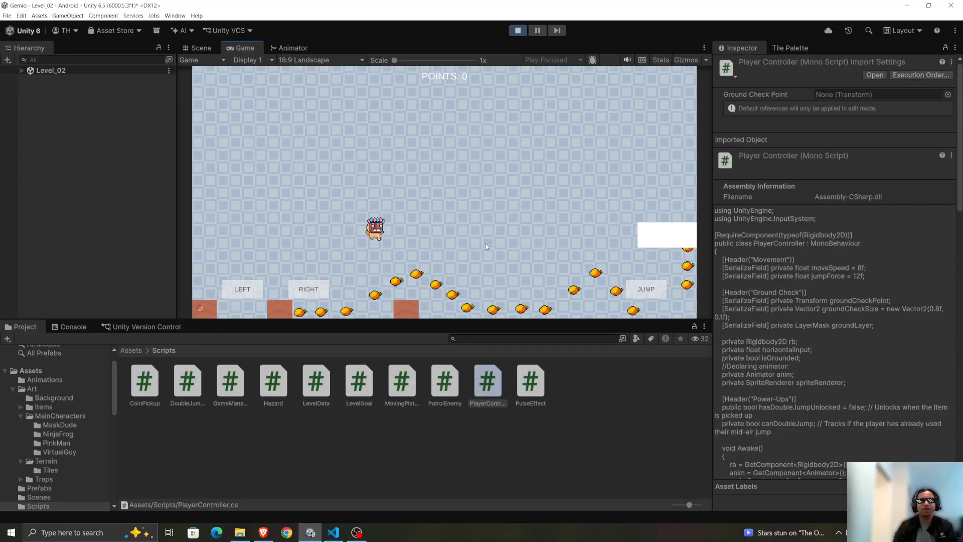
key(space)
key(a)
key(space)
key(d)
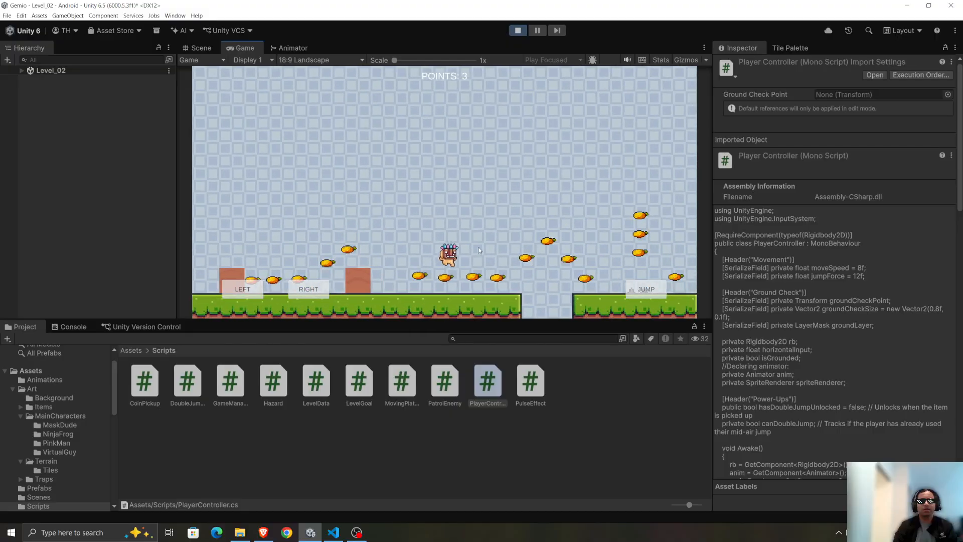
key(a)
click(517, 30)
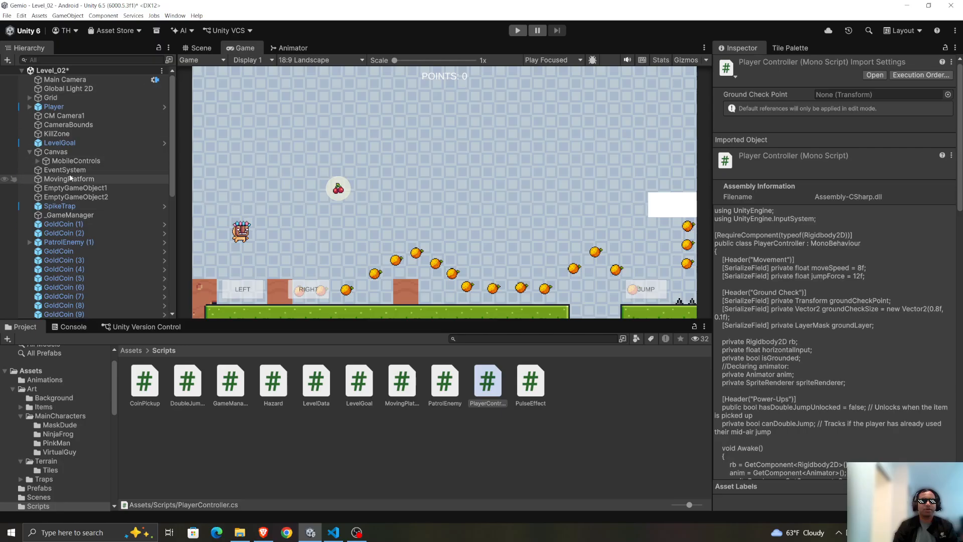
Look through the Level_02 hierarchy and show the level in the Scene view.
scroll(85, 201, down, 5)
scroll(65, 251, up, 5)
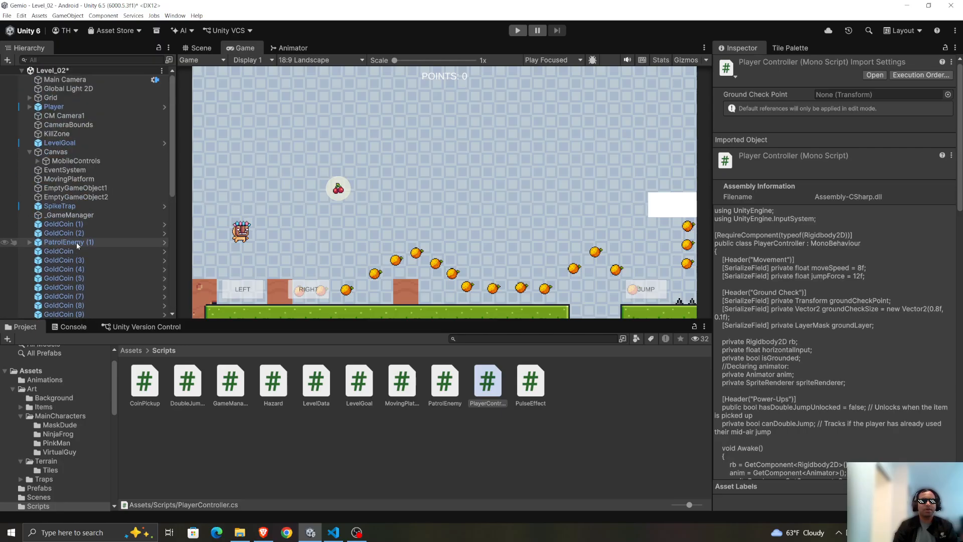
click(203, 48)
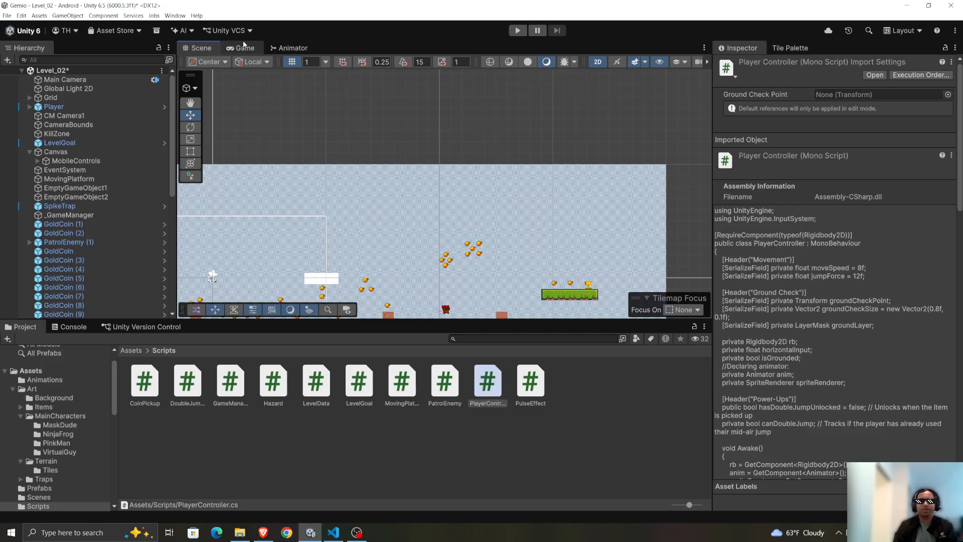
Inspect the MaskDude_DoubleJump state in the Animator and the condition on its transition from Any State.
click(298, 49)
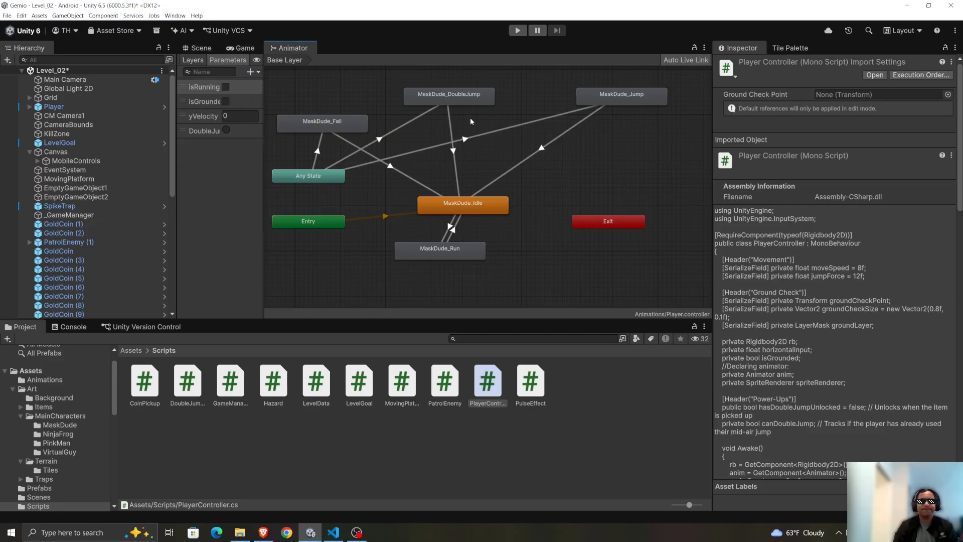
click(478, 97)
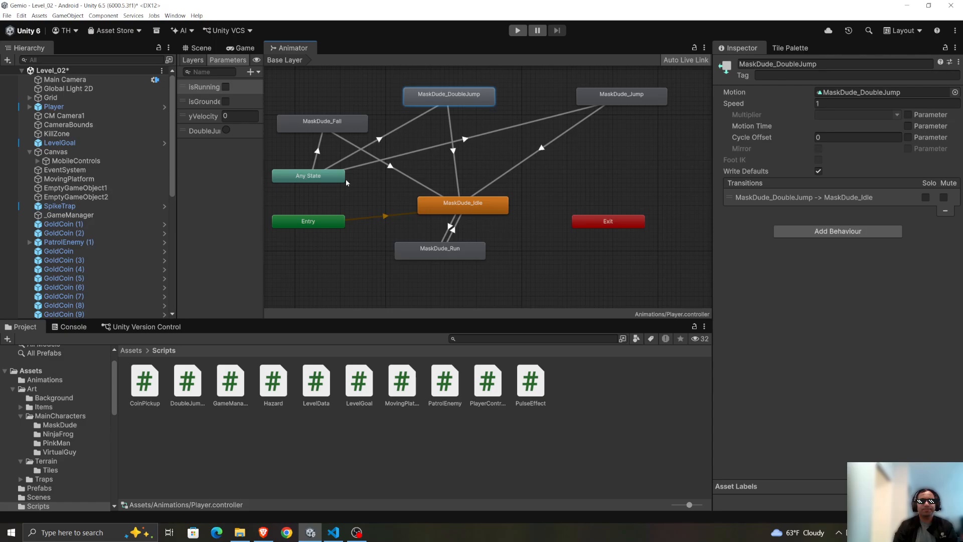
click(308, 176)
click(378, 141)
click(380, 139)
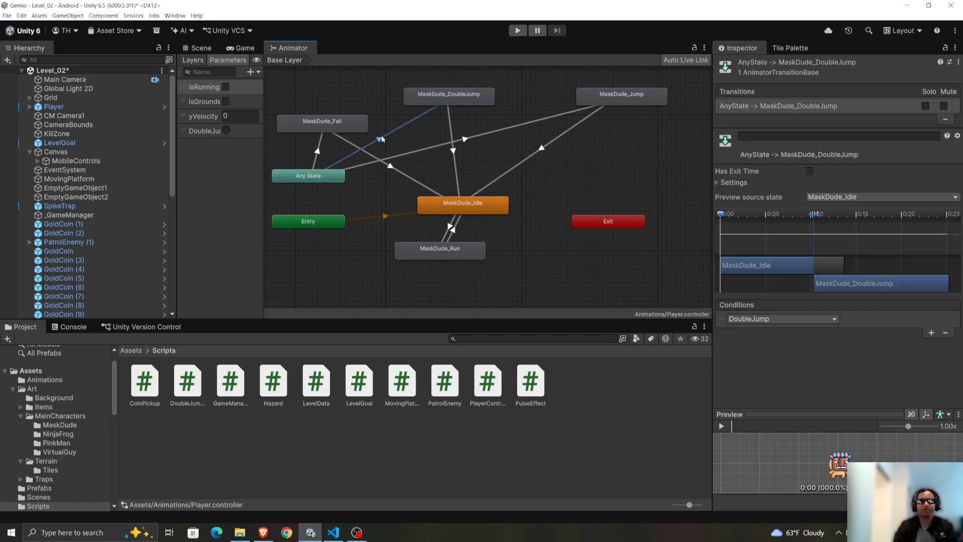
click(763, 320)
click(883, 341)
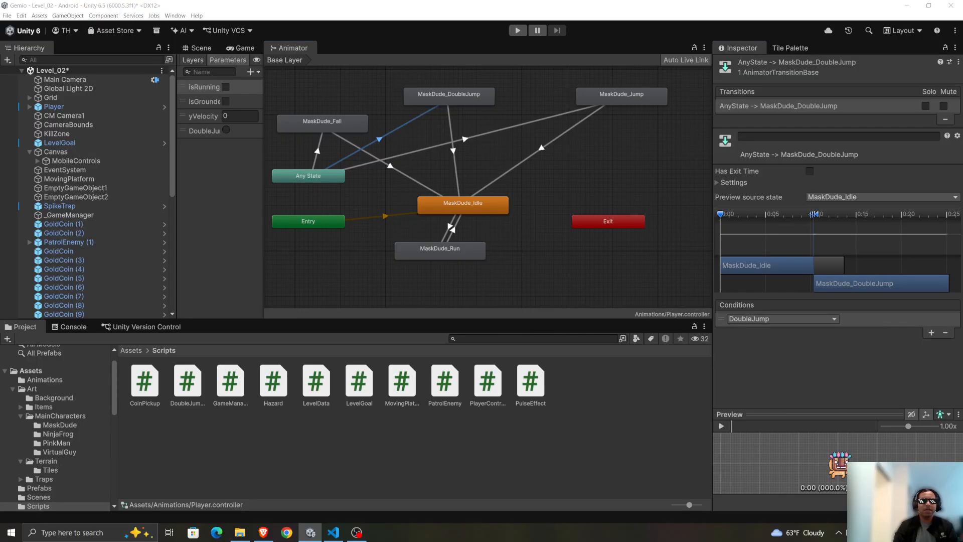
Switch to Gemini and reread Step 3's transition settings, its note on returning to Fall or Idle, and the closing suggestion.
key(alt+Tab)
scroll(634, 365, down, 1)
click(635, 365)
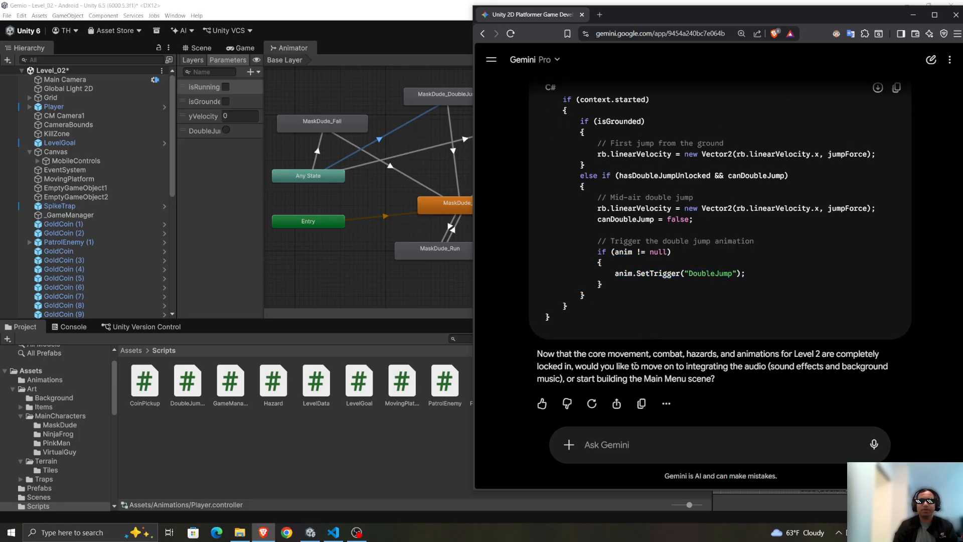
drag(603, 367, 812, 366)
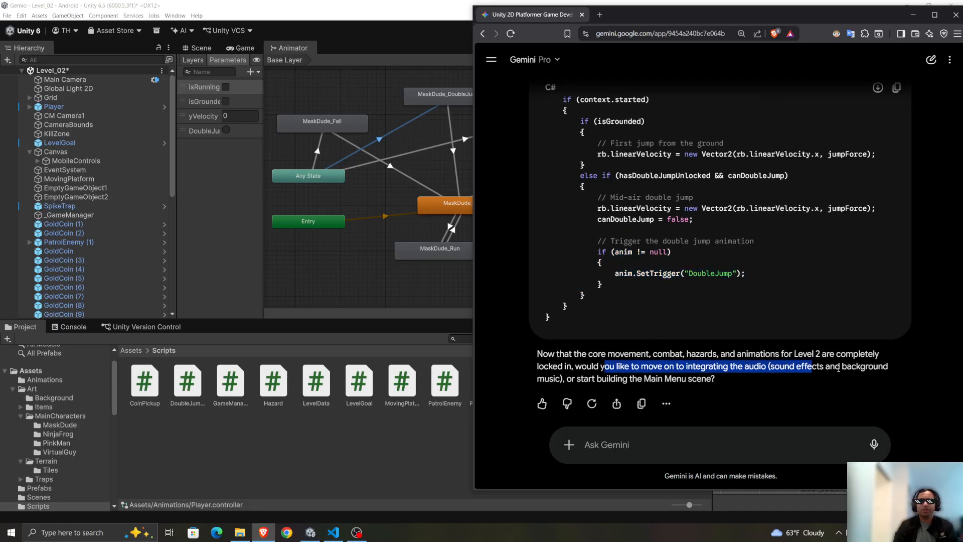
click(825, 384)
scroll(709, 371, up, 5)
scroll(698, 369, down, 1)
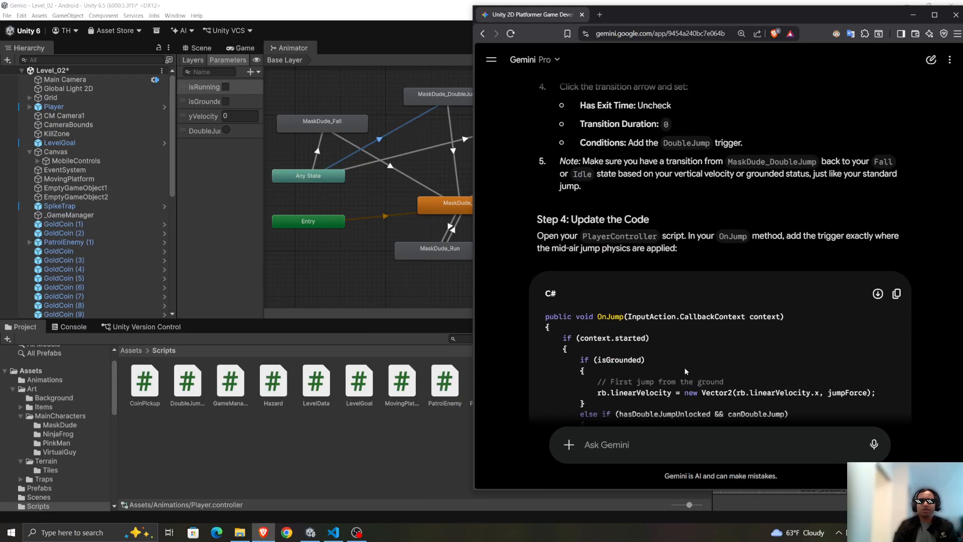
scroll(662, 352, up, 2)
scroll(627, 334, down, 1)
scroll(590, 315, up, 1)
scroll(589, 312, up, 1)
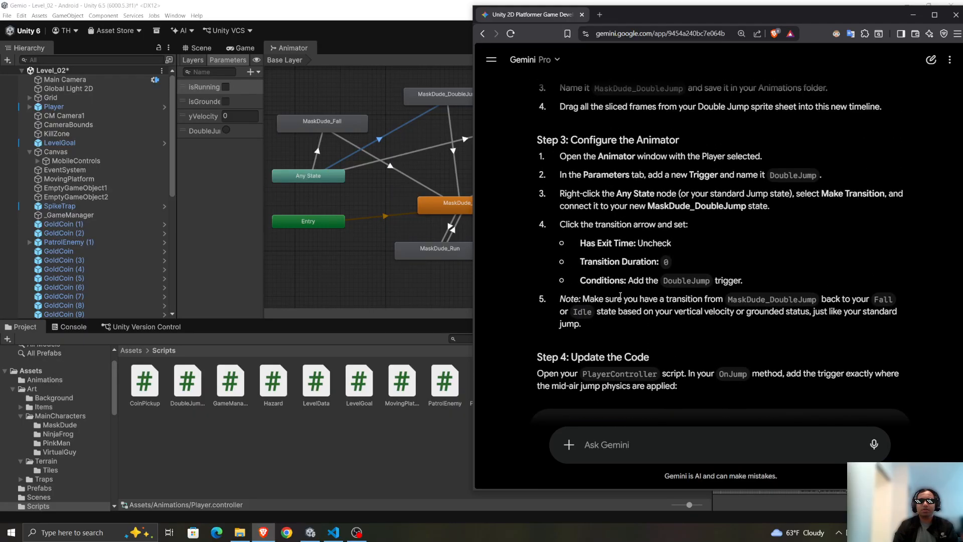
drag(657, 298, 819, 300)
click(785, 330)
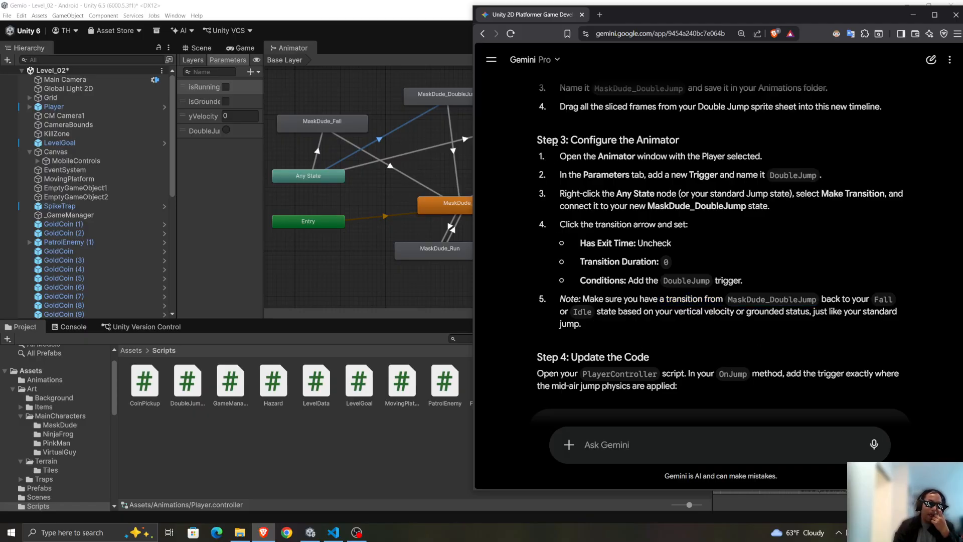
Return to Unity, open the Assets/Animations folder and check the MaskDude clips' settings one by one.
click(300, 18)
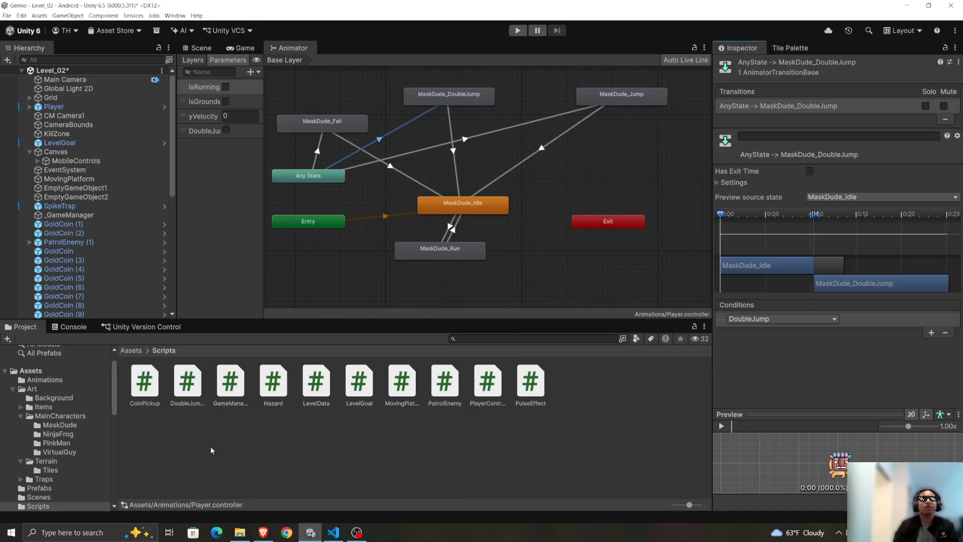
click(123, 351)
double_click(153, 384)
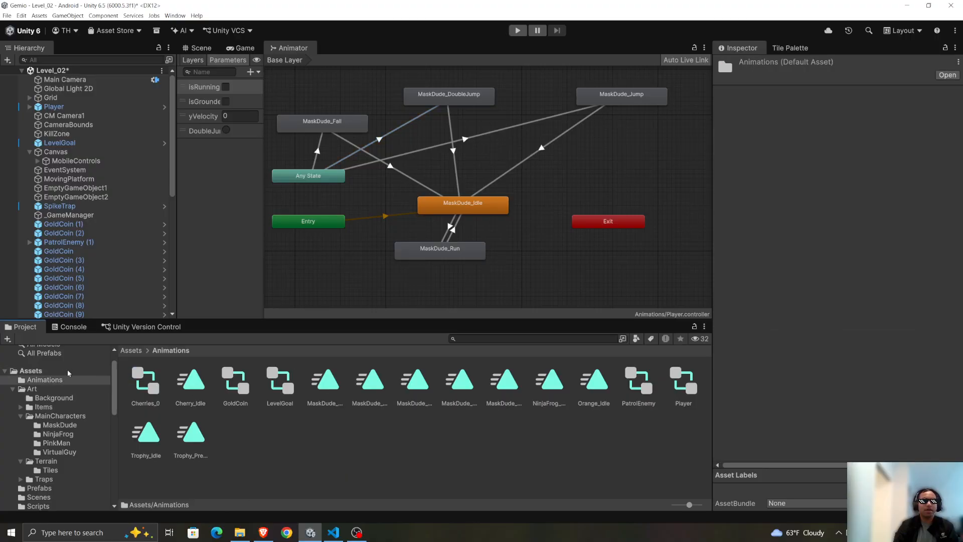
click(431, 401)
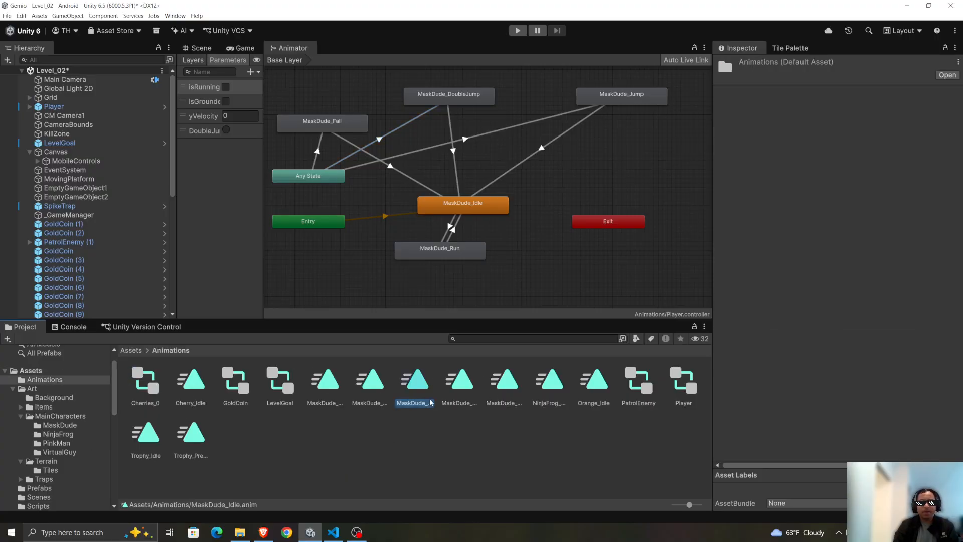
click(466, 389)
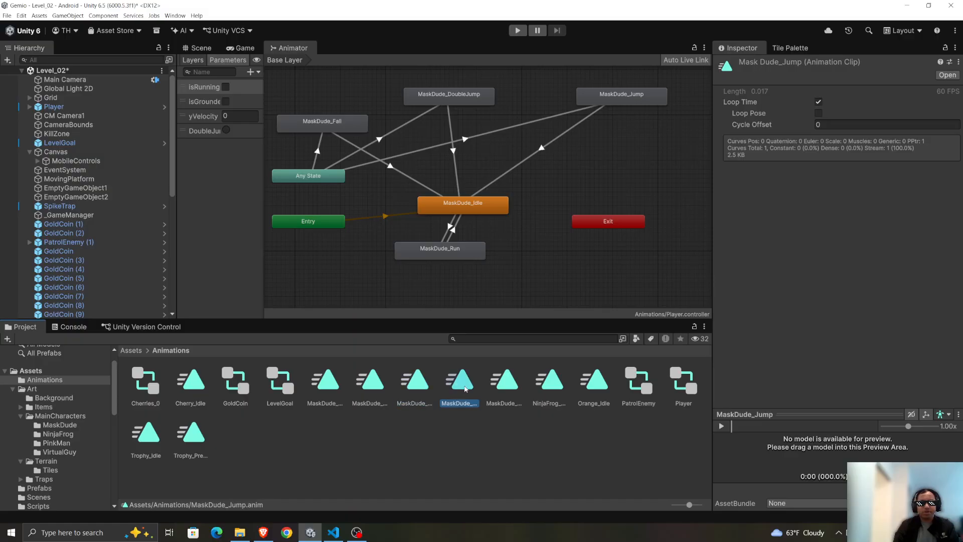
click(494, 388)
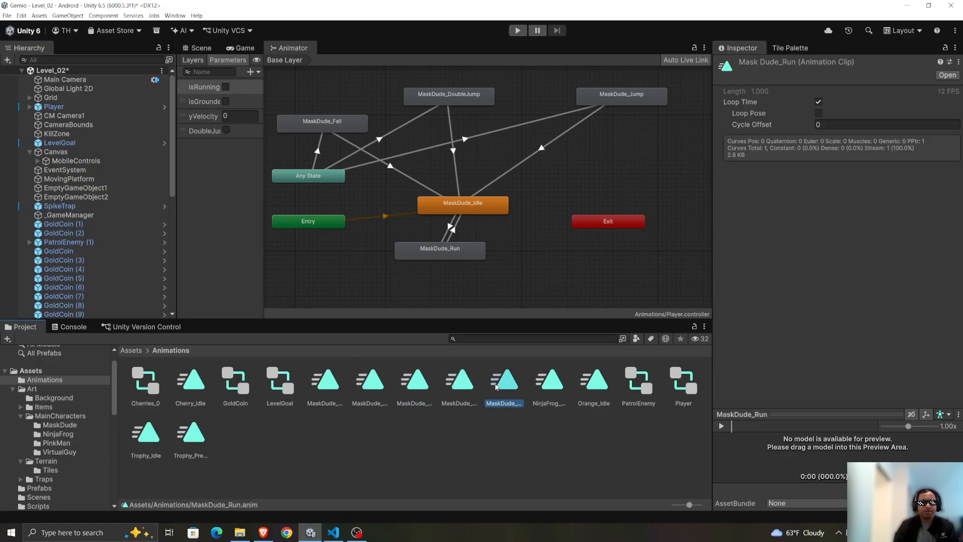
click(405, 392)
click(387, 392)
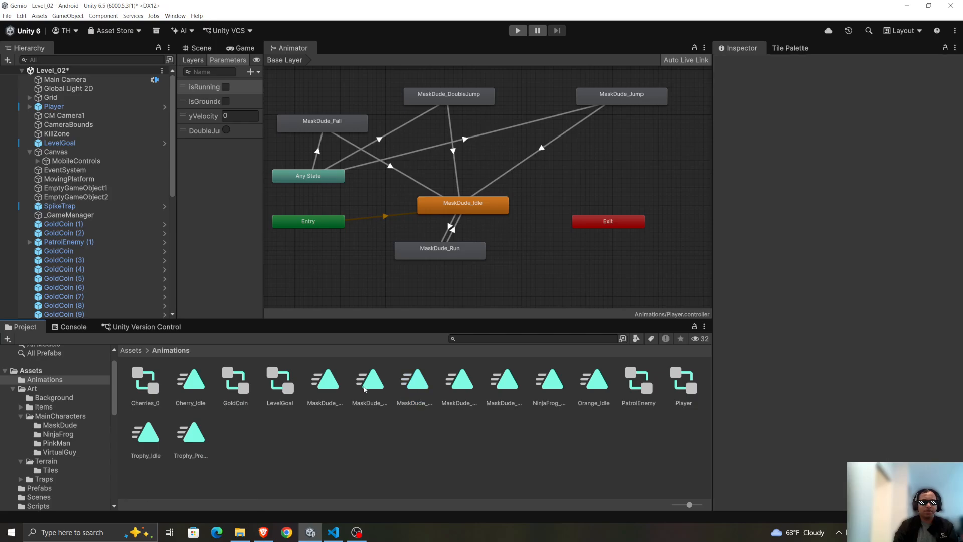
click(338, 386)
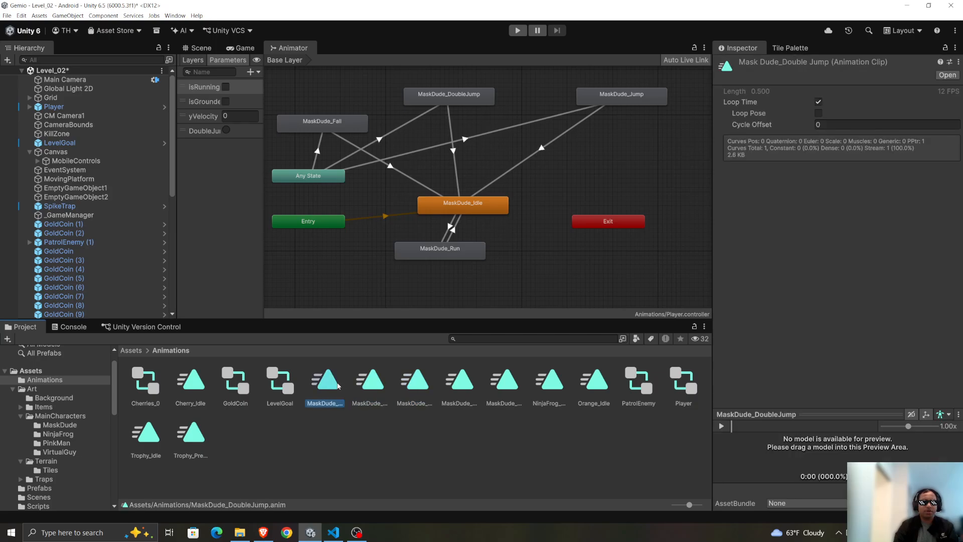
Open the MaskDude_DoubleJump clip, expand its Sprite track, check the frames along the timeline, and close the Animation window.
double_click(339, 387)
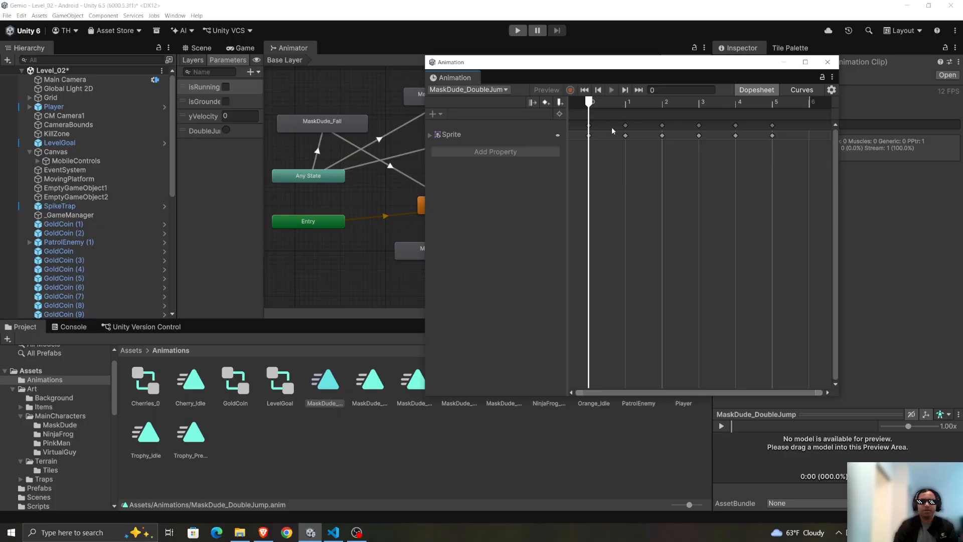
click(637, 103)
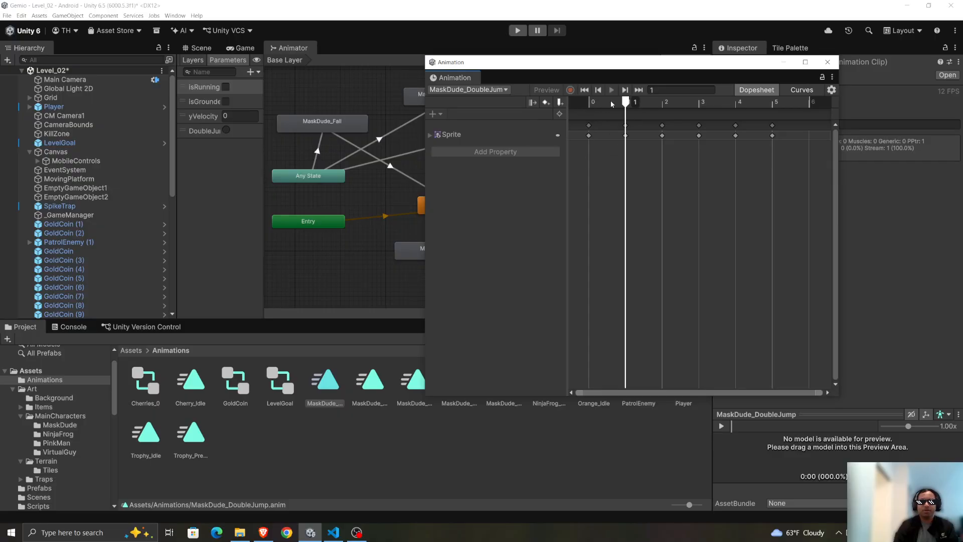
drag(610, 100, 580, 100)
click(459, 135)
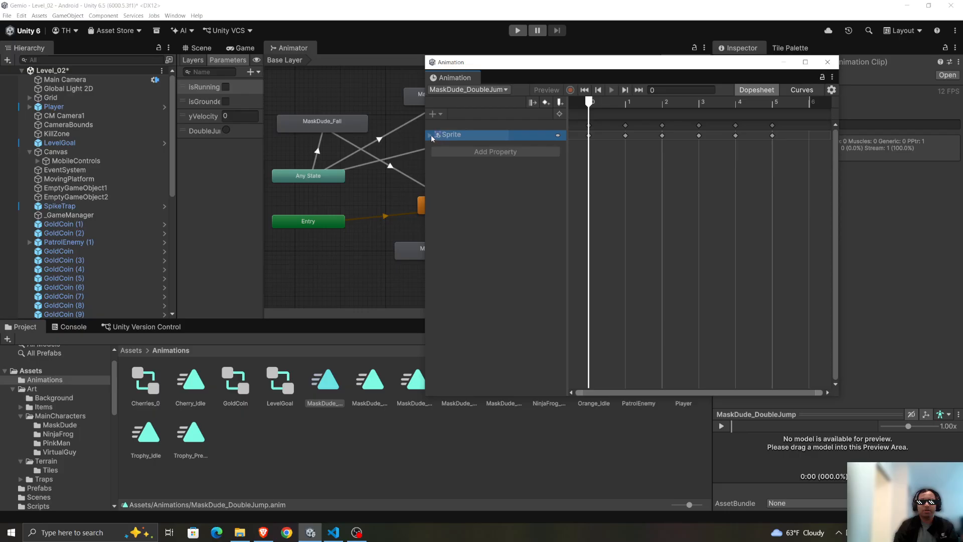
click(431, 135)
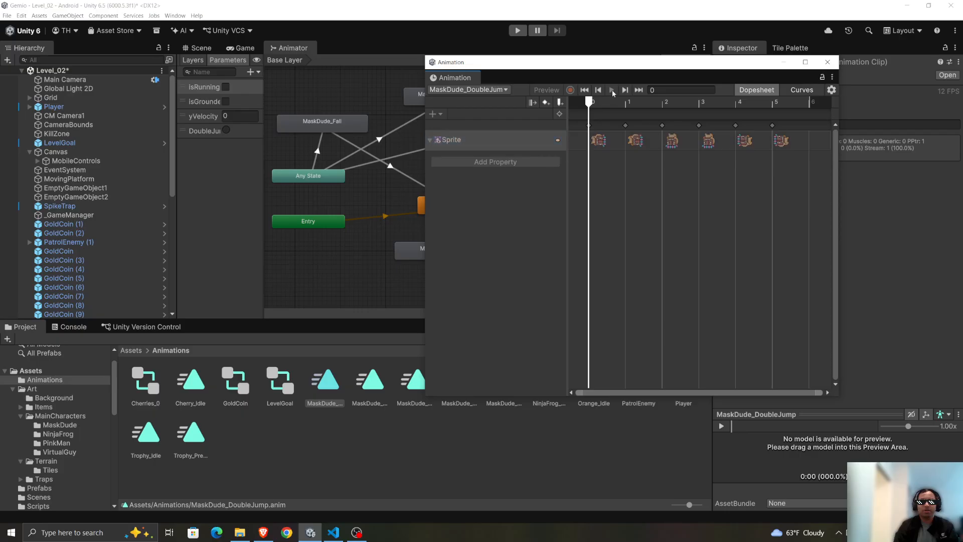
click(709, 142)
click(574, 132)
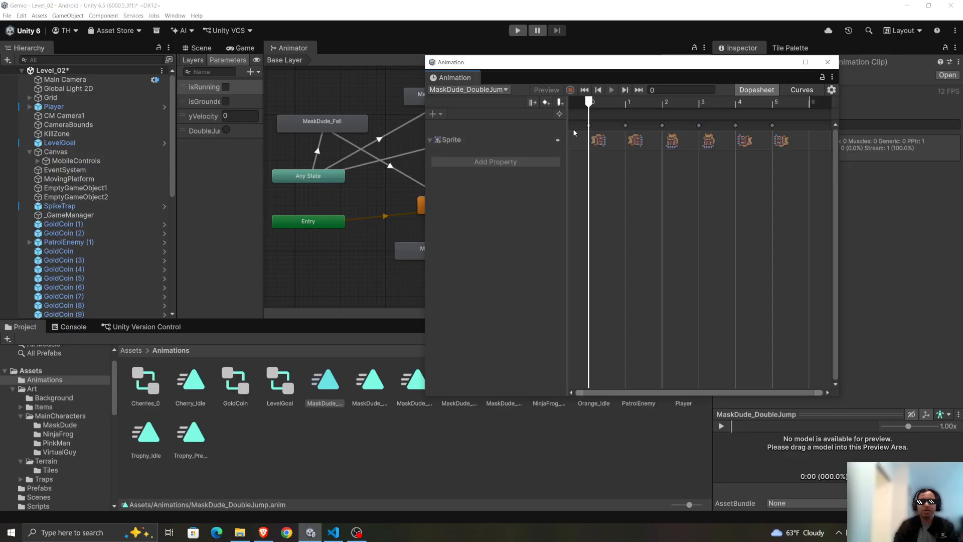
mouse_move(591, 104)
mouse_down()
mouse_move(638, 103)
mouse_move(577, 101)
mouse_up()
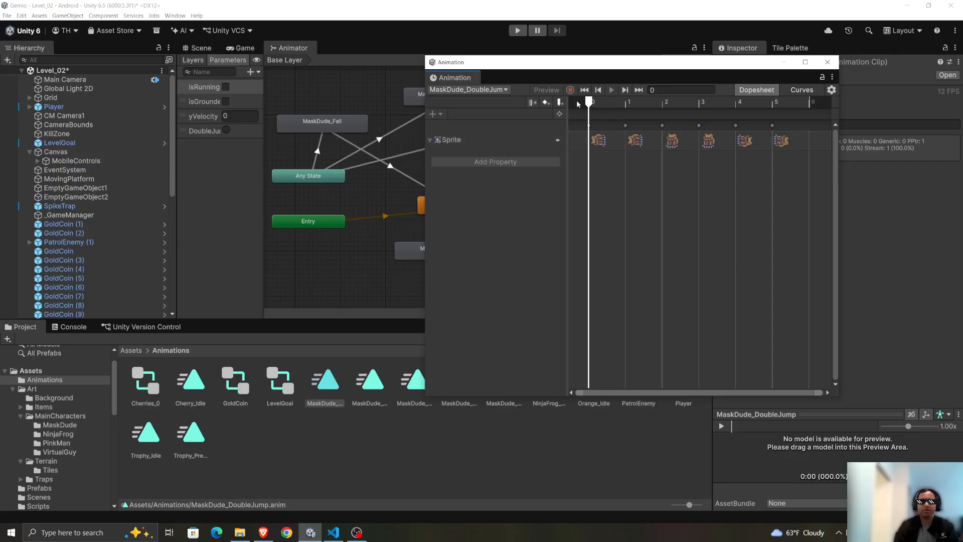
click(434, 143)
click(638, 90)
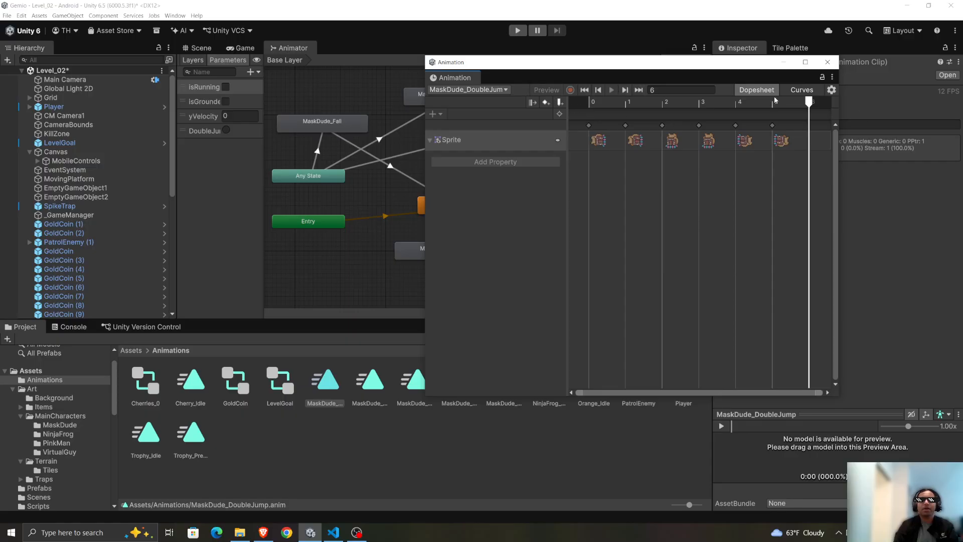
drag(809, 103, 587, 103)
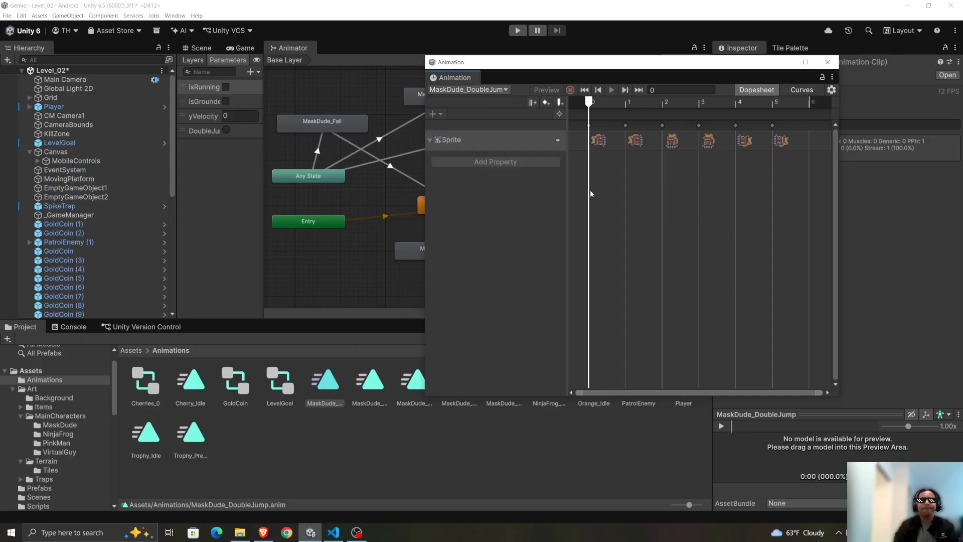
click(829, 64)
Check the Sprite keyframes of the MaskDude_Fall and MaskDude_Jump clips in the Animation window, closing it after each.
double_click(370, 381)
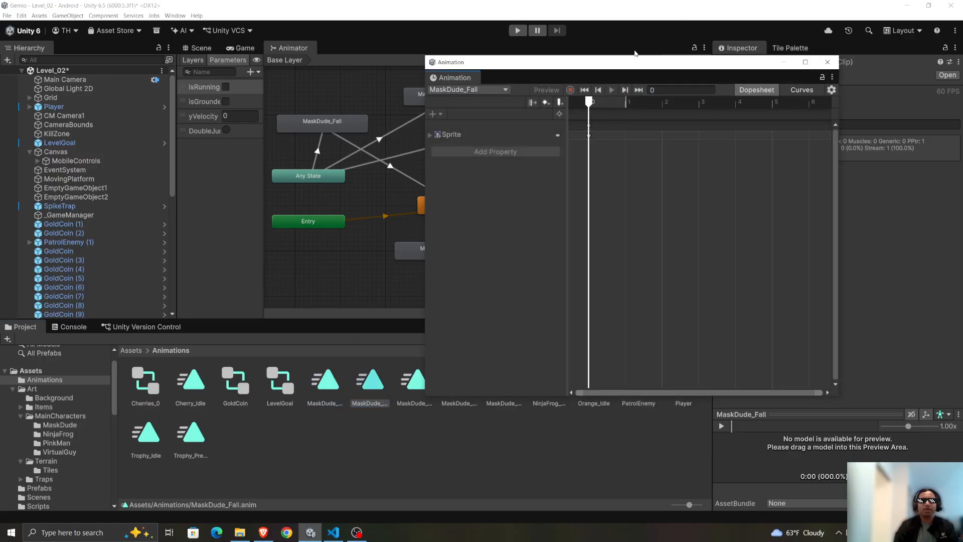
click(467, 133)
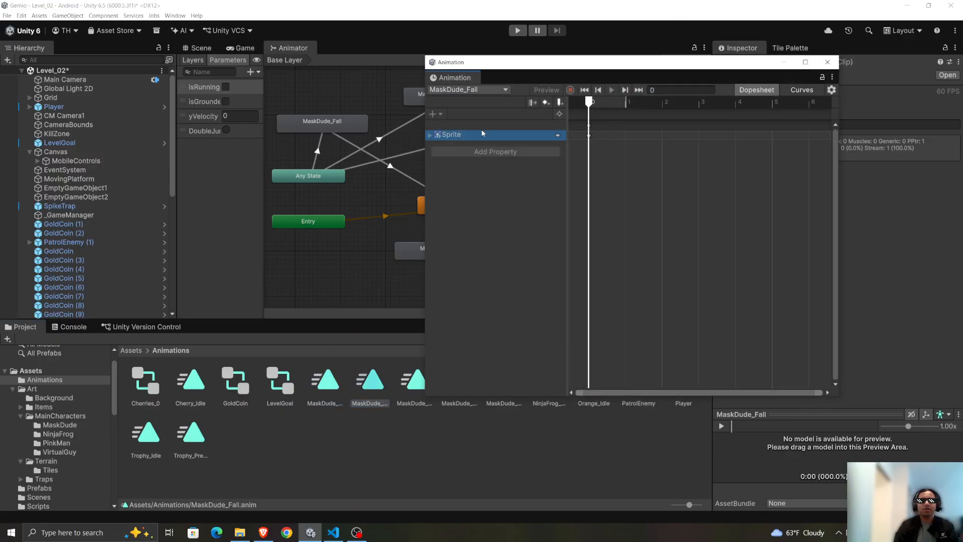
click(474, 136)
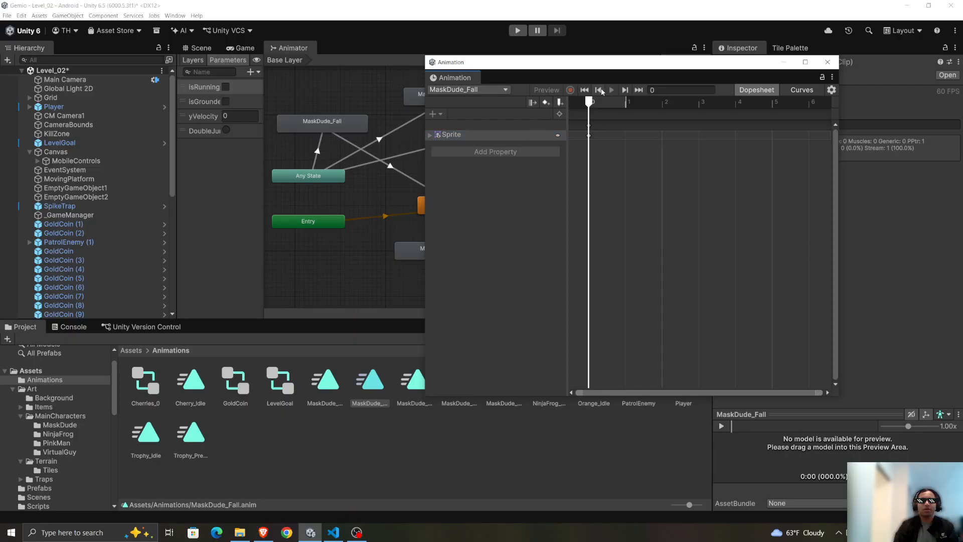
click(827, 62)
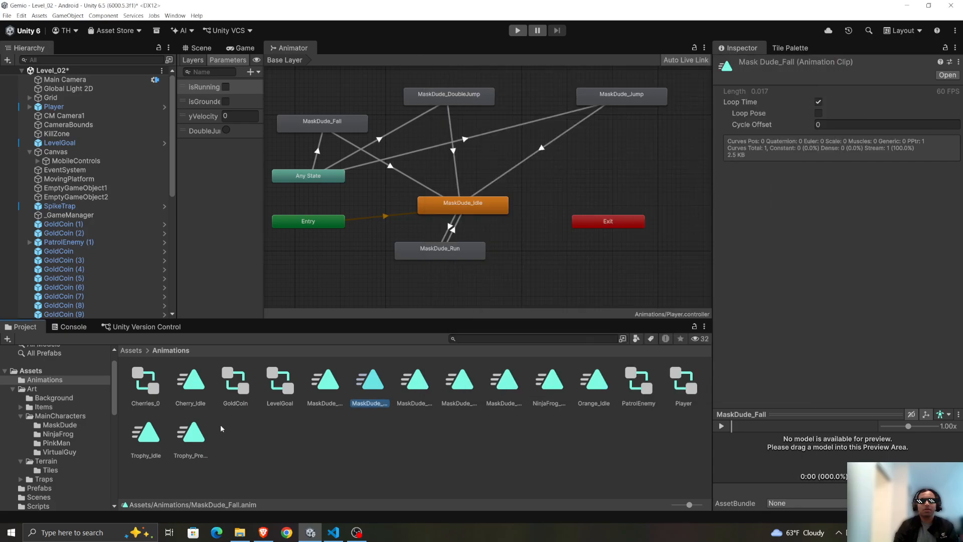
click(414, 388)
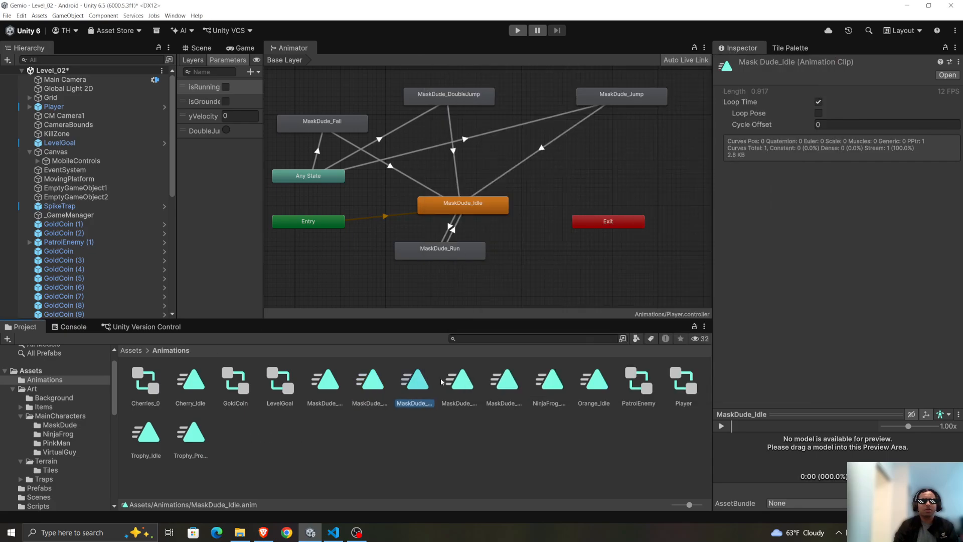
double_click(469, 374)
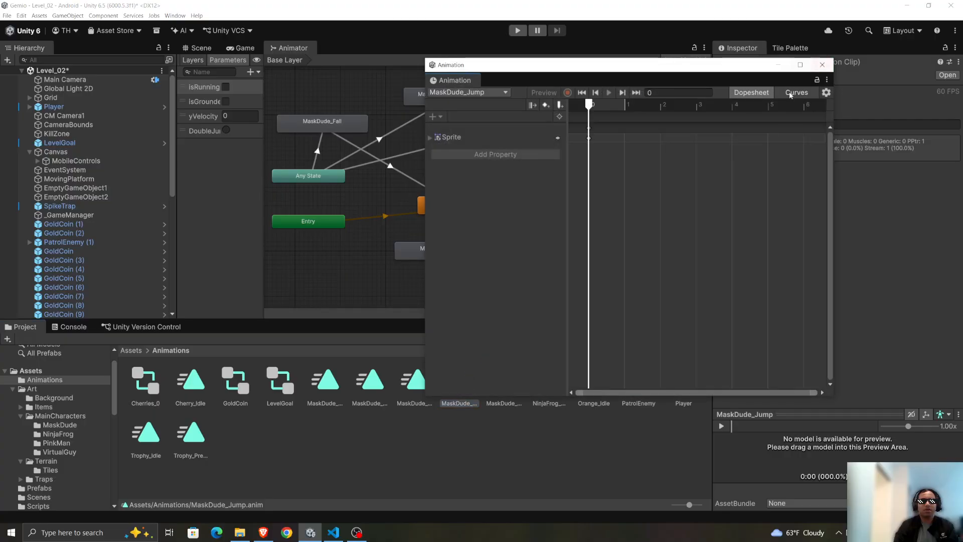
click(829, 65)
Open the MaskDude_Run clip, expand its Sprite track, select all keyframes to examine them, and close the Animation window.
double_click(504, 382)
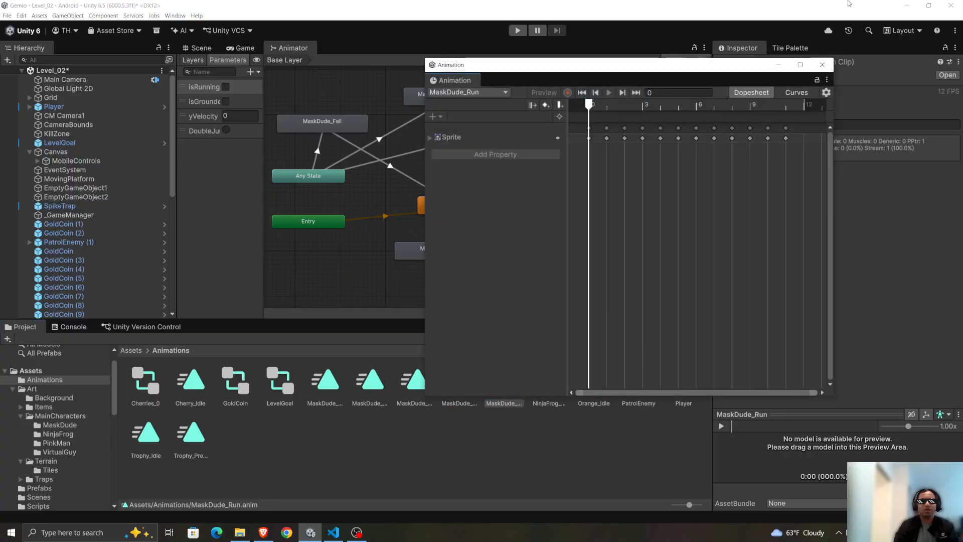
click(480, 137)
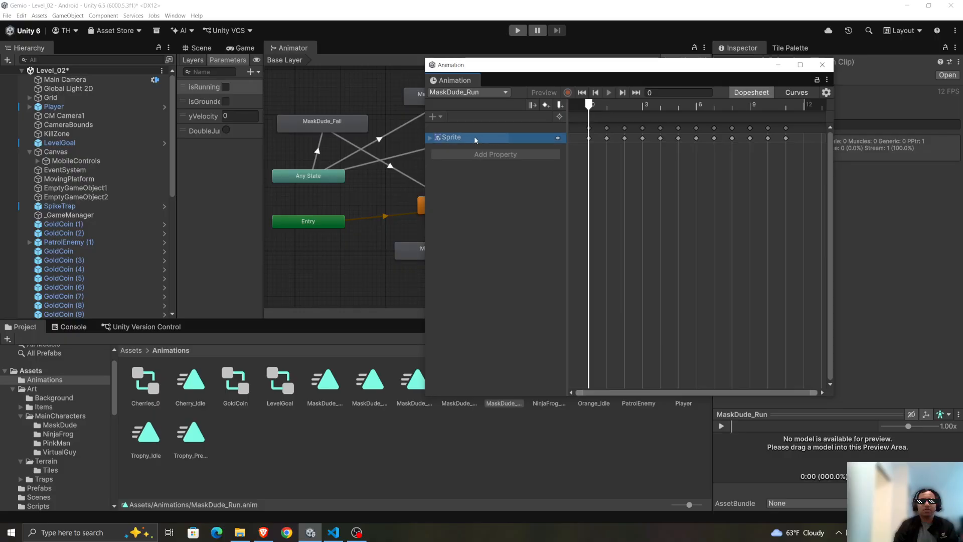
click(431, 138)
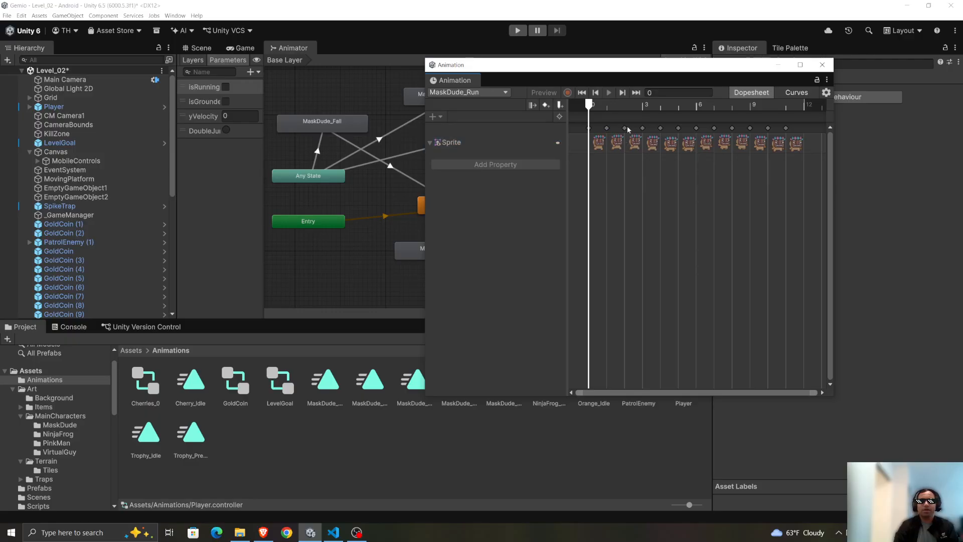
drag(625, 255, 845, 85)
click(655, 178)
key(ctrl+a)
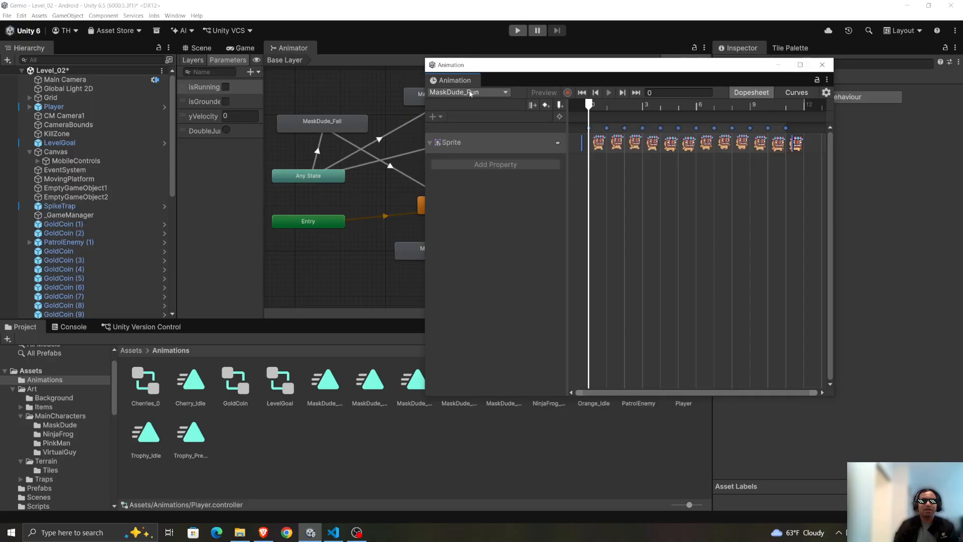
click(822, 65)
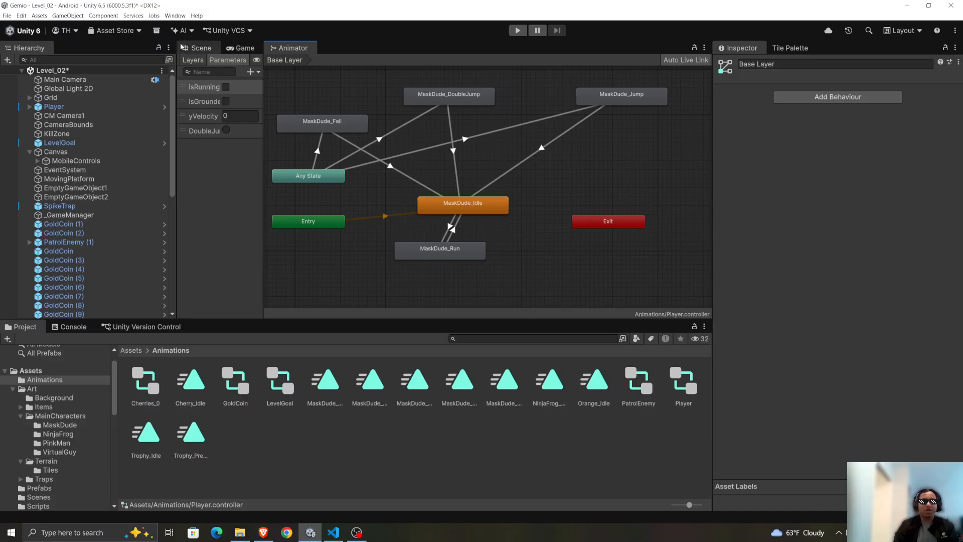
Open the MaskDude_Idle clip, check its Sprite keyframes on the timeline, and close the Animation window.
double_click(416, 380)
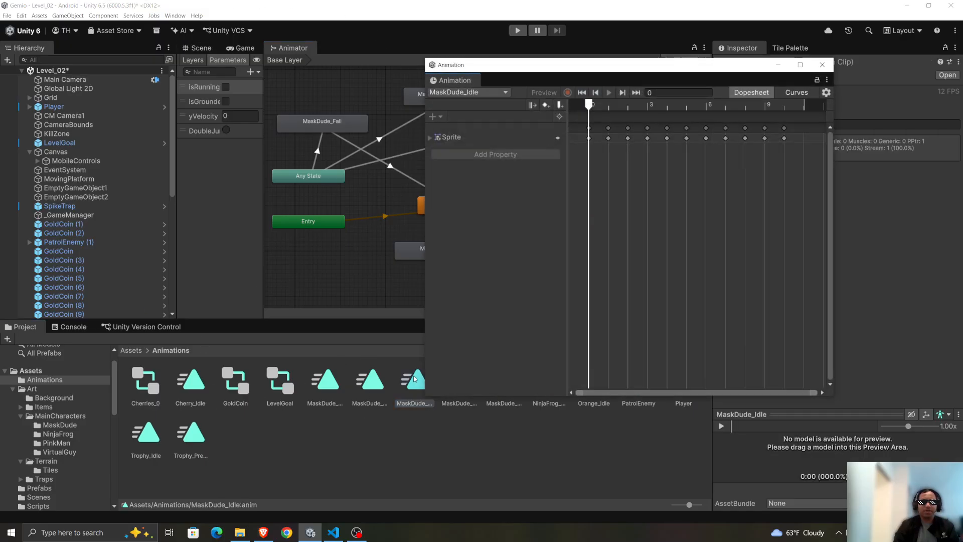
click(448, 138)
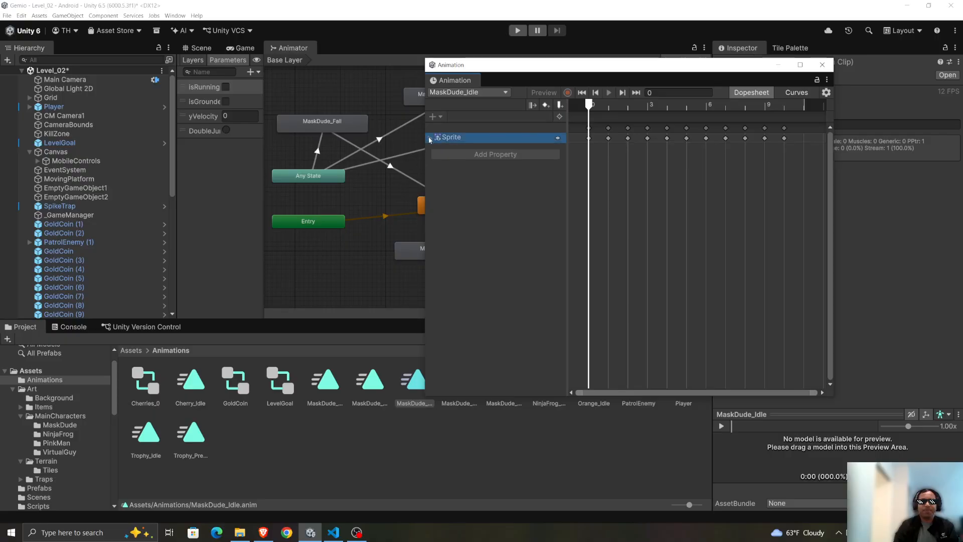
click(430, 138)
click(823, 65)
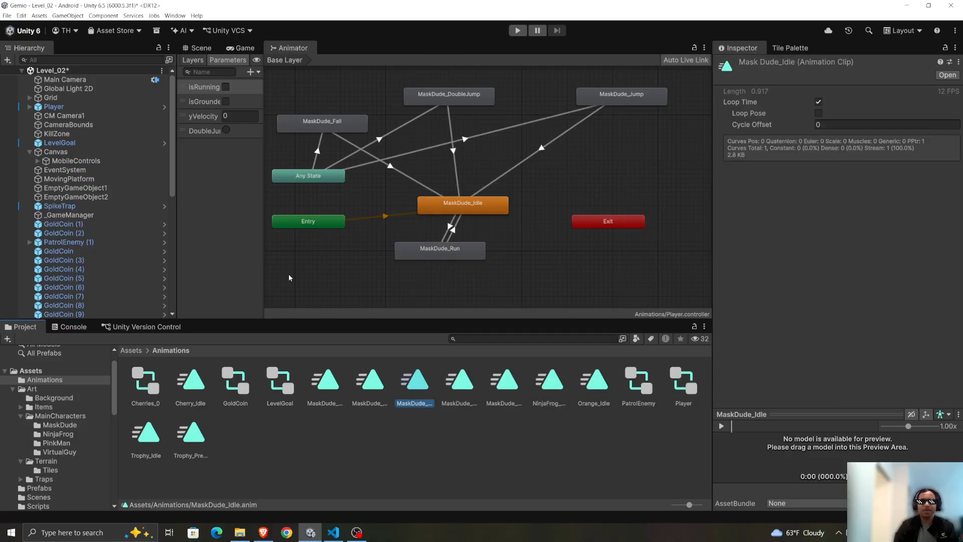
Compare the loop settings of the MaskDude_Fall, MaskDude_Jump, MaskDude_Run and MaskDude_Idle clips in the Animations folder.
click(368, 377)
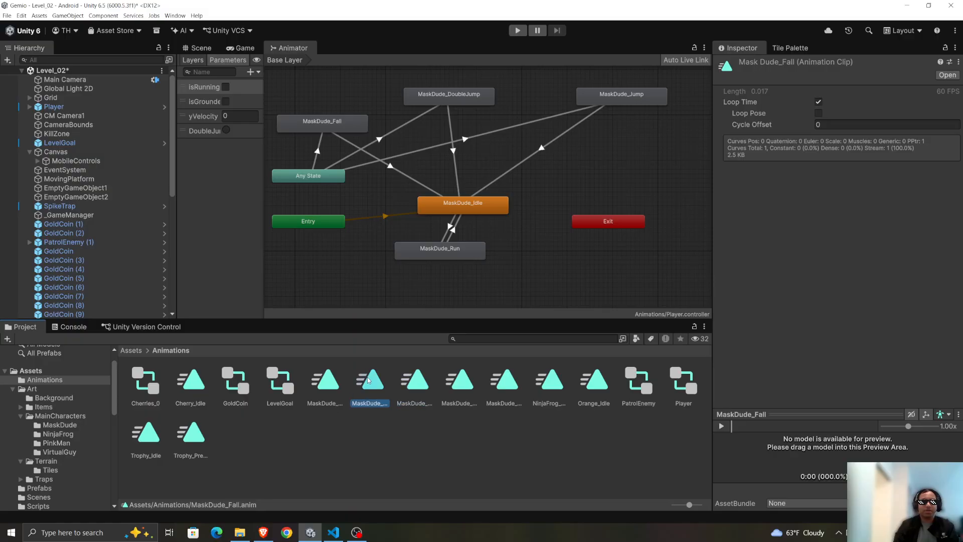
click(463, 381)
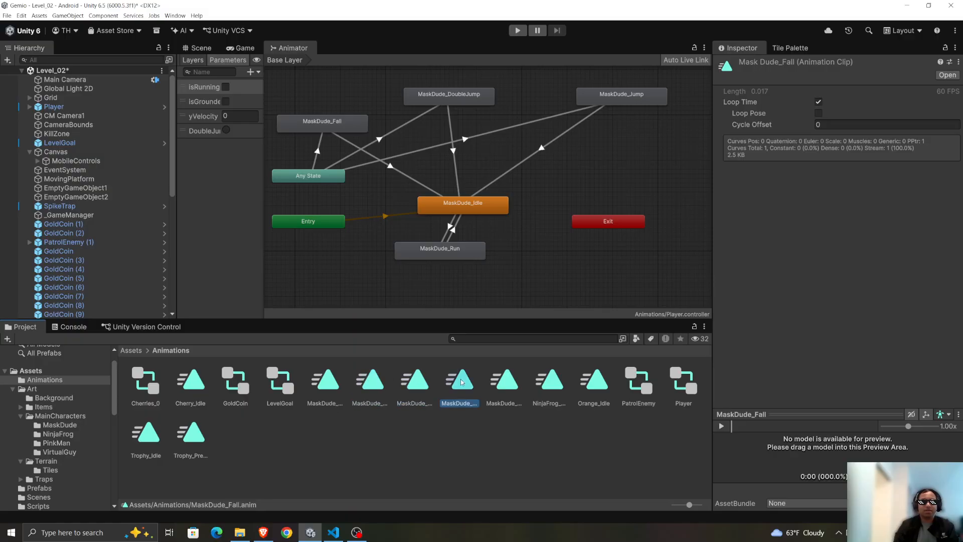
click(510, 382)
click(539, 382)
click(408, 386)
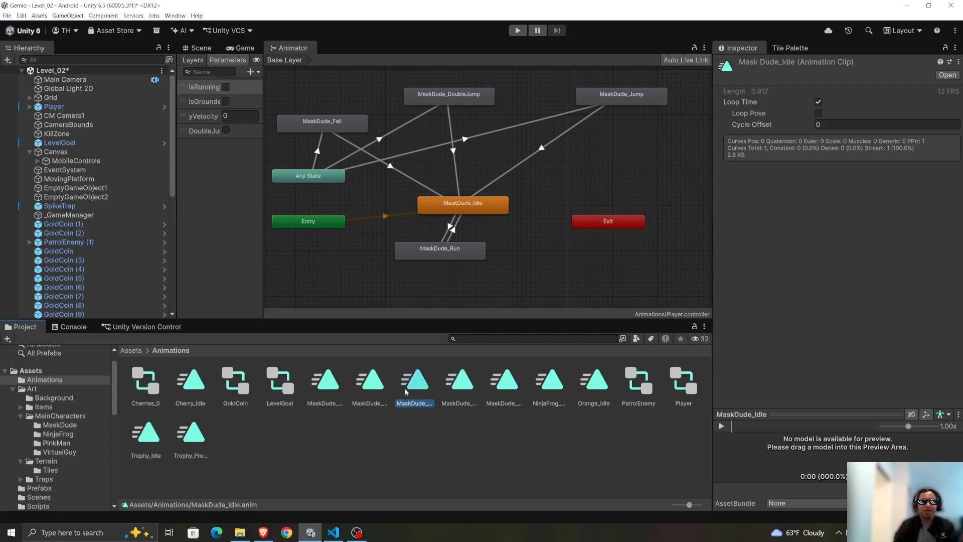
click(370, 381)
click(280, 382)
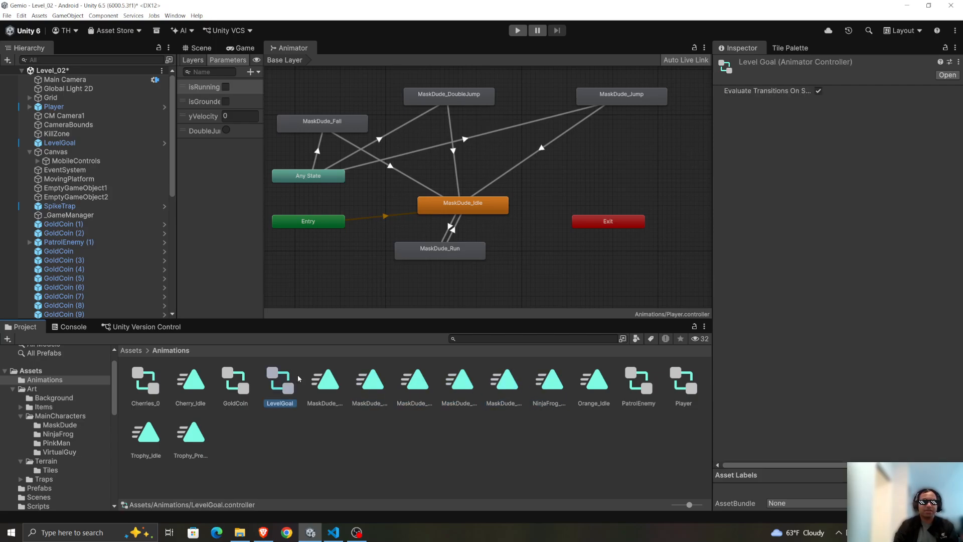
Reopen the MaskDude_DoubleJump clip, examine its Sprite keyframes, and close the Animation window.
click(327, 377)
double_click(326, 376)
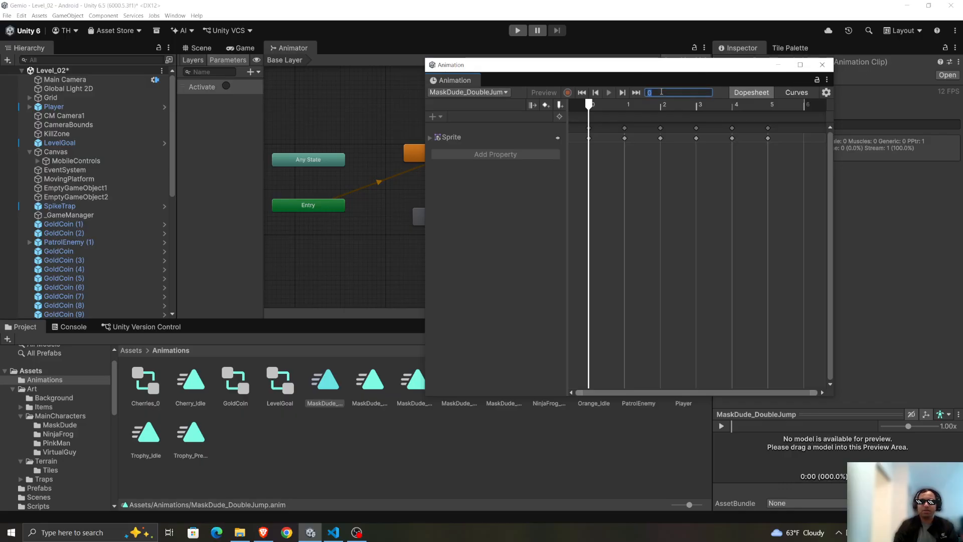
click(661, 138)
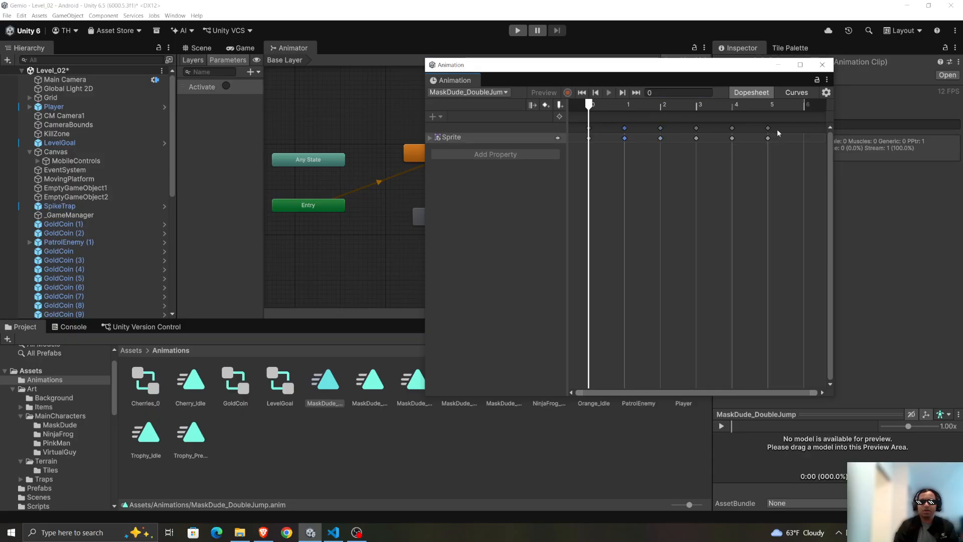
click(822, 64)
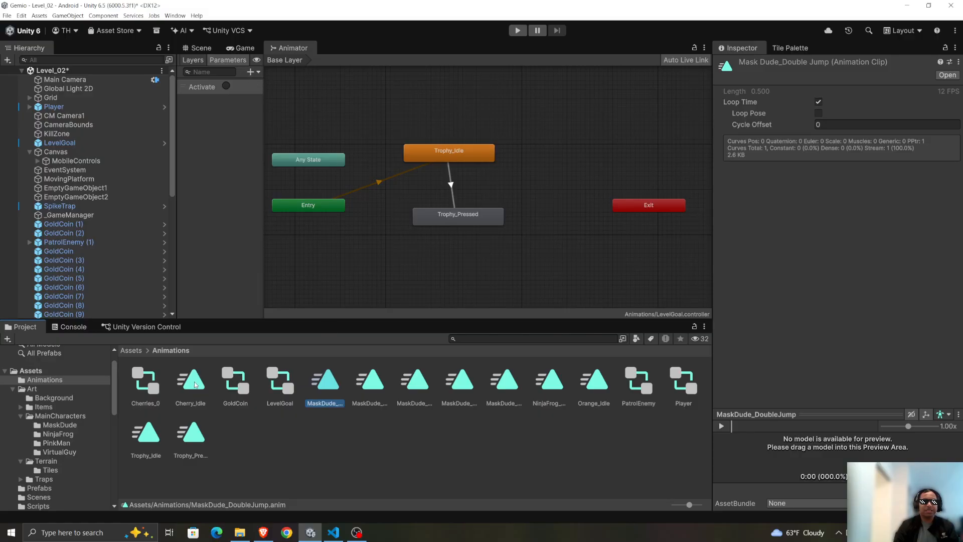
Reopen the Animations folder, display the Player animator controller, and inspect its MaskDude_Jump and MaskDude_DoubleJump states.
click(131, 350)
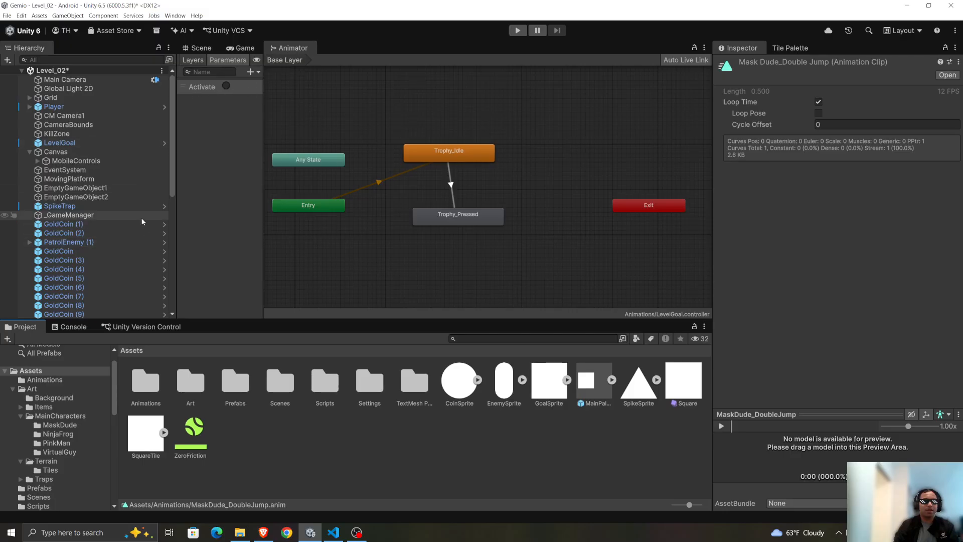
click(326, 381)
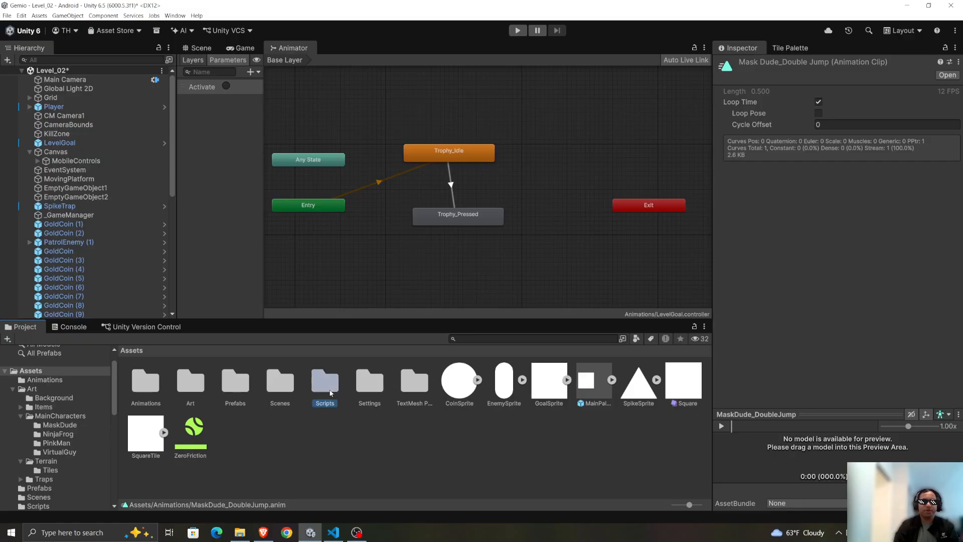
double_click(153, 384)
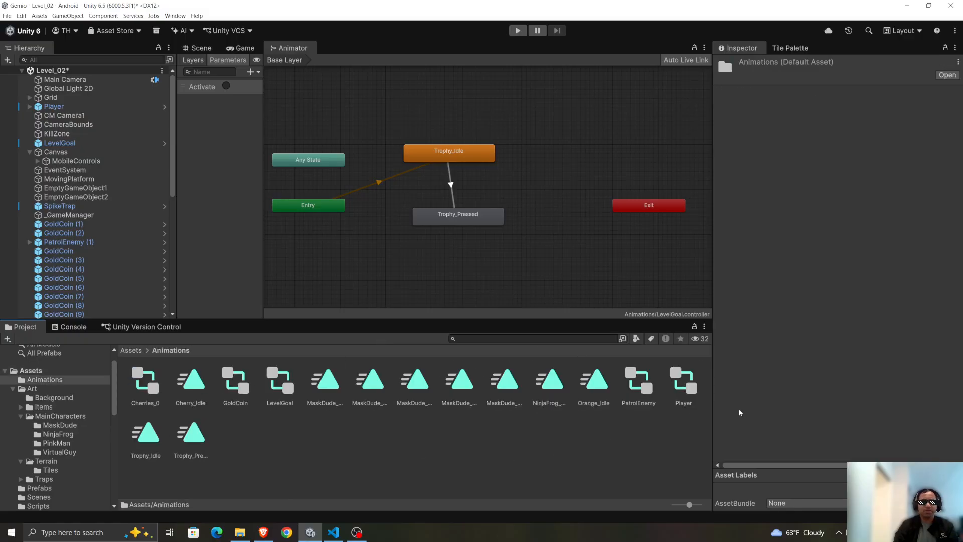
click(702, 386)
click(683, 381)
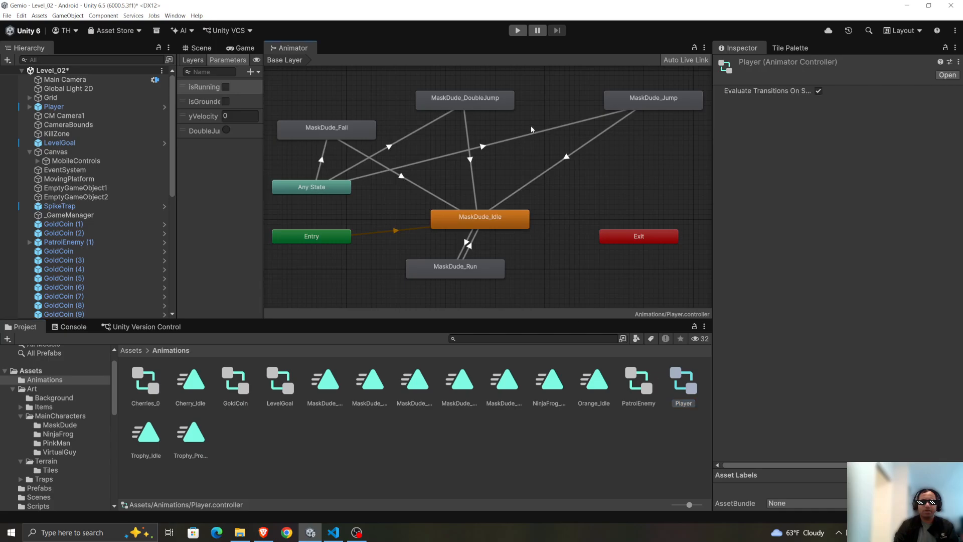
click(641, 107)
click(441, 99)
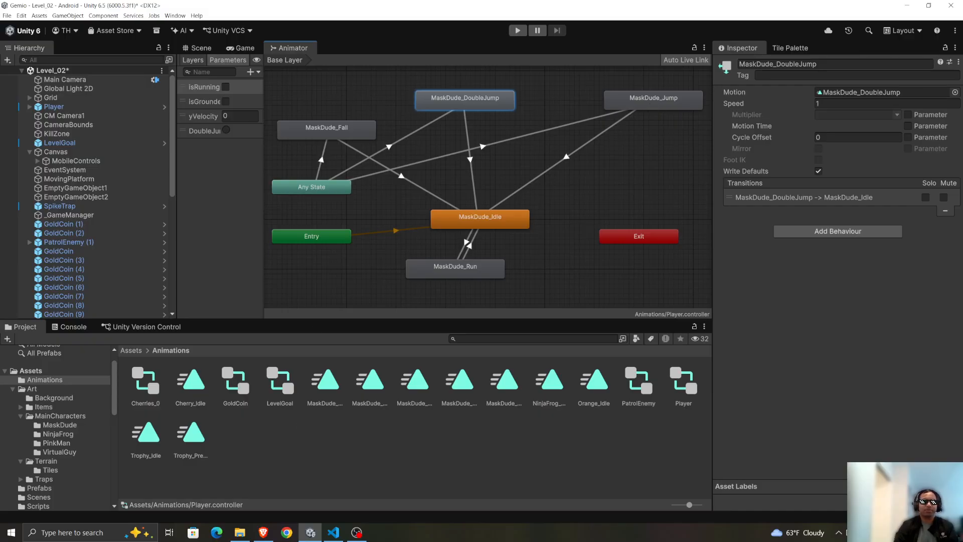
Switch to the Gemini chat and review Step 1's sprite import and slicing settings for the Double Jump sprite sheet.
key(alt+Tab)
scroll(644, 176, up, 2)
scroll(644, 176, up, 6)
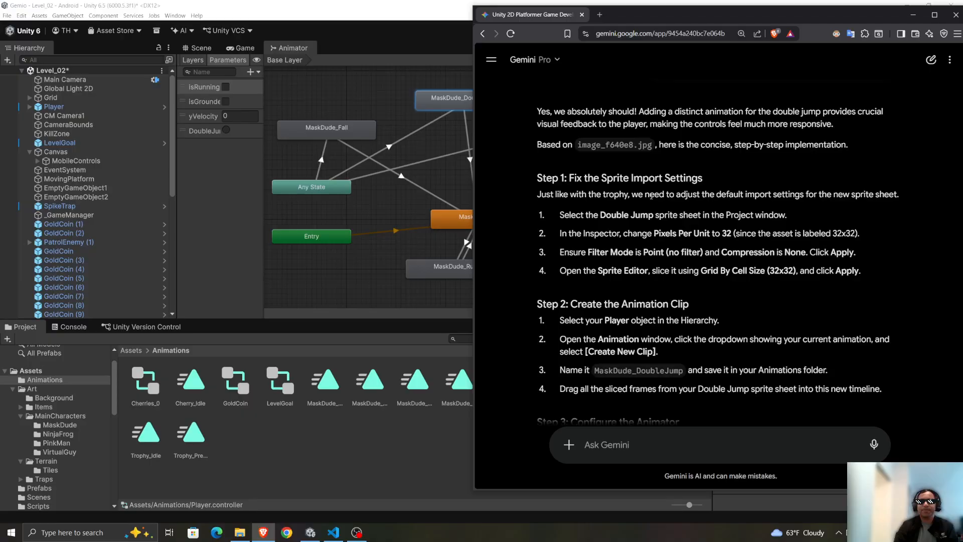
scroll(713, 249, down, 2)
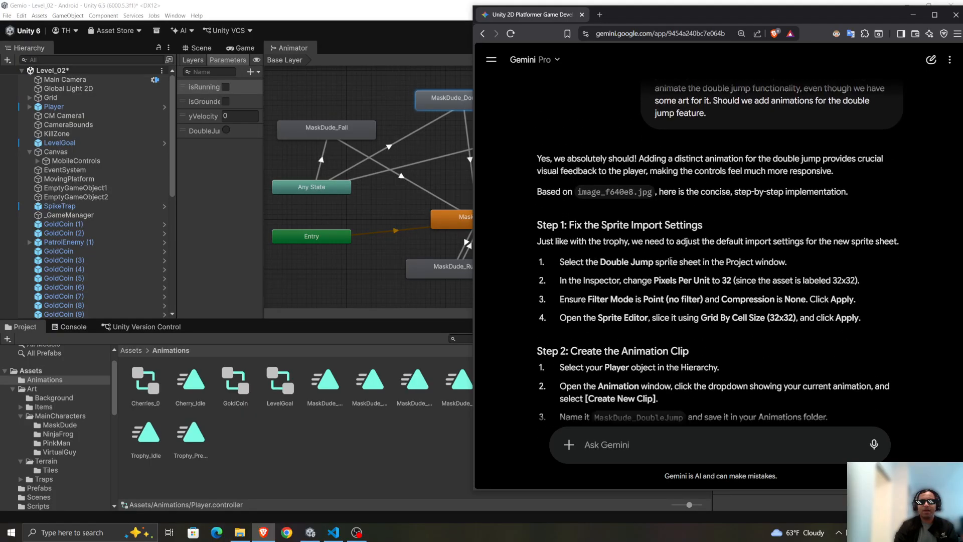
drag(586, 258, 754, 258)
scroll(612, 309, down, 1)
scroll(611, 309, down, 1)
drag(666, 226, 802, 227)
scroll(803, 226, down, 1)
drag(629, 206, 817, 206)
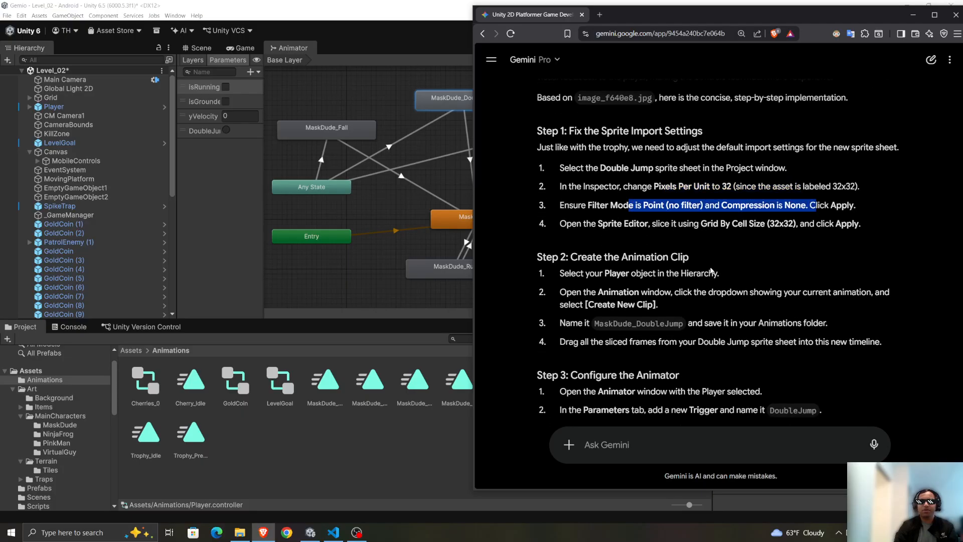
scroll(817, 206, down, 1)
scroll(520, 209, up, 1)
drag(613, 224, 853, 222)
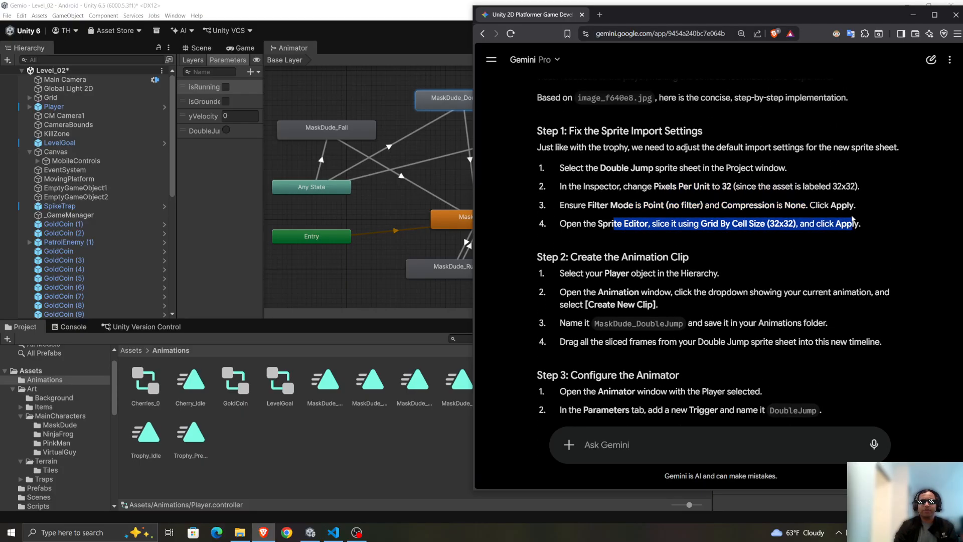
scroll(687, 253, down, 1)
scroll(678, 241, up, 1)
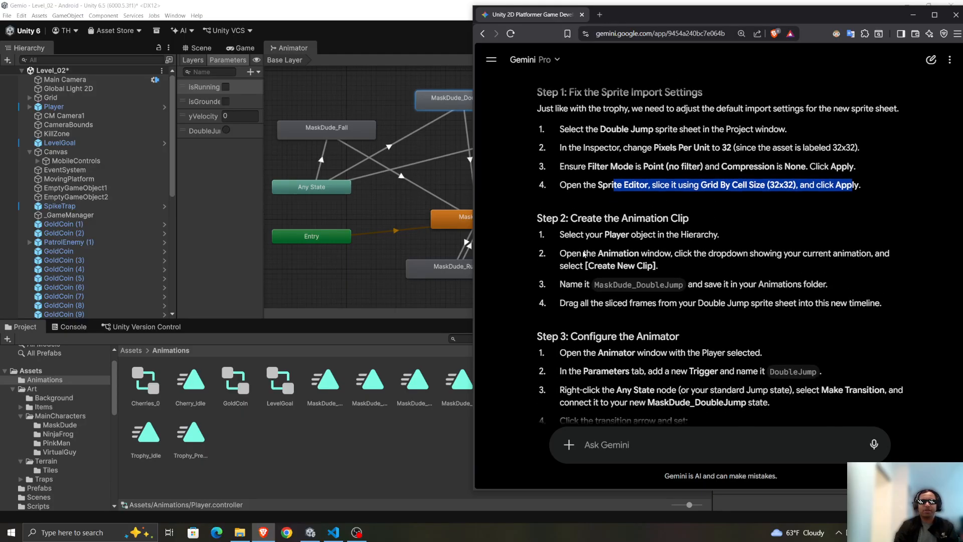
click(678, 241)
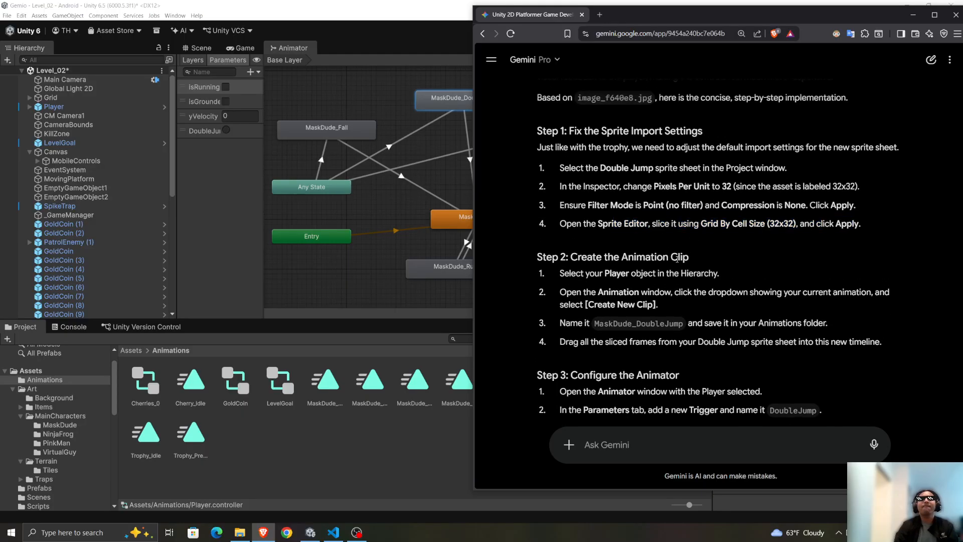
Read through Gemini's Step 2 on creating the MaskDude_DoubleJump animation clip.
scroll(678, 259, down, 1)
scroll(550, 232, down, 1)
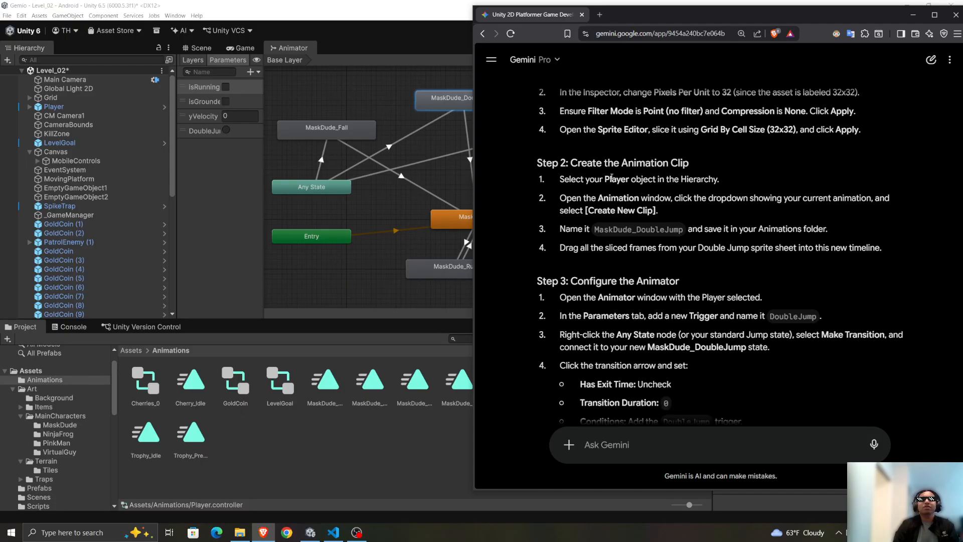
drag(548, 176, 934, 259)
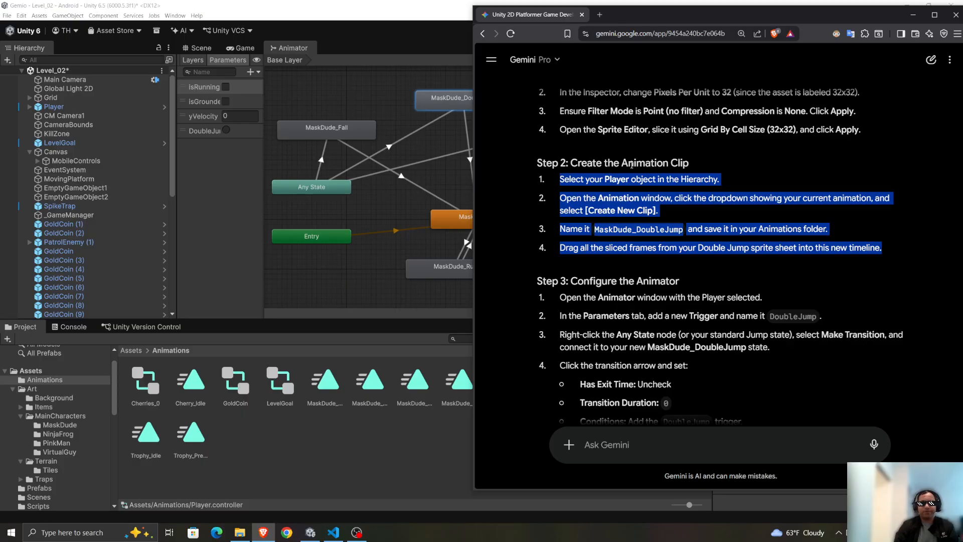
click(679, 243)
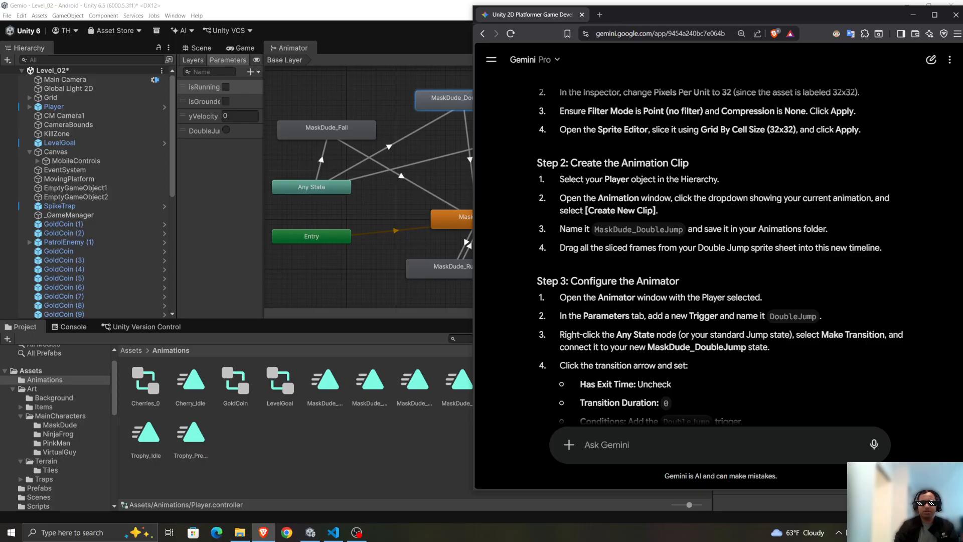
Return to Unity, check the MaskDude_Idle state's speed for comparison, and set the MaskDude_DoubleJump state's speed to 3.
click(340, 475)
click(501, 218)
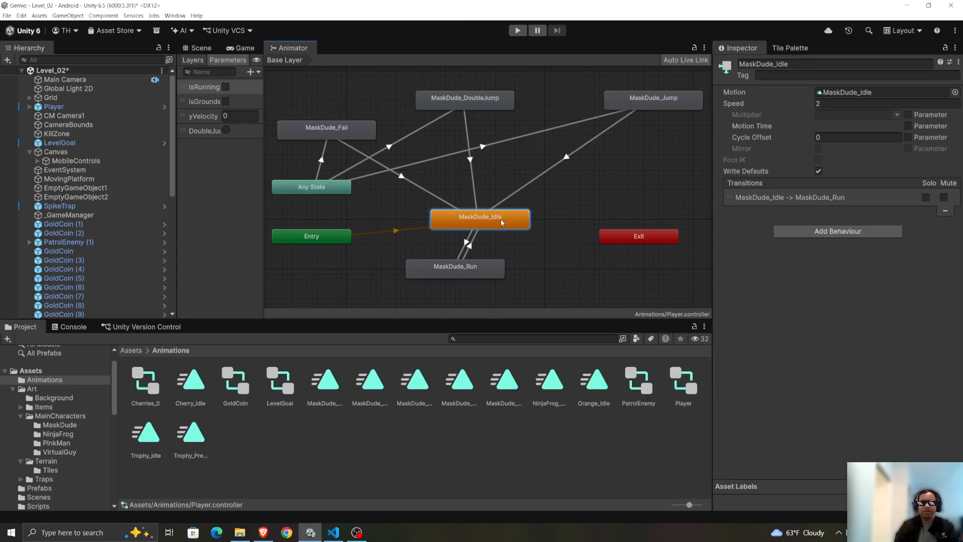
click(472, 100)
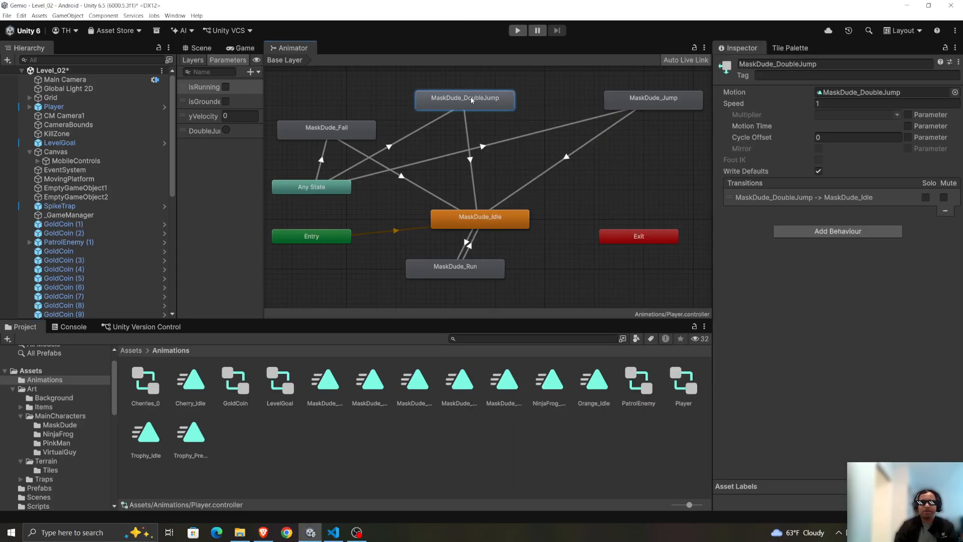
click(838, 103)
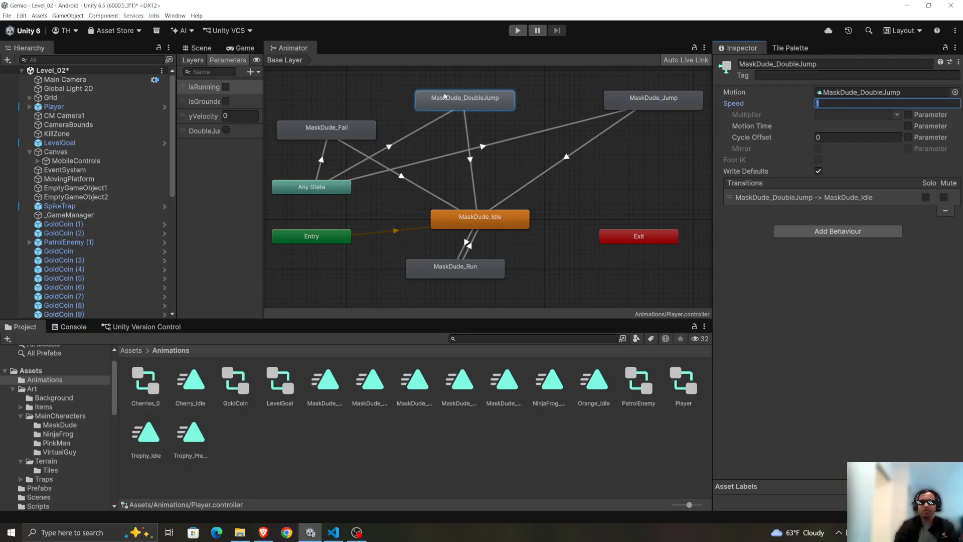
text(3)
Playtest Level_02, moving and double jumping with the player to check the double jump animation, and stop play mode.
click(519, 34)
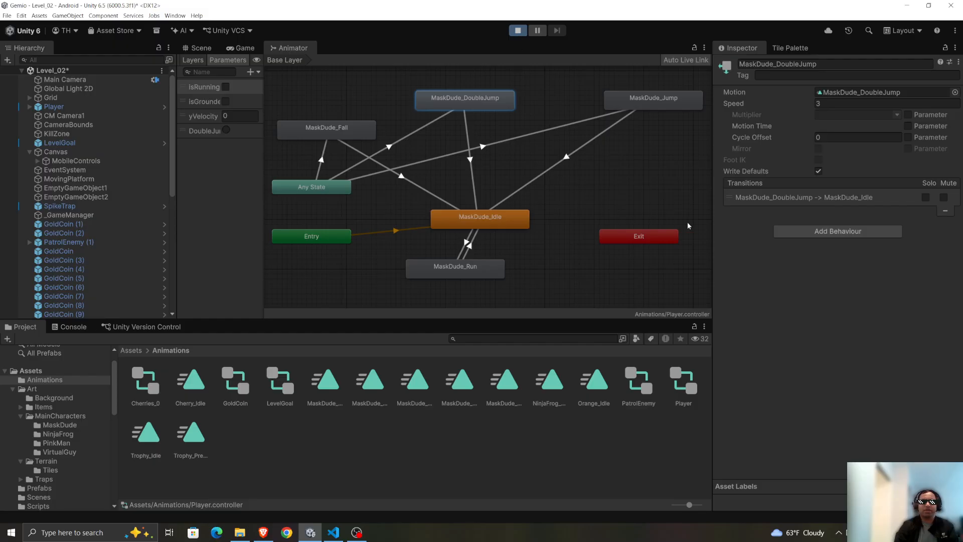
key(d)
key(a)
key(space)
key(d)
key(space)
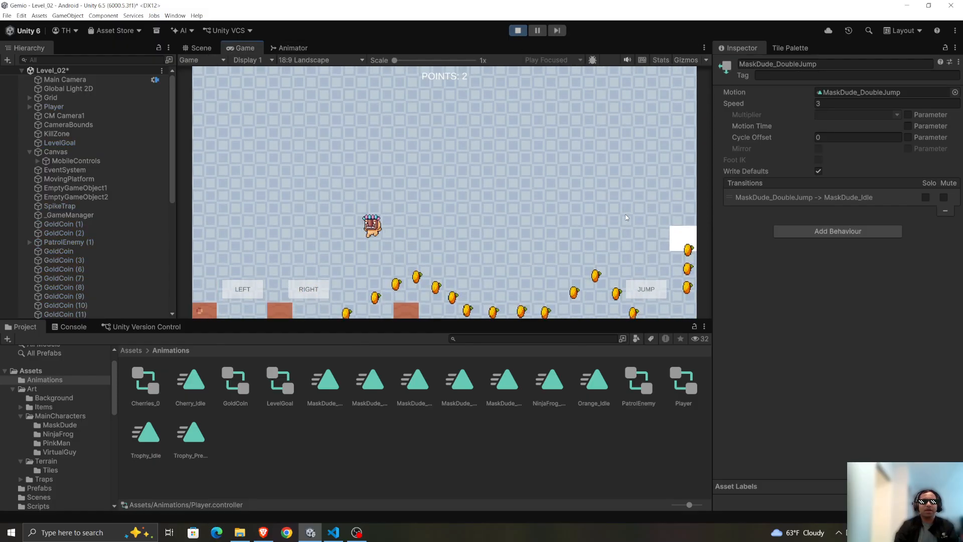
key(d)
key(space)
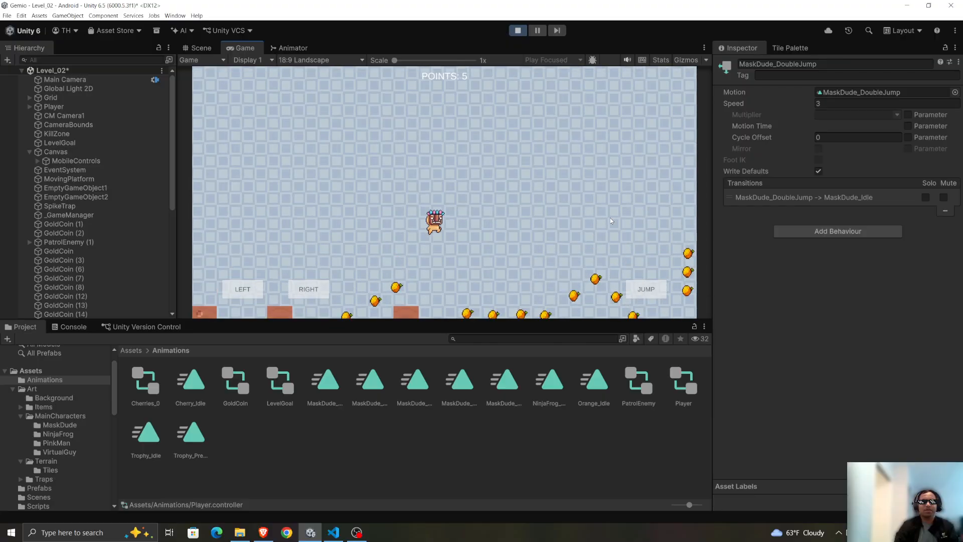
click(519, 31)
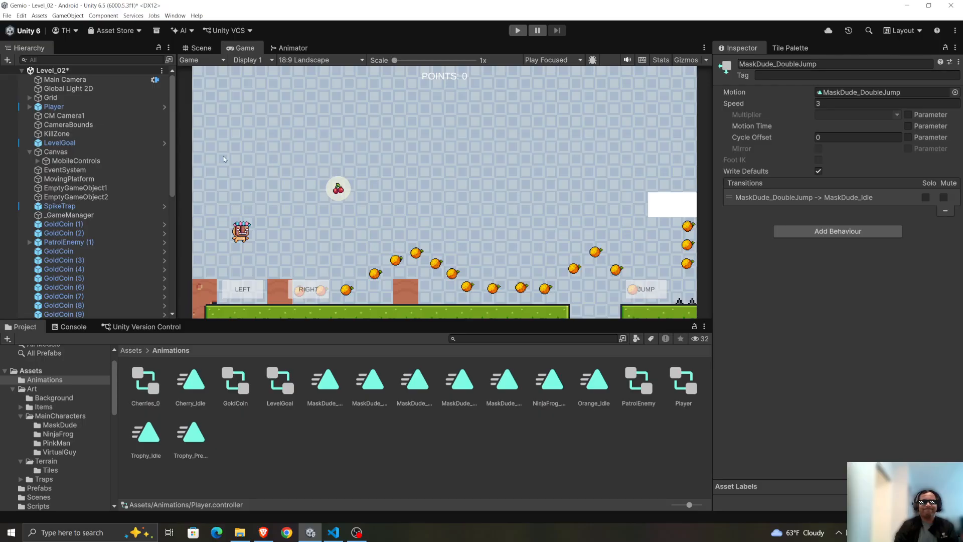
Inspect the Any State to MaskDude_DoubleJump transition in the Animator, and switch to VS Code to review the mid-air double jump code in PlayerController.cs.
click(284, 48)
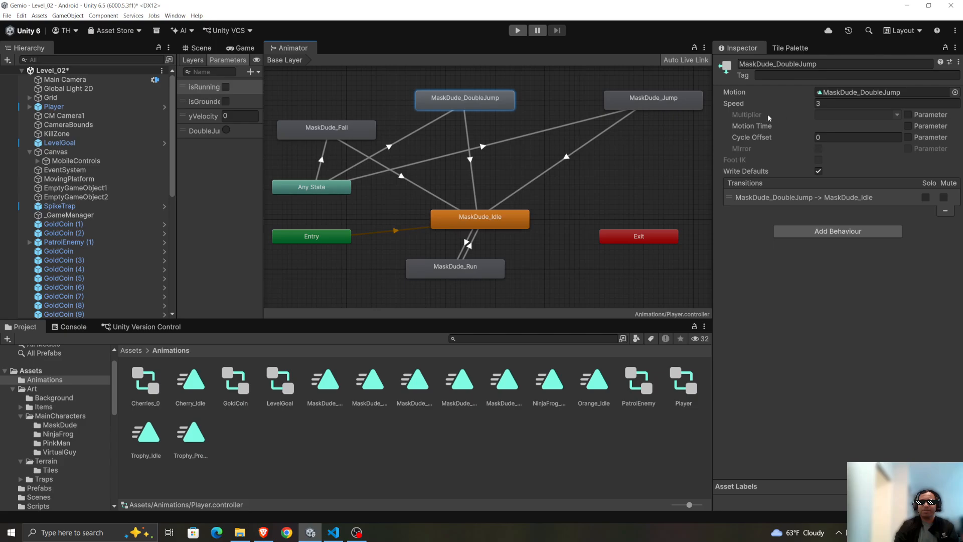
click(413, 131)
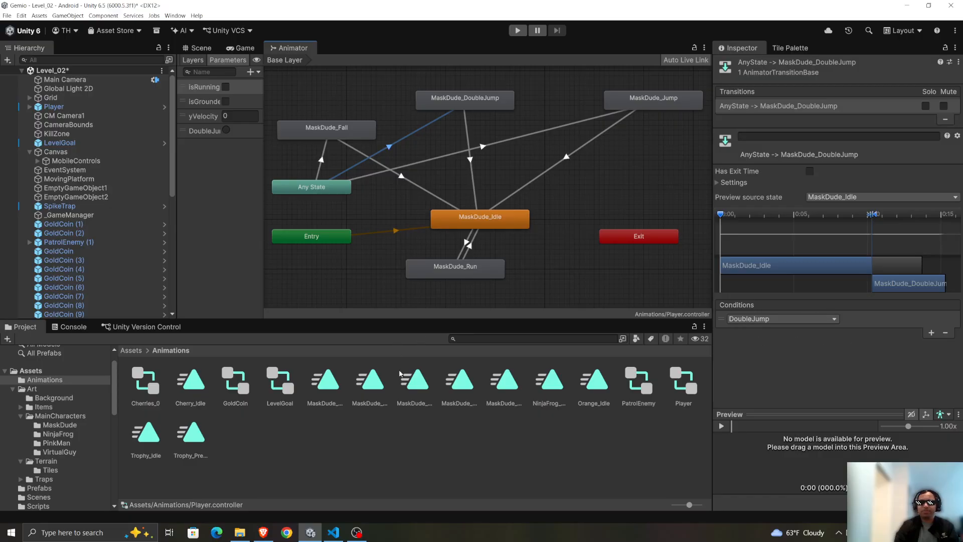
click(333, 532)
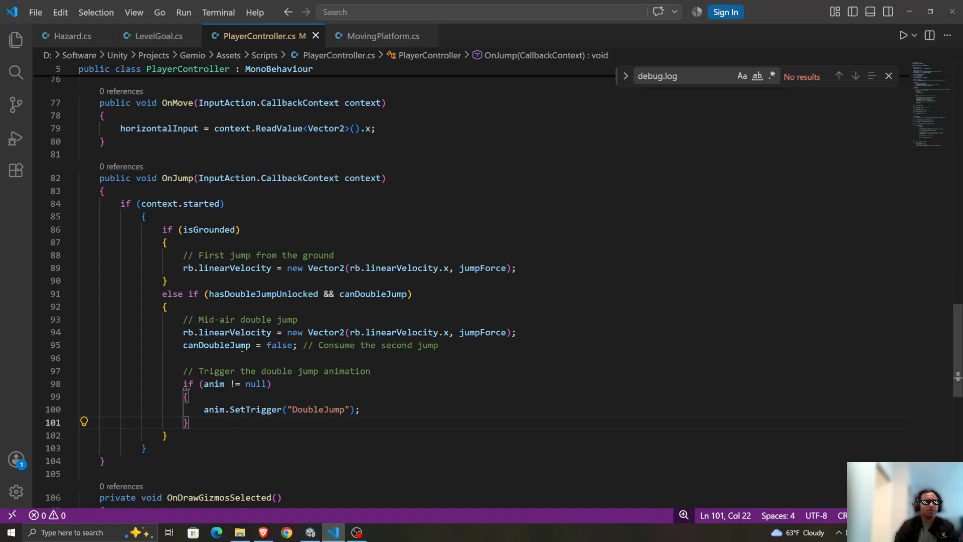
drag(345, 420, 82, 329)
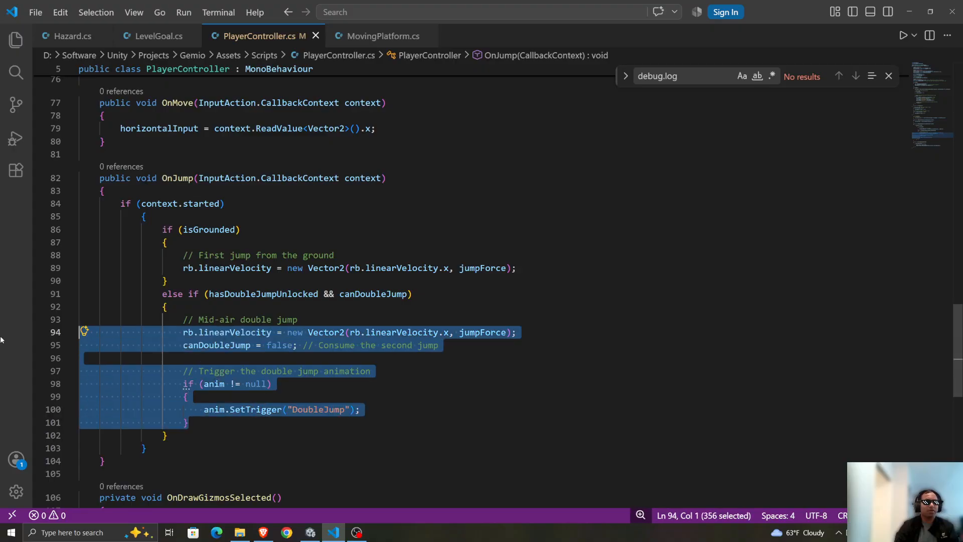
Return to Unity, capture a full screenshot of the Any State to MaskDude_DoubleJump transition settings, and attach it to the Gemini prompt in Brave.
click(436, 409)
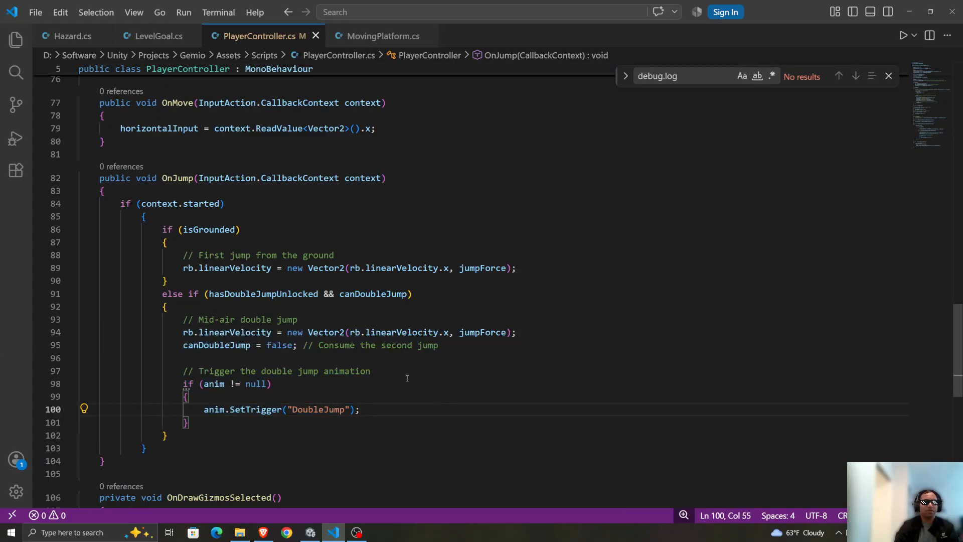
key(alt+Tab)
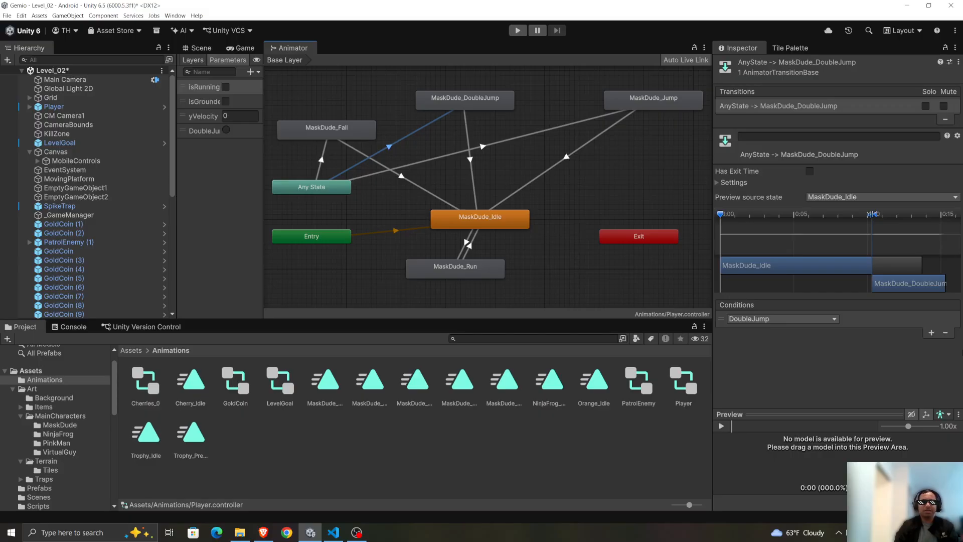
key(Print)
drag(0, 1, 962, 522)
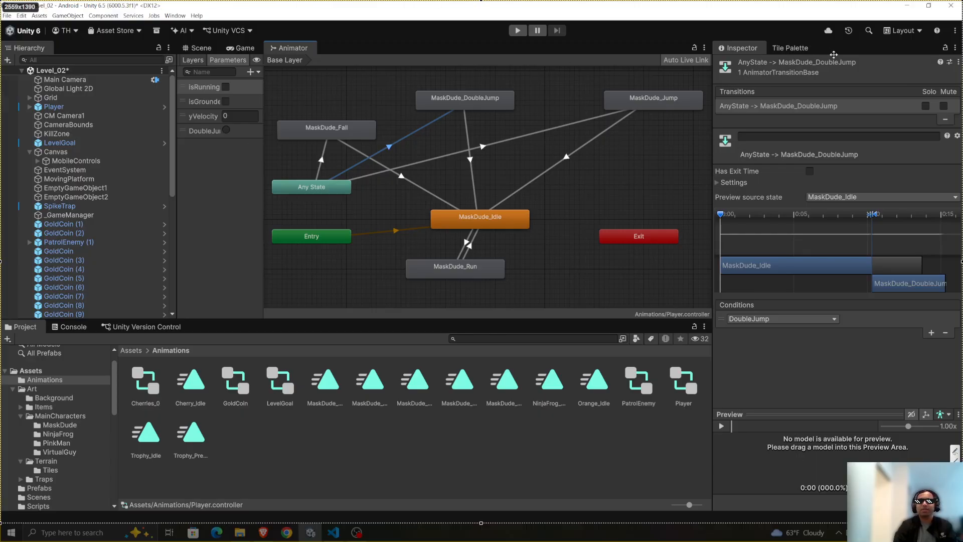
key(ctrl+c)
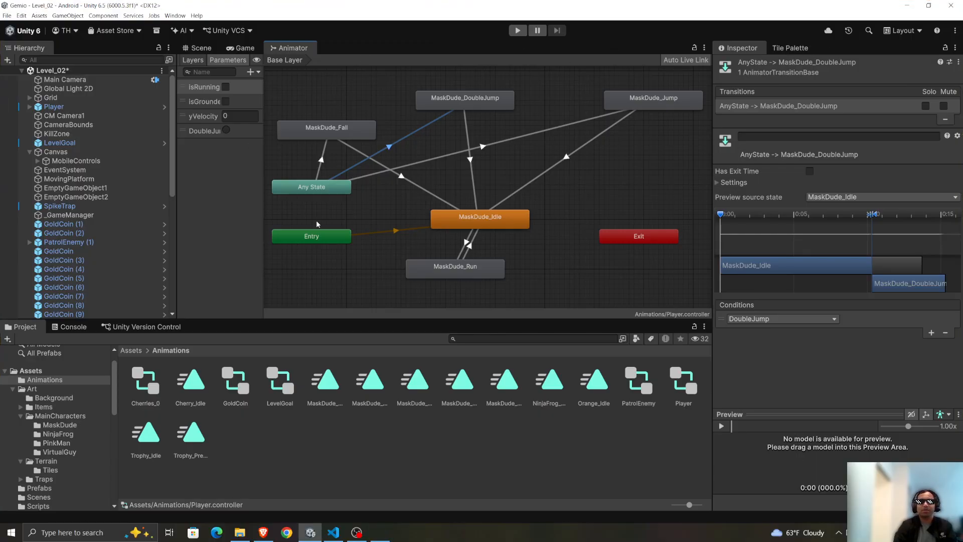
click(263, 533)
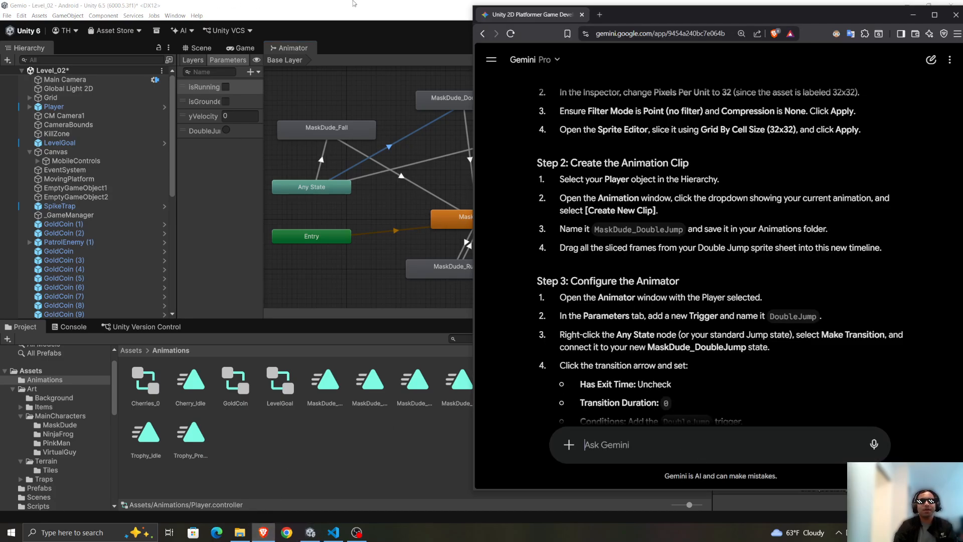
key(ctrl+v)
Back in Unity, select the MaskDude_DoubleJump to MaskDude_Idle transition, capture its settings as a screenshot, and attach it to the same Gemini prompt.
click(388, 20)
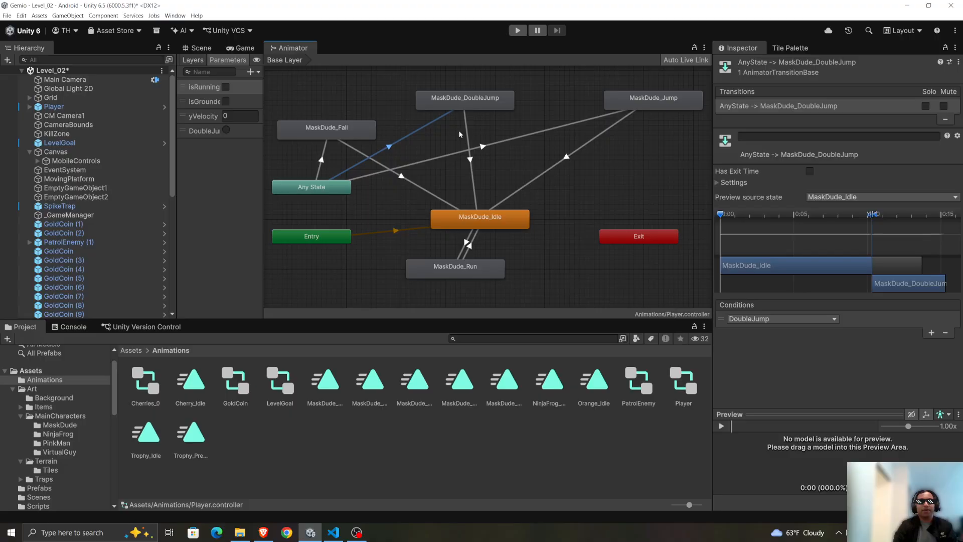
click(470, 160)
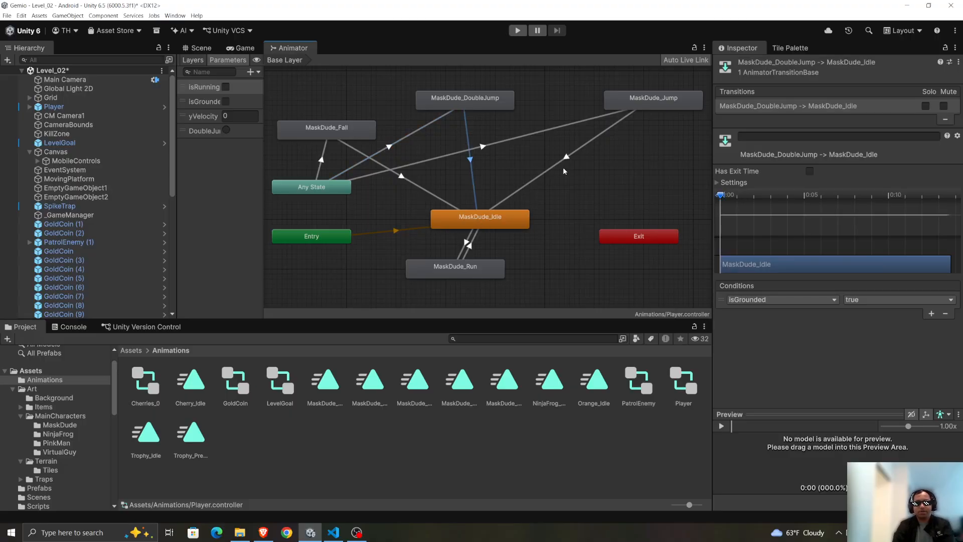
key(Print)
drag(1, 0, 961, 511)
key(ctrl+c)
scroll(832, 213, down, 3)
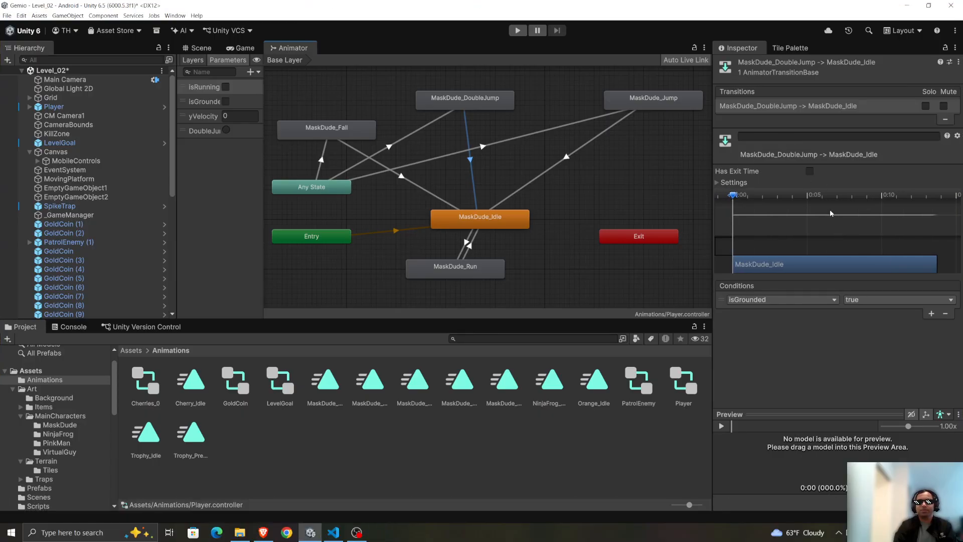
scroll(837, 226, up, 2)
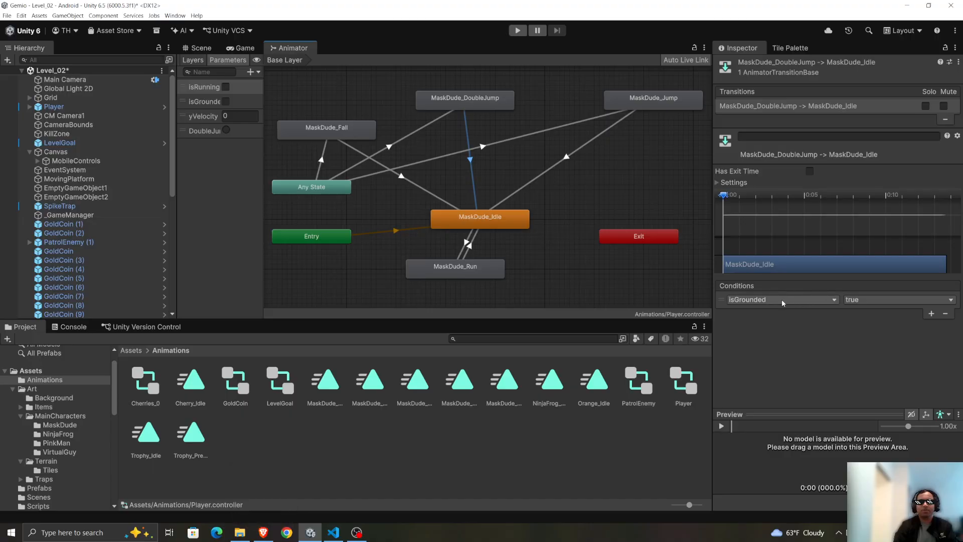
click(264, 532)
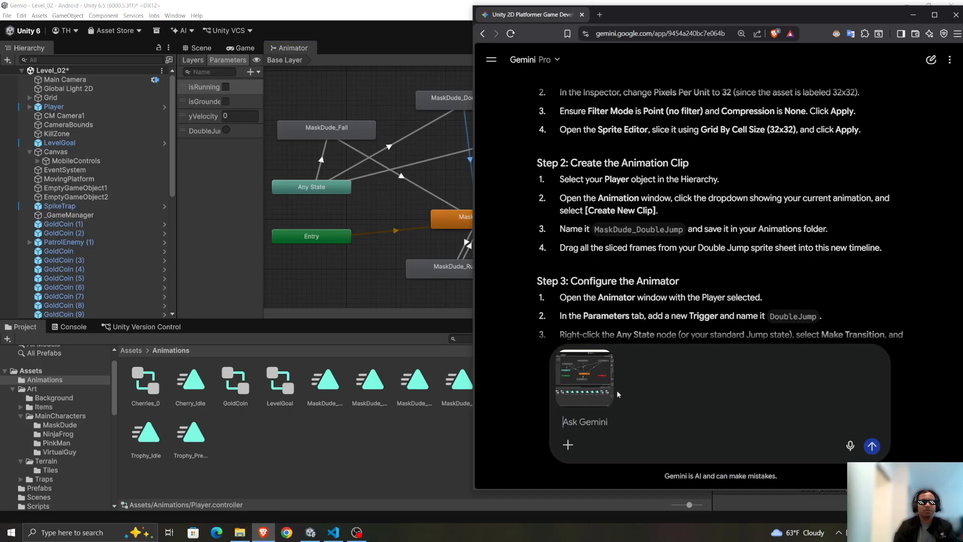
click(270, 443)
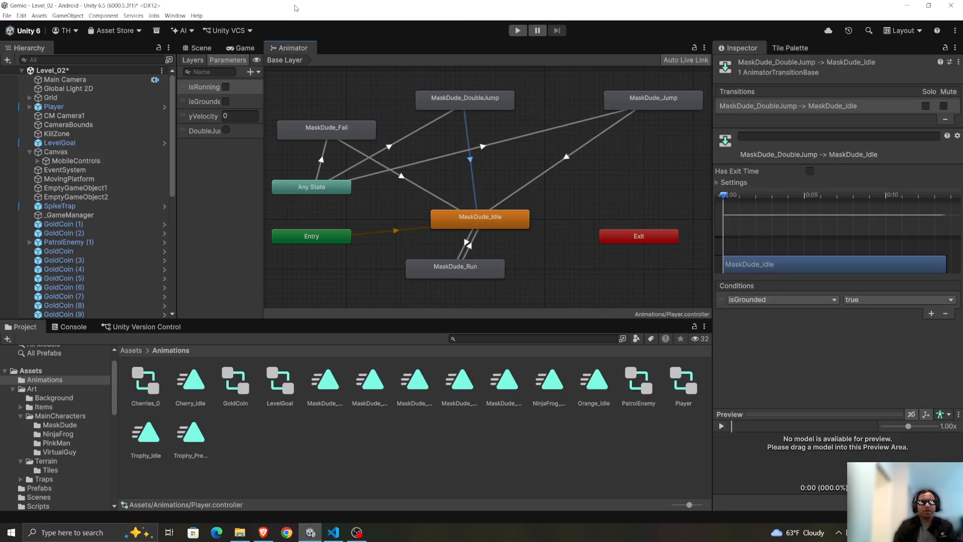
Switch to VS Code and select the entire PlayerController.cs script, looking it over from OnJump up to the first line.
click(333, 533)
key(ctrl+a)
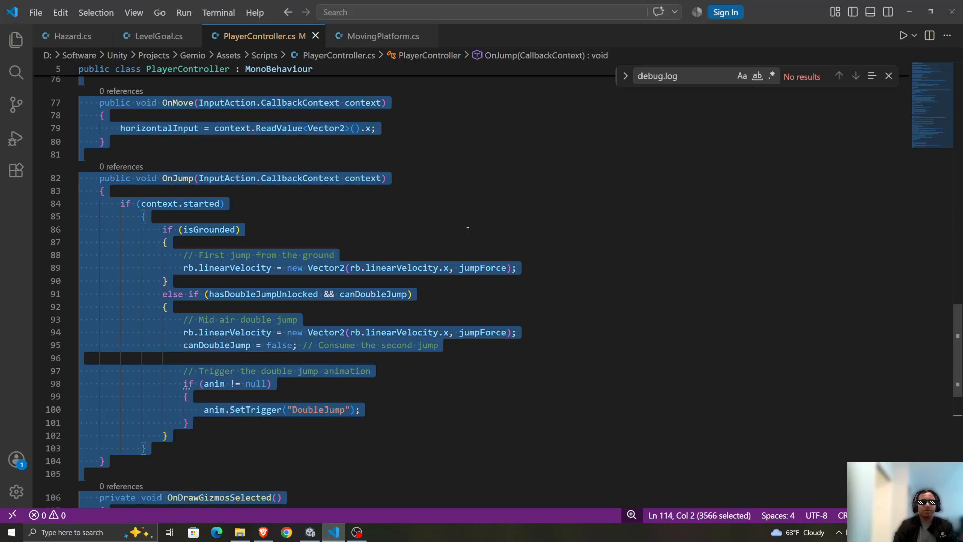
scroll(511, 327, up, 1)
scroll(402, 311, down, 13)
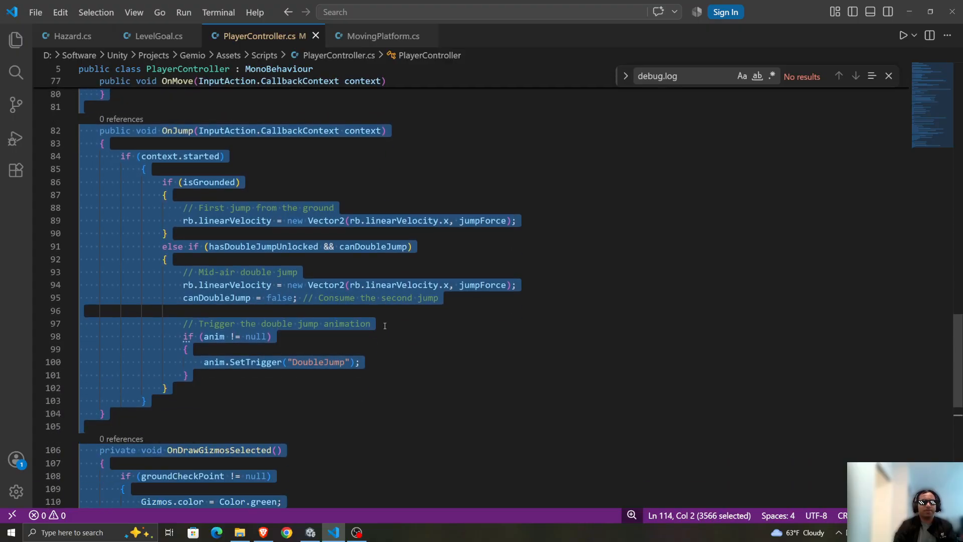
scroll(375, 302, up, 10)
scroll(368, 285, up, 20)
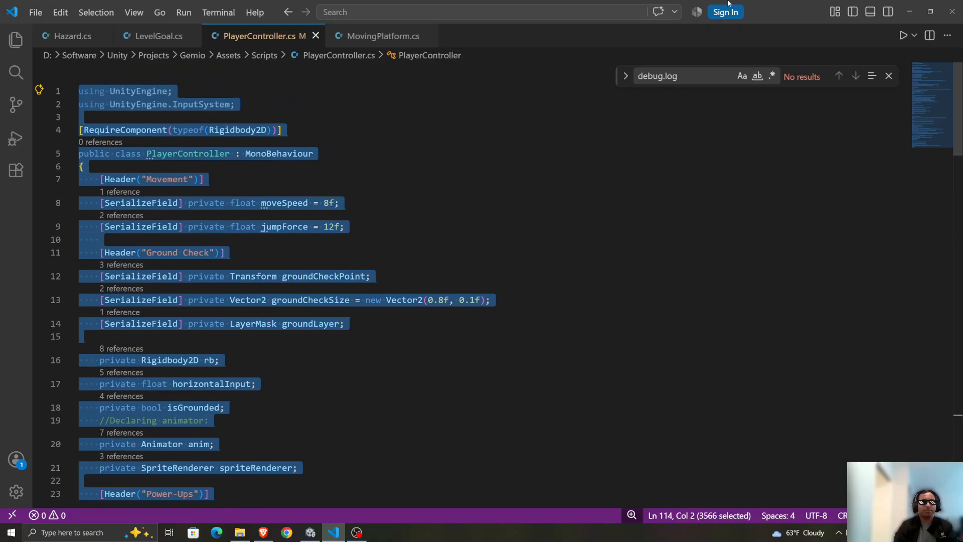
key(alt+Tab)
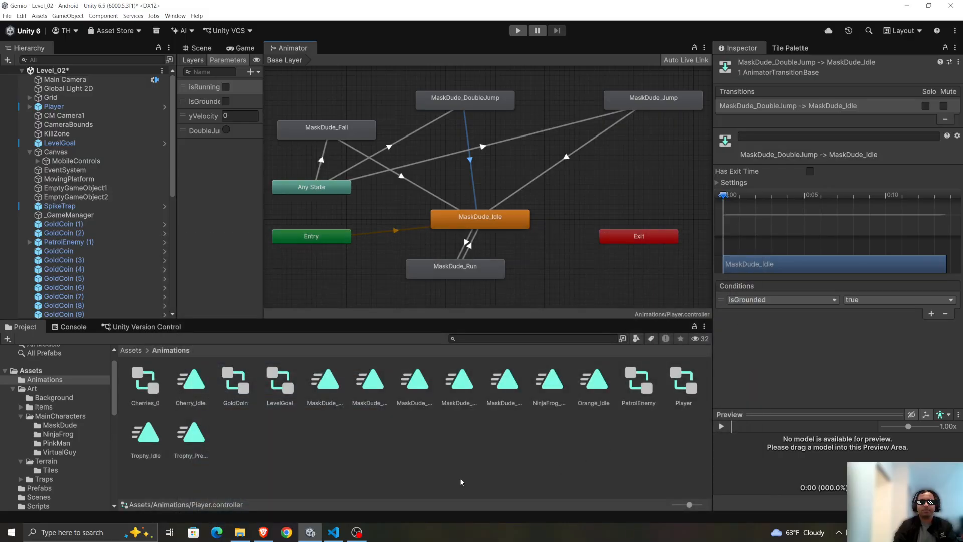
Draft in the Gemini prompt: "Not sure what's going wrong, I have done as instructed but the double jump animation is not working".
click(263, 533)
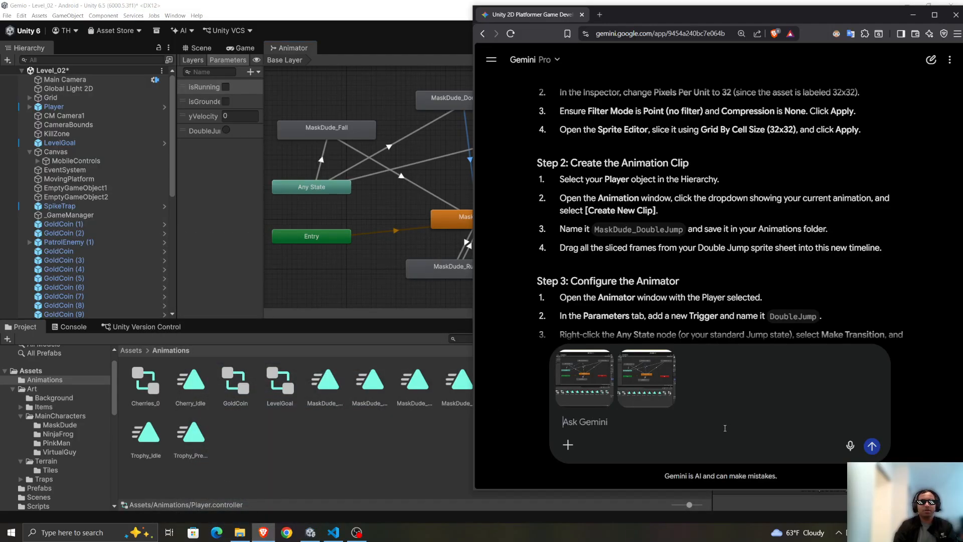
text(Not sure what's)
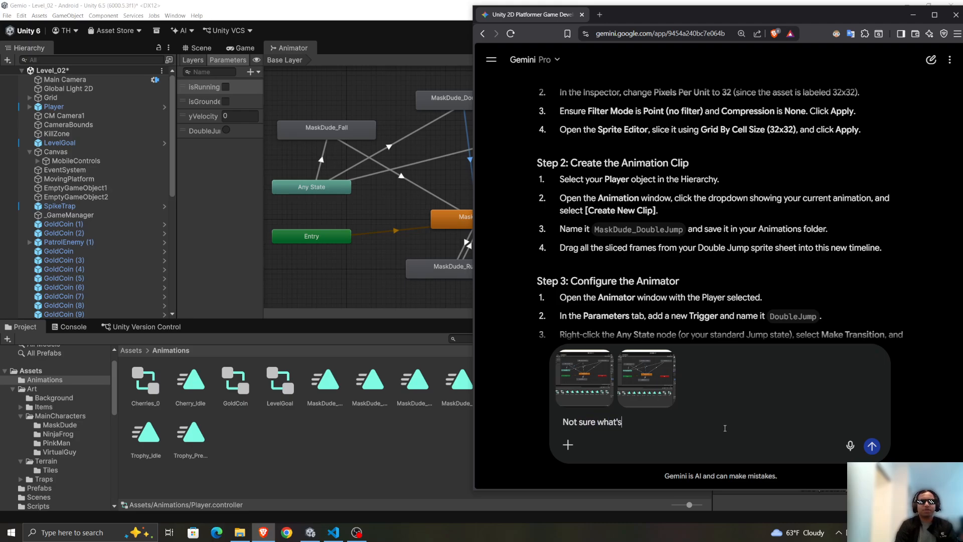
text( going wrong, I h)
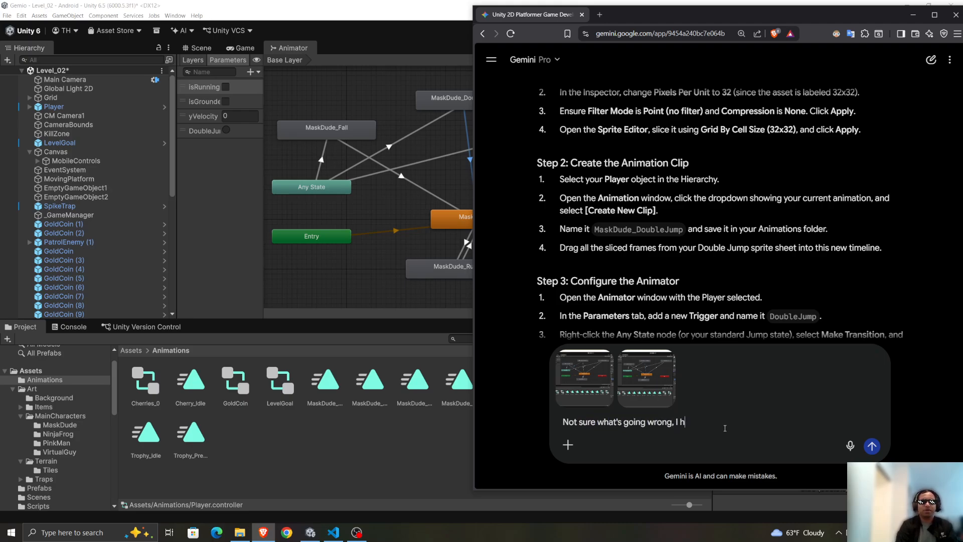
text(ave )
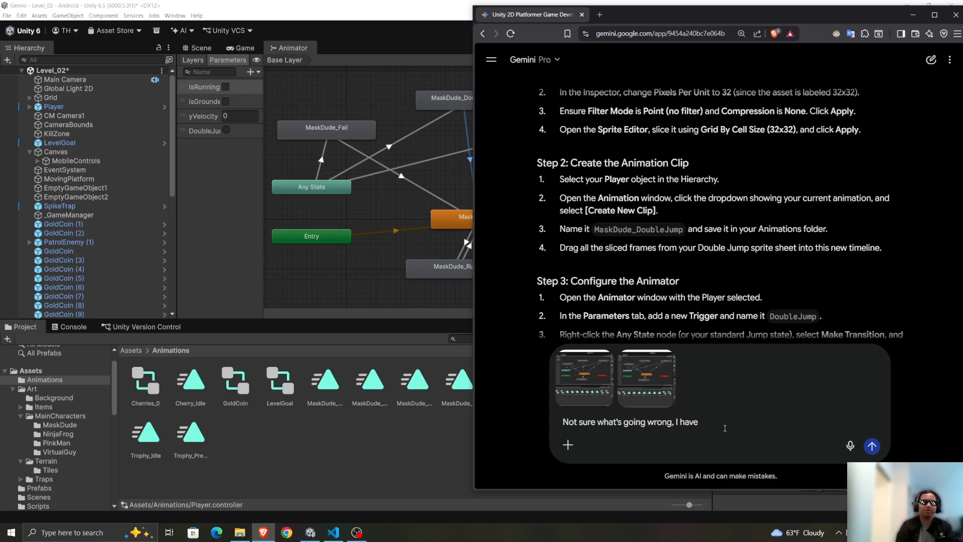
text(done )
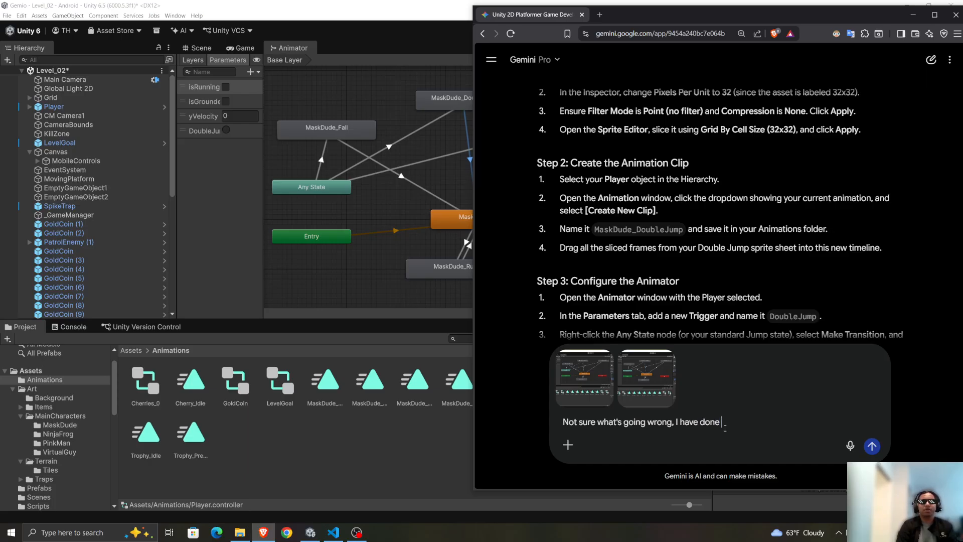
text(as instructed but )
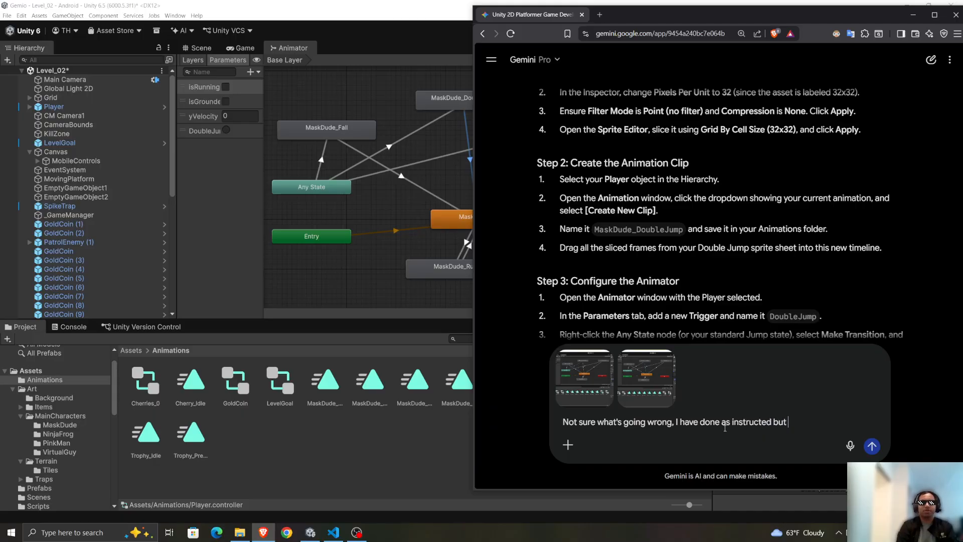
text(the double jump an)
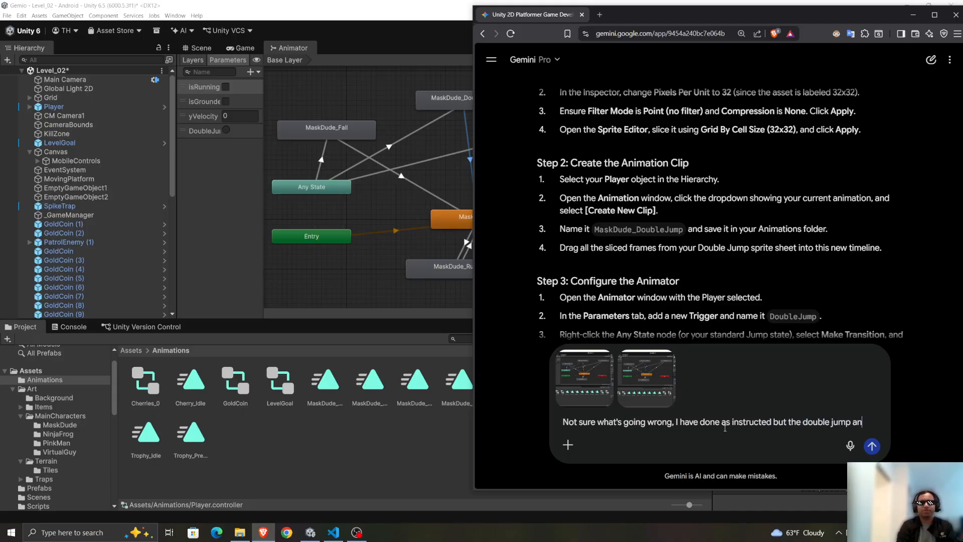
text(imation is not working)
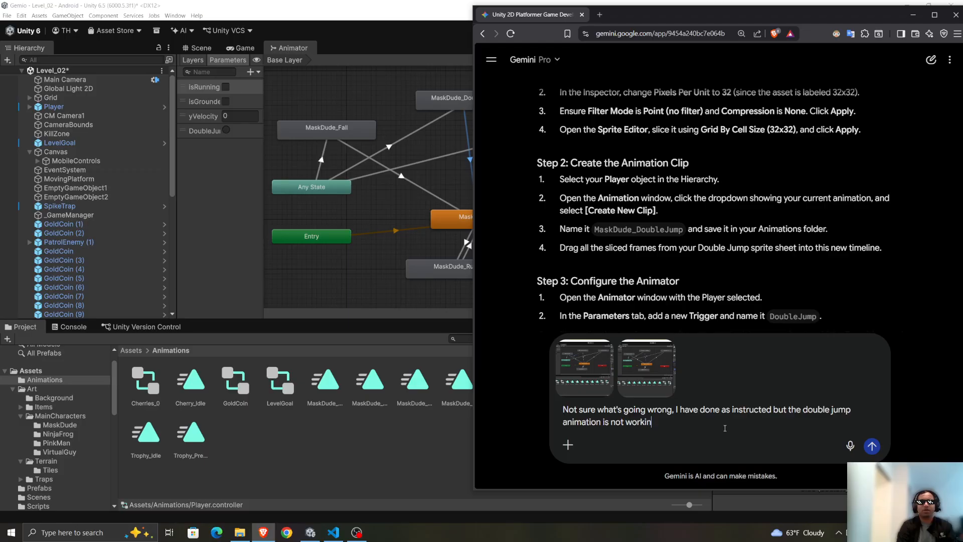
key(shift+Return)
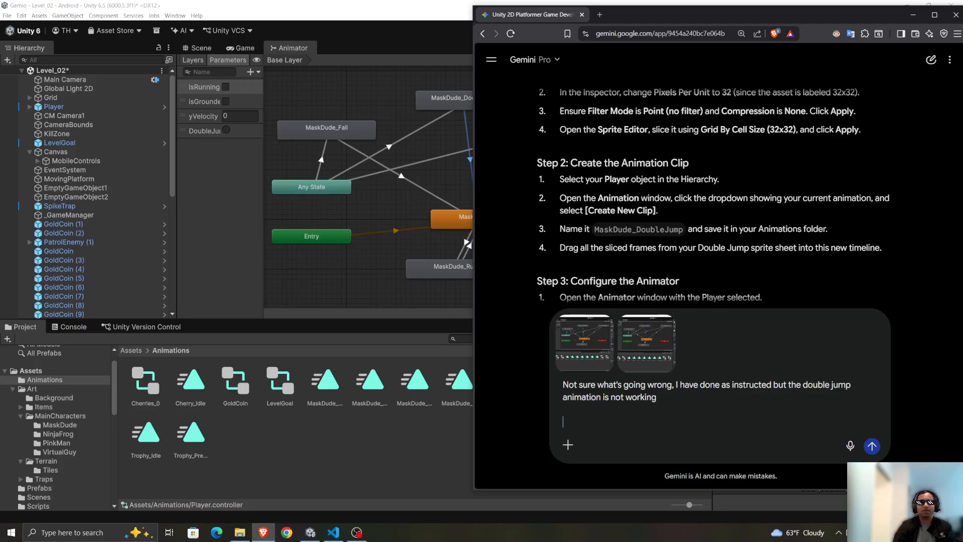
key(Return)
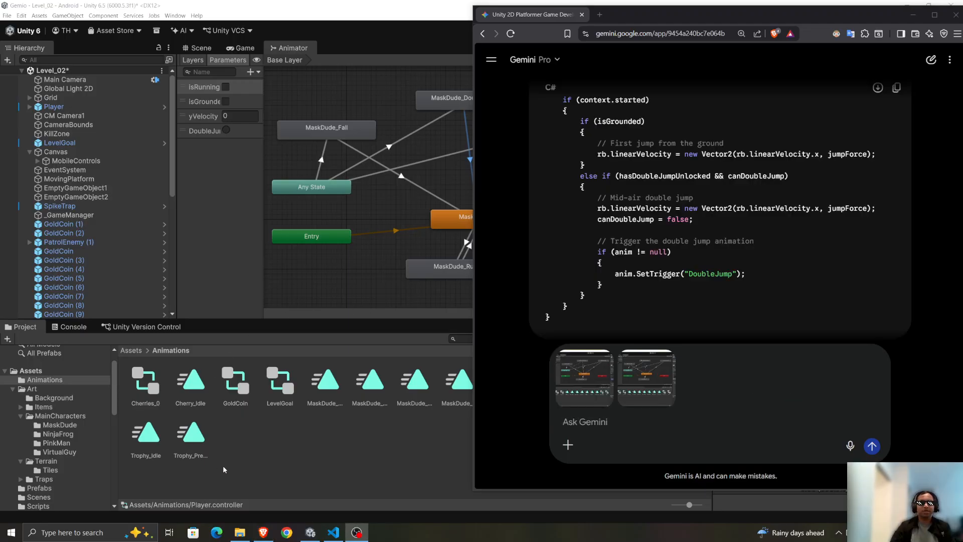
Capture the OnJump method of PlayerController.cs in VS Code as a screenshot and attach it to the Gemini prompt.
click(331, 524)
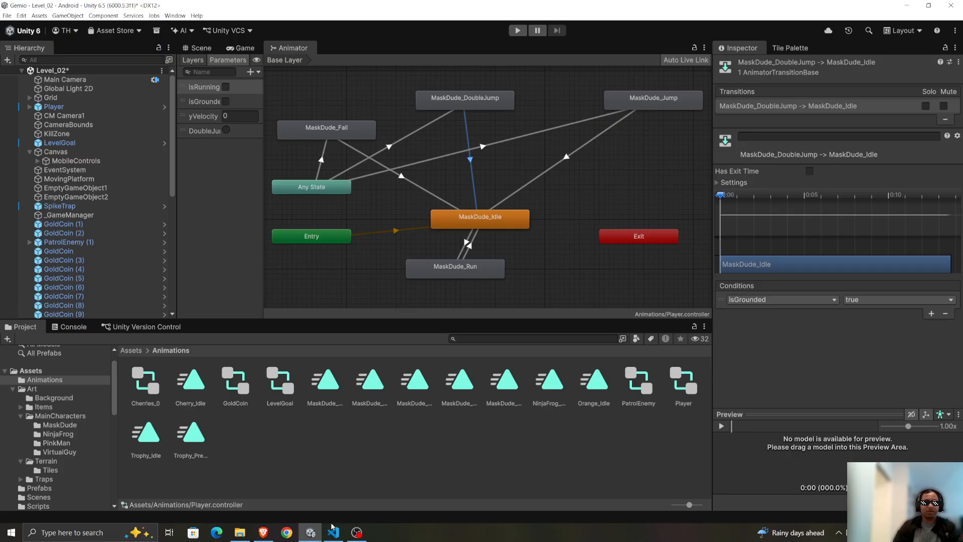
click(332, 526)
scroll(487, 379, down, 1)
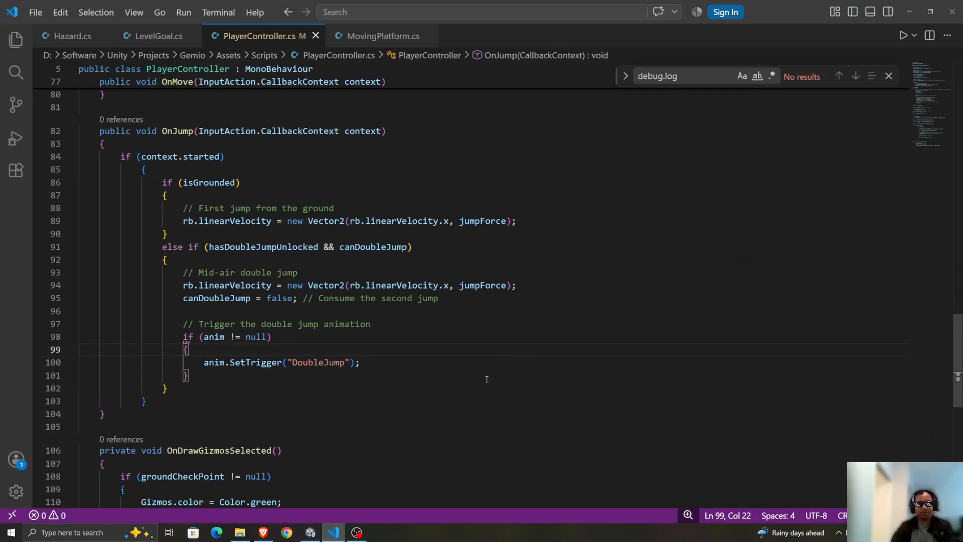
key(super+shift+s)
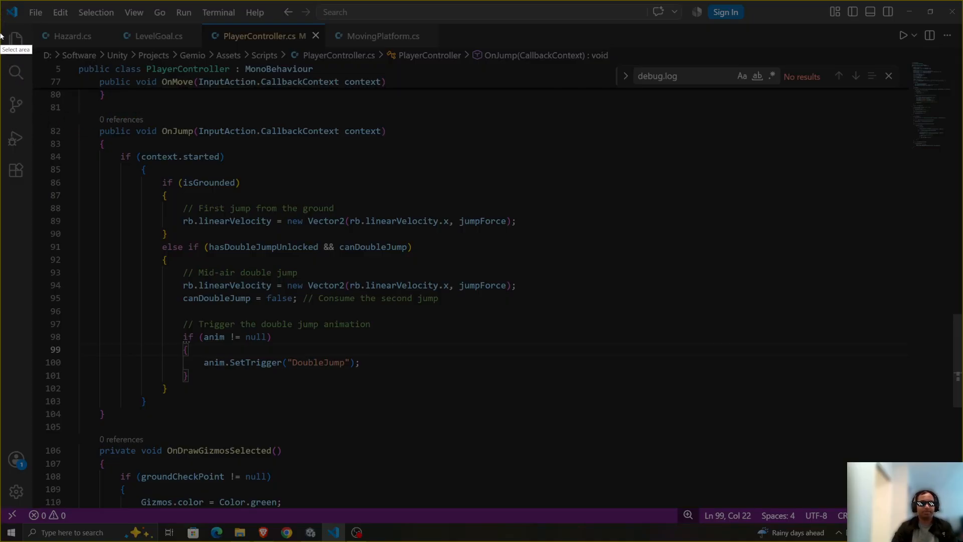
mouse_move(44, 107)
mouse_down()
mouse_move(716, 370)
mouse_move(603, 428)
mouse_up()
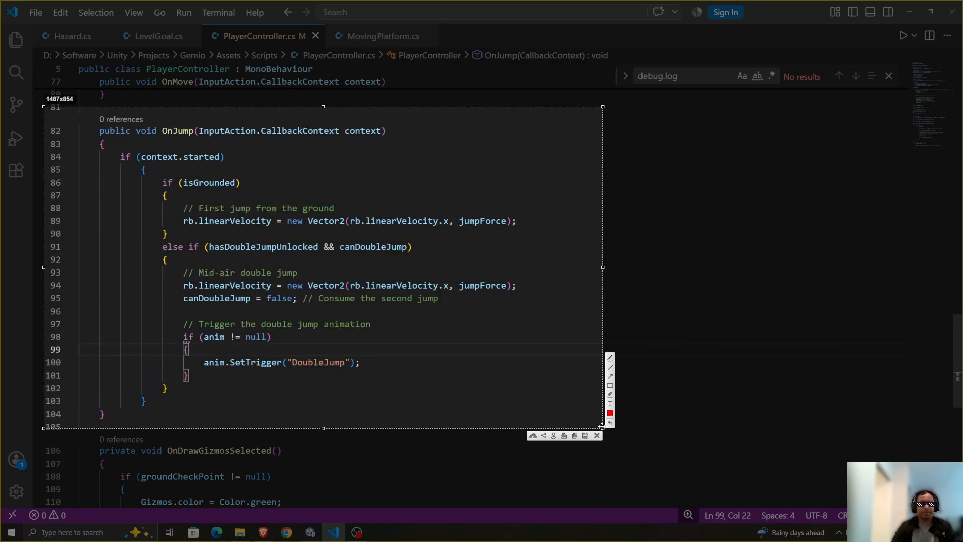
key(ctrl+c)
click(266, 531)
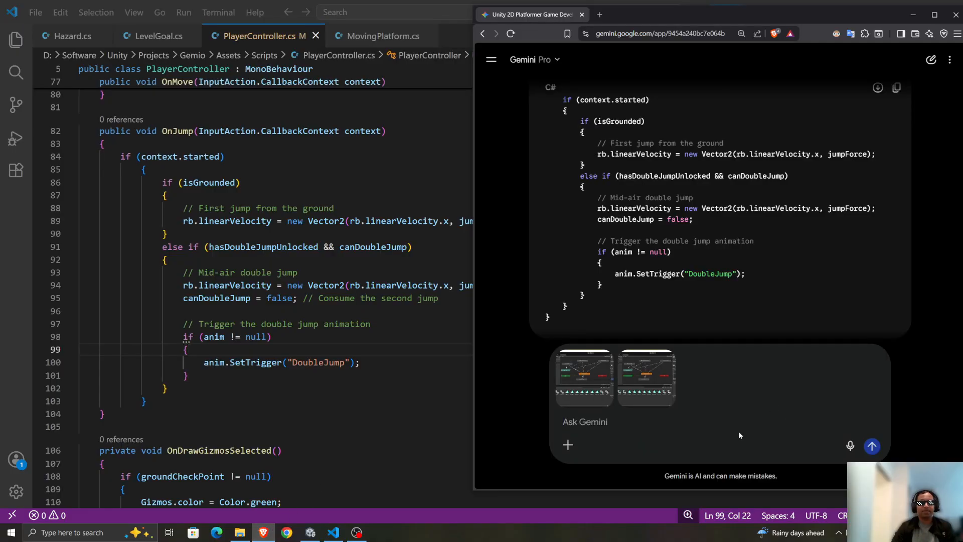
key(ctrl+v)
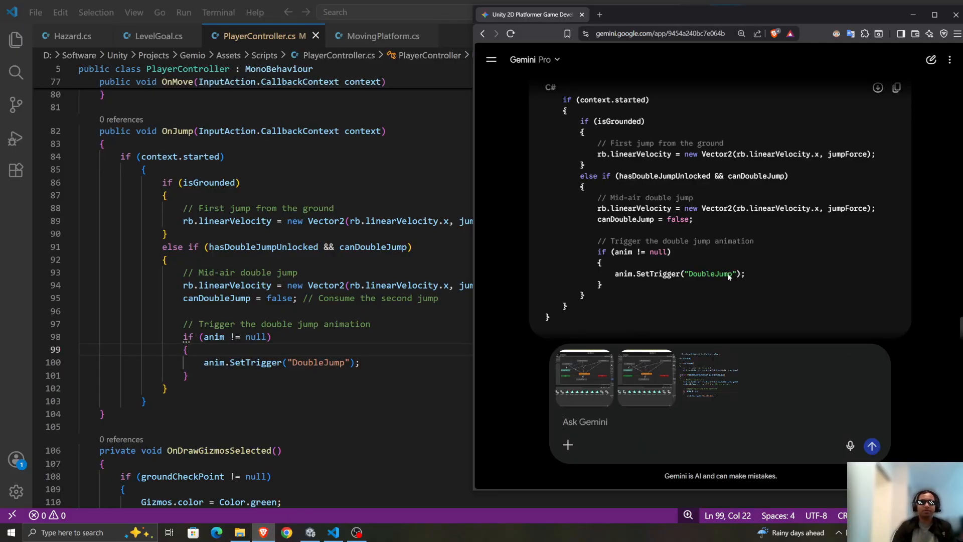
Write in the Gemini prompt: "Not sure what happened but the double jump animation is not working.".
text(Not sure what happ)
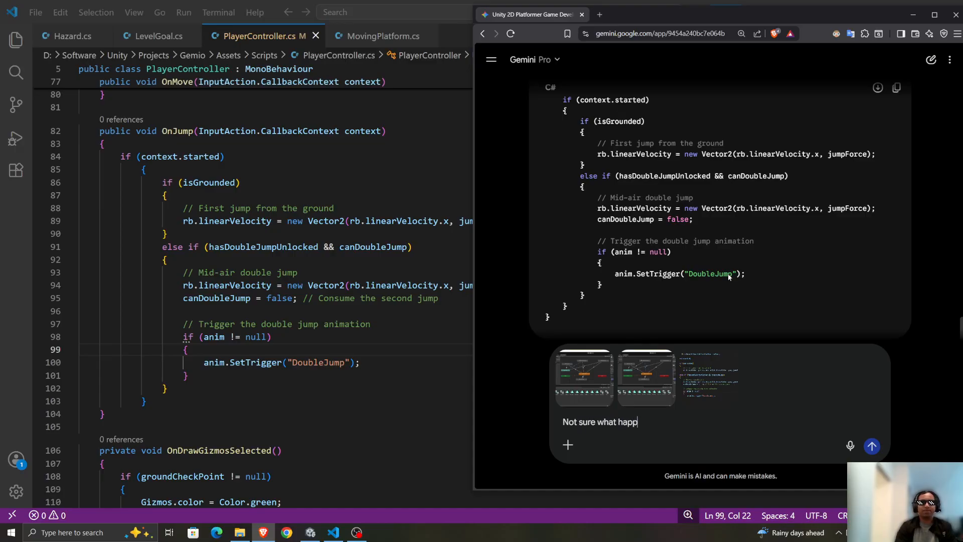
text(ened but the double ju)
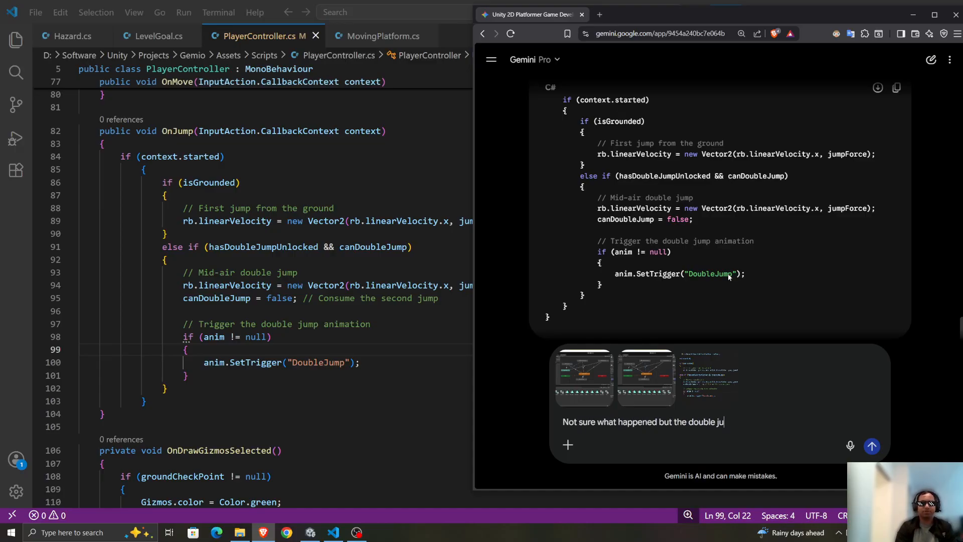
text(mp animation is not wo)
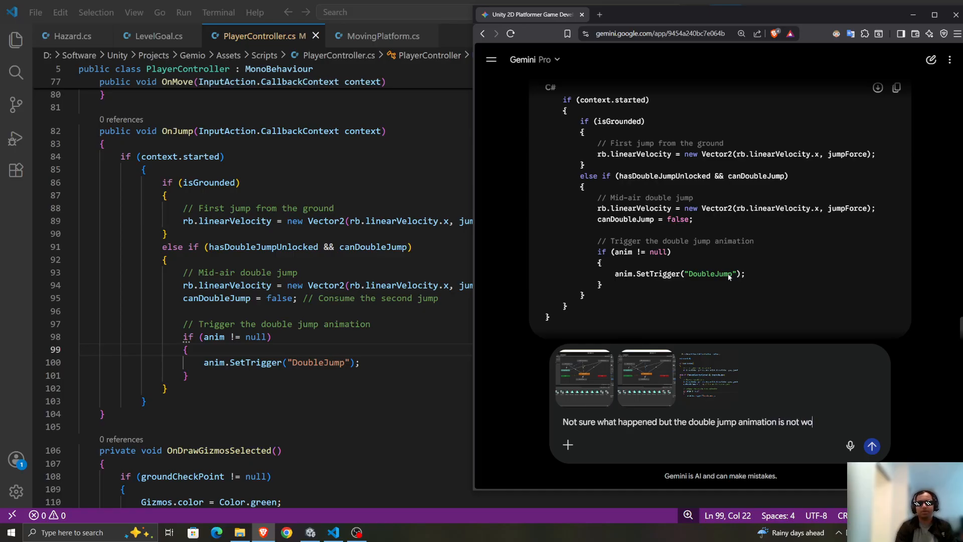
text(rking.)
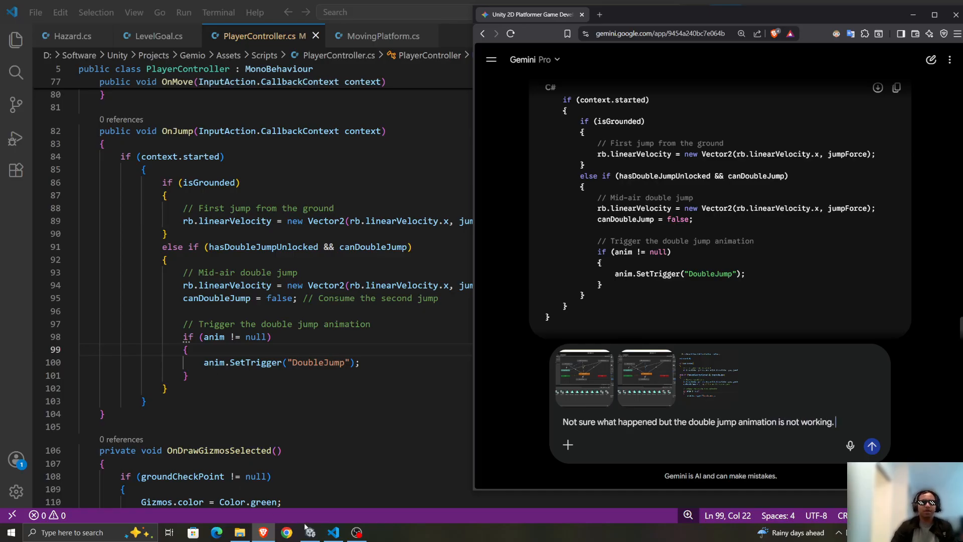
Glance at the Animator graph in Unity, return to Gemini and send the drafted double jump question with its attached screenshots.
click(309, 530)
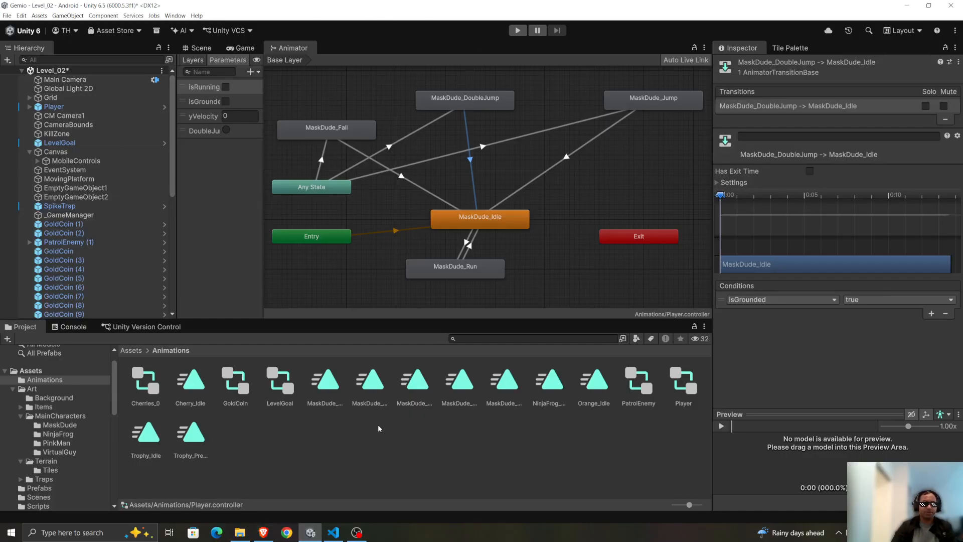
click(907, 5)
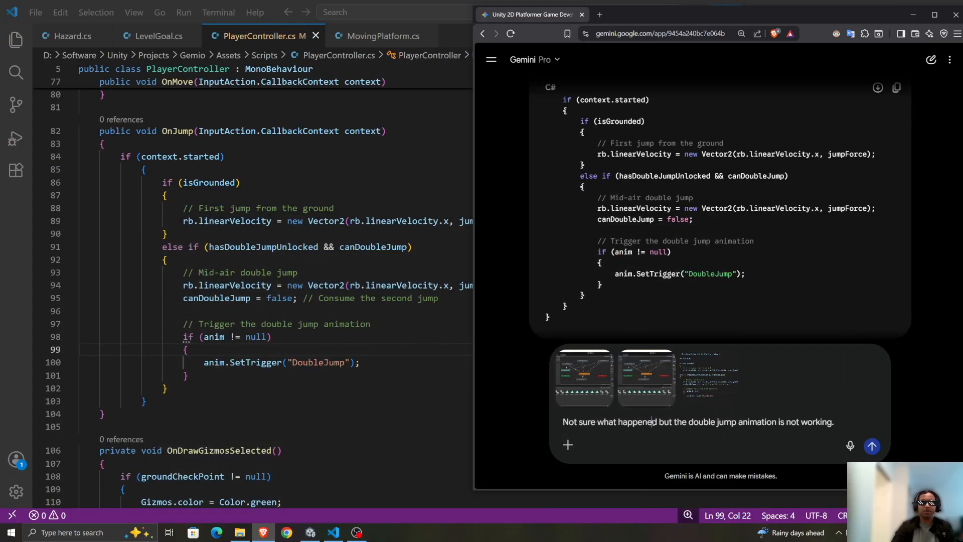
key(Return)
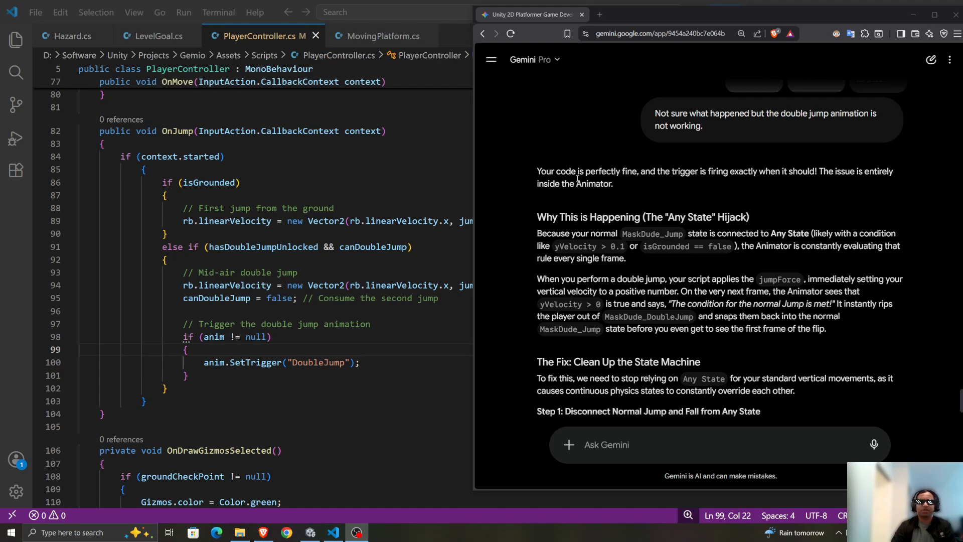
Read Gemini's explanation of why the double jump animation fails, covering the "Any State" Hijack section.
drag(576, 183, 613, 184)
scroll(651, 185, down, 1)
click(757, 189)
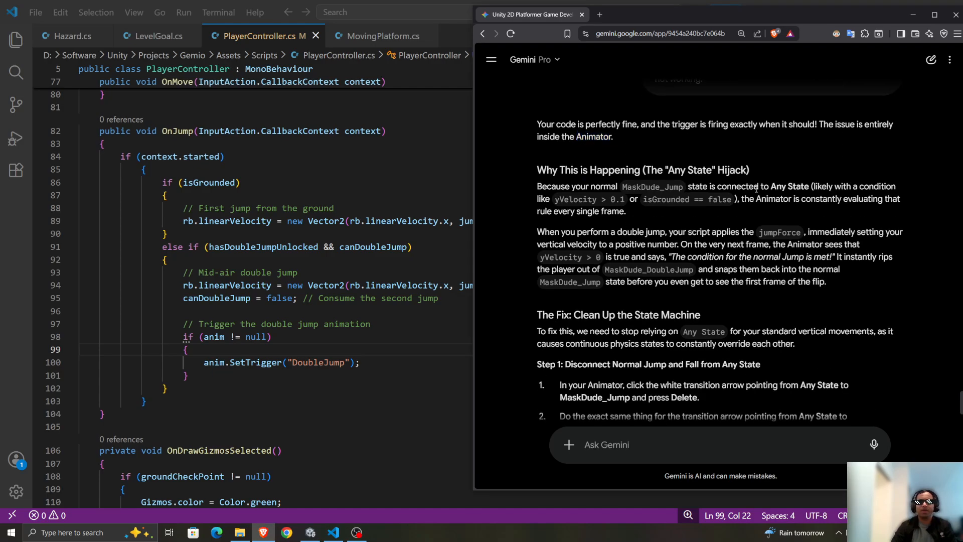
drag(676, 202, 813, 204)
click(811, 220)
scroll(558, 199, down, 1)
scroll(557, 199, up, 1)
drag(538, 187, 709, 188)
scroll(640, 183, down, 1)
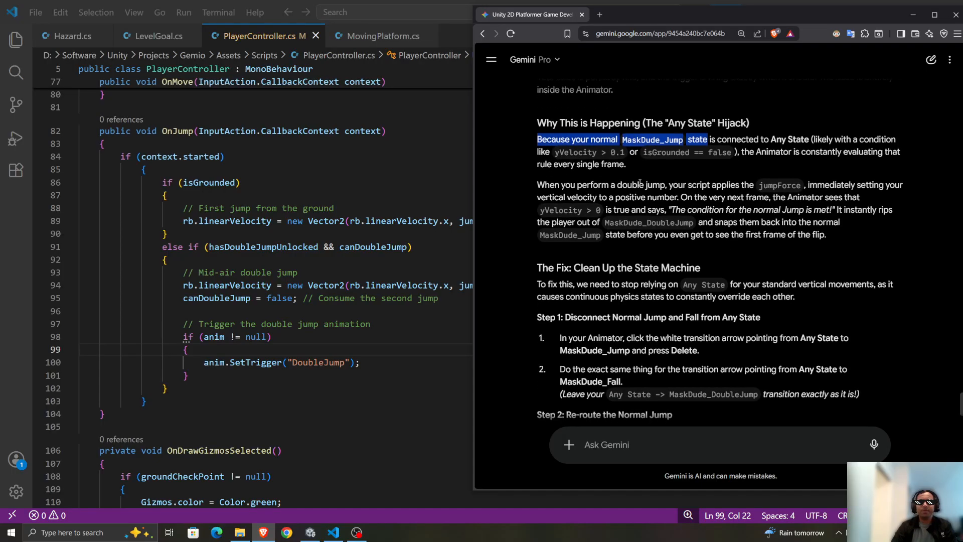
click(628, 159)
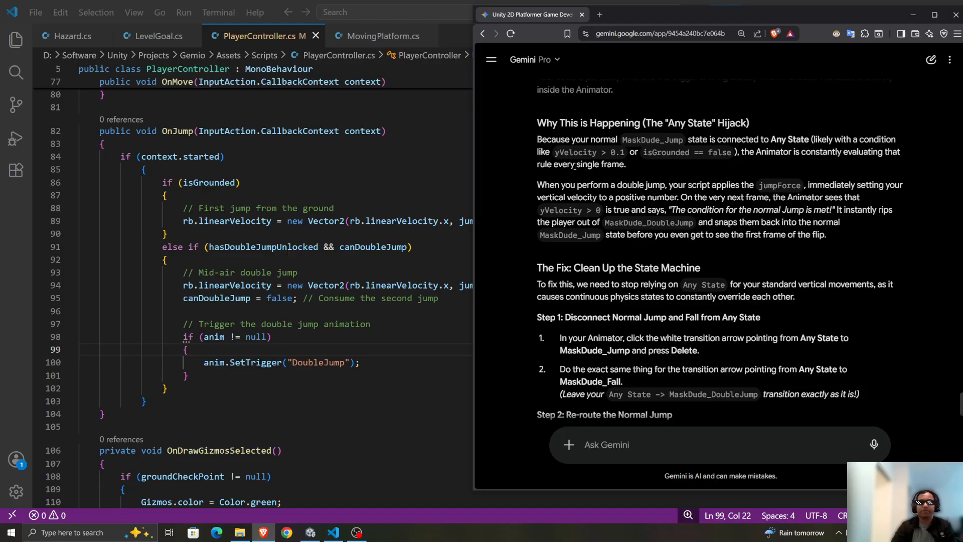
scroll(647, 174, down, 1)
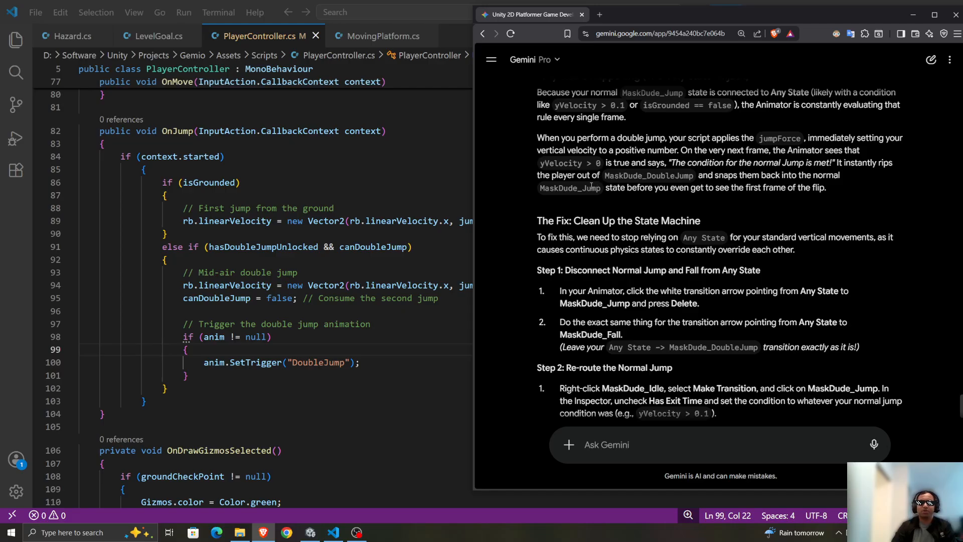
drag(632, 188, 696, 189)
click(759, 204)
Read Gemini's state machine fix, from disconnecting Jump and Fall from Any State through re-routing the normal jump and fall states.
scroll(763, 198, down, 1)
scroll(507, 157, down, 1)
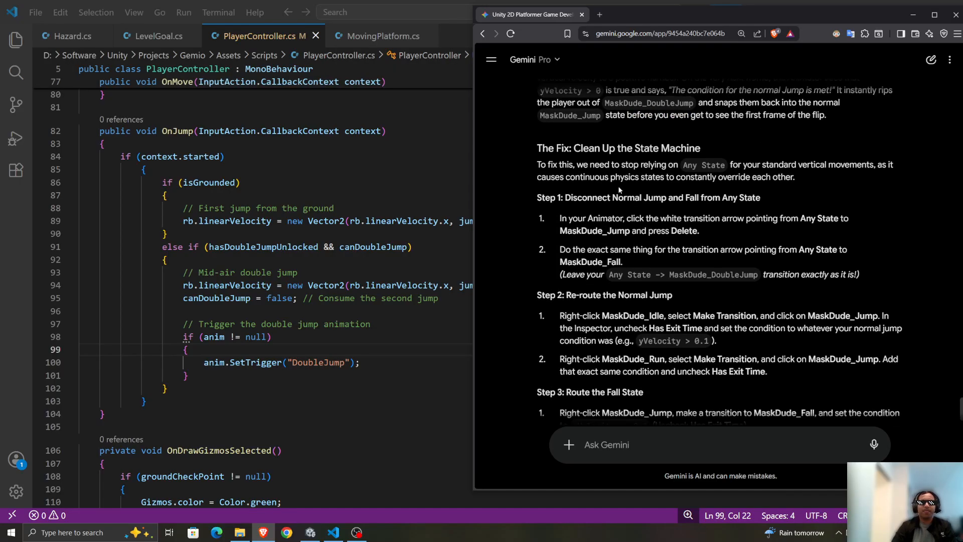
drag(596, 127, 702, 127)
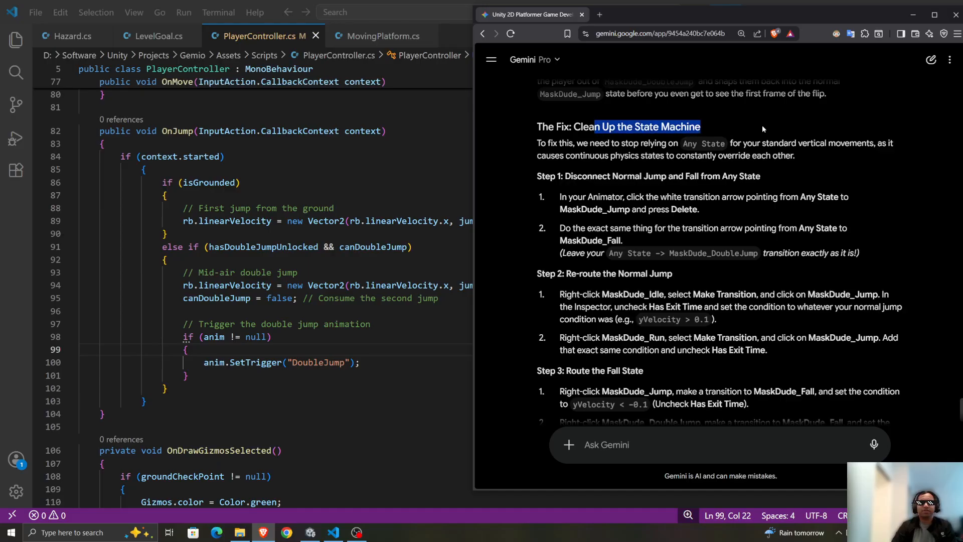
click(729, 145)
drag(539, 145, 757, 146)
click(712, 143)
click(778, 152)
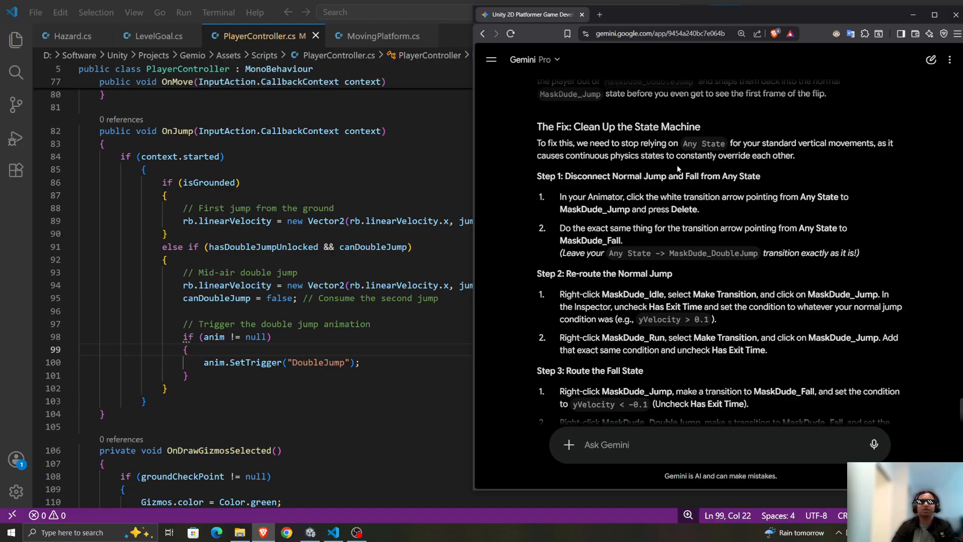
scroll(602, 176, down, 1)
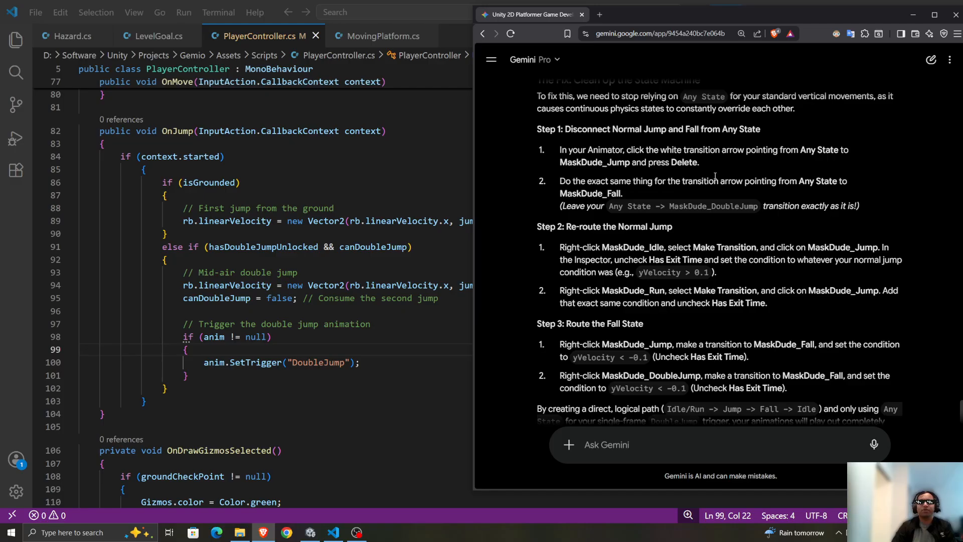
drag(536, 129, 873, 167)
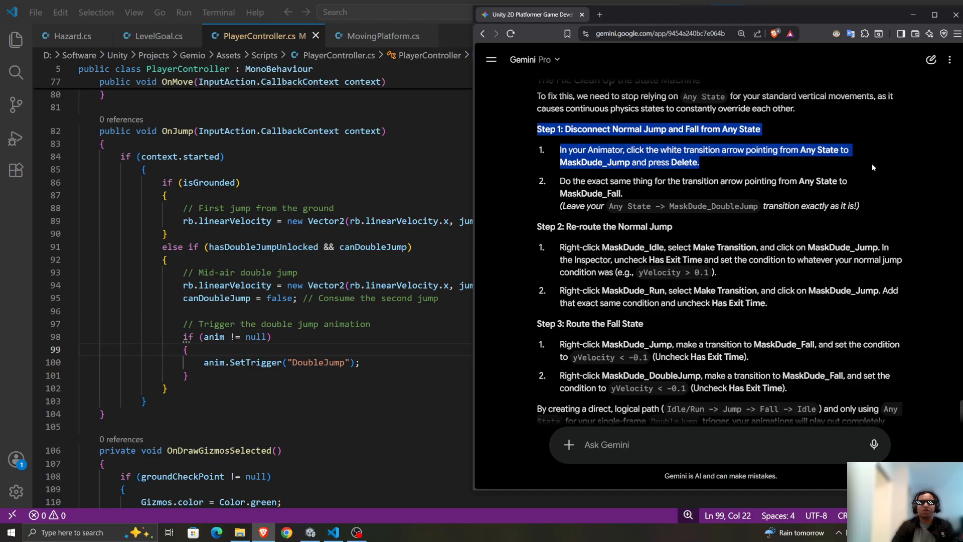
click(655, 145)
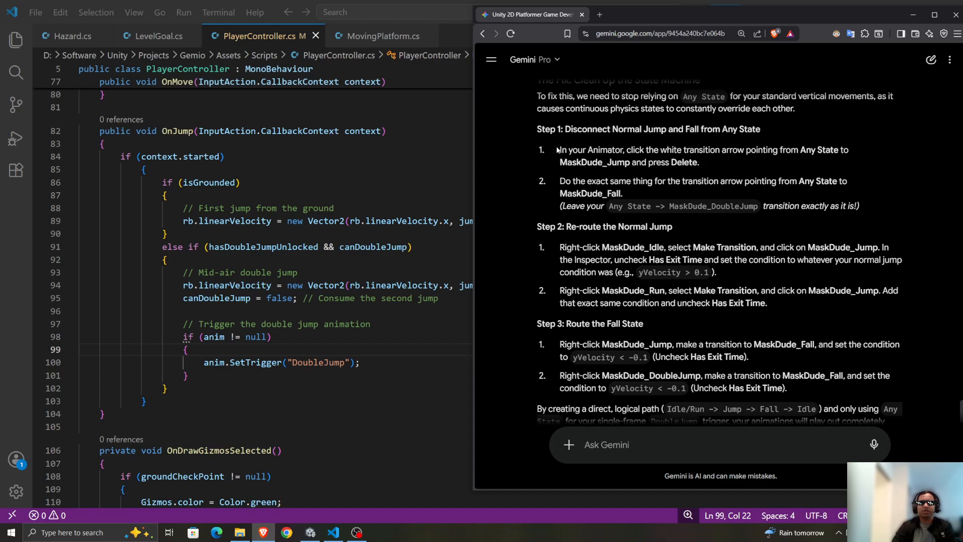
drag(559, 148, 887, 200)
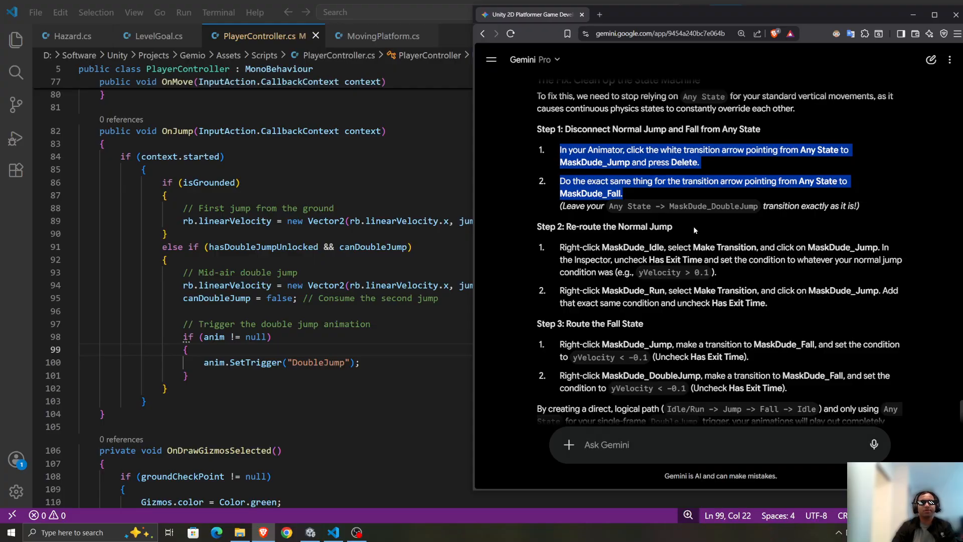
Clear the Gemini and VS Code windows off the screen and switch to the player's Animator graph in Unity.
drag(707, 191, 962, 190)
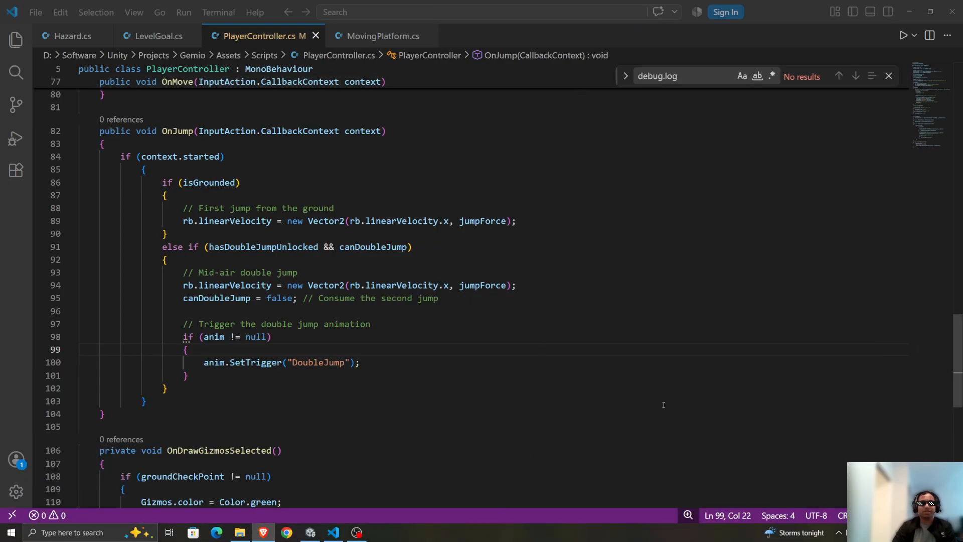
click(909, 20)
click(908, 20)
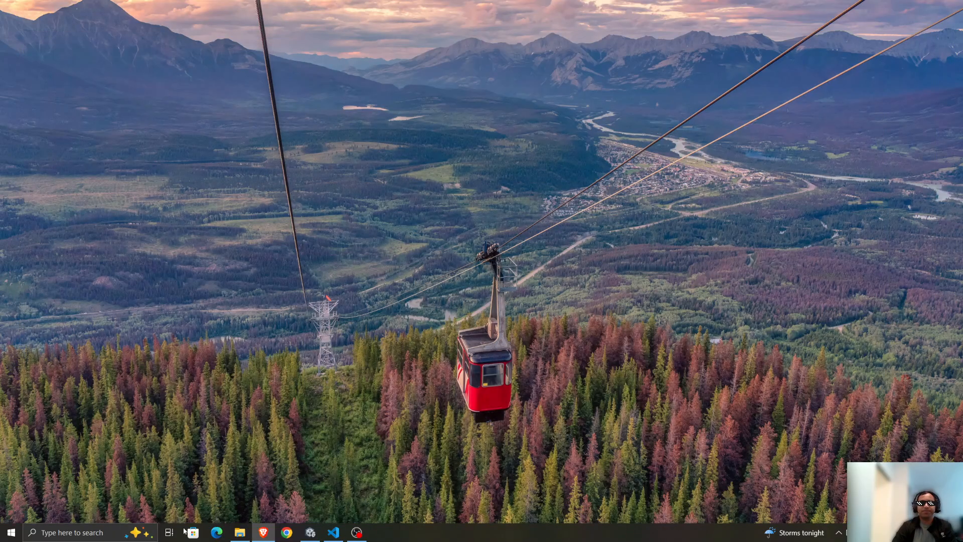
click(311, 533)
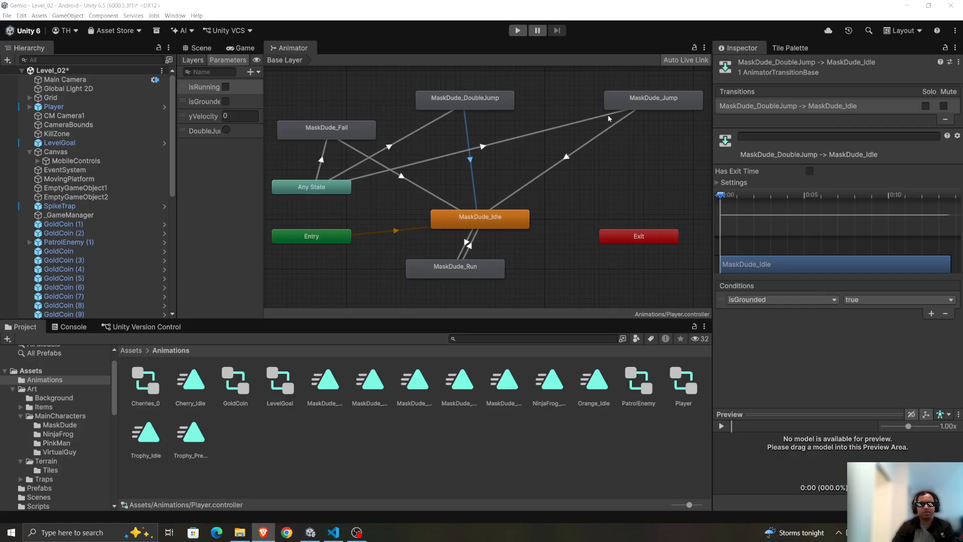
Delete the transitions from Any State to MaskDude_Jump and from Any State to MaskDude_Fall.
click(427, 161)
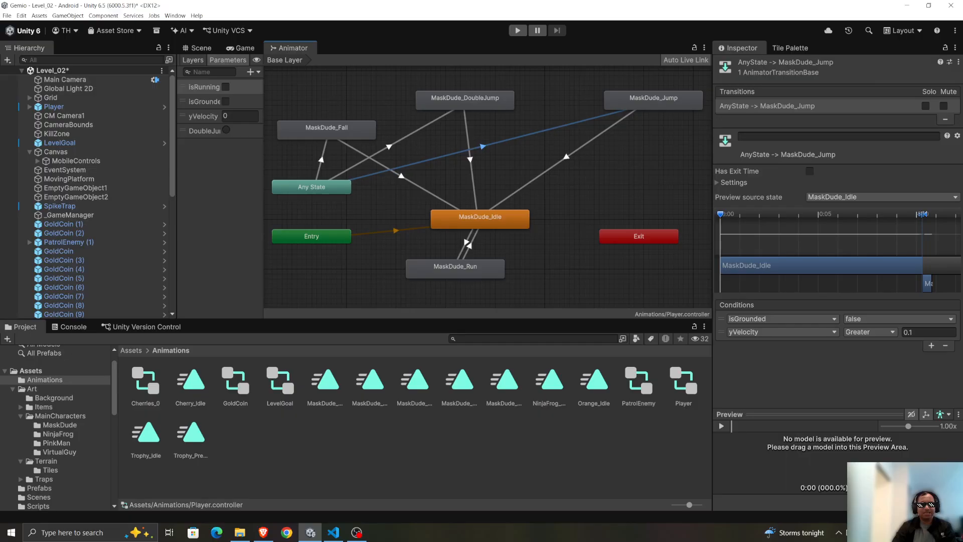
key(Delete)
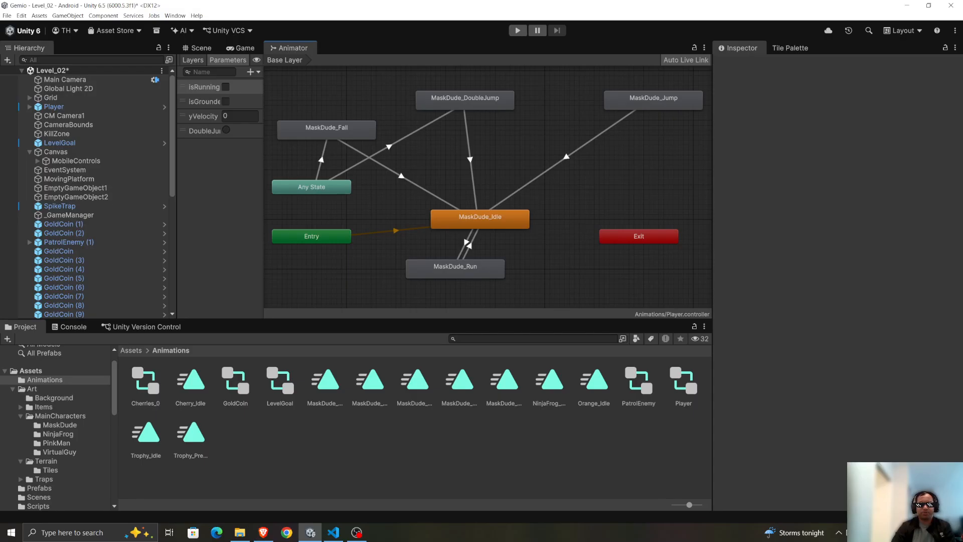
click(324, 161)
key(Delete)
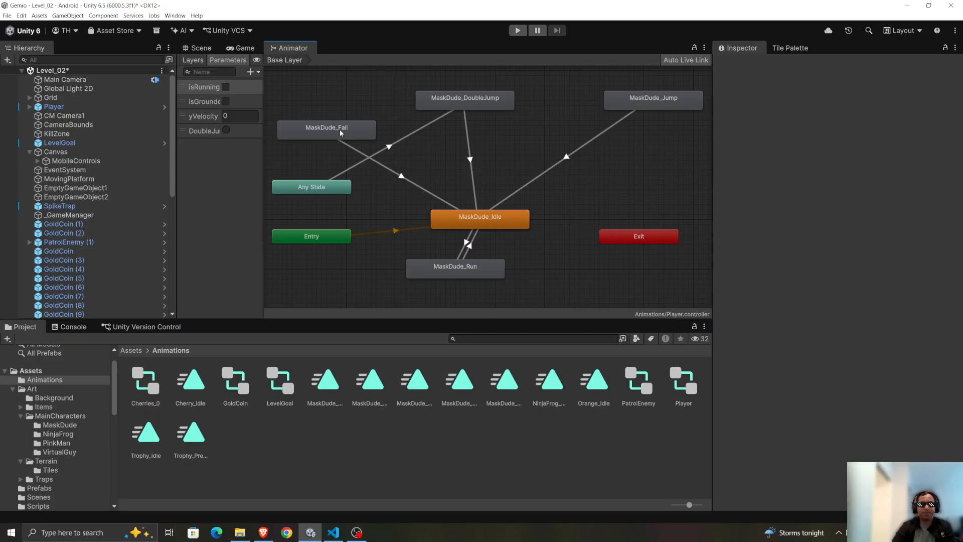
Create a transition from MaskDude_Idle to MaskDude_Jump, disable its Has Exit Time and expand its settings.
right_click(506, 228)
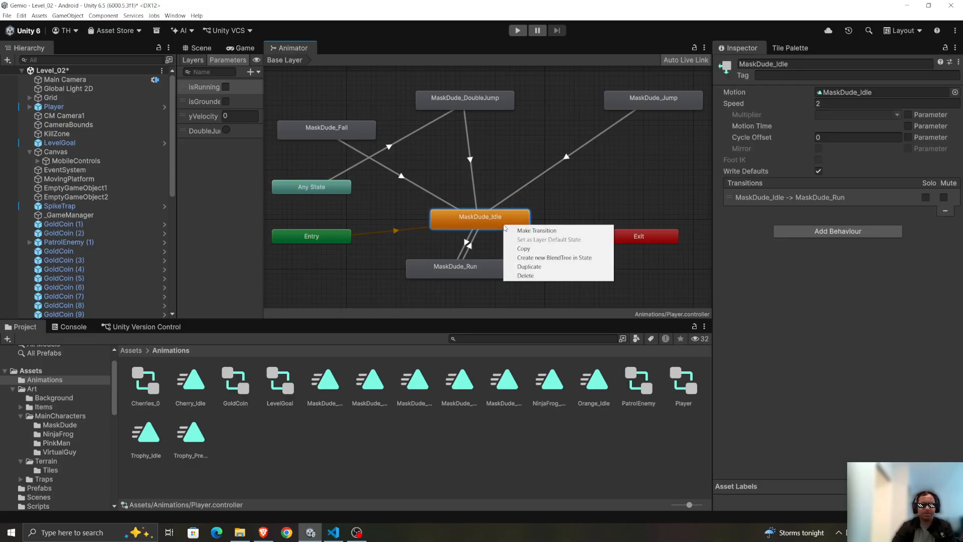
click(557, 232)
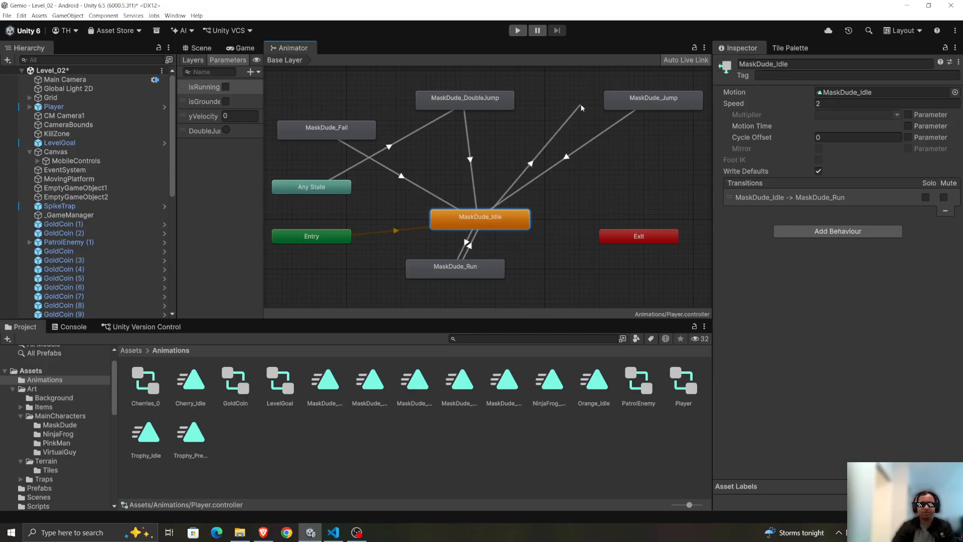
click(605, 93)
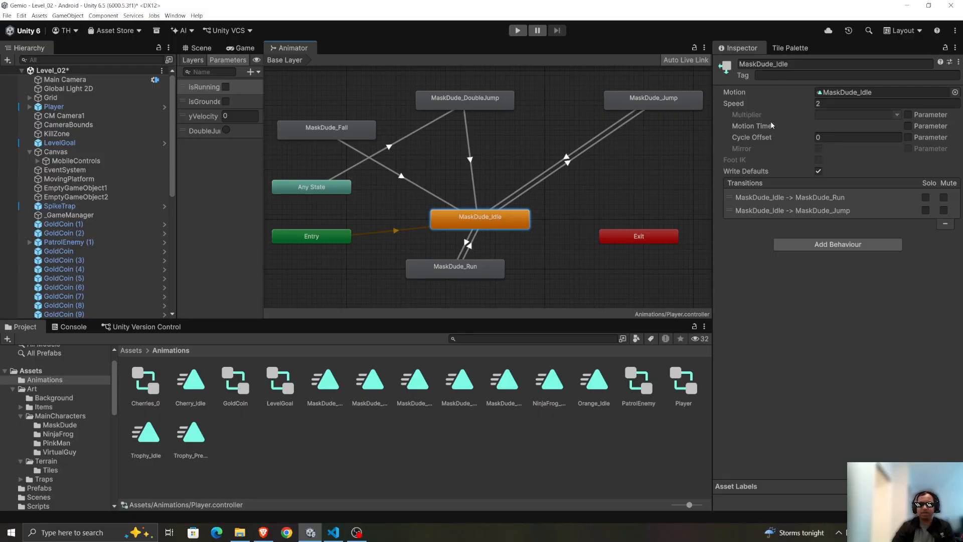
click(568, 162)
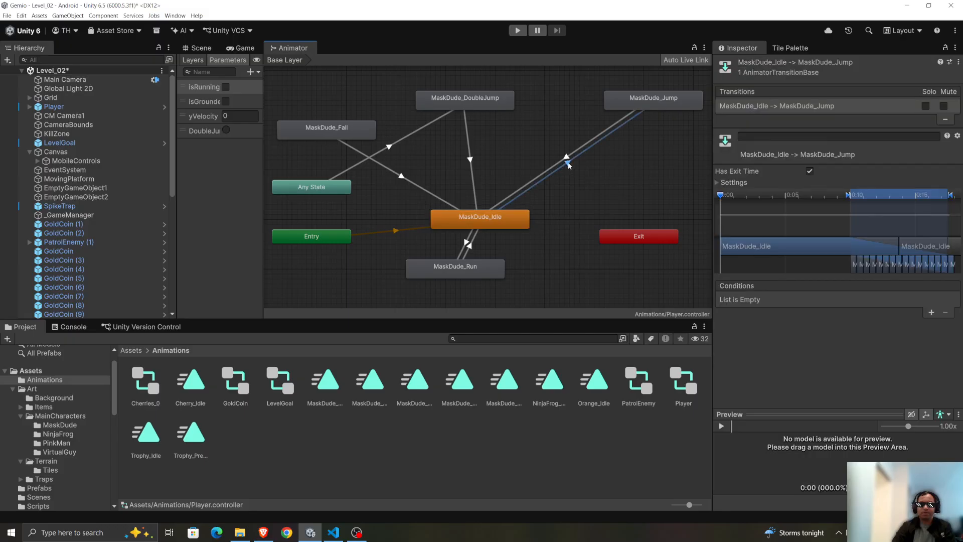
click(810, 171)
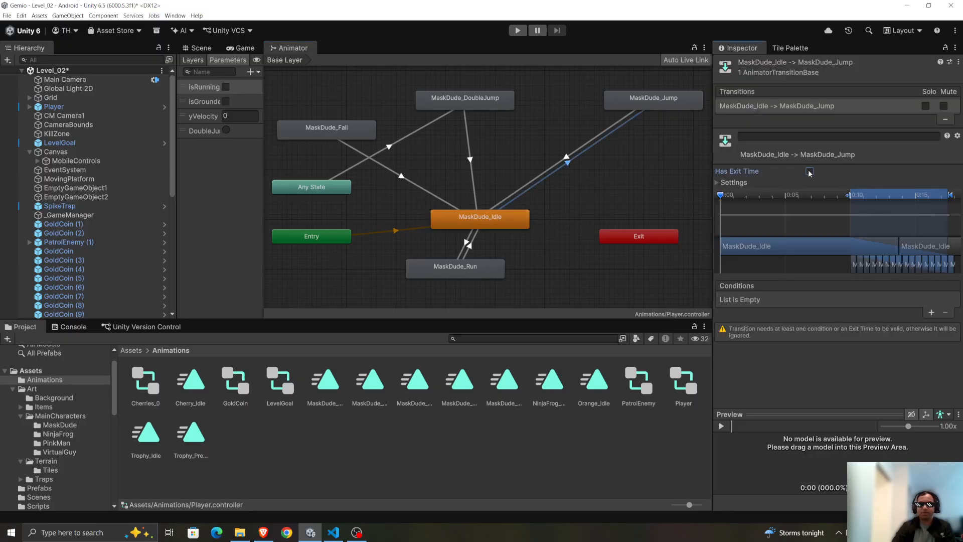
click(741, 185)
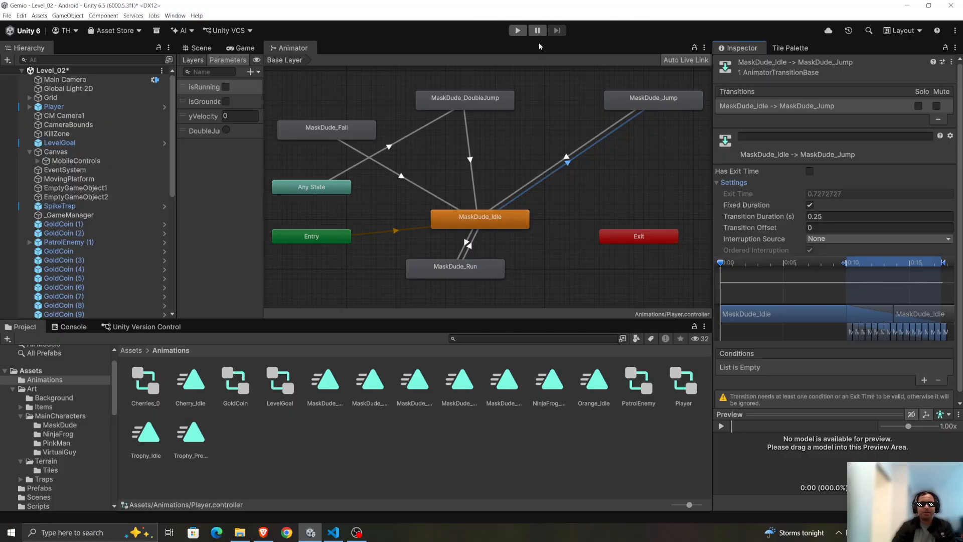
Undo the new MaskDude_Idle to MaskDude_Jump transition and the deletions of the Any State transitions to Jump and Fall.
key(ctrl+z)
key(ctrl+z)
key(ctrl+z)
key(ctrl+z)
key(ctrl+z)
key(ctrl+z)
key(ctrl+z)
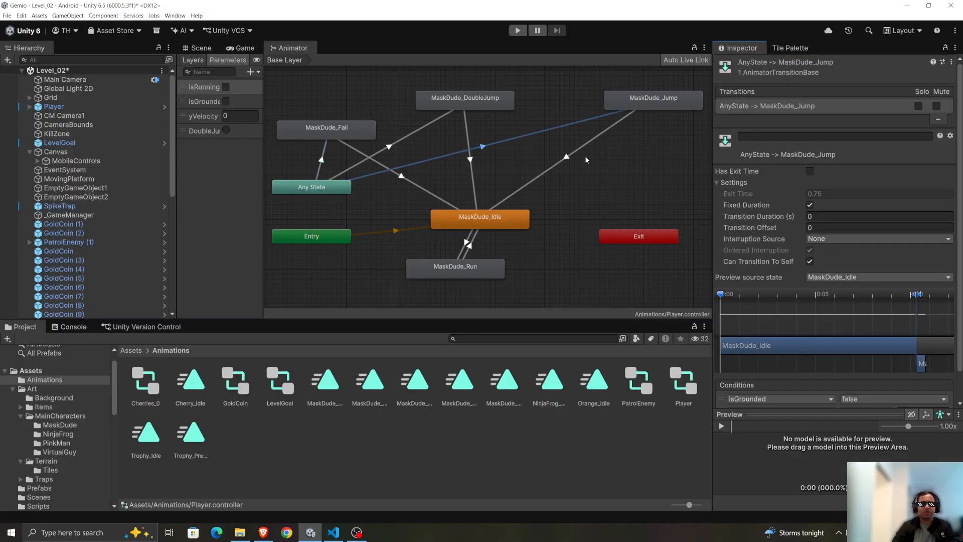
key(ctrl+z)
key(ctrl+z)
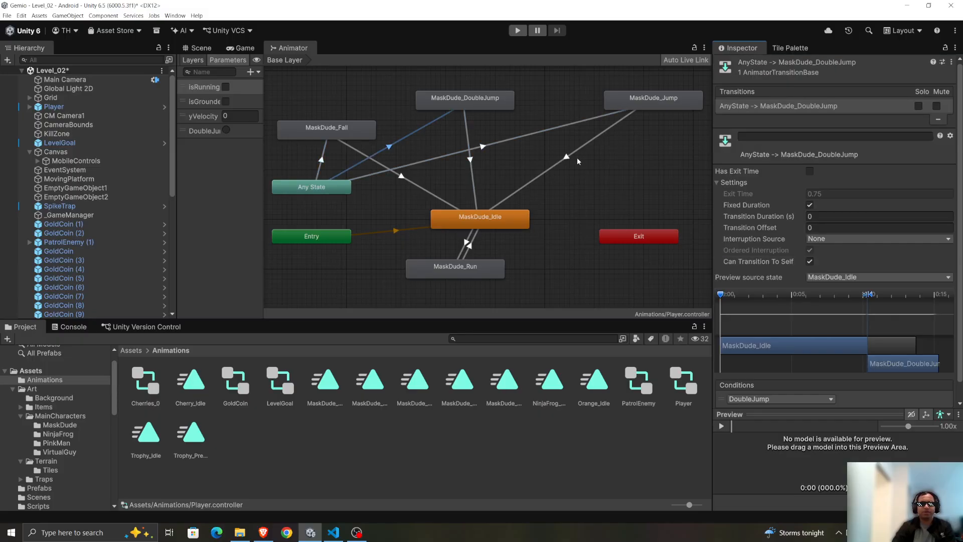
Check the undo history, and return to the Any State to MaskDude_Jump transition to examine its conditions.
key(ctrl+h)
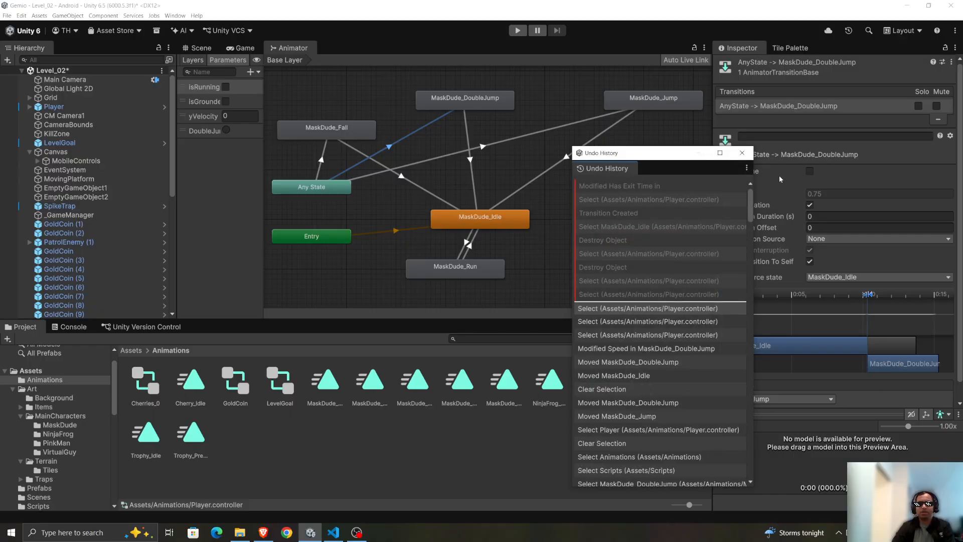
click(743, 152)
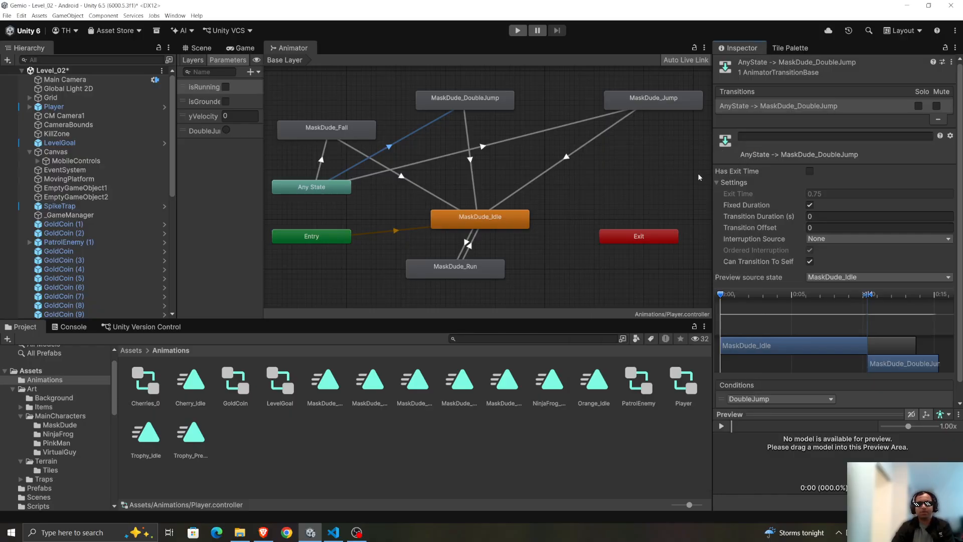
key(ctrl+z)
key(ctrl+z)
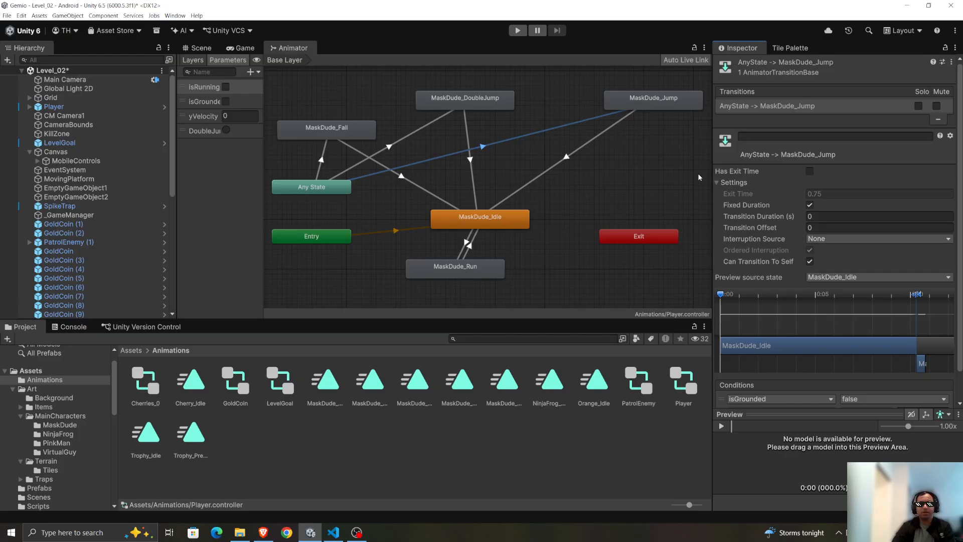
key(ctrl+z)
key(ctrl+z)
scroll(765, 182, down, 2)
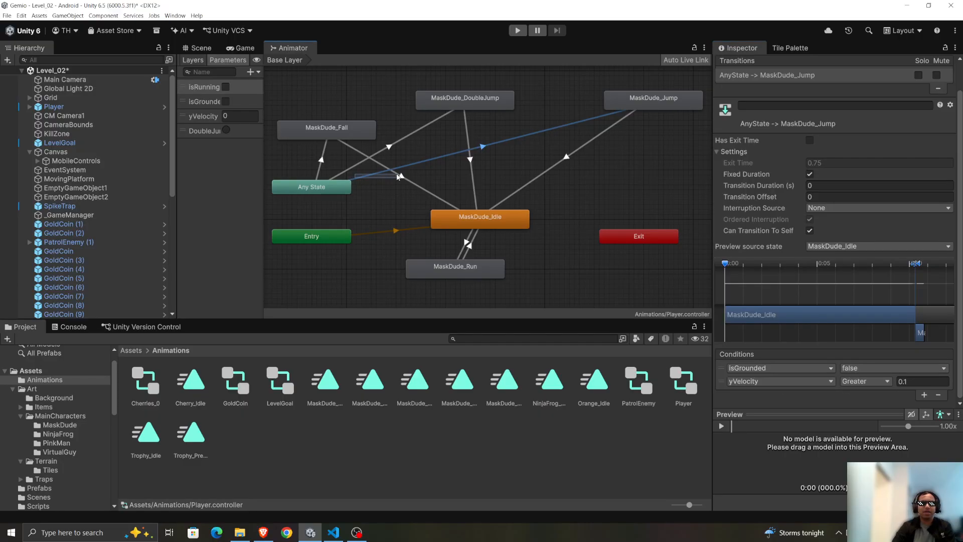
Create a transition from MaskDude_Idle to MaskDude_Jump.
right_click(505, 140)
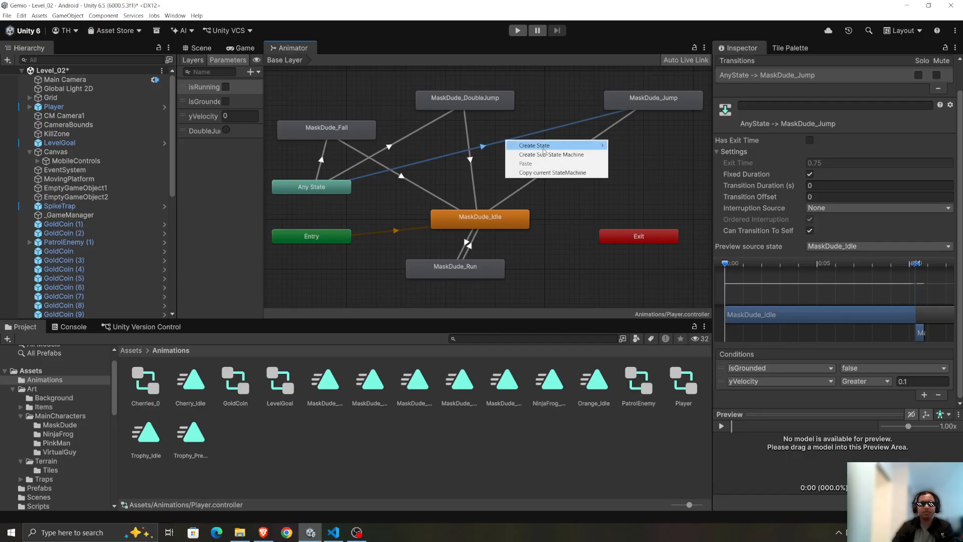
click(428, 165)
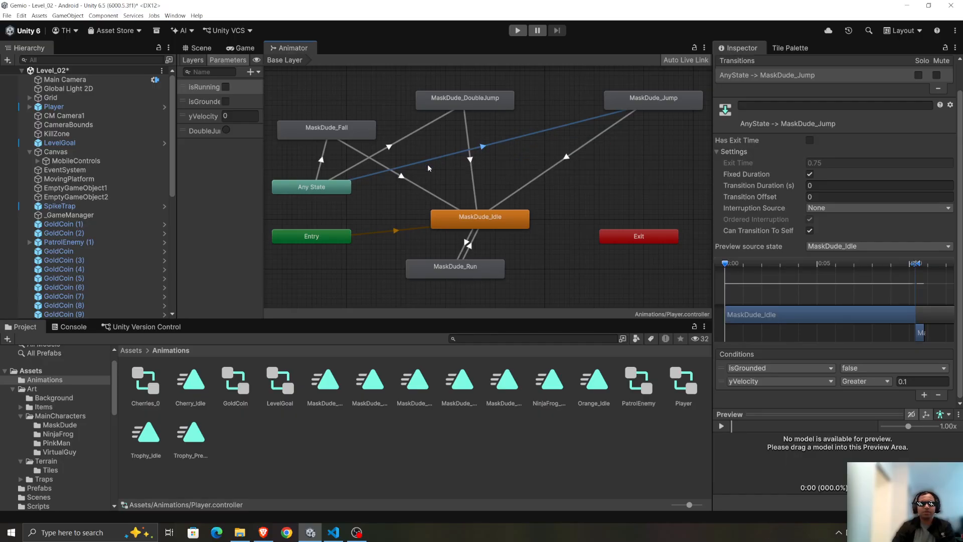
click(512, 221)
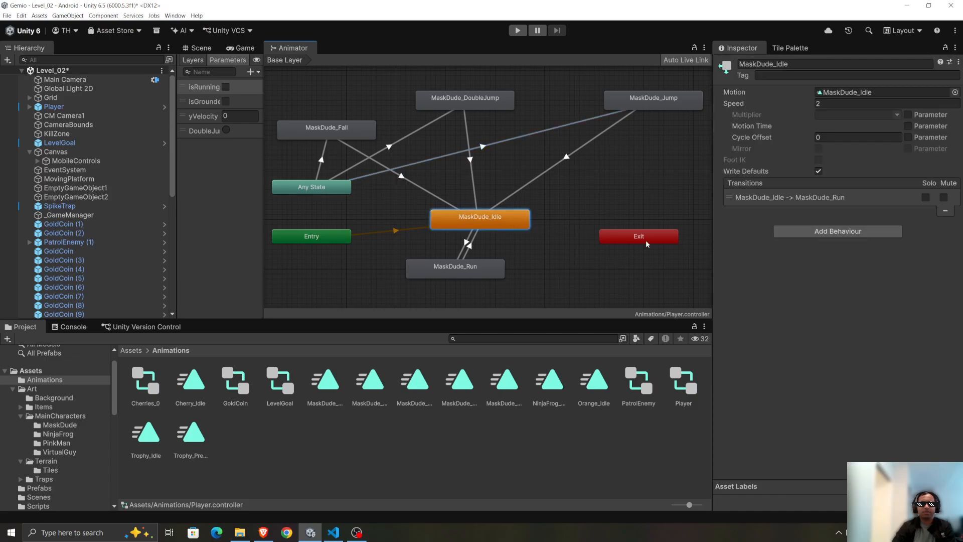
right_click(511, 221)
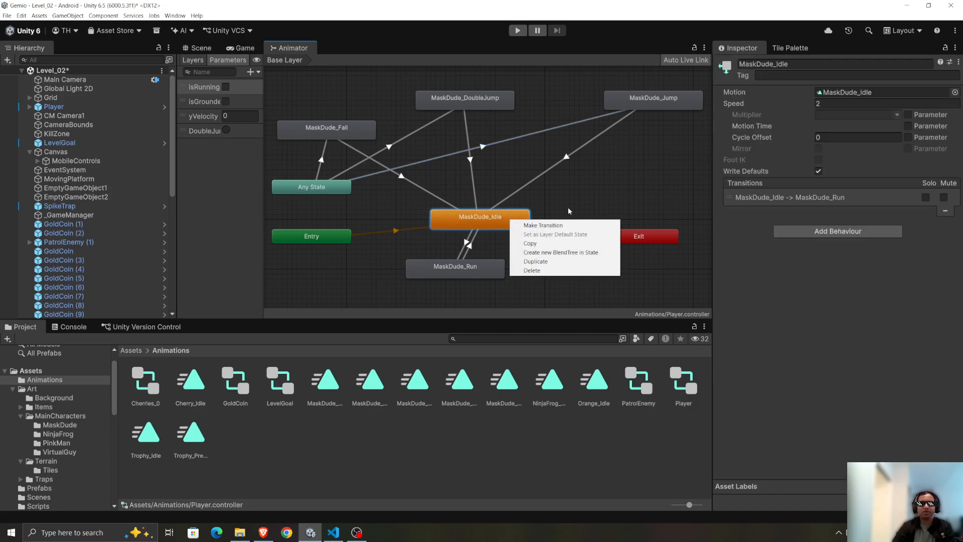
click(563, 225)
click(647, 100)
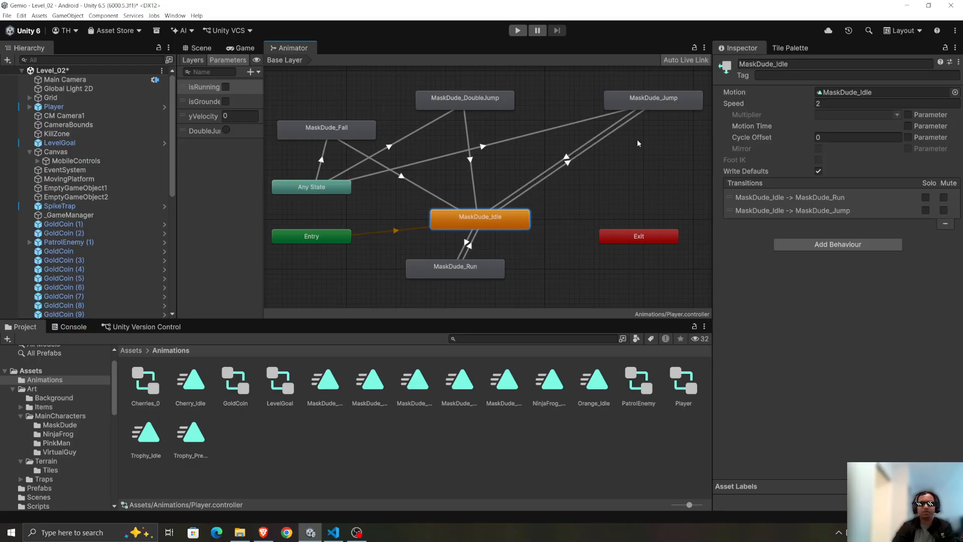
Disable Has Exit Time on the MaskDude_Idle to MaskDude_Jump transition and set its transition duration to 0.
click(567, 163)
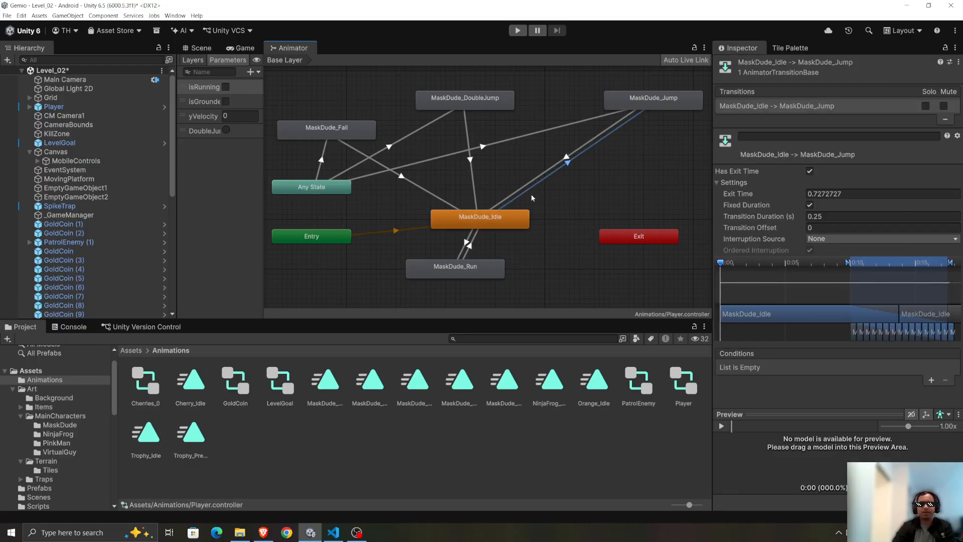
click(810, 172)
click(832, 216)
text(0)
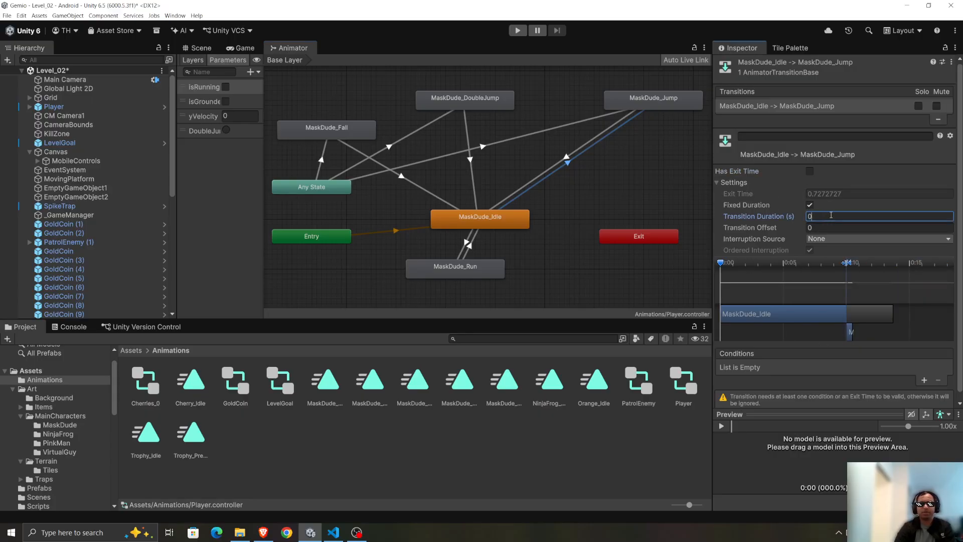
Add an isGrounded false condition to the MaskDude_Idle to MaskDude_Jump transition.
scroll(812, 362, down, 1)
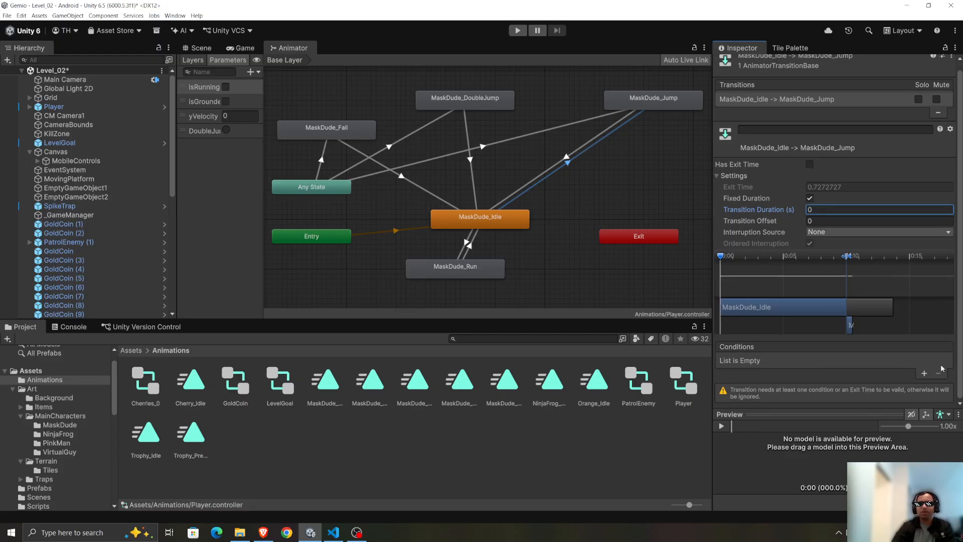
click(925, 374)
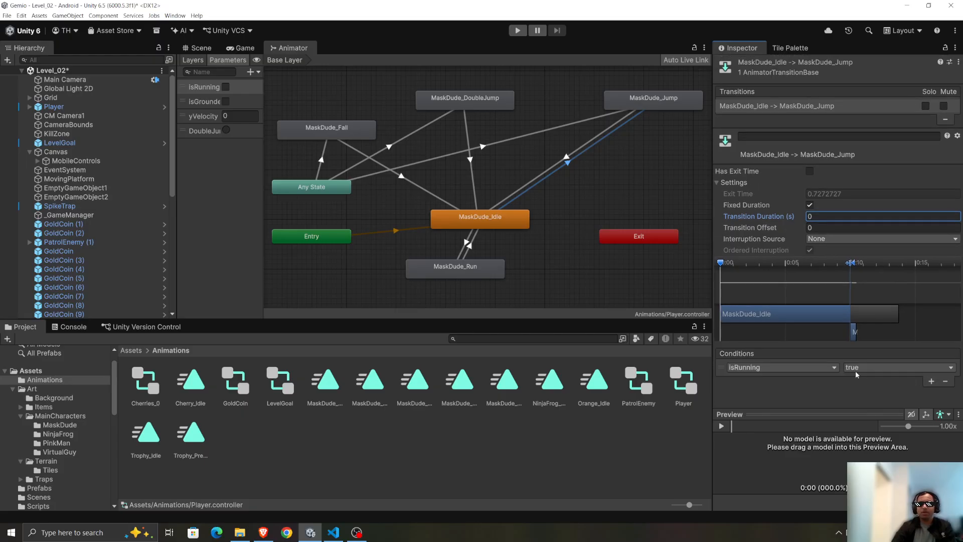
click(774, 370)
click(767, 408)
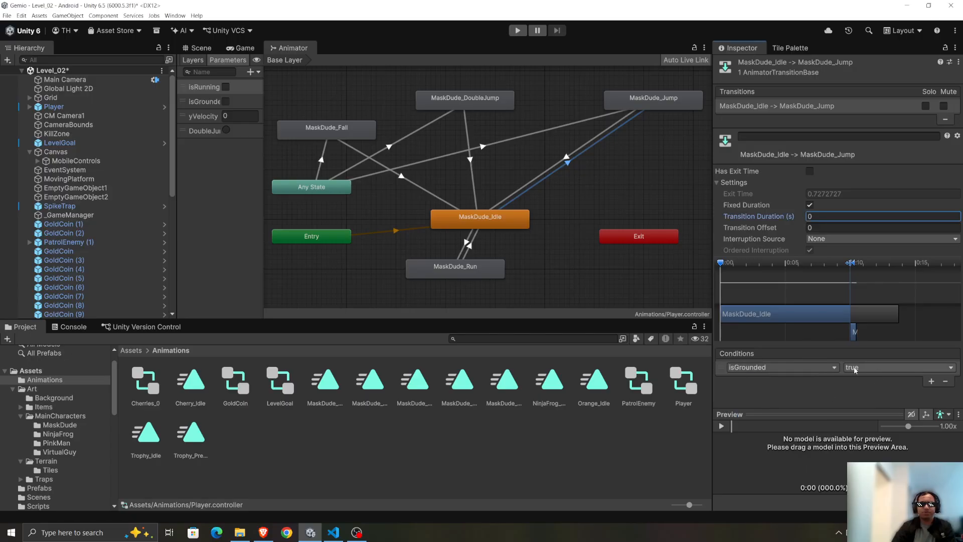
click(878, 369)
click(865, 387)
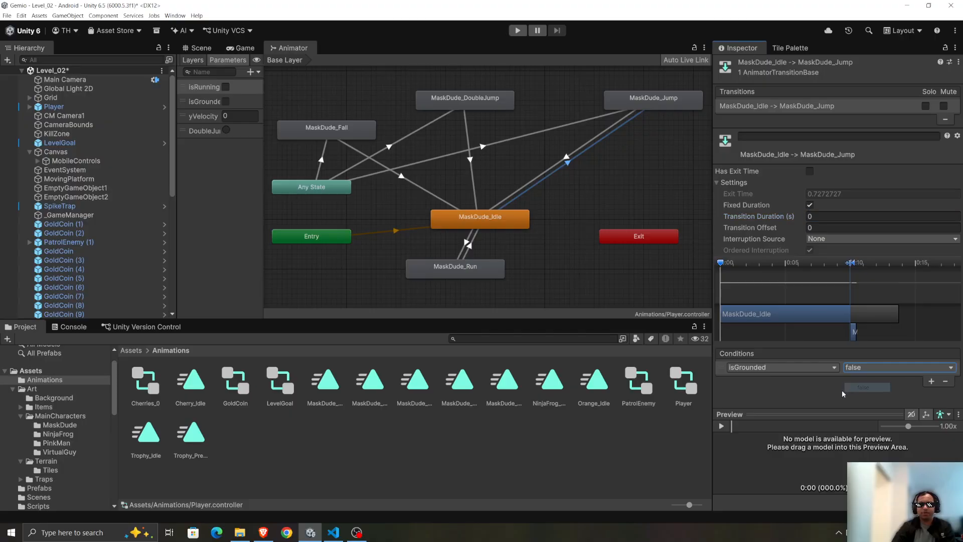
Add a second condition to the MaskDude_Idle to MaskDude_Jump transition: yVelocity Greater than 0.1.
click(931, 382)
click(791, 380)
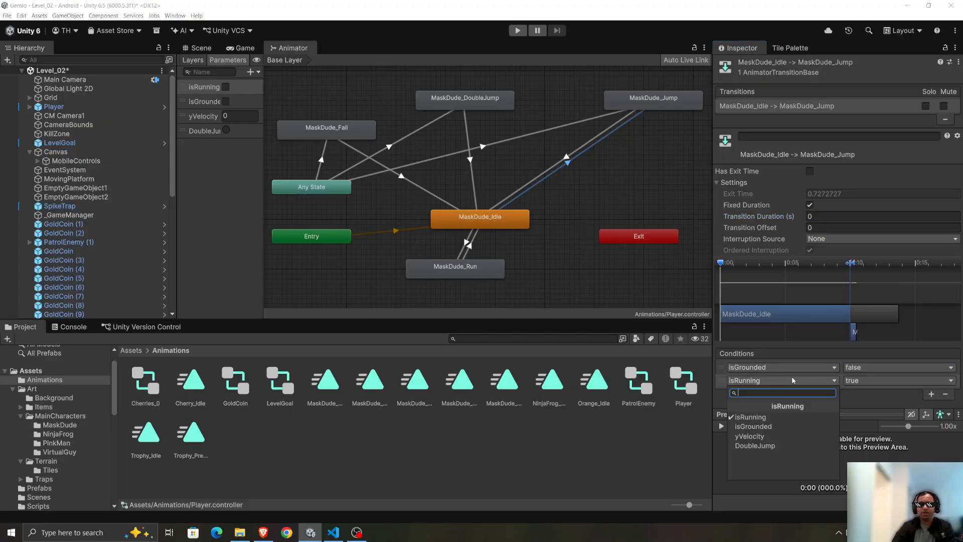
click(793, 429)
click(952, 380)
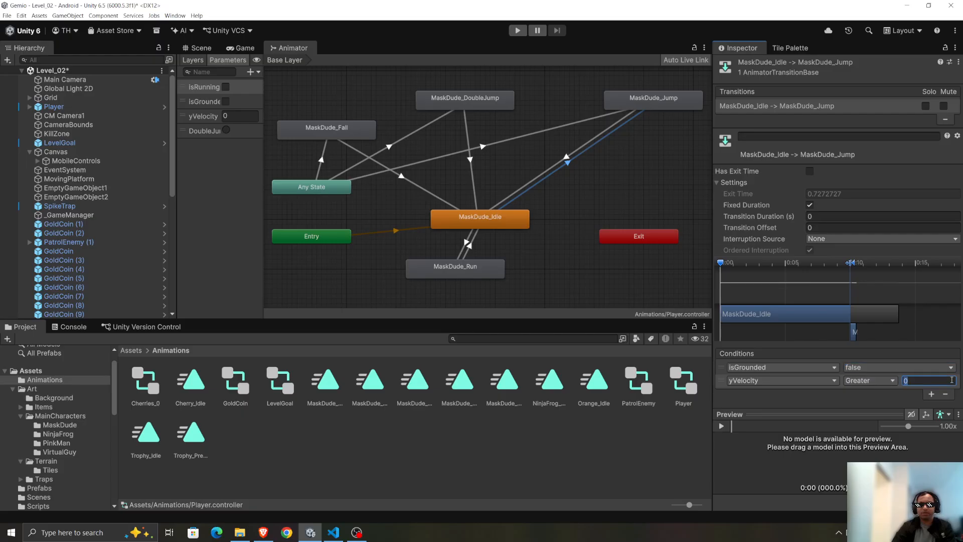
text(0.1)
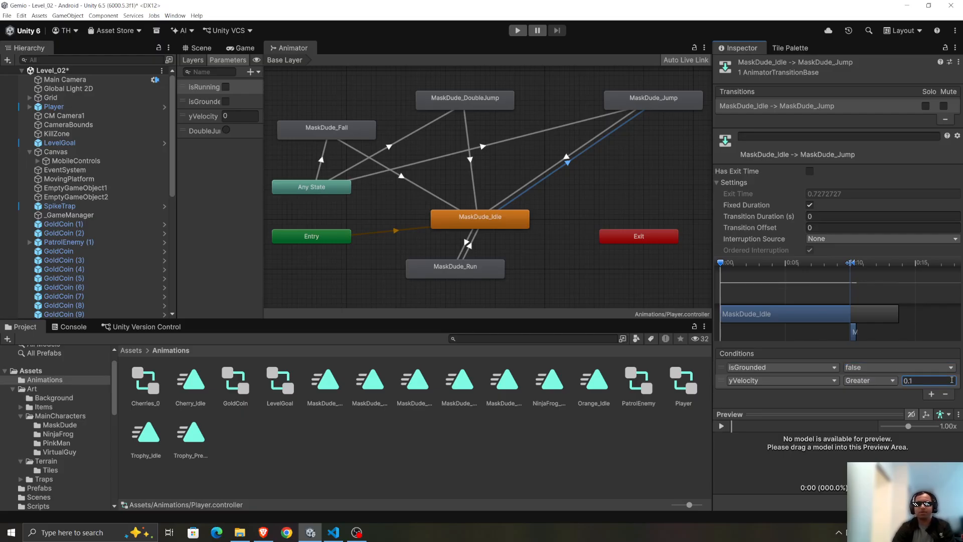
Compare the conditions of the Any State to MaskDude_Jump transition, and delete that transition.
click(441, 158)
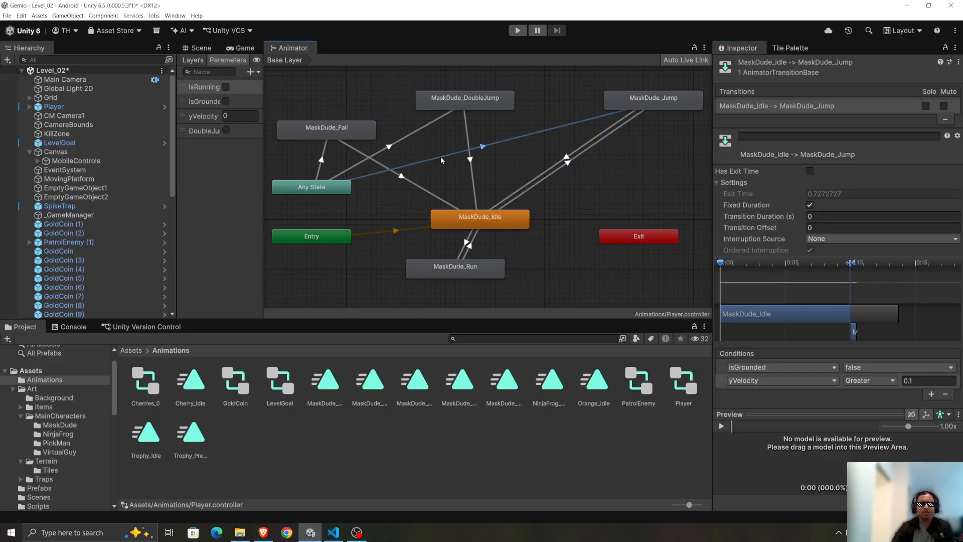
scroll(799, 232, down, 1)
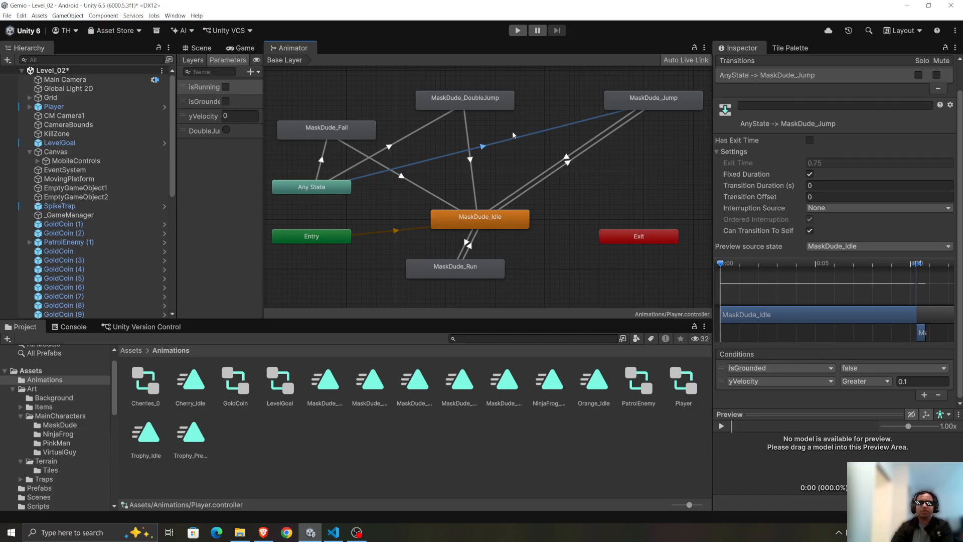
key(Delete)
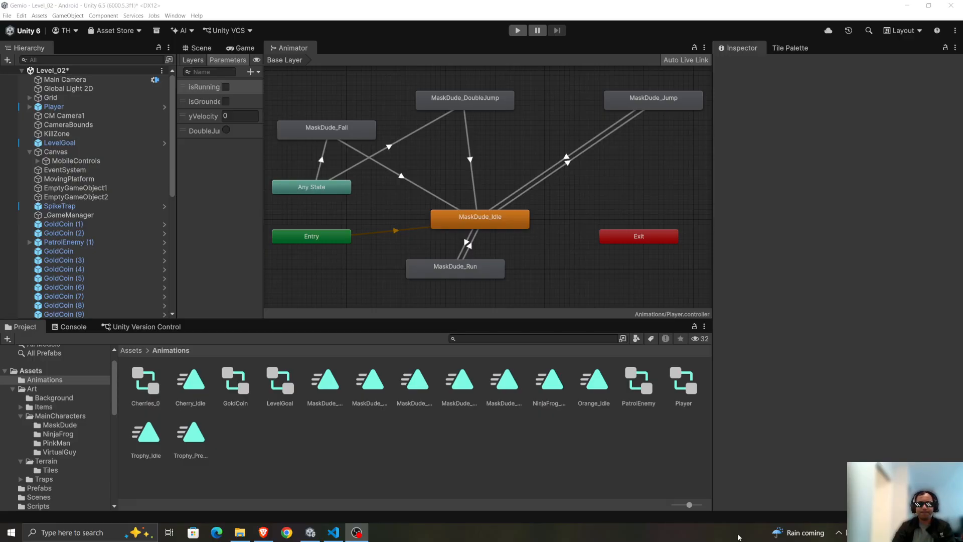
Undo the deletion of the Any State to MaskDude_Jump transition and the conditions added to the MaskDude_Idle to MaskDude_Jump transition.
key(alt+Tab)
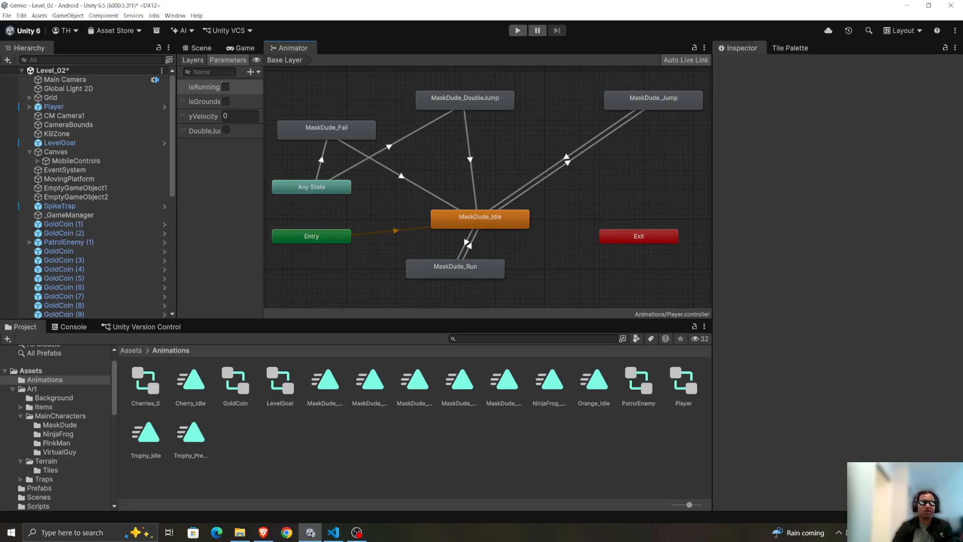
key(alt+Tab)
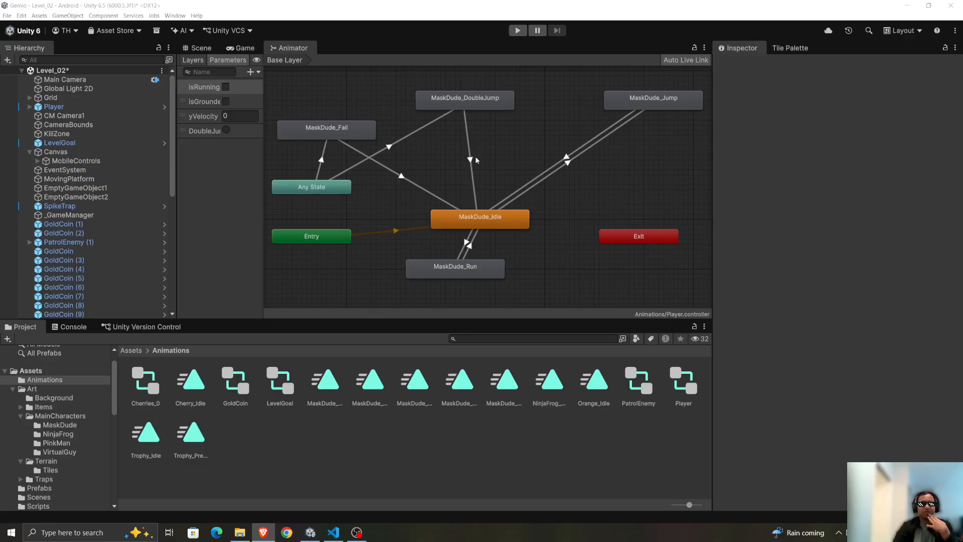
click(520, 10)
key(ctrl+z)
key(ctrl+z)
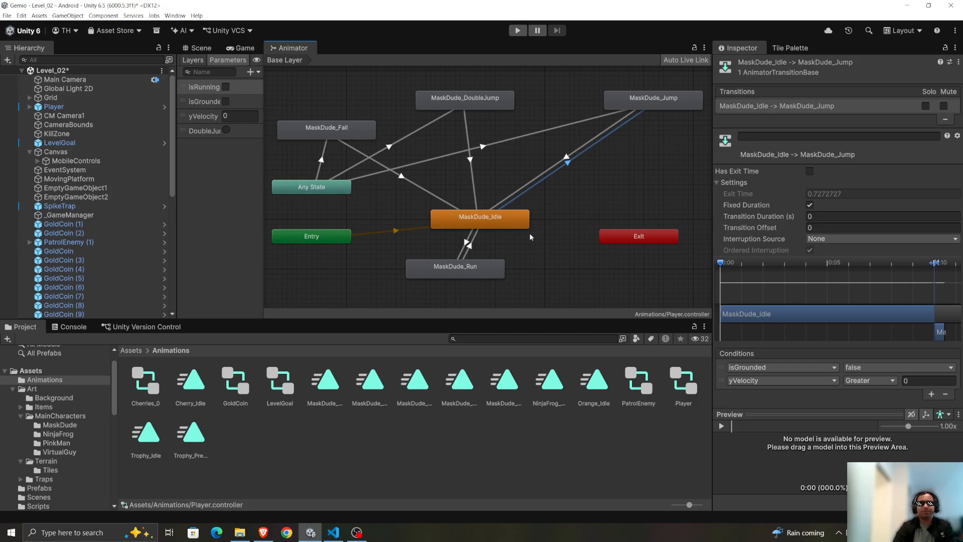
key(ctrl+z)
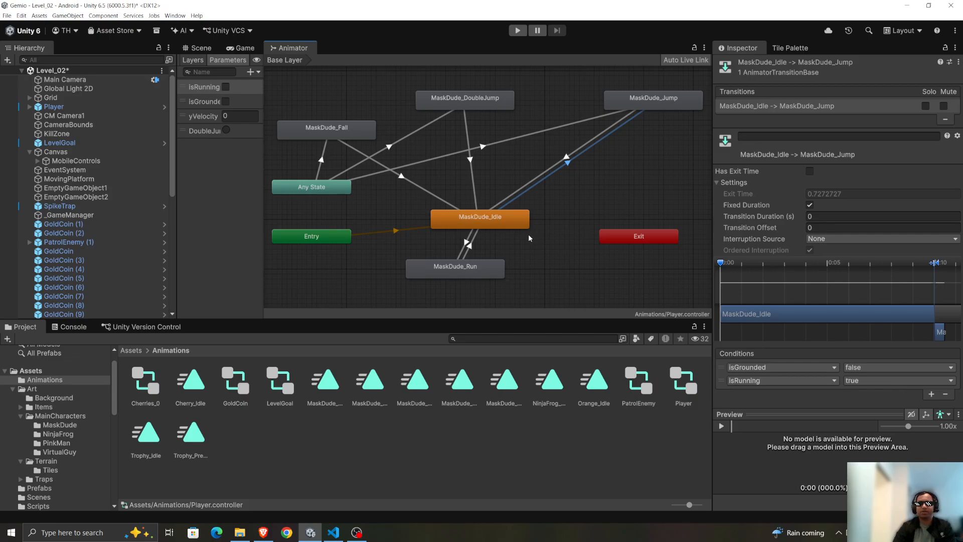
key(ctrl+z)
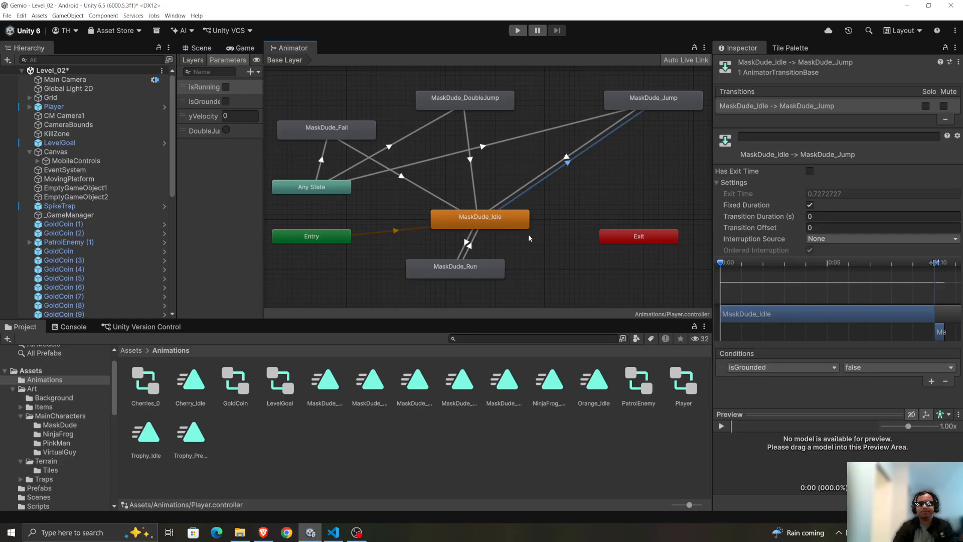
key(ctrl+z)
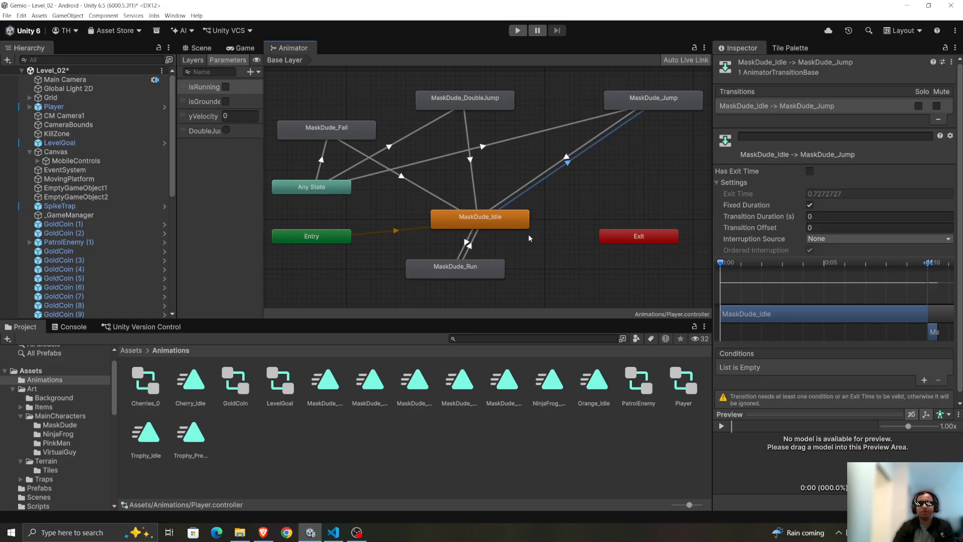
Undo the duration and exit time changes and the creation of the MaskDude_Idle to MaskDude_Jump transition, restoring the original Animator graph.
key(ctrl+z)
key(ctrl+z)
key(ctrl+z)
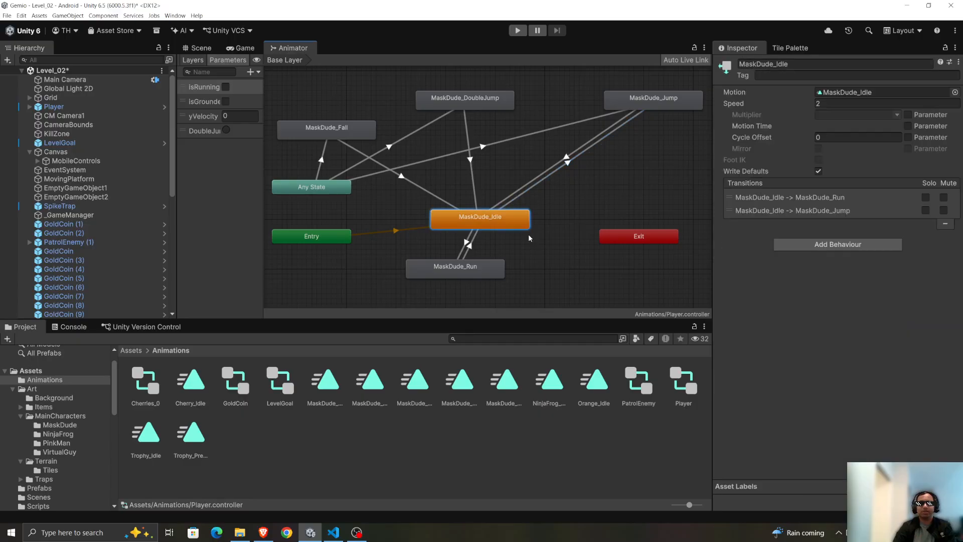
key(ctrl+z)
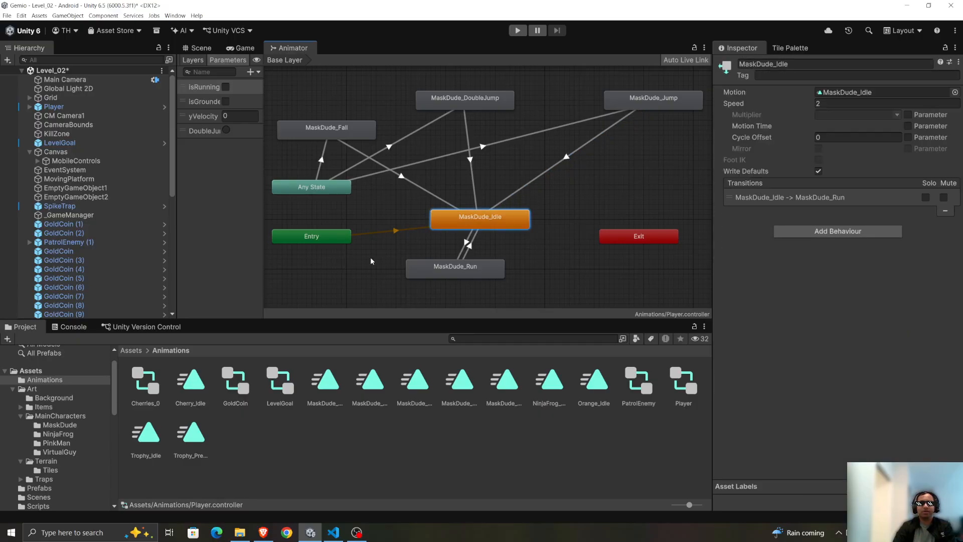
key(ctrl+z)
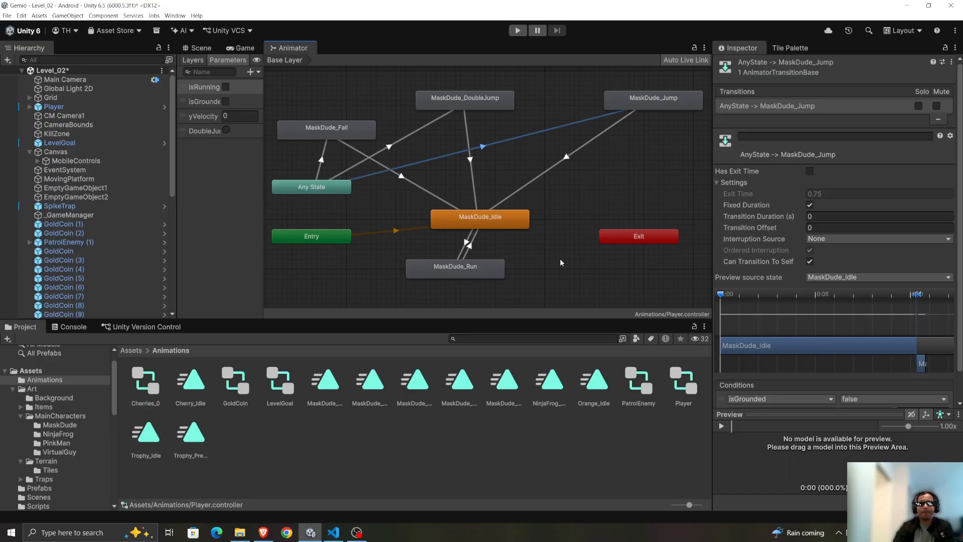
key(ctrl+z)
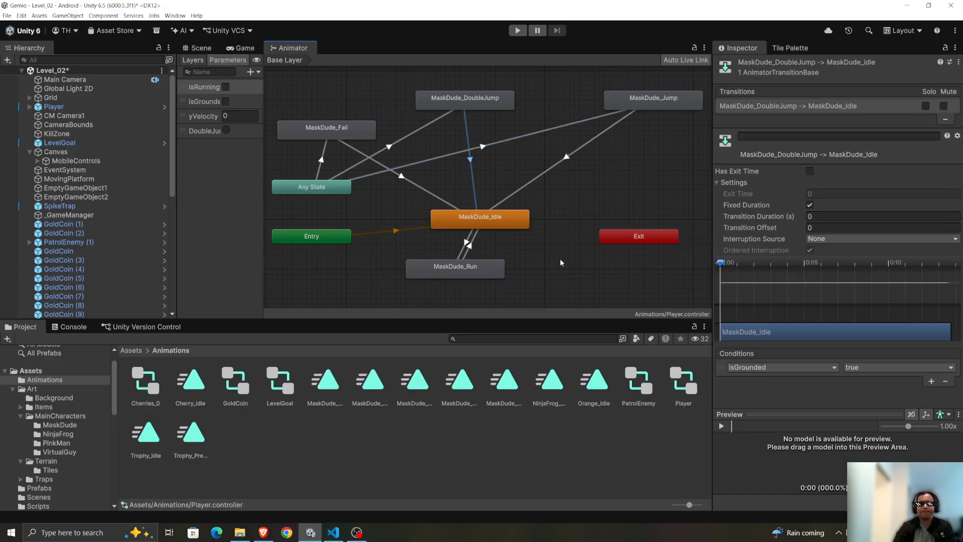
key(ctrl+z)
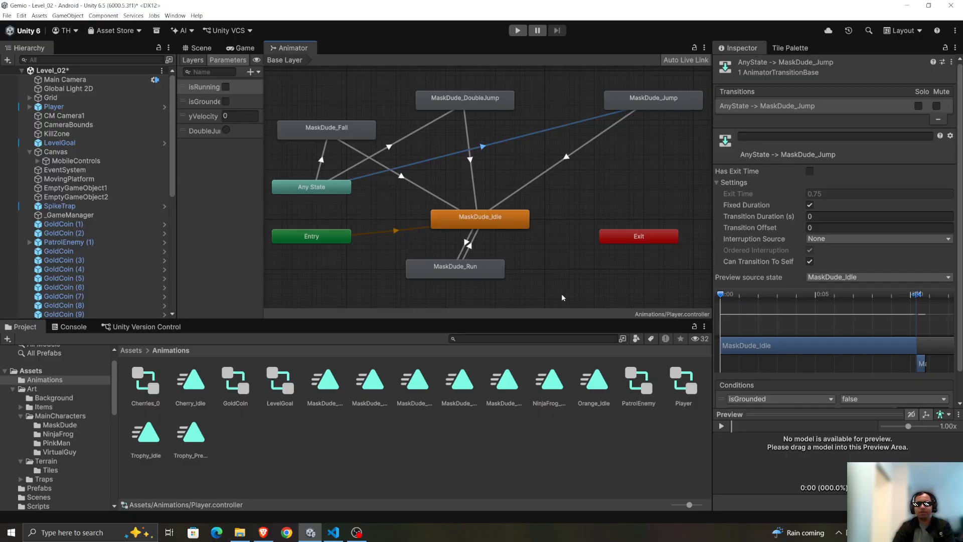
key(ctrl+z)
key(ctrl+z)
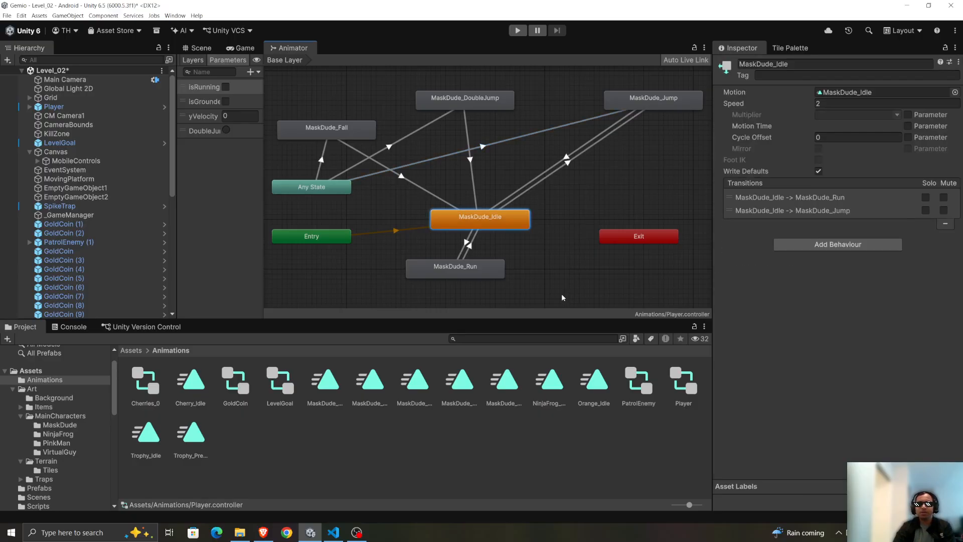
key(ctrl+z)
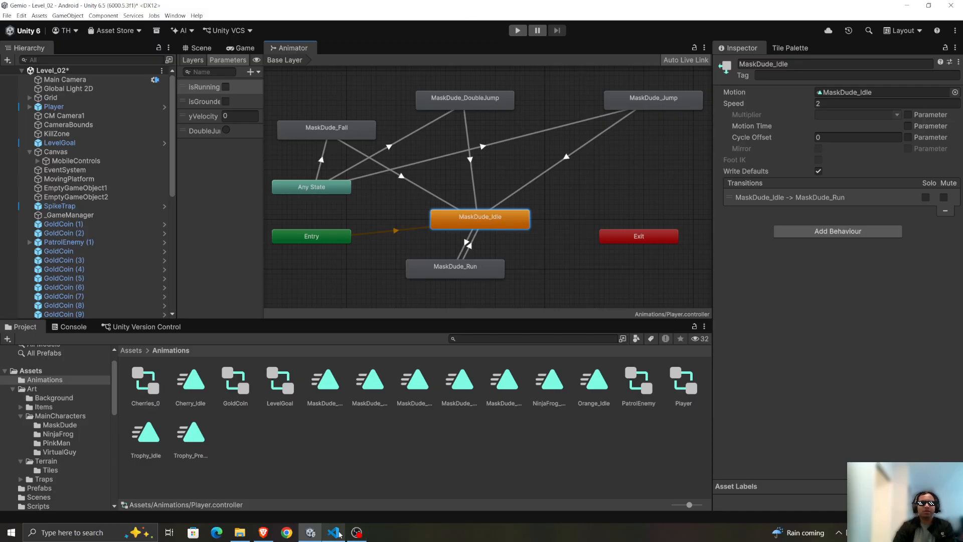
Play-test the level with running, single jumps and double jumps to check the player's animations, and stop play mode.
mouse_move(344, 520)
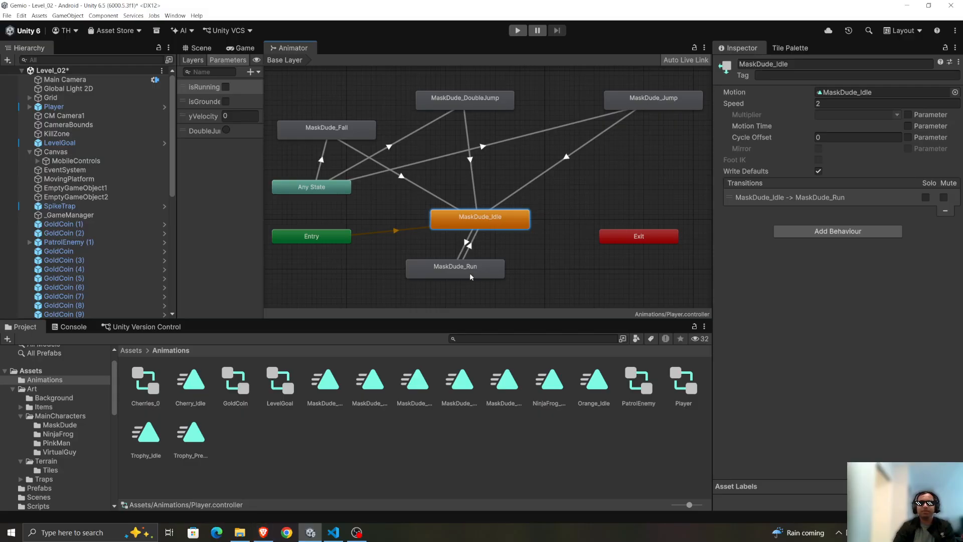
click(518, 31)
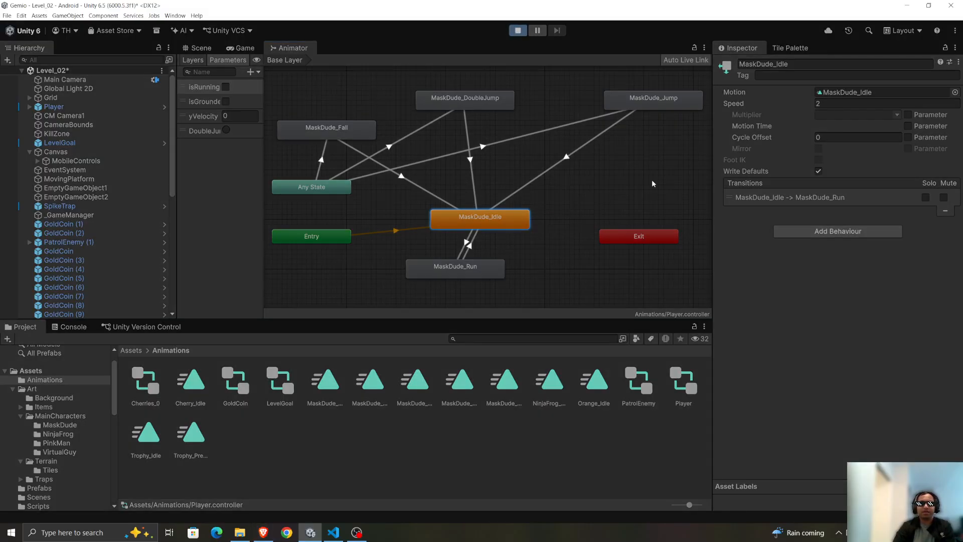
key(d)
key(space)
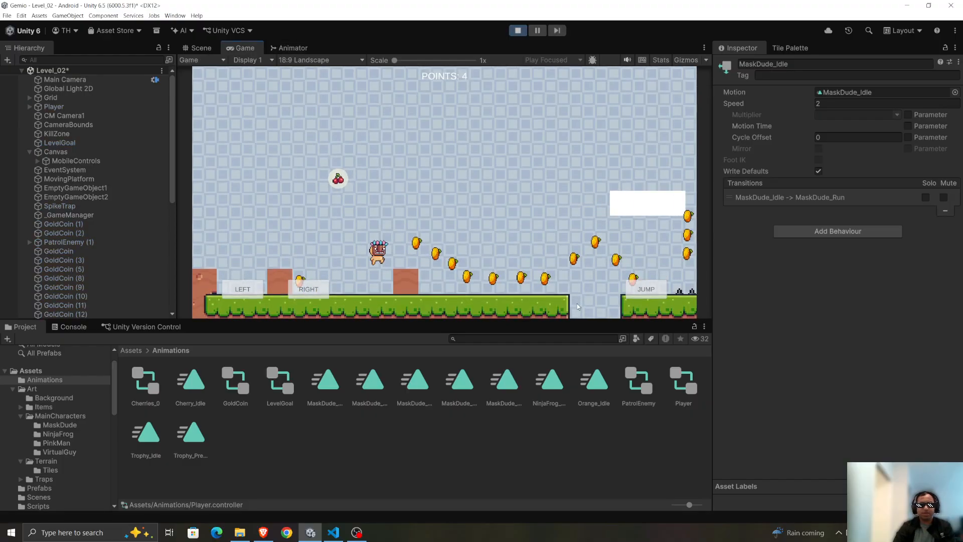
key(space)
key(a)
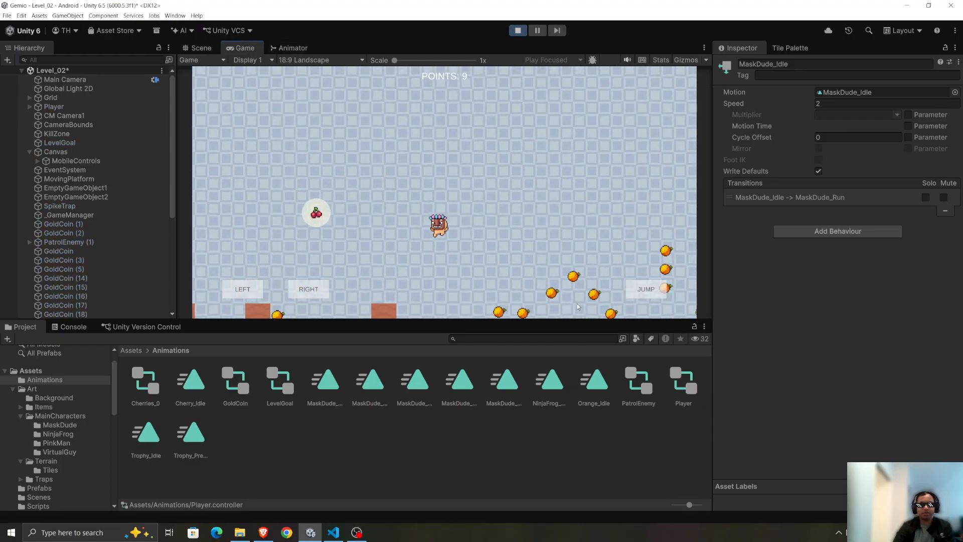
key(space)
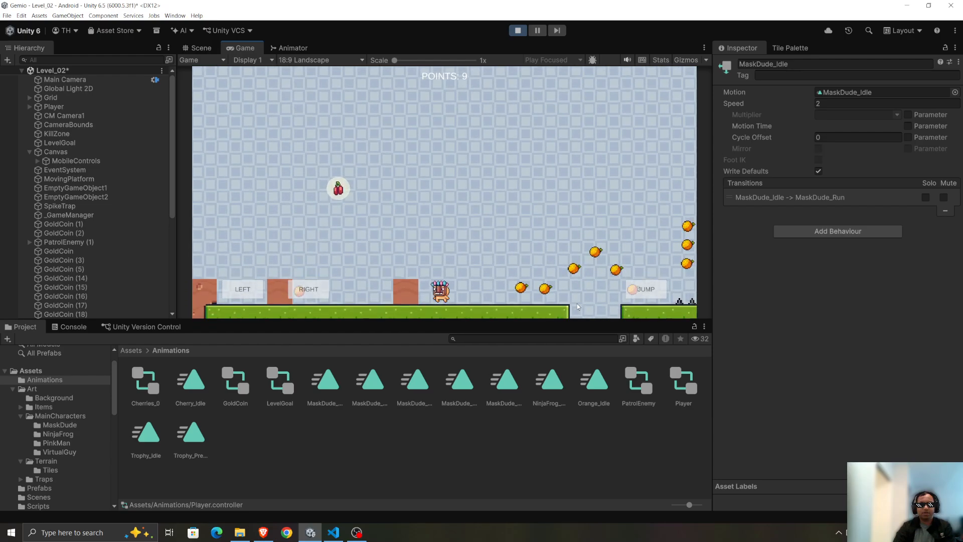
key(space)
key(space)
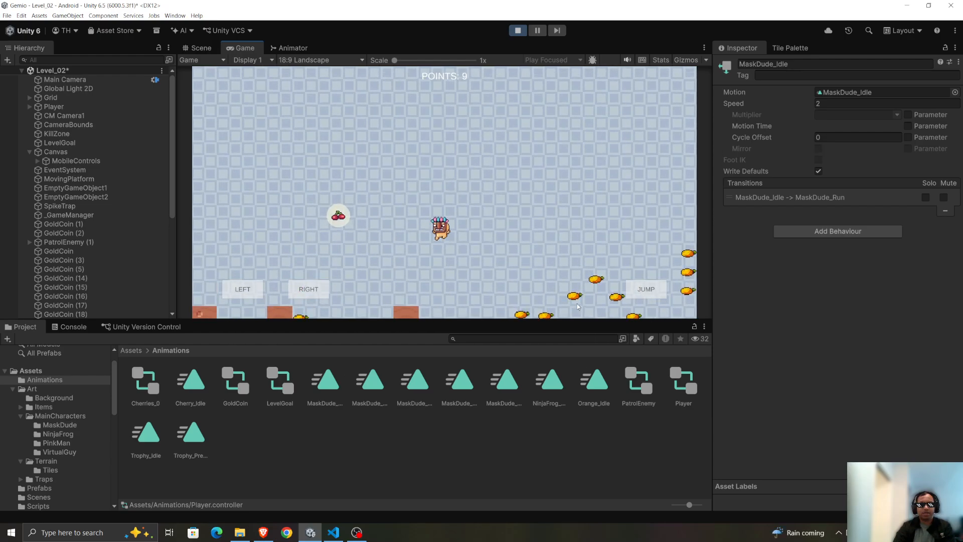
key(d)
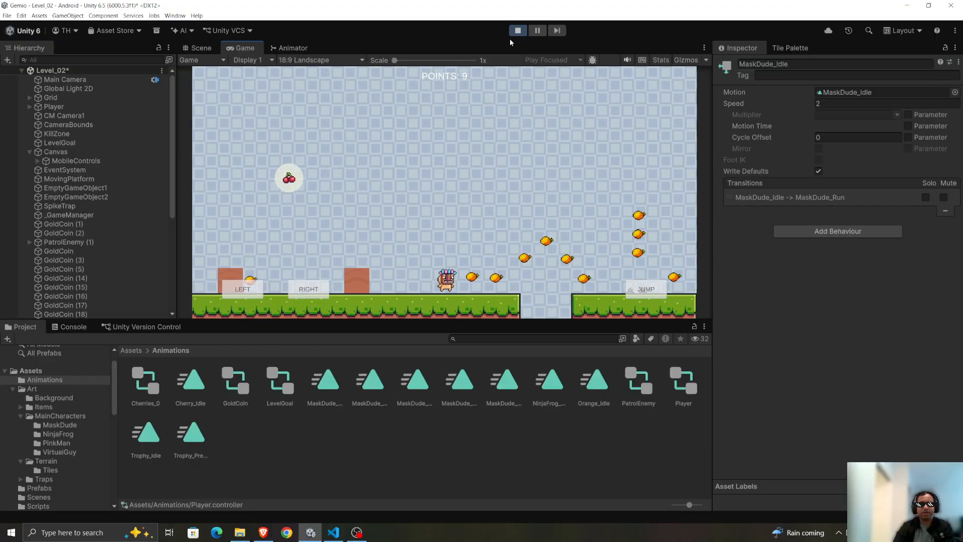
click(517, 30)
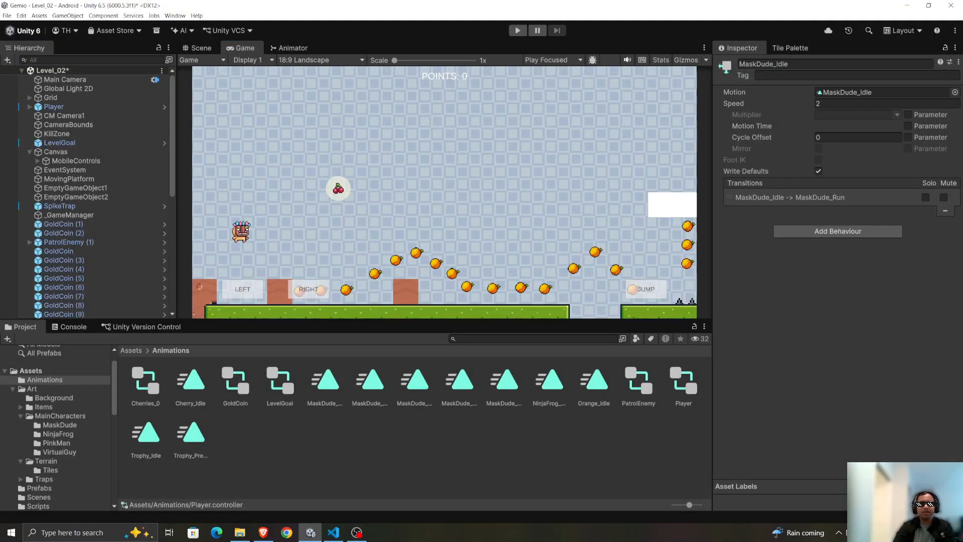
Switch to Gemini and ask whether transitioning from jump to double jump, instead of from any state, would avoid removing all the arrows created earlier.
key(alt+Tab)
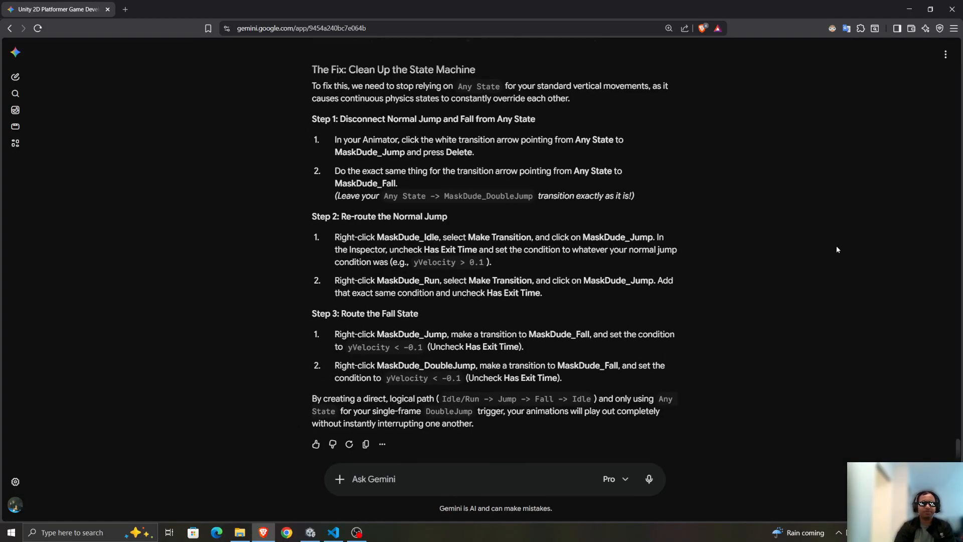
text(This seems like we're )
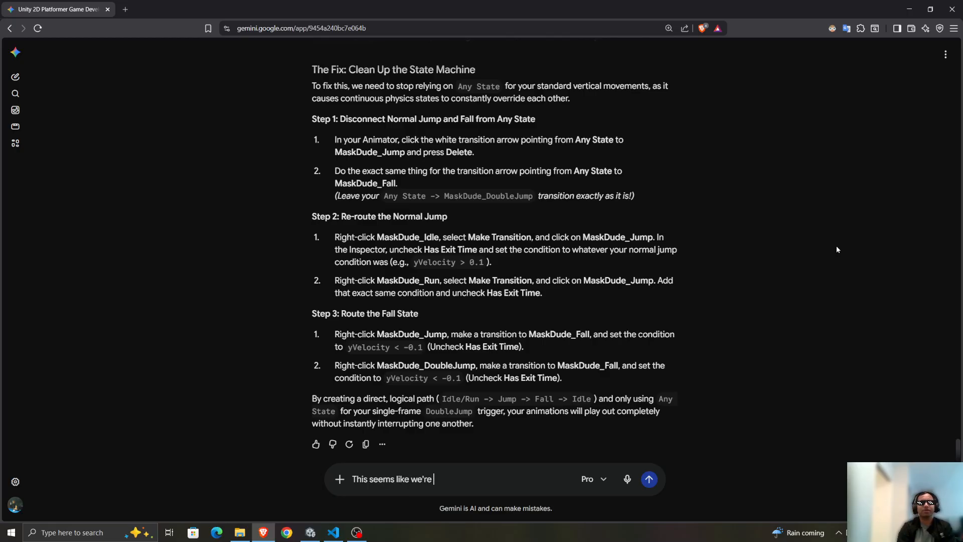
text(messing up everythin)
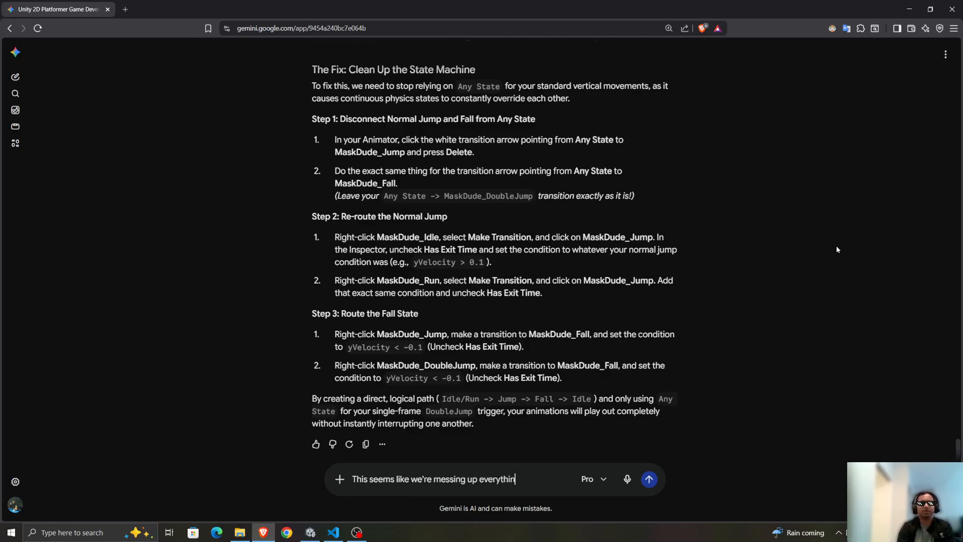
text(g we created ear)
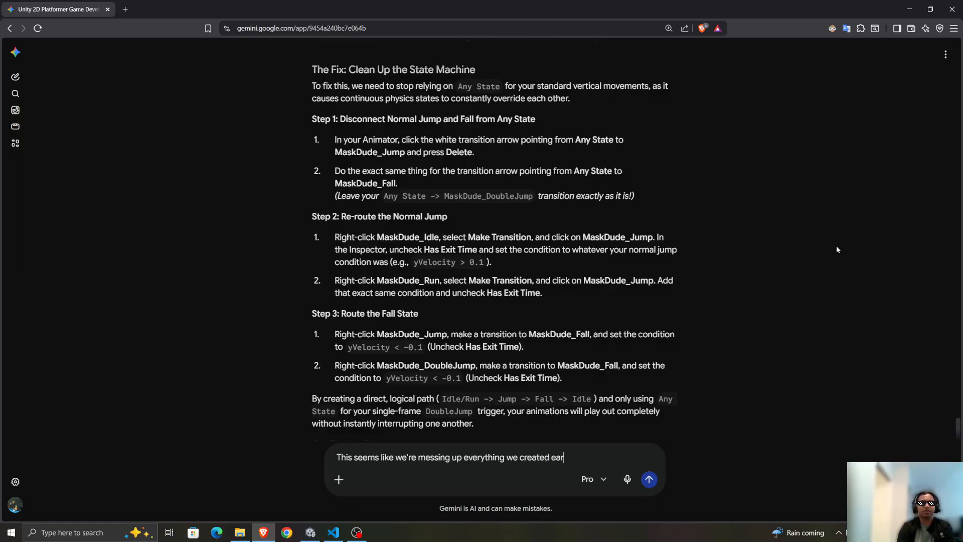
text(lier, wouldn't a be)
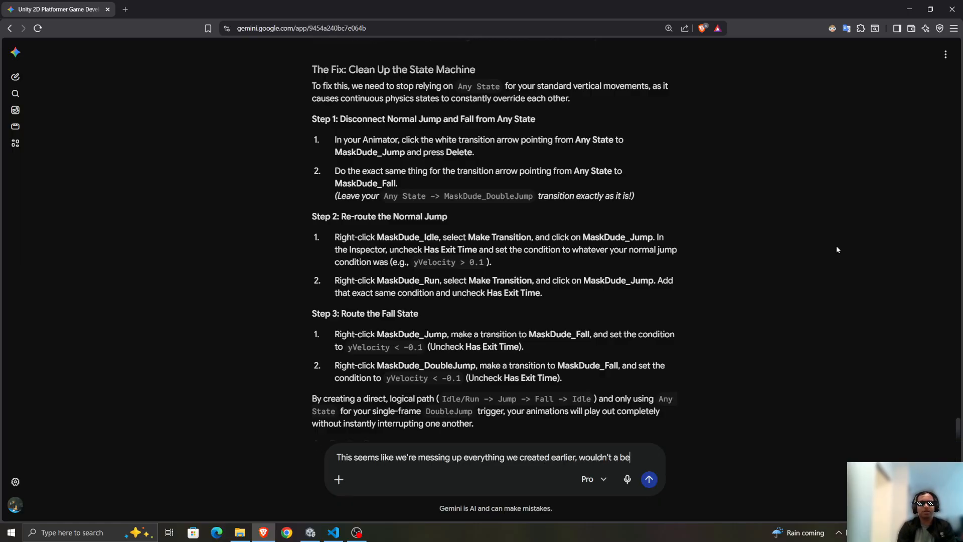
text(tter solution be )
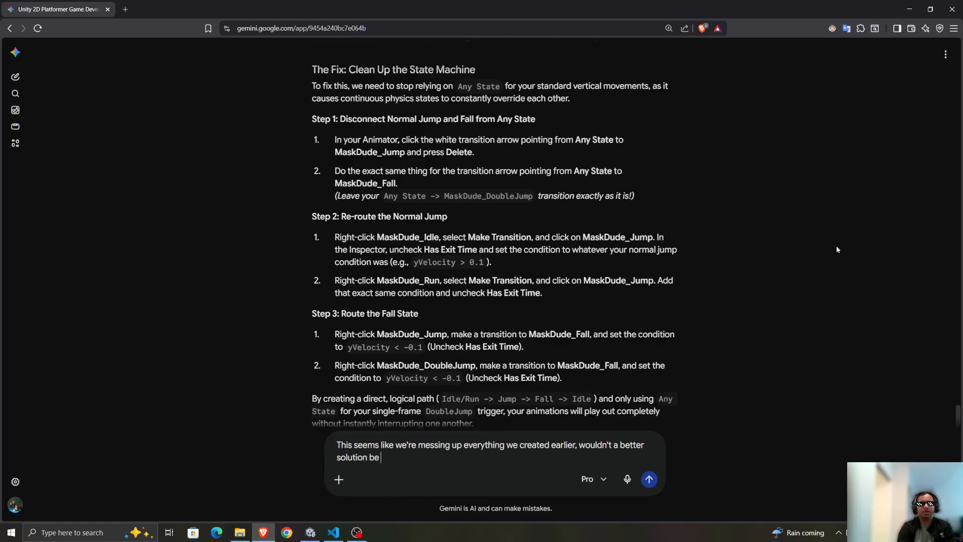
text(to have the transi)
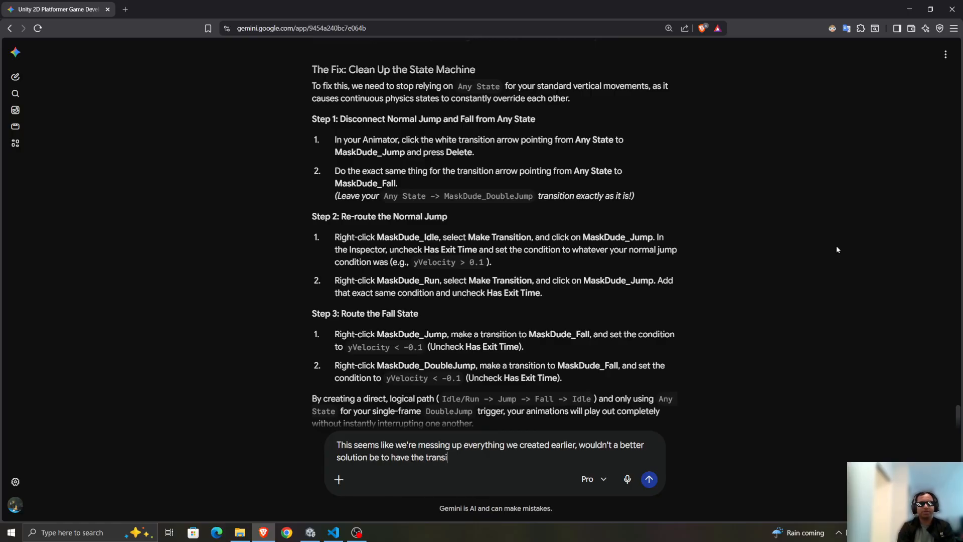
text(tion arrow go )
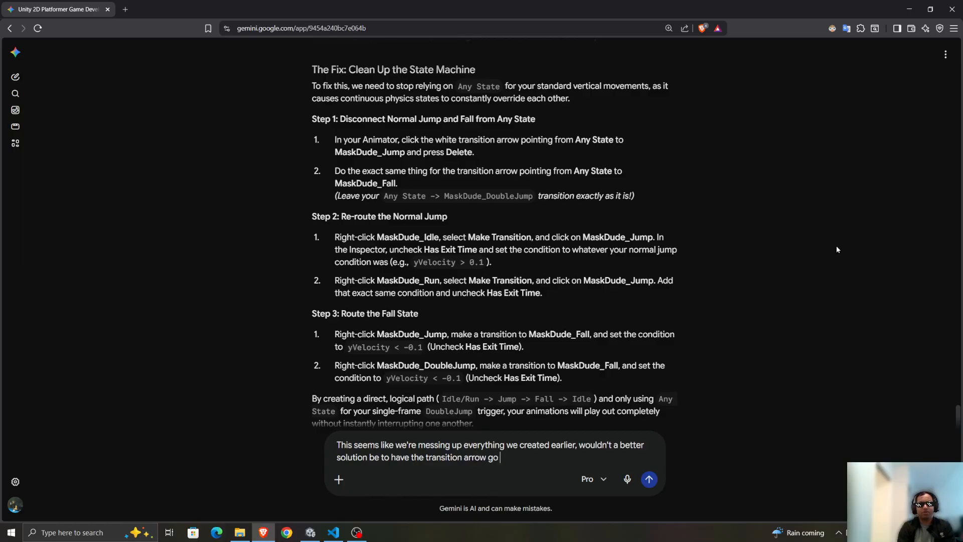
text(from jump to dou)
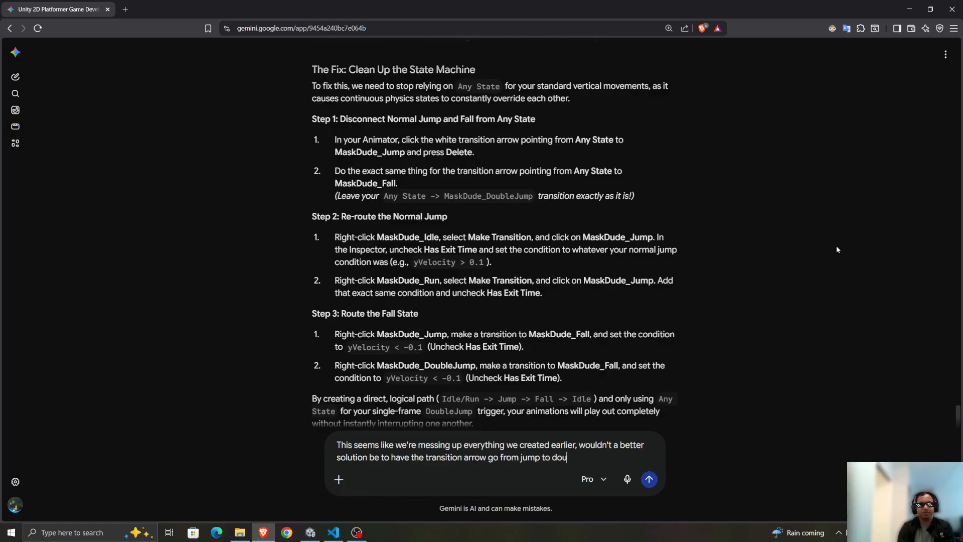
text(ble jump and )
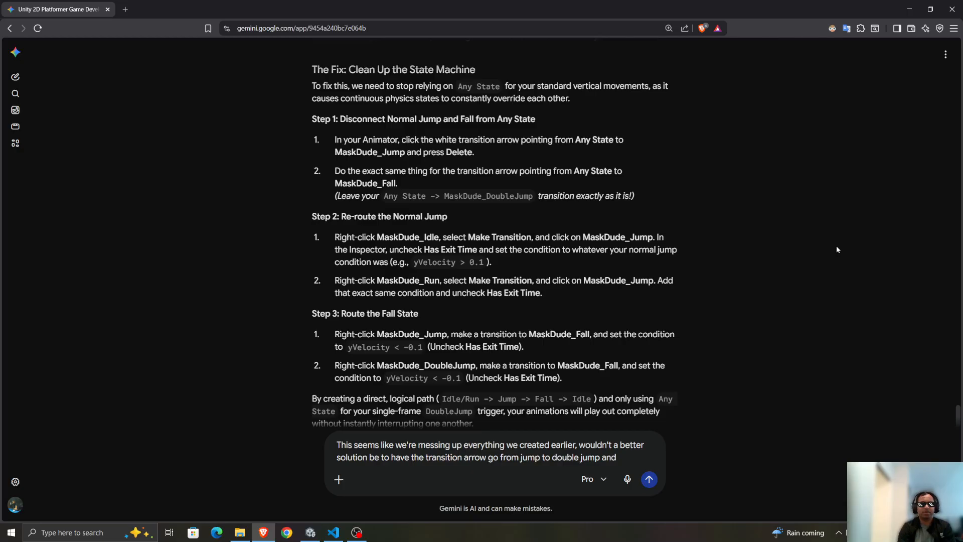
text(do it that way)
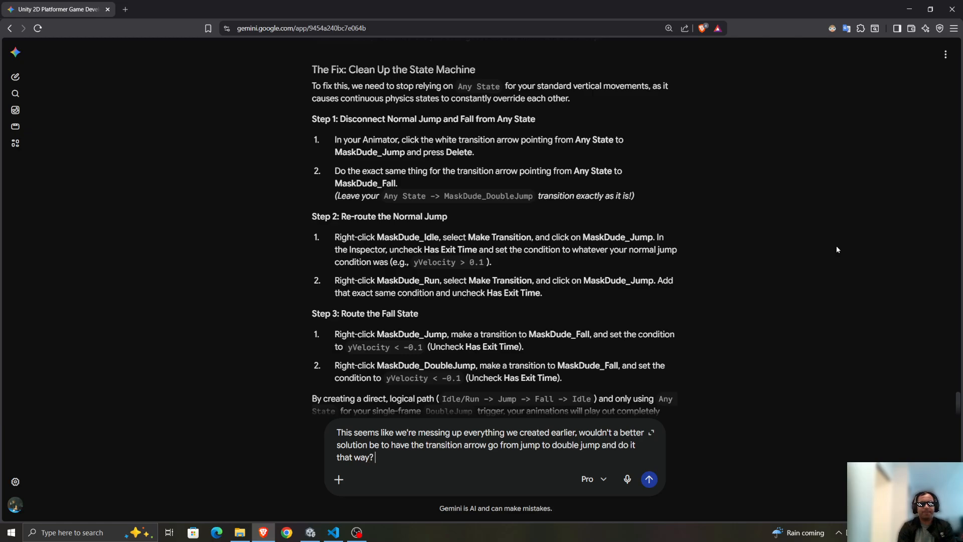
text(? Instead of any state to doubl)
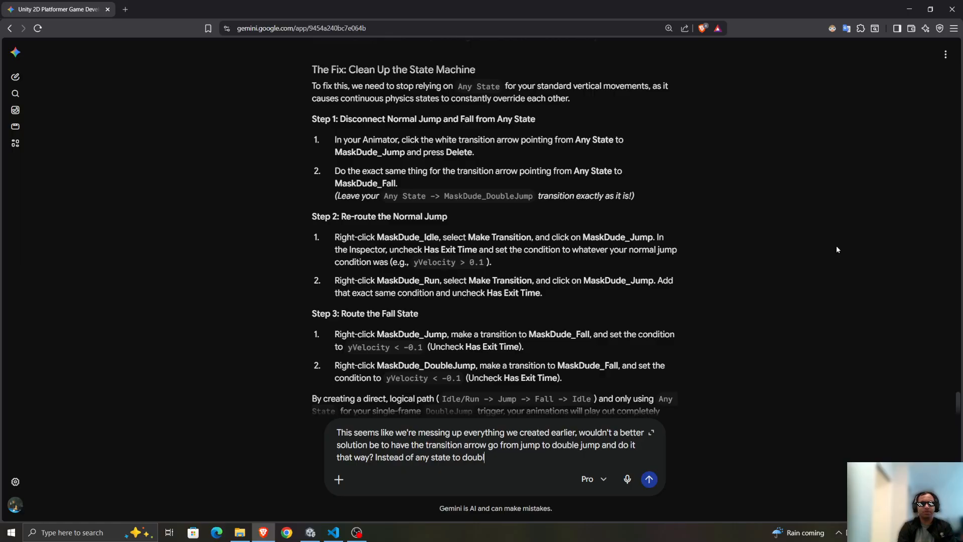
text(e jump? )
text( which is causing )
text(us to )
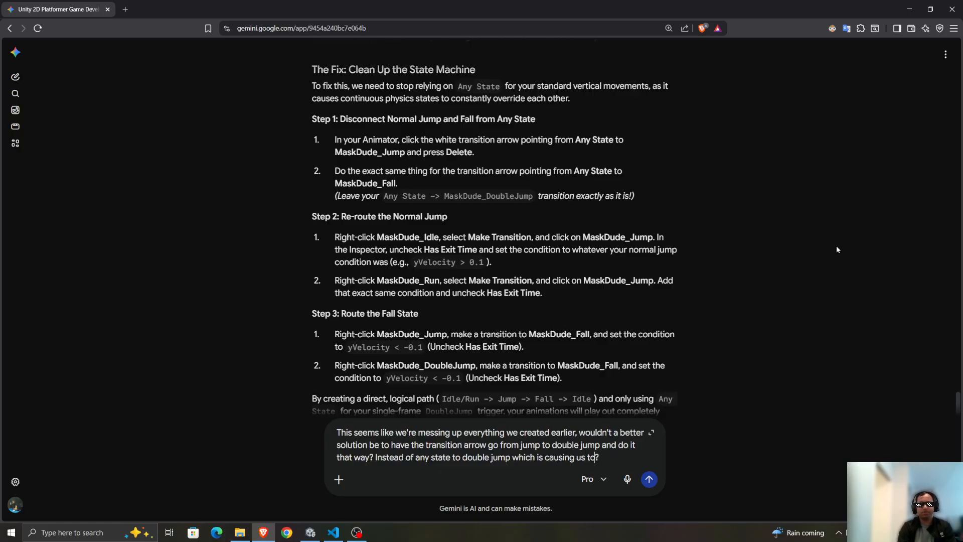
text(get rid of all the arrows we c)
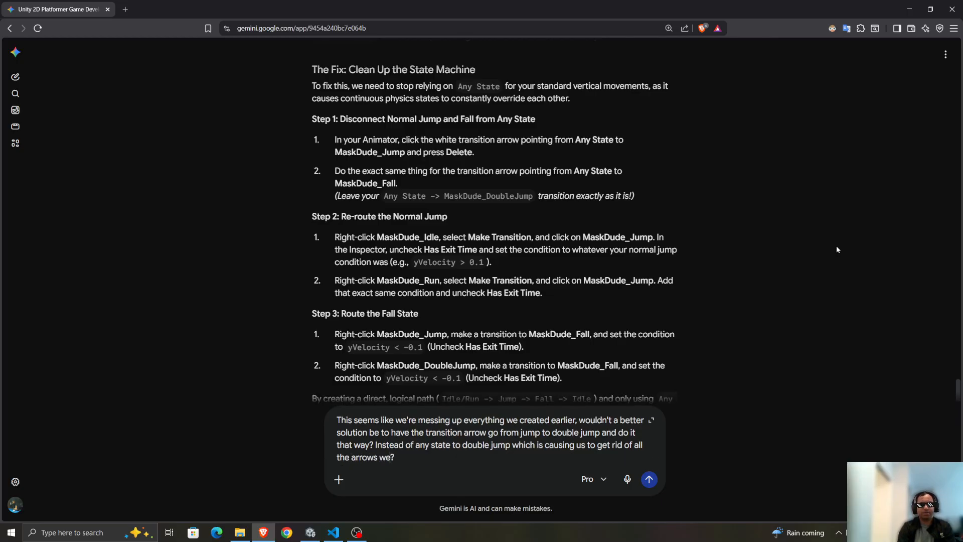
text(reated earli)
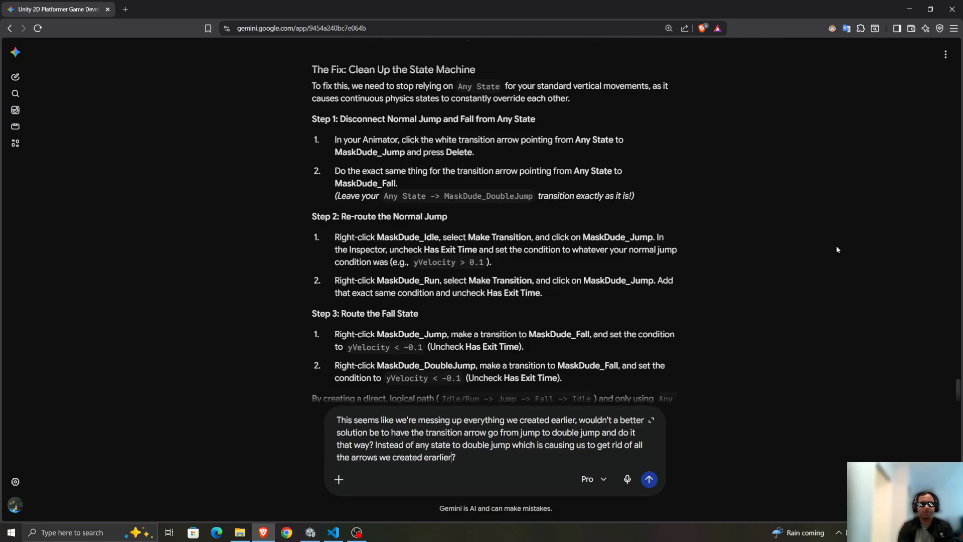
text(er)
key(Return)
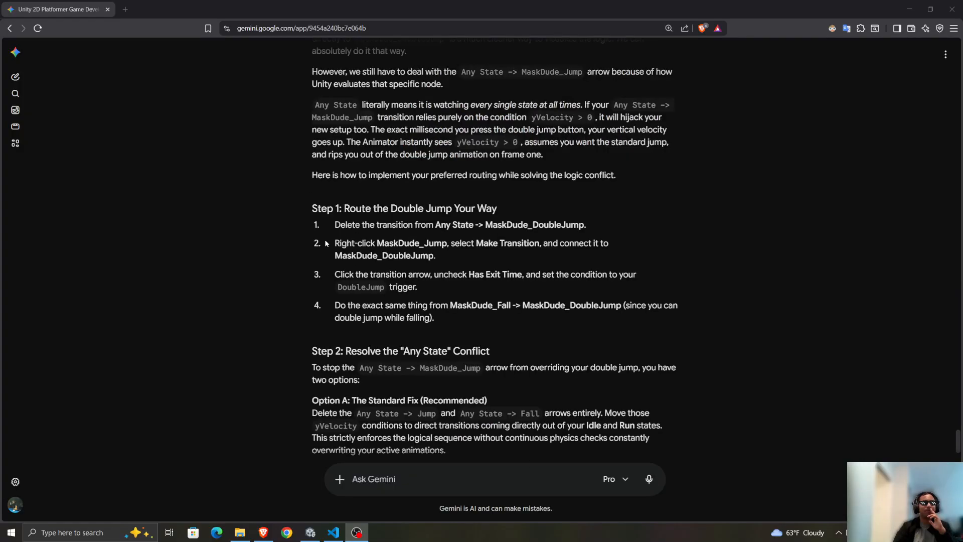
Read Gemini's reply on routing MaskDude_Jump and MaskDude_Fall to MaskDude_DoubleJump and on the Any State to MaskDude_Jump conflict.
scroll(323, 238, up, 3)
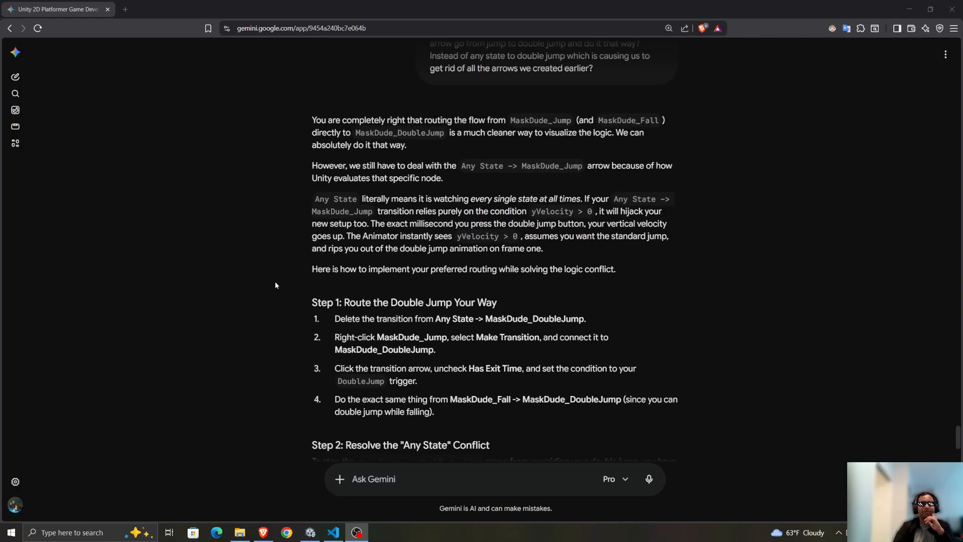
scroll(284, 287, down, 1)
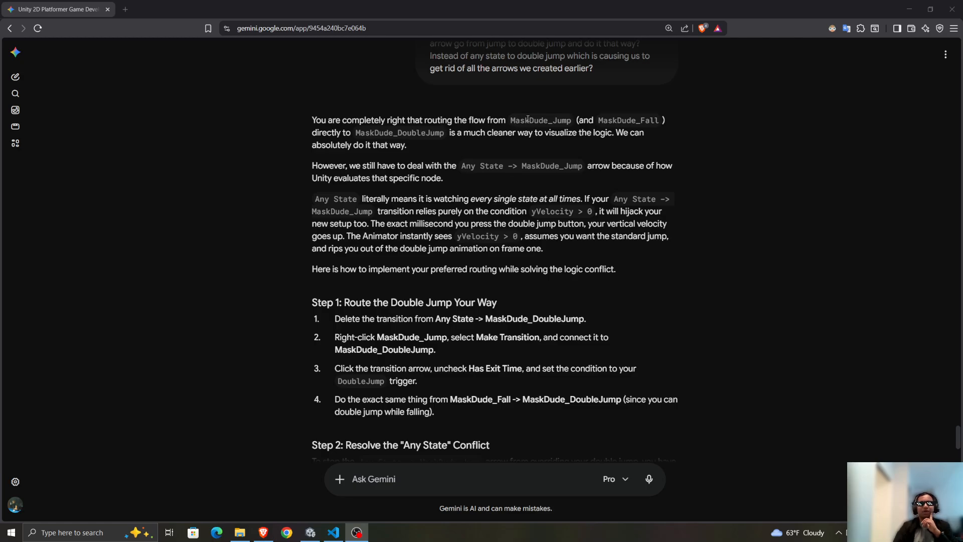
drag(510, 121, 597, 122)
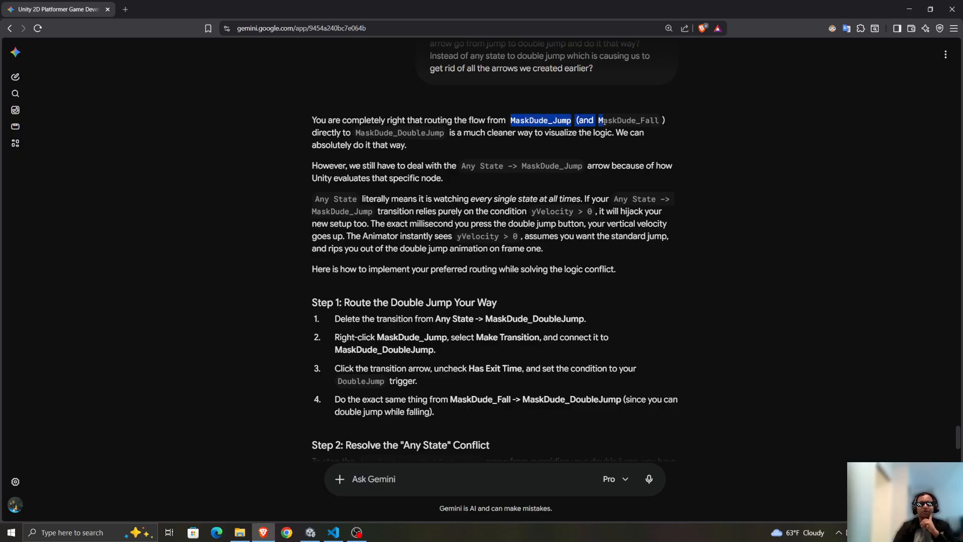
click(507, 132)
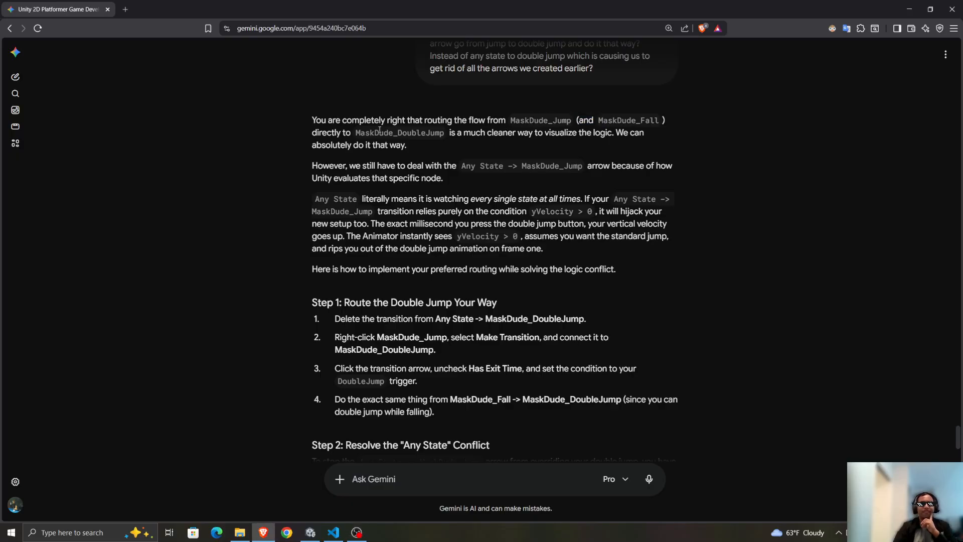
drag(449, 132, 460, 133)
drag(357, 166, 583, 175)
click(583, 175)
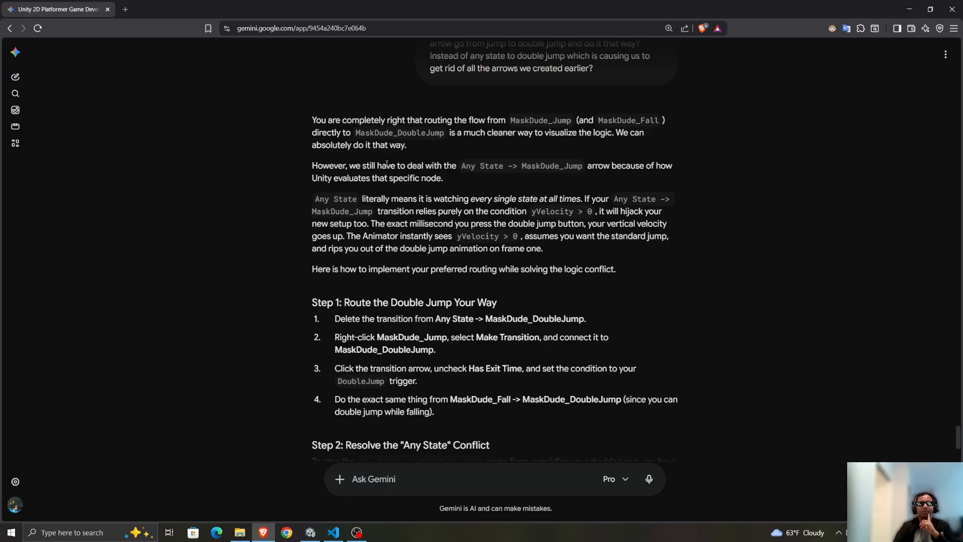
drag(312, 166, 459, 167)
click(493, 180)
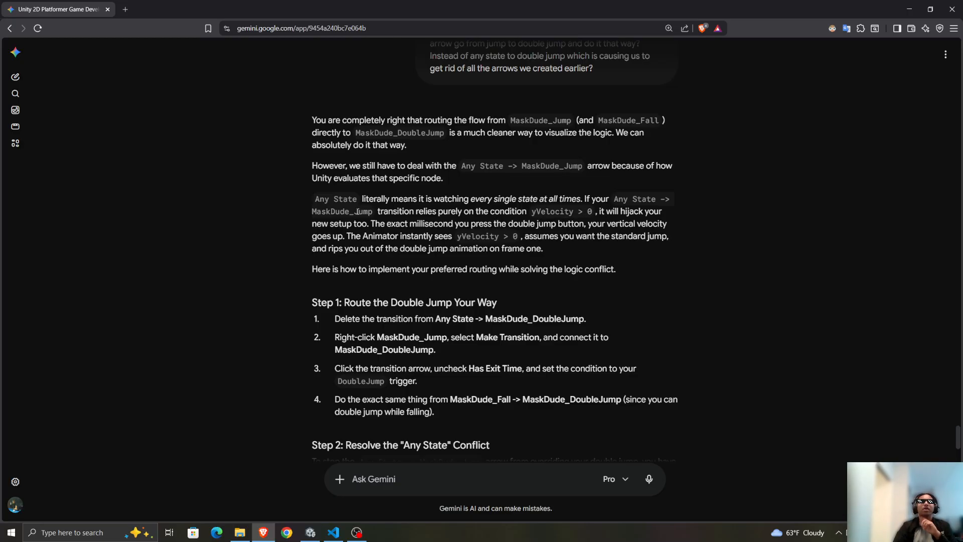
scroll(392, 258, up, 1)
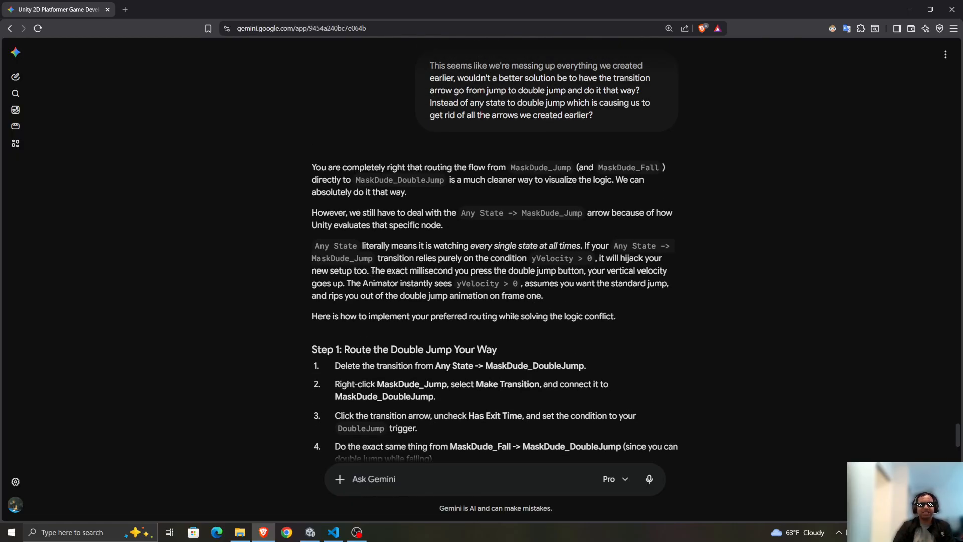
drag(371, 273, 546, 299)
click(516, 291)
Review the previous reply's "Clean Up the State Machine" fix, focusing on Step 1 about disconnecting normal jump and fall from Any State.
scroll(412, 370, up, 5)
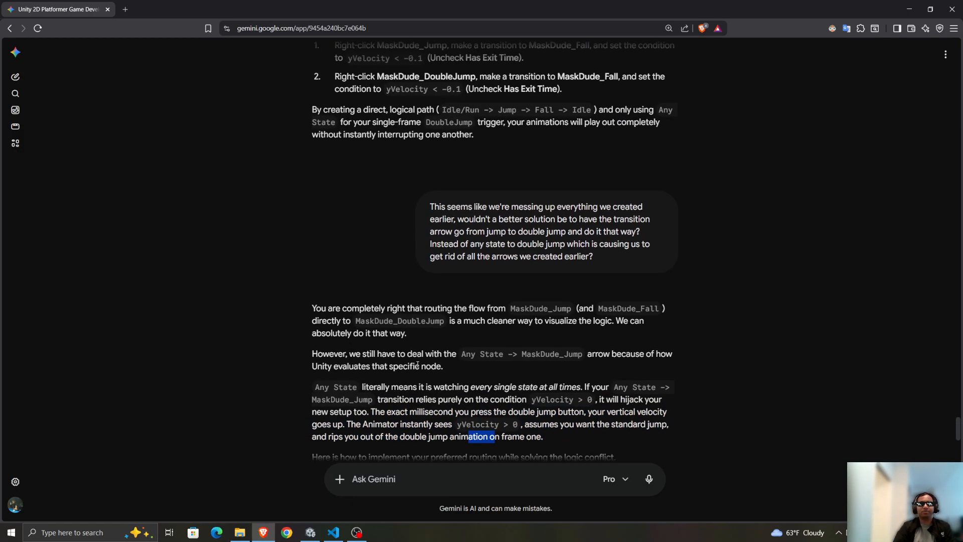
scroll(411, 371, up, 3)
drag(334, 180, 566, 247)
click(566, 247)
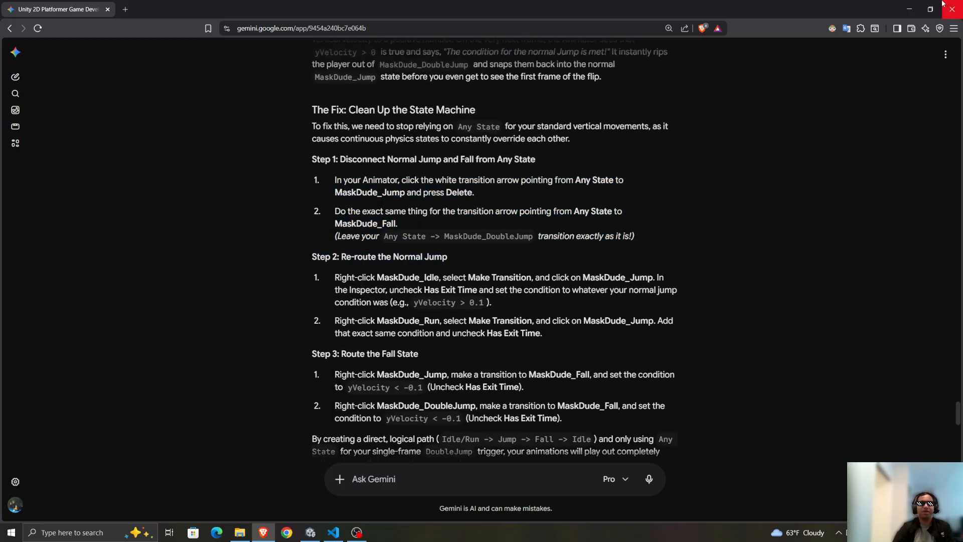
scroll(679, 59, down, 1)
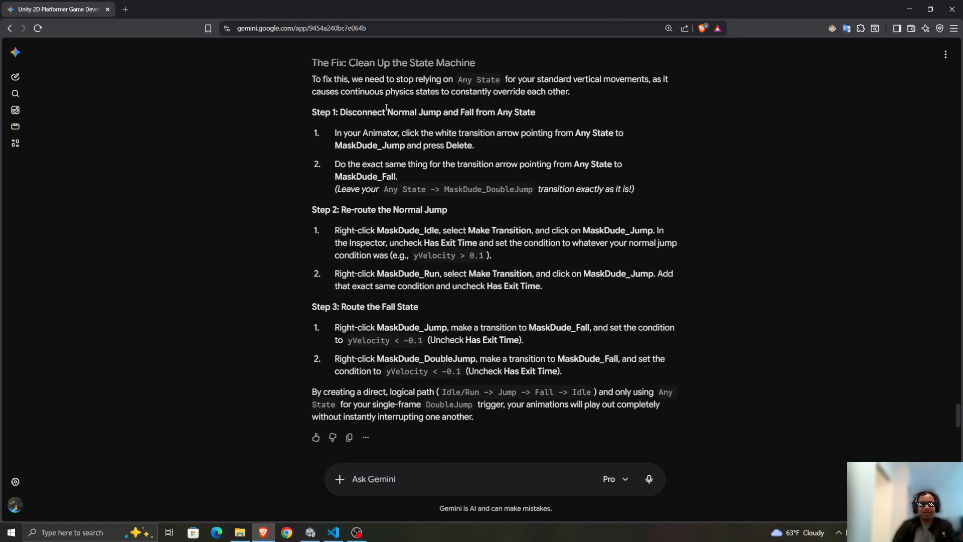
drag(303, 112, 799, 193)
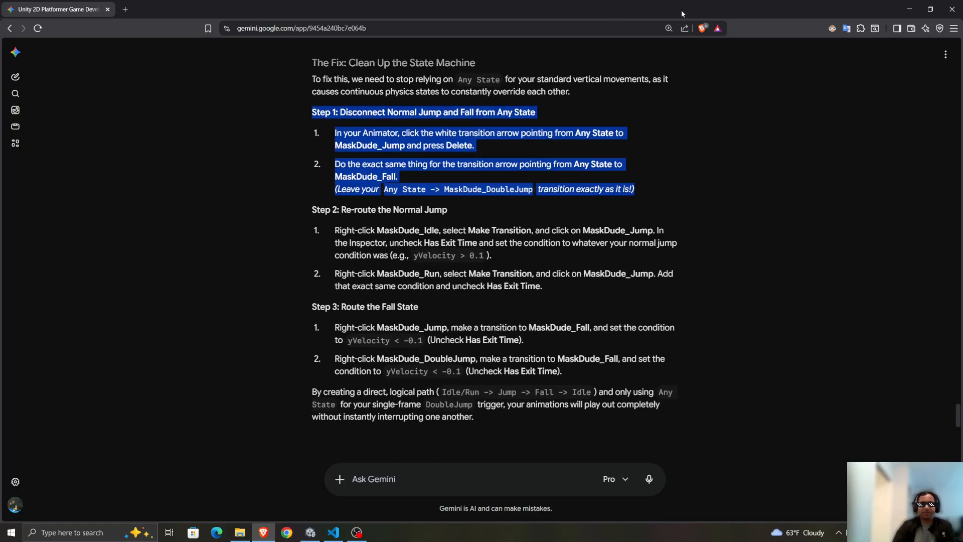
Switch to Unity, open the Player animator controller, and create a transition from MaskDude_Idle to MaskDude_Jump, selecting it for inspection.
key(alt+Tab)
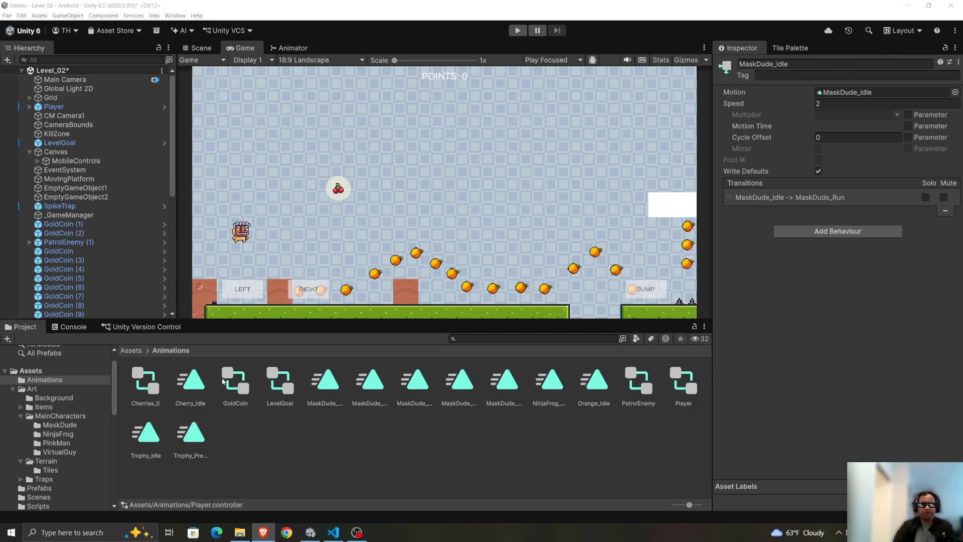
double_click(684, 382)
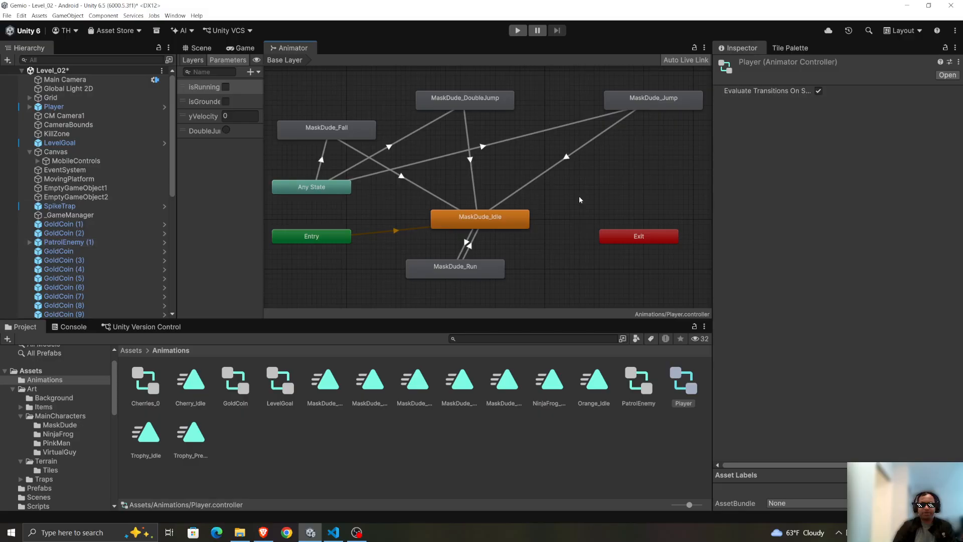
click(538, 206)
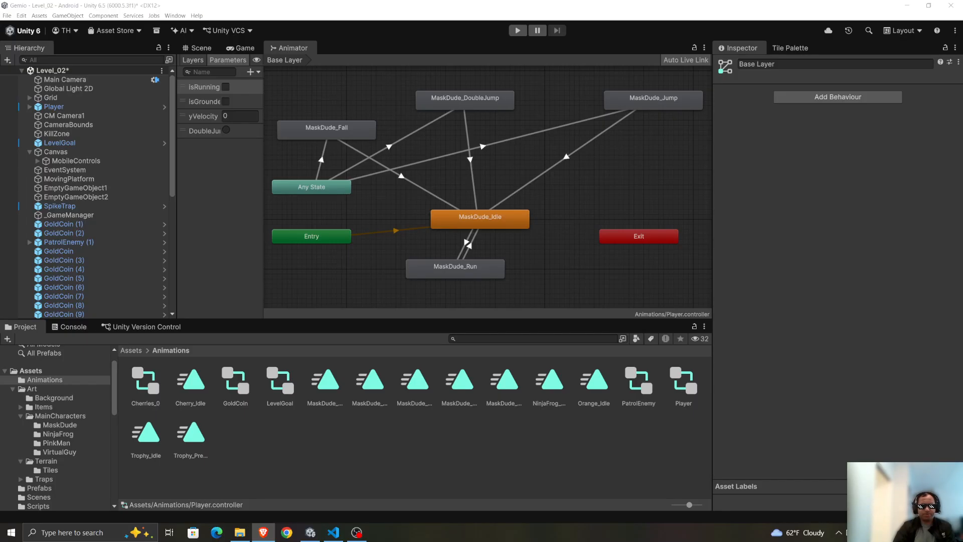
right_click(486, 220)
click(500, 224)
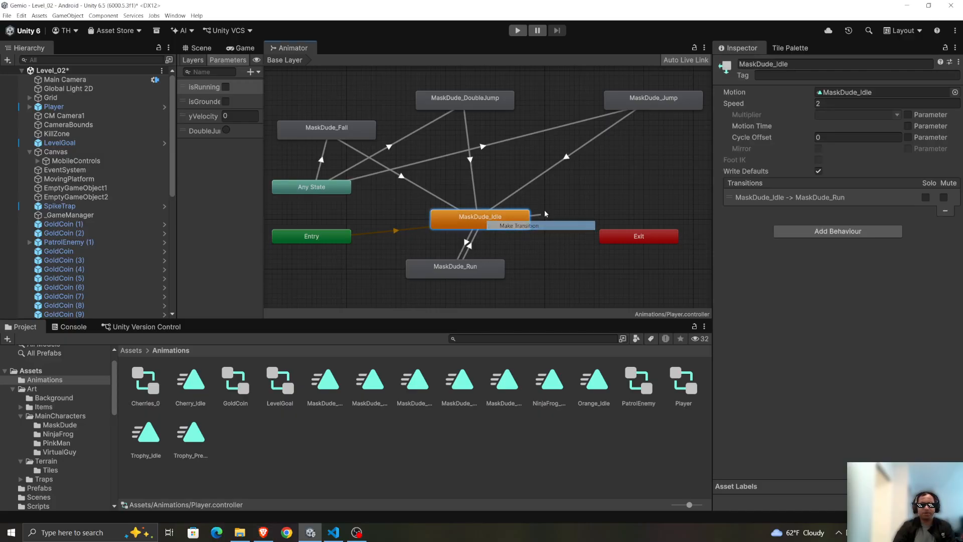
click(681, 96)
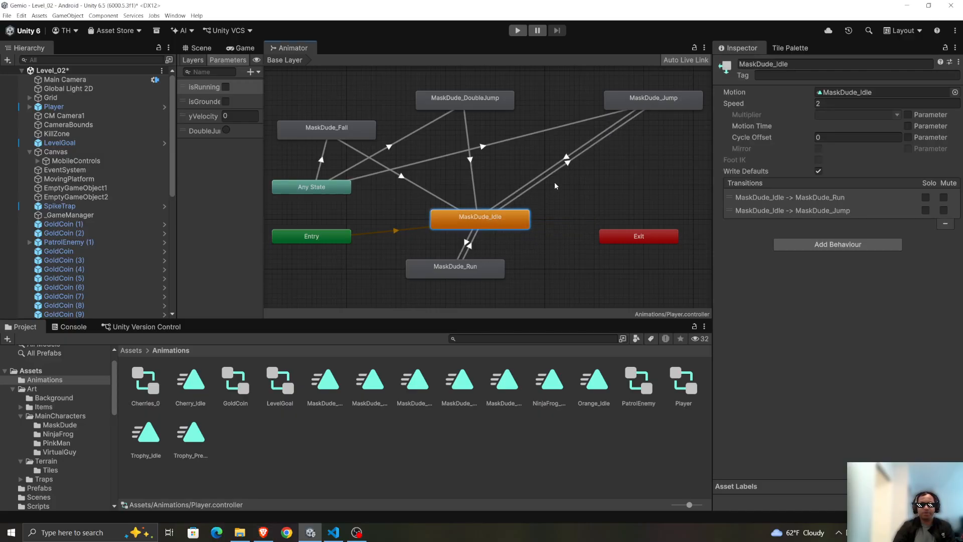
click(567, 165)
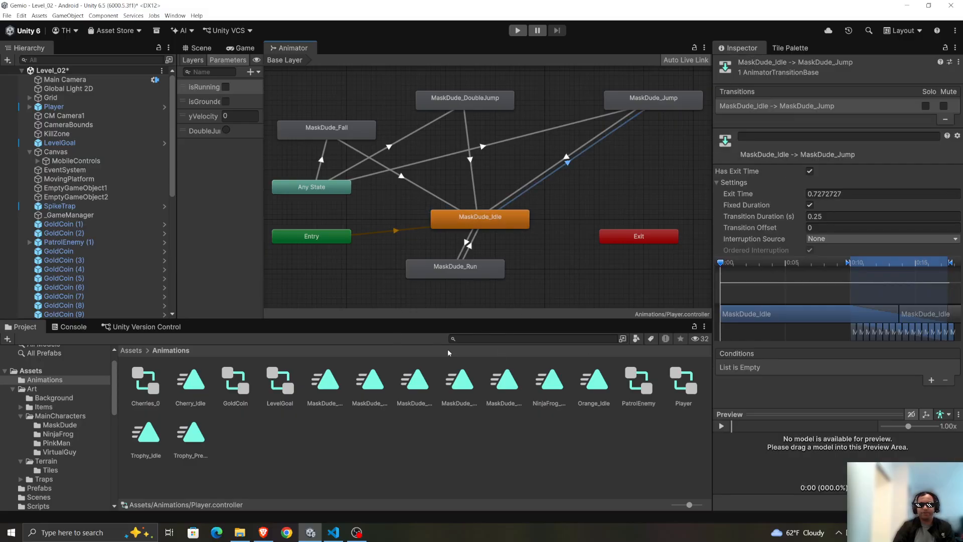
Switch to Gemini and review Step 2 on re-routing the normal jump and Step 1 on disconnecting jump and fall from Any State.
drag(364, 3, 365, 1)
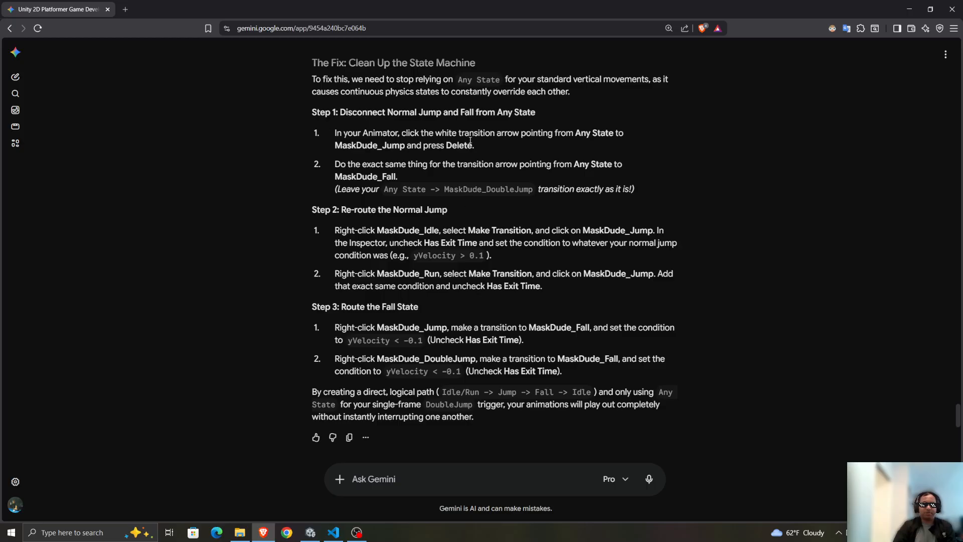
drag(296, 224, 722, 287)
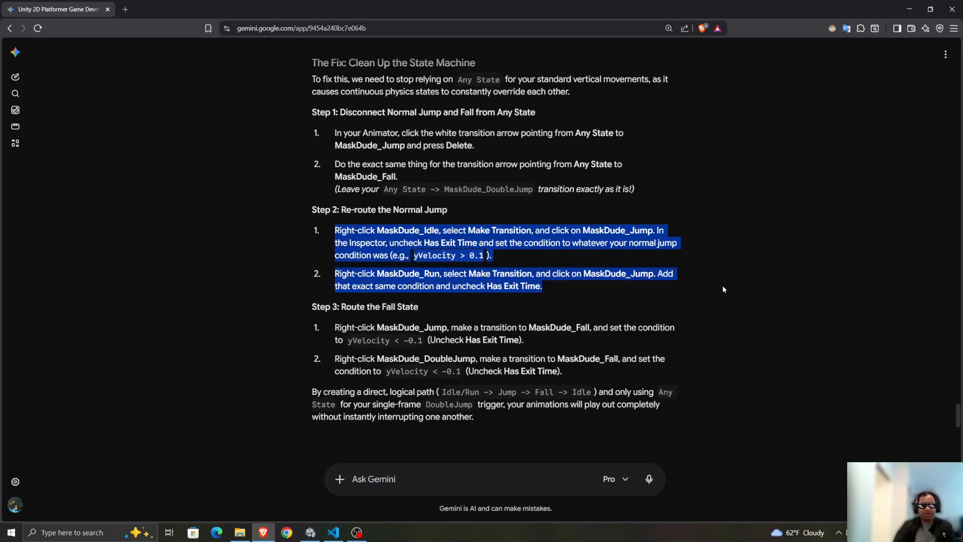
drag(325, 112, 637, 191)
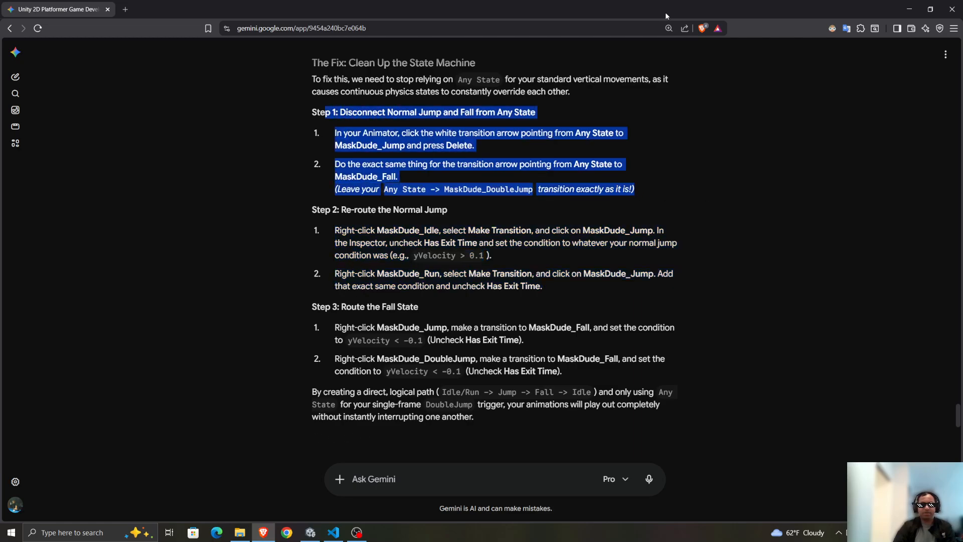
Switch back to Unity and, for the MaskDude_Idle to MaskDude_Jump transition, disable Has Exit Time and set Transition Duration to 0.
drag(451, 16, 480, 541)
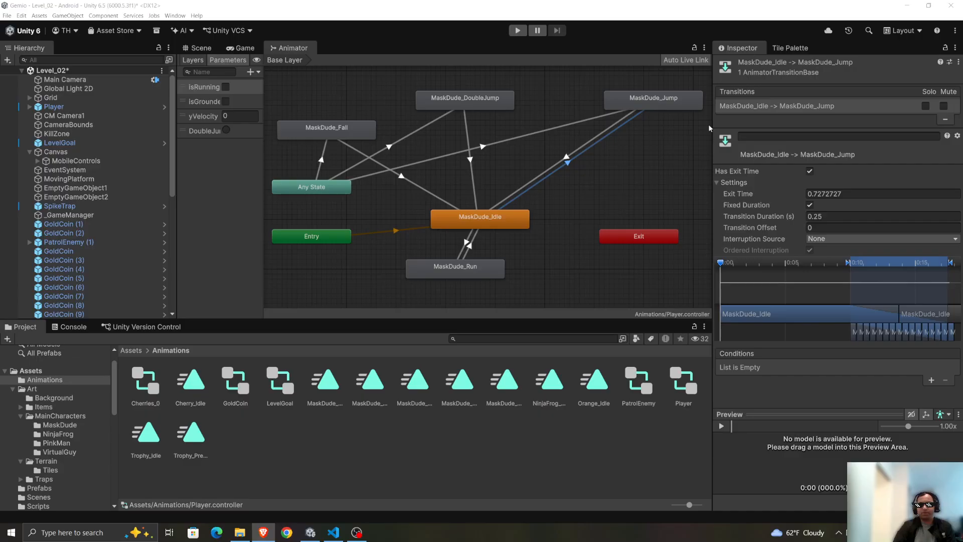
click(810, 172)
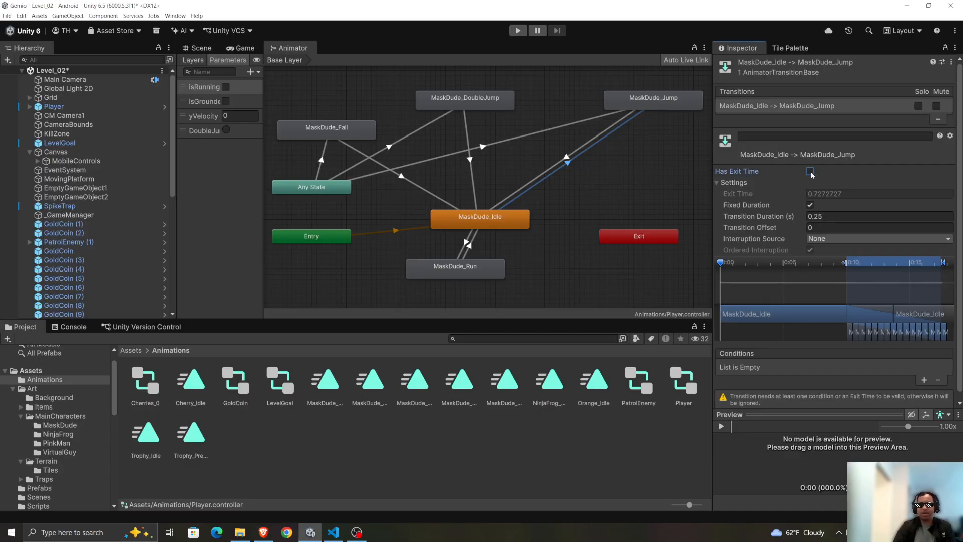
click(840, 219)
text(0)
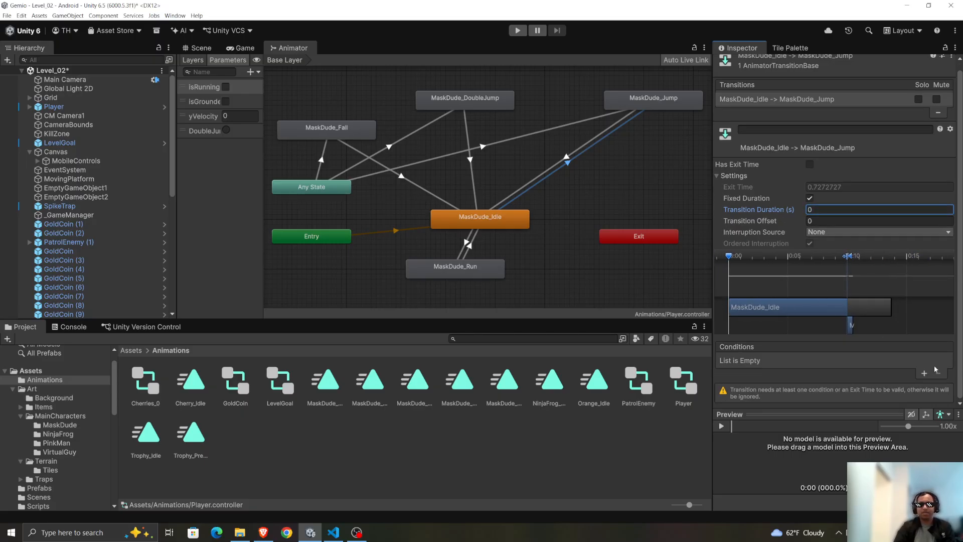
Add two conditions to the MaskDude_Idle to MaskDude_Jump transition: isGrounded false and yVelocity Greater 0.1.
click(925, 374)
click(804, 369)
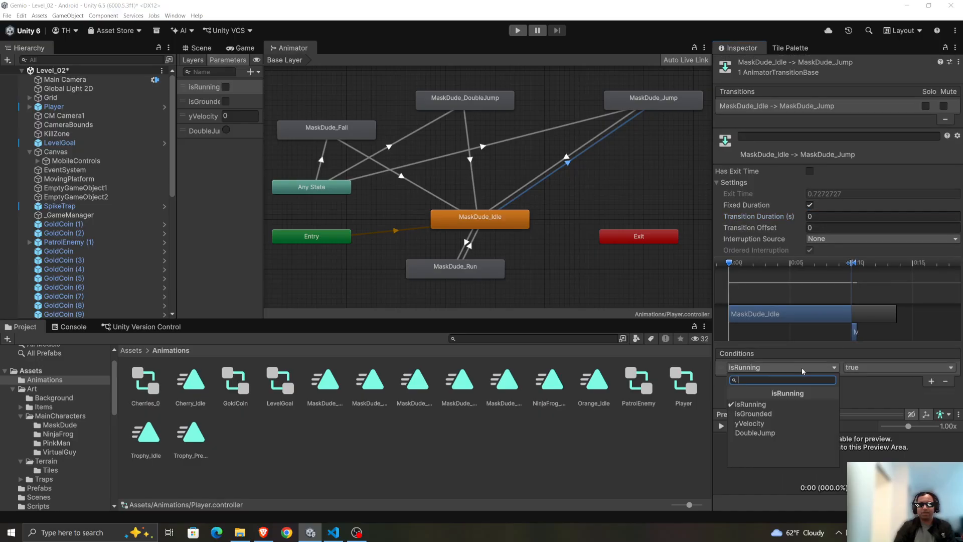
click(783, 408)
click(891, 372)
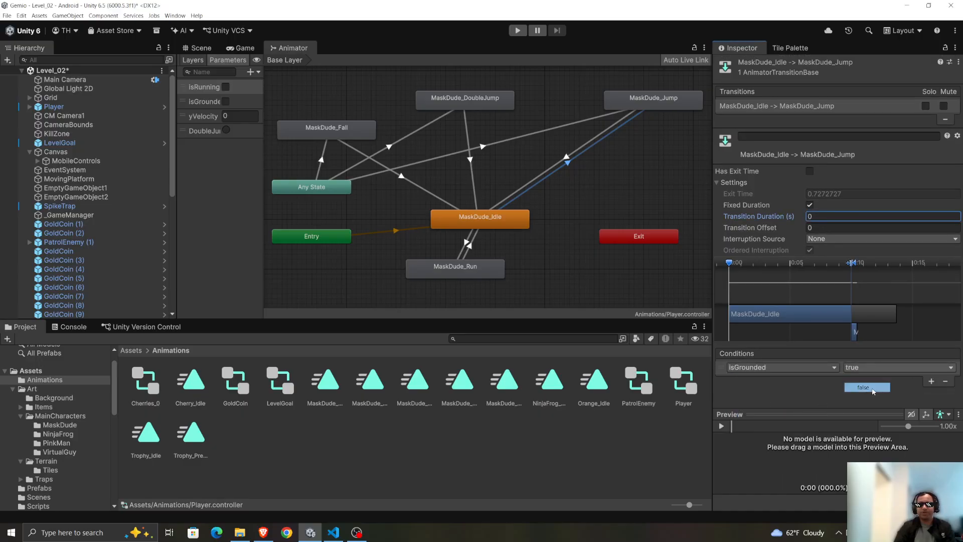
click(862, 388)
click(931, 381)
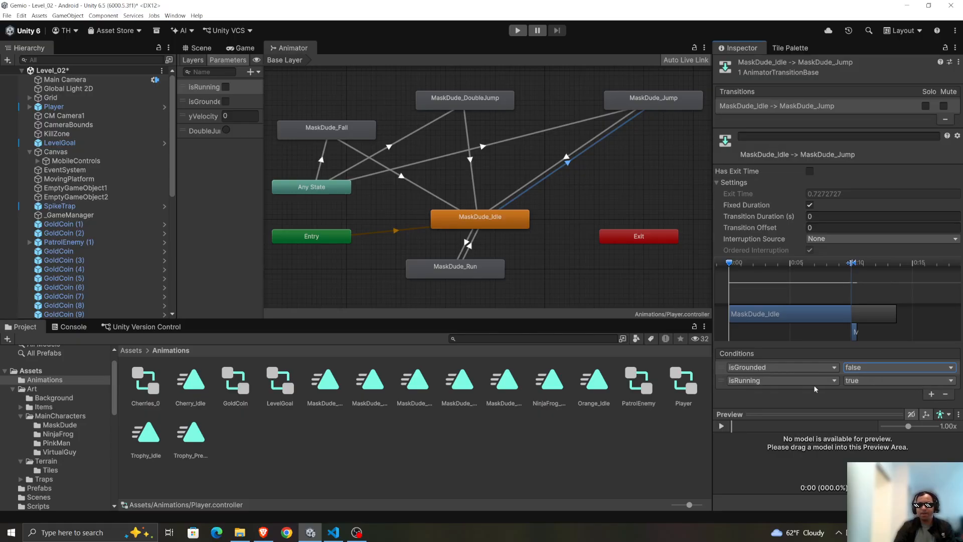
click(780, 380)
click(780, 436)
click(937, 380)
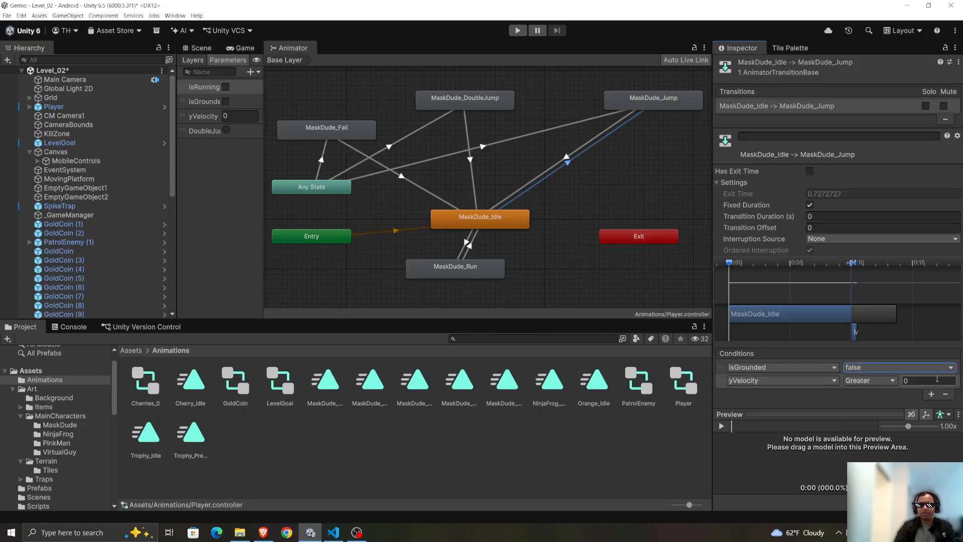
text(.1)
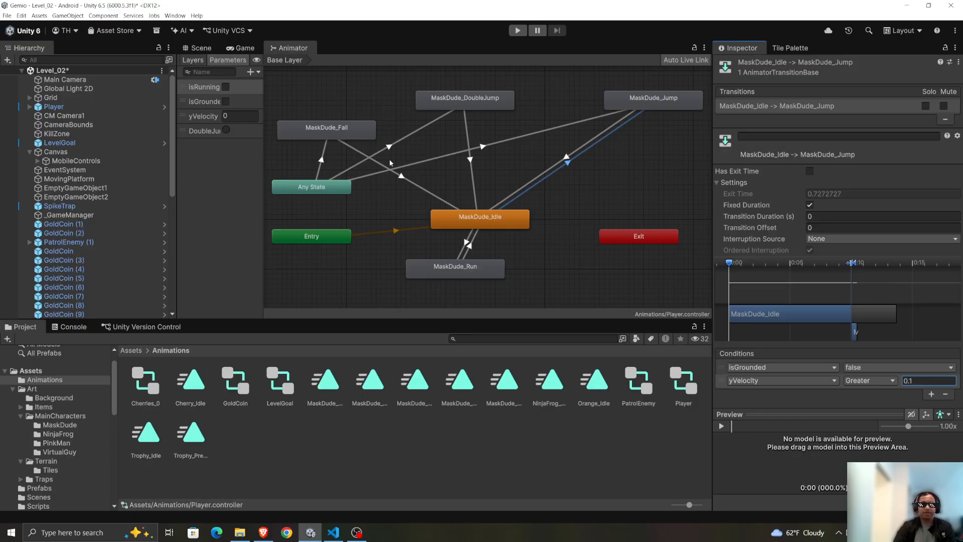
Compare the Any State to MaskDude_Jump transition with the one from MaskDude_Idle, and delete the Any State transition.
click(414, 165)
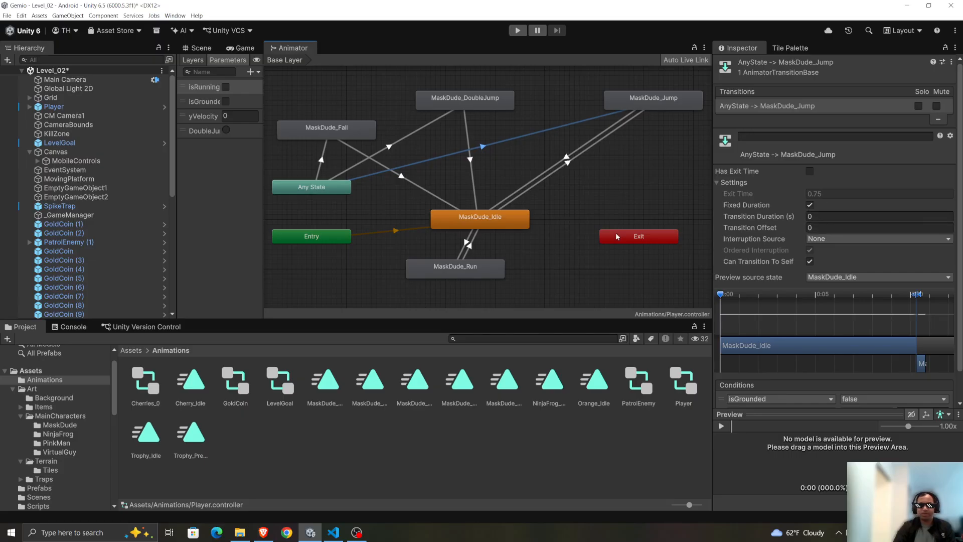
click(570, 164)
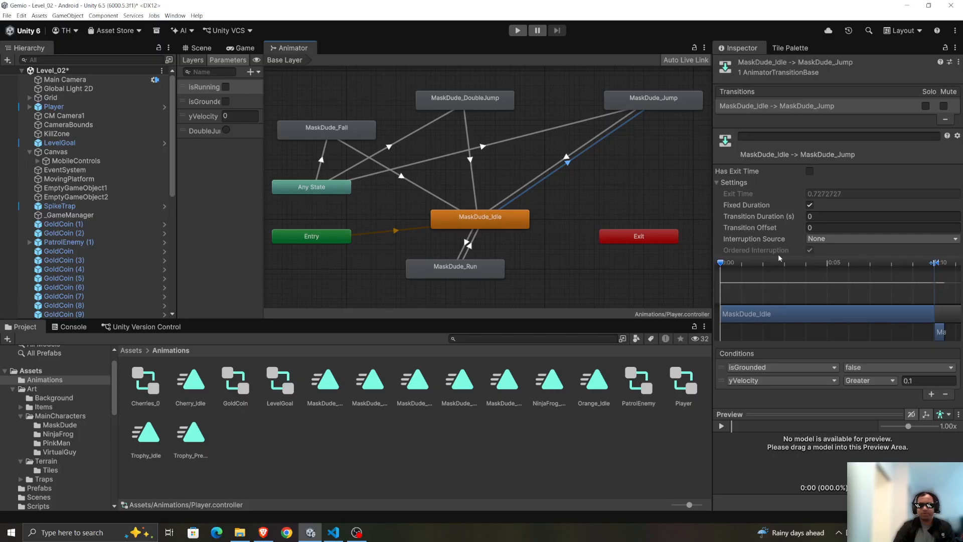
click(440, 155)
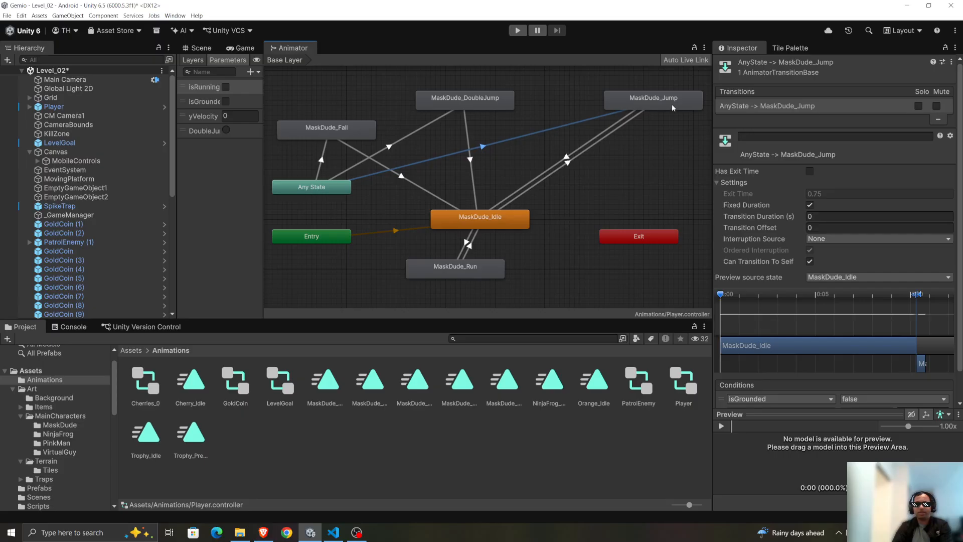
key(Delete)
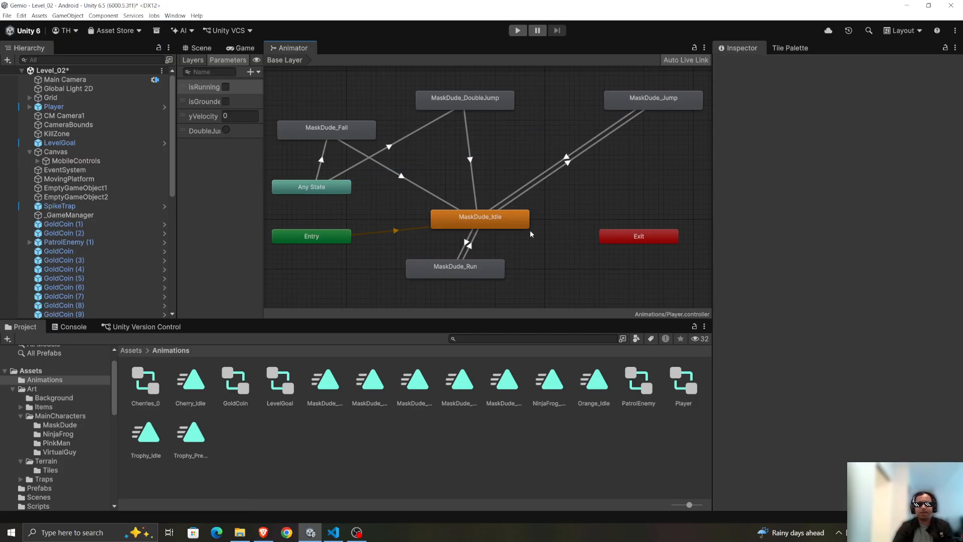
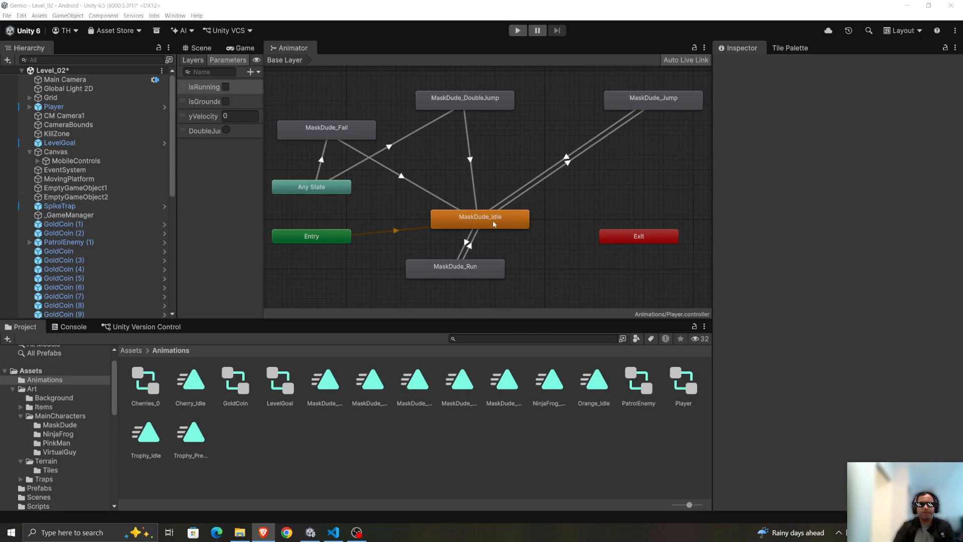
Move the MaskDude_Run state clear of MaskDude_Idle and make a transition from MaskDude_Run to MaskDude_Jump.
mouse_move(461, 267)
mouse_down()
mouse_move(484, 276)
mouse_move(472, 280)
mouse_up()
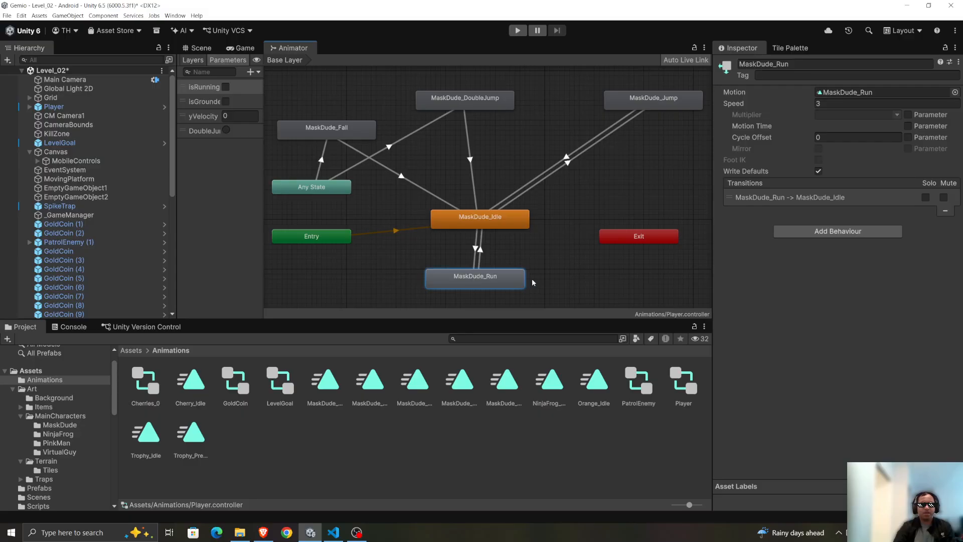
drag(485, 287, 577, 283)
right_click(579, 282)
click(595, 290)
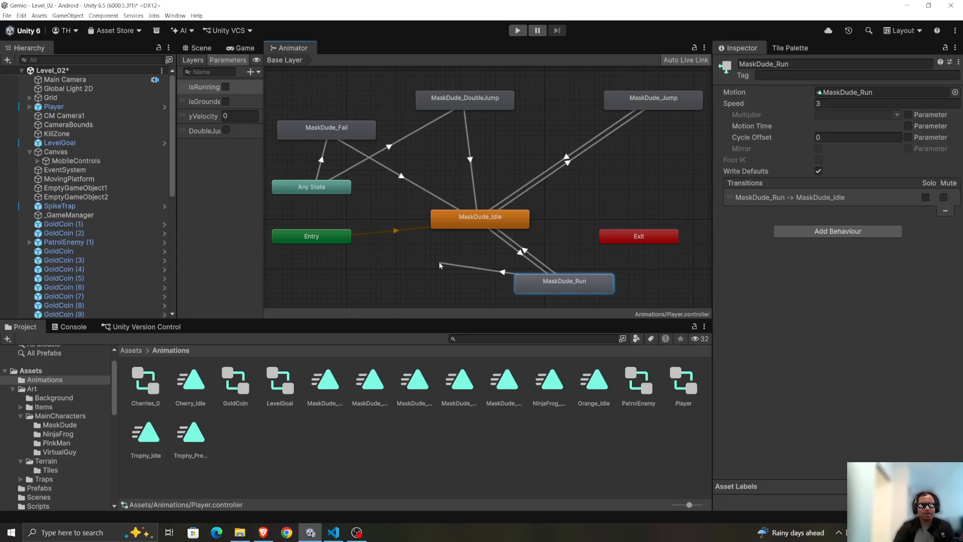
click(663, 104)
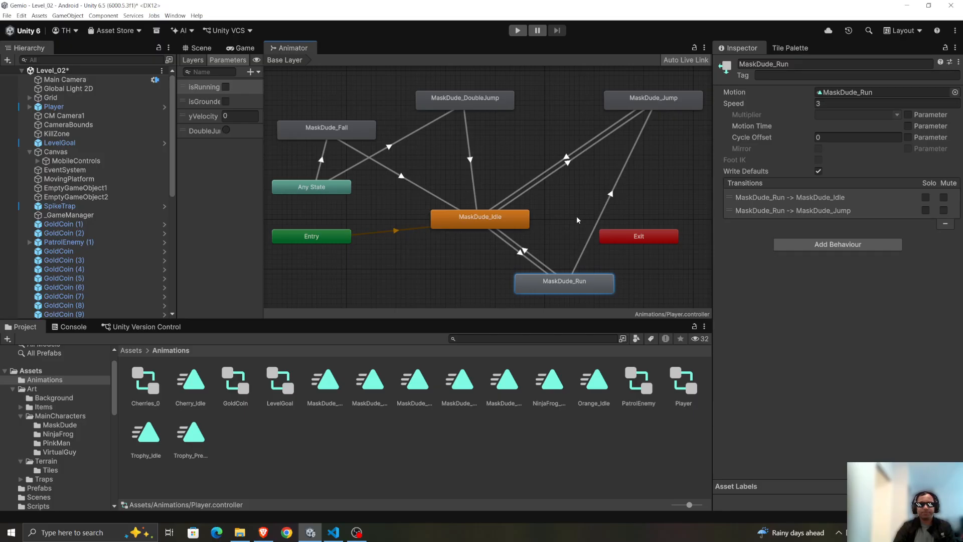
For the MaskDude_Run to MaskDude_Jump transition, disable Has Exit Time and set Transition Duration to 0.
click(615, 193)
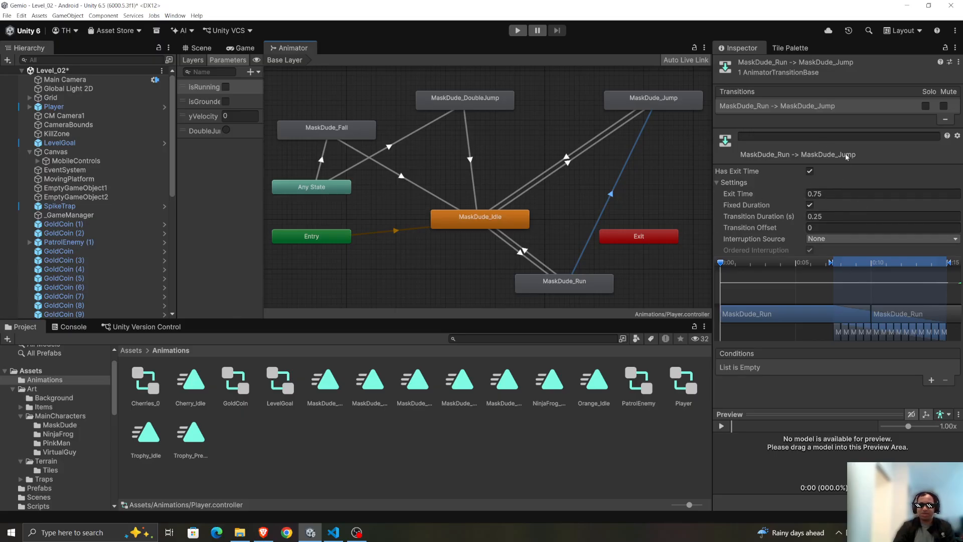
click(810, 171)
click(833, 216)
text(0)
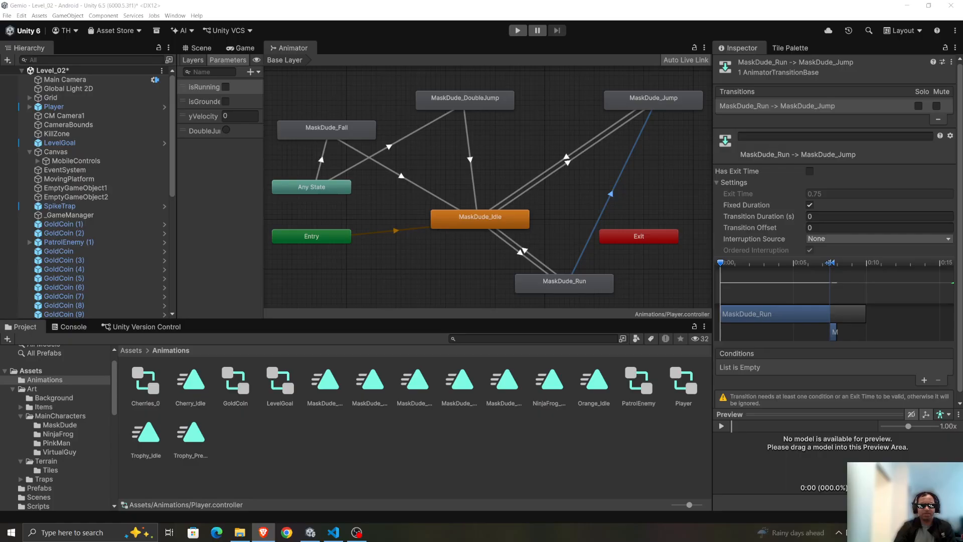
Add two conditions to the MaskDude_Run to MaskDude_Jump transition: isGrounded false and yVelocity Greater 0.1.
click(930, 380)
click(799, 367)
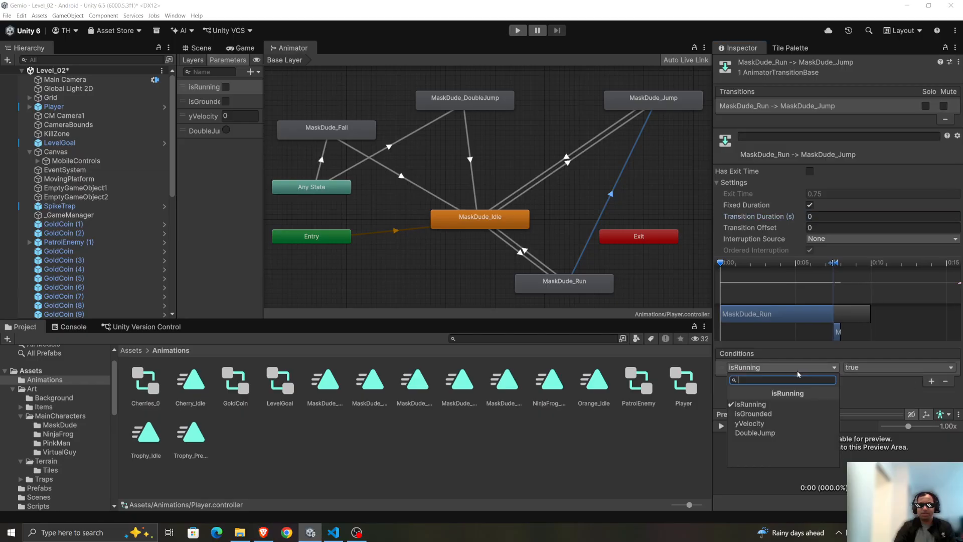
click(766, 414)
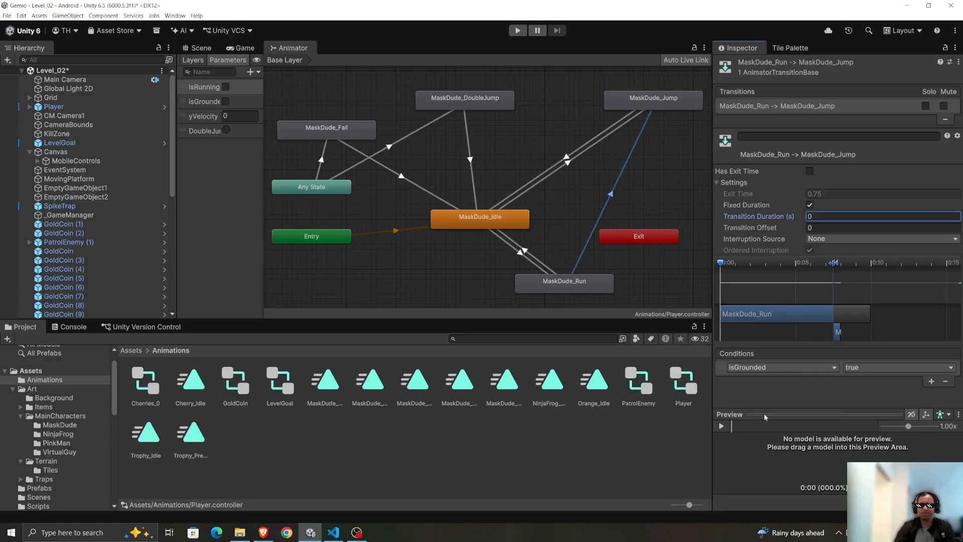
click(892, 369)
click(866, 387)
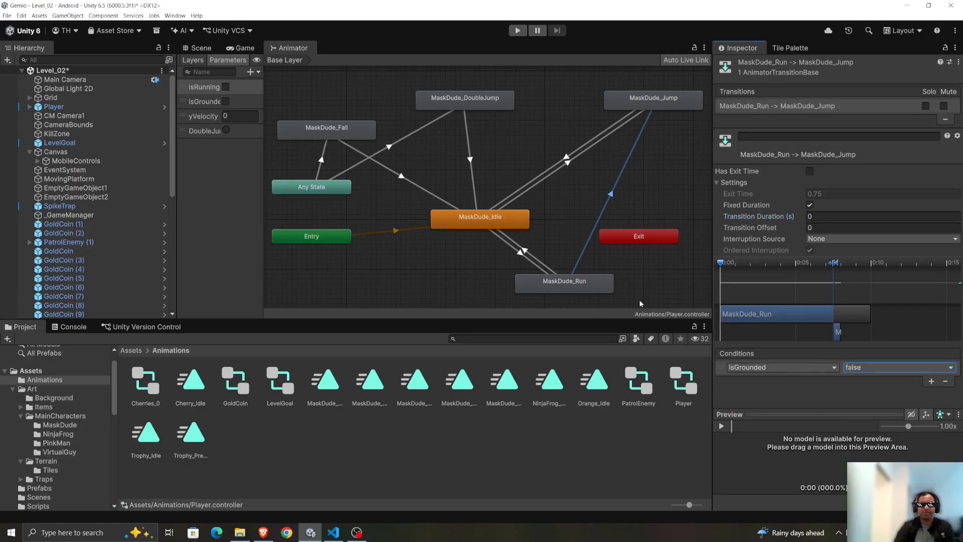
click(931, 381)
click(780, 380)
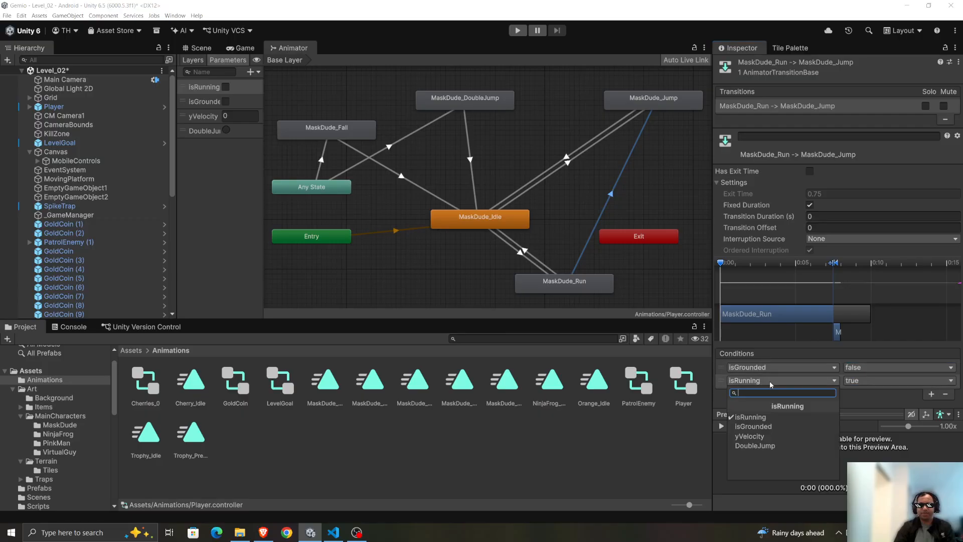
click(768, 436)
click(913, 380)
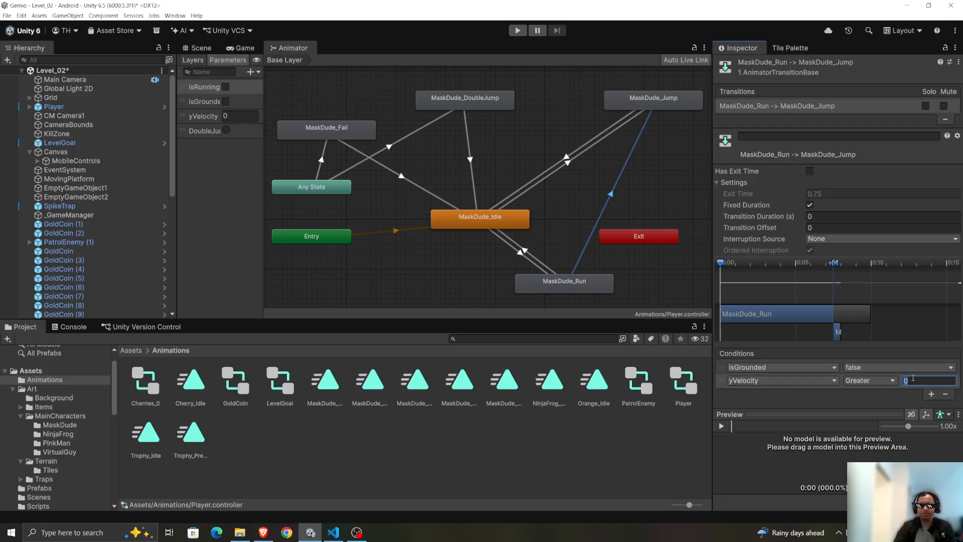
text(0.1)
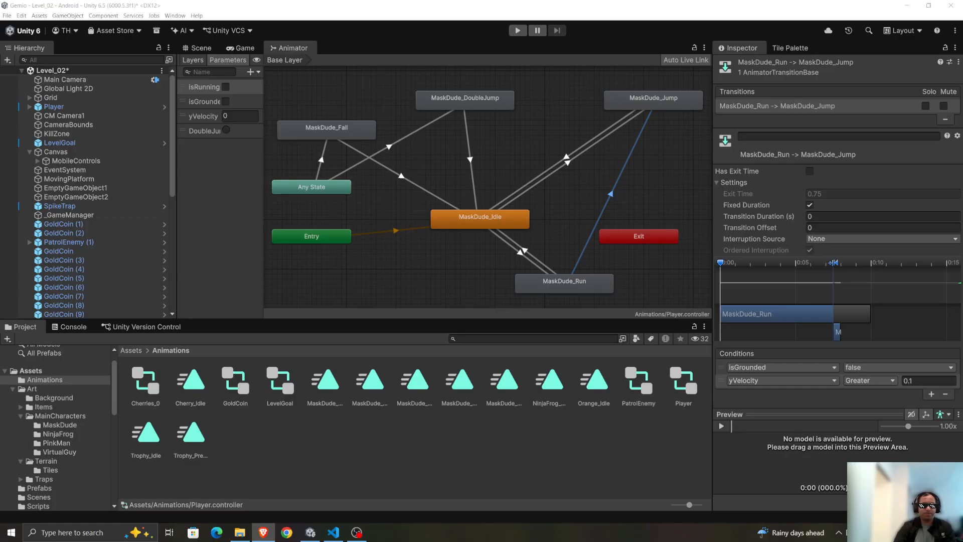
Switch to Gemini to reread Step 1, and back in Unity delete the Any State to MaskDude_Fall transition.
drag(962, 6, 319, 0)
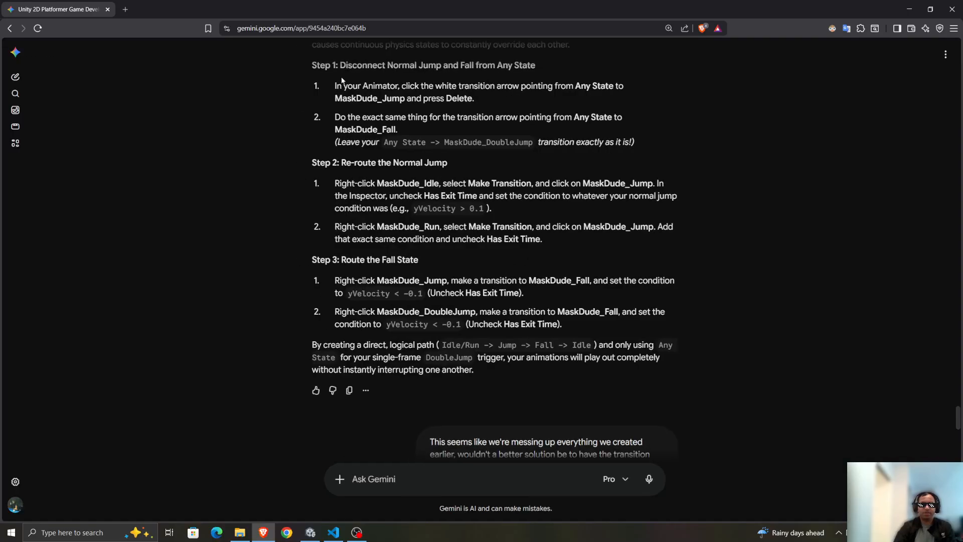
drag(335, 86, 660, 133)
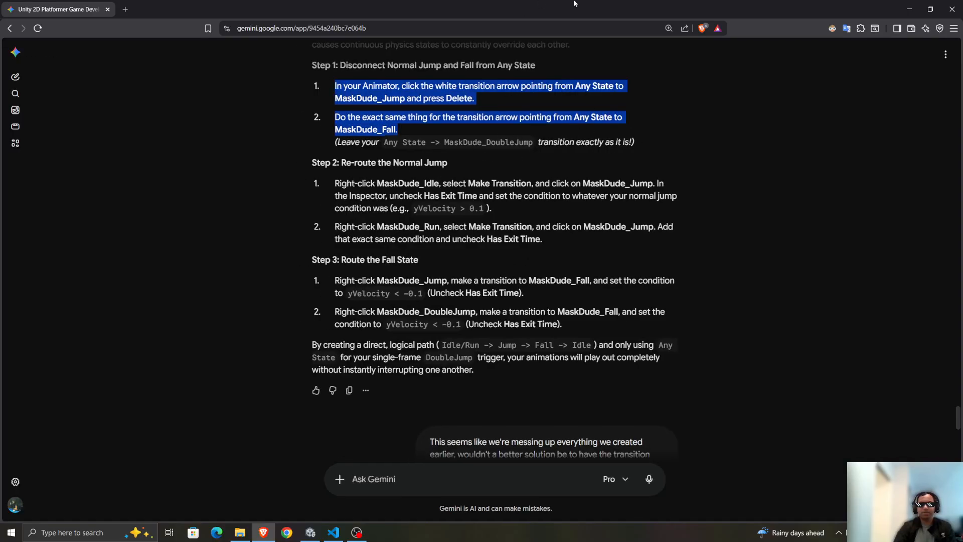
drag(575, 8, 506, 541)
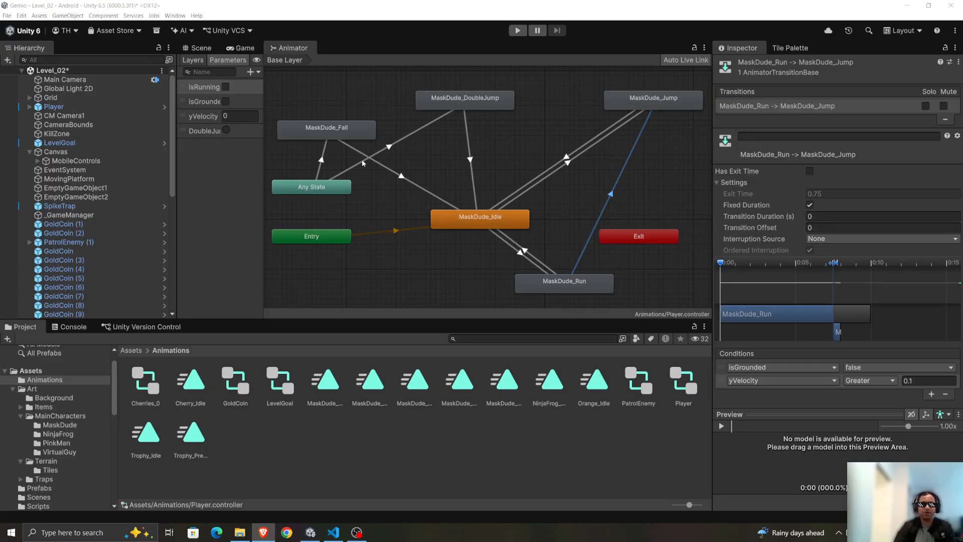
click(322, 156)
click(448, 205)
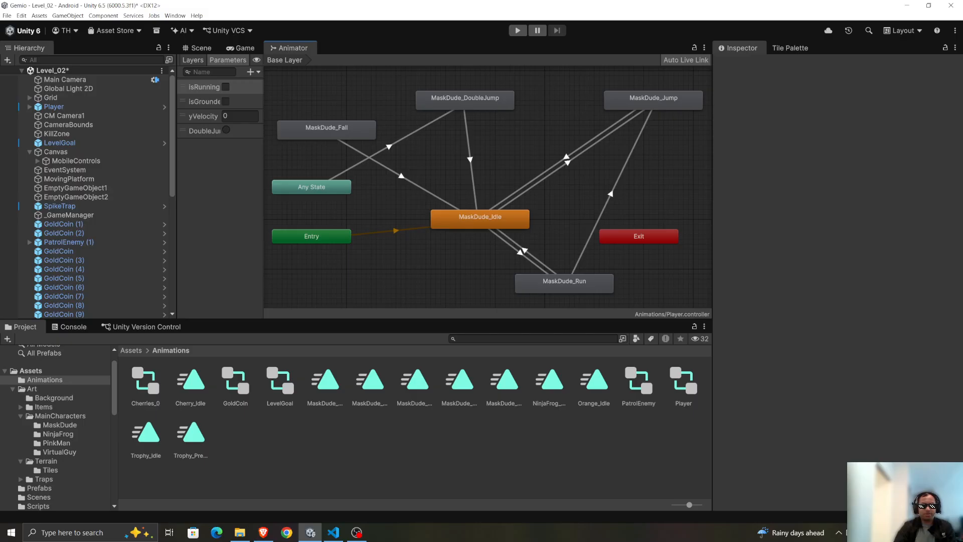
Make a transition from MaskDude_Jump to MaskDude_Fall and move the MaskDude_Jump state slightly lower in the graph.
key(alt+Tab)
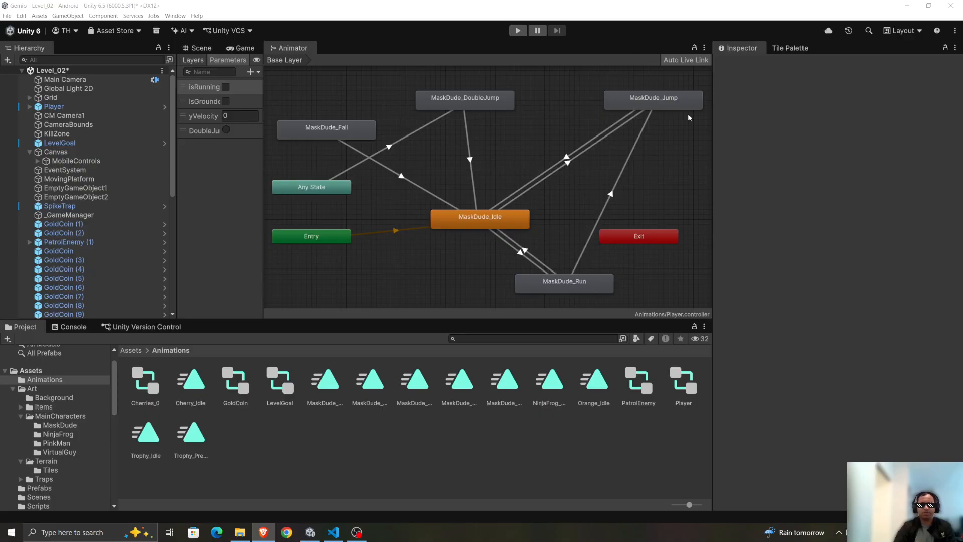
click(616, 182)
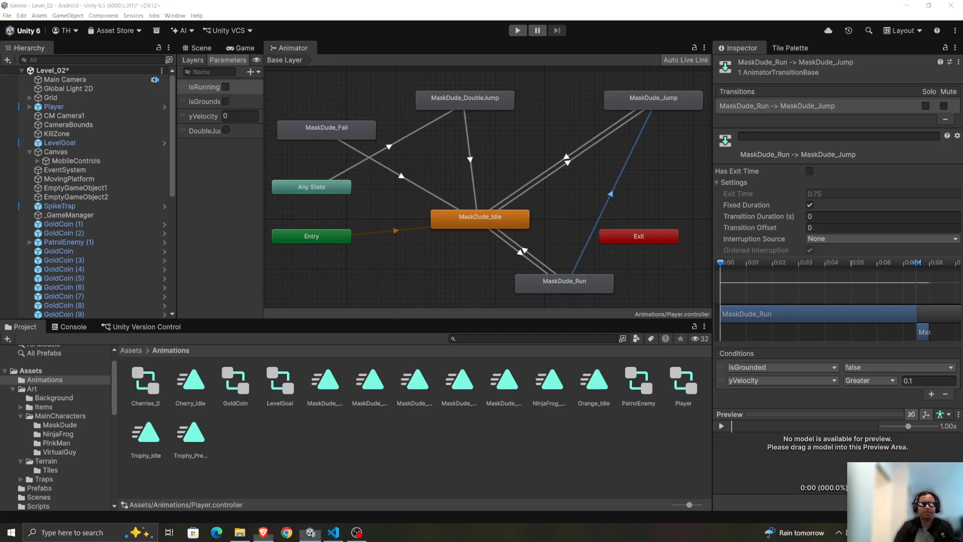
right_click(649, 102)
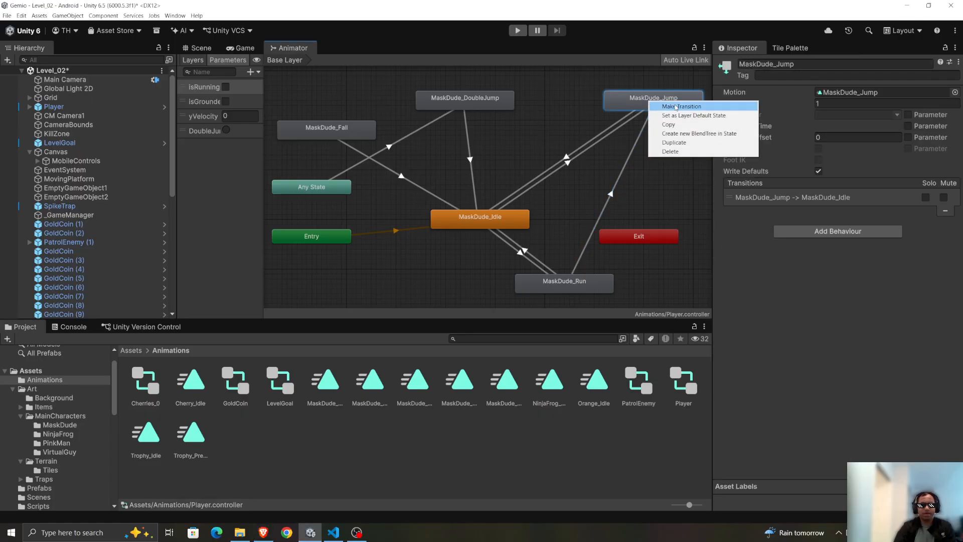
click(676, 106)
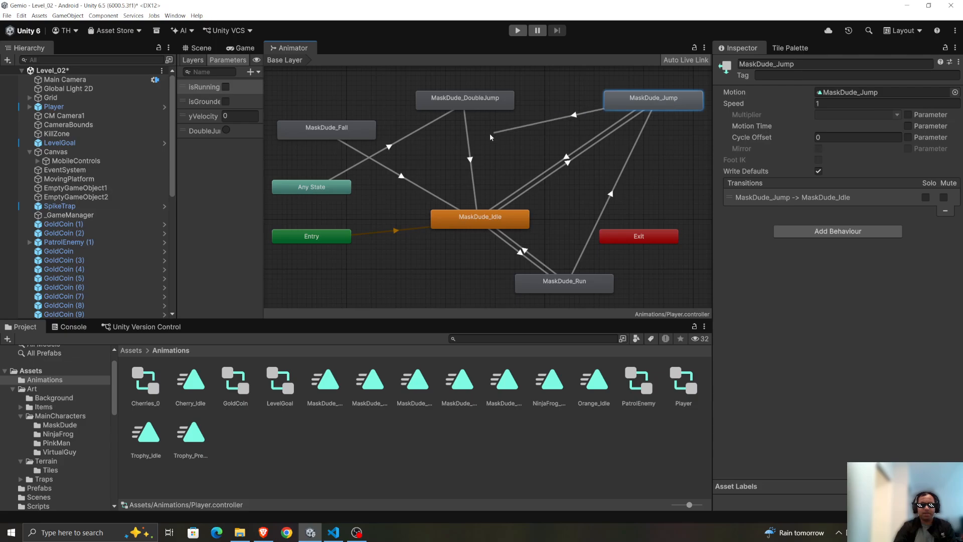
click(342, 141)
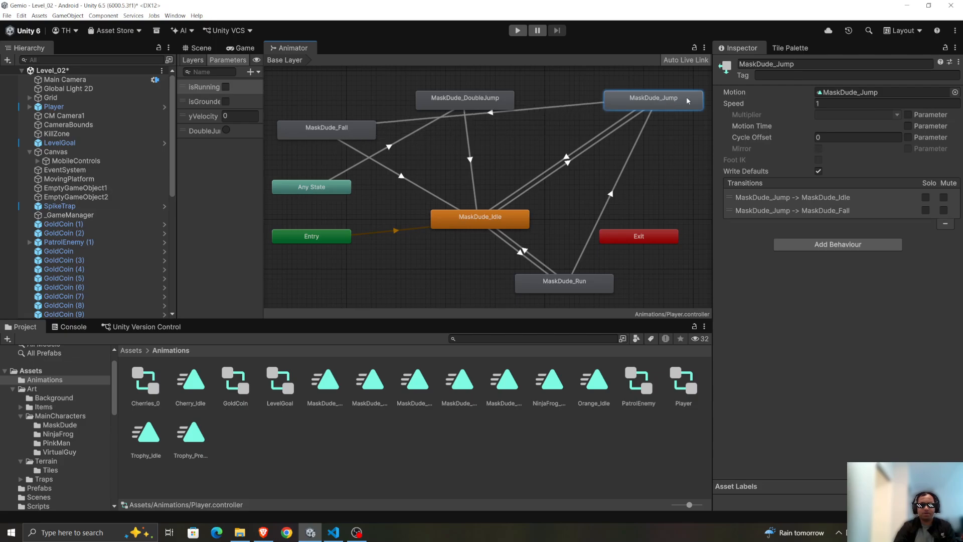
drag(688, 101, 690, 124)
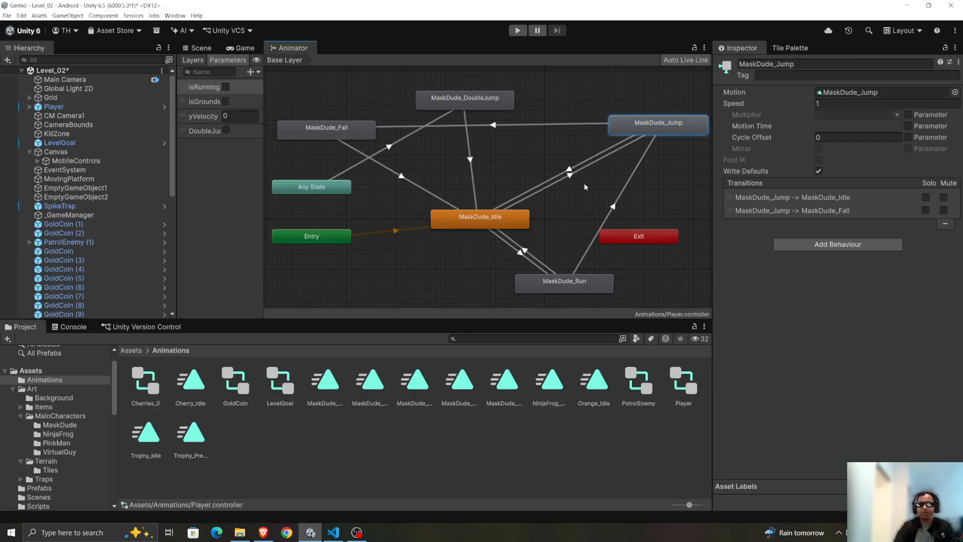
For the MaskDude_Jump to MaskDude_Fall transition, disable Has Exit Time and set Transition Duration to 0.
click(566, 126)
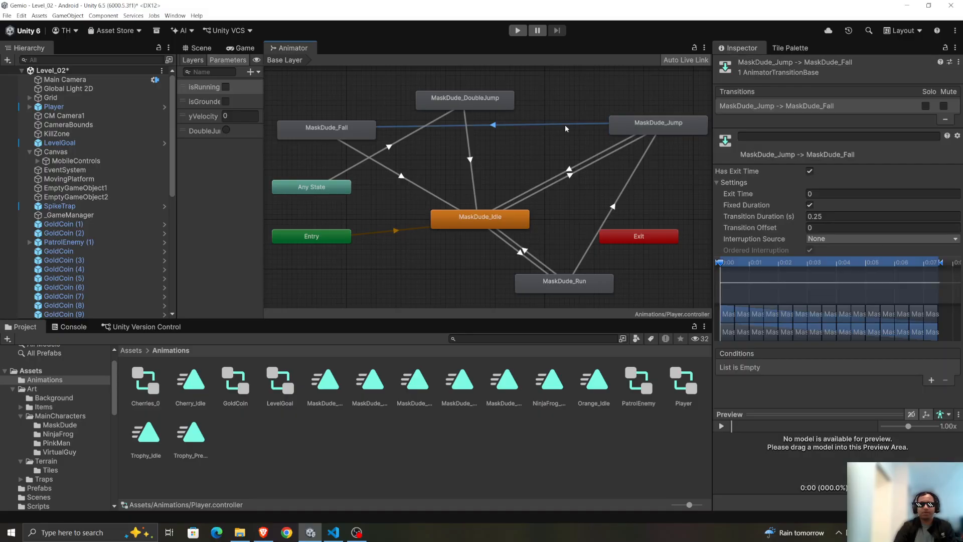
click(810, 171)
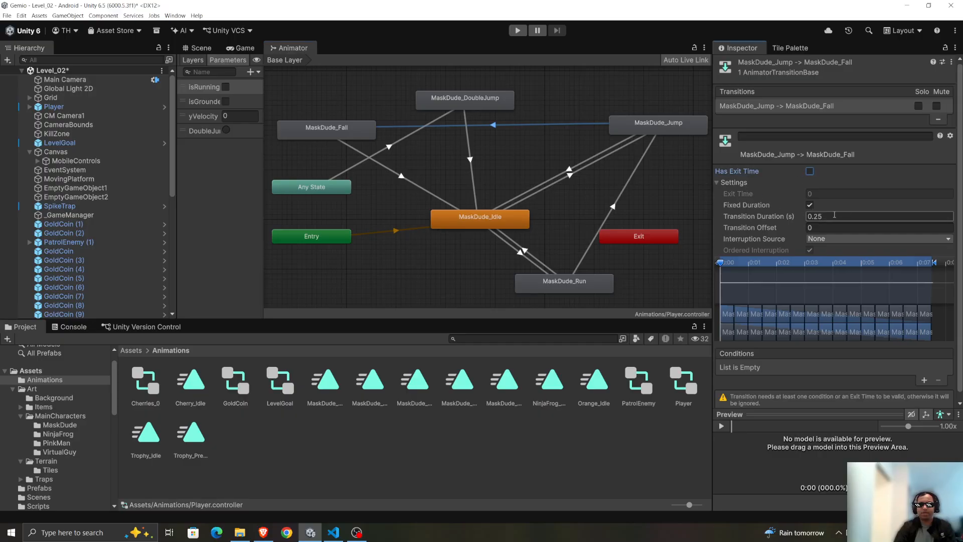
text(0)
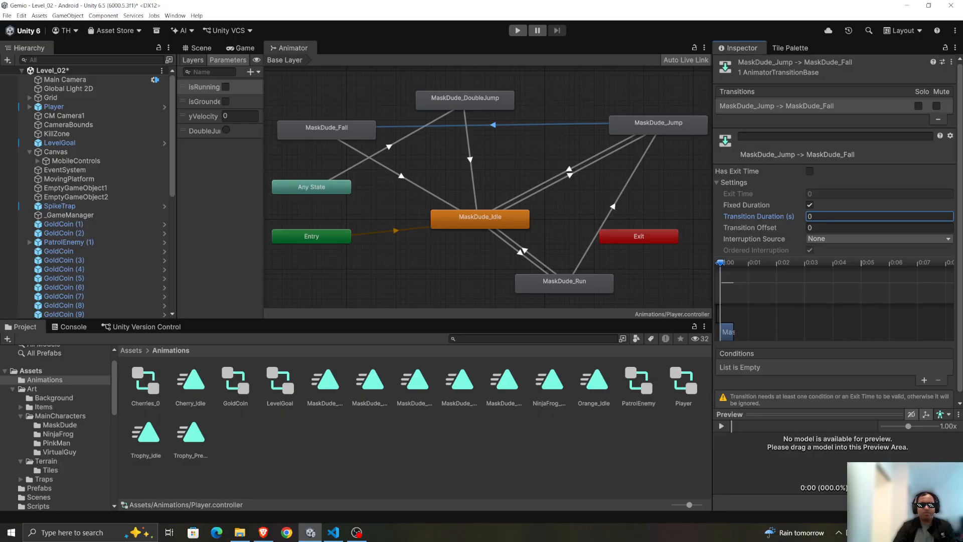
Add the condition yVelocity Less -0.1 to the MaskDude_Jump to MaskDude_Fall transition and move the MaskDude_Fall state slightly higher.
click(924, 380)
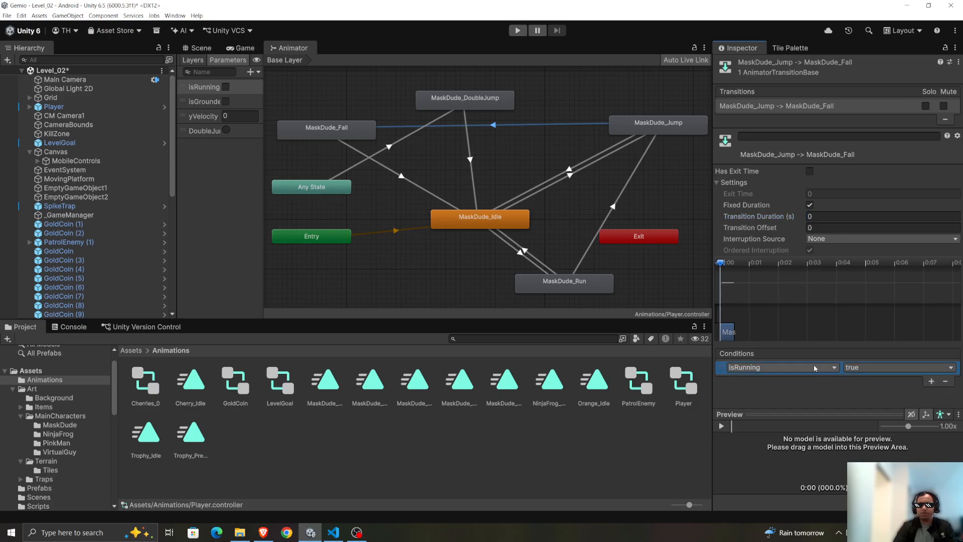
click(781, 368)
click(775, 423)
click(870, 367)
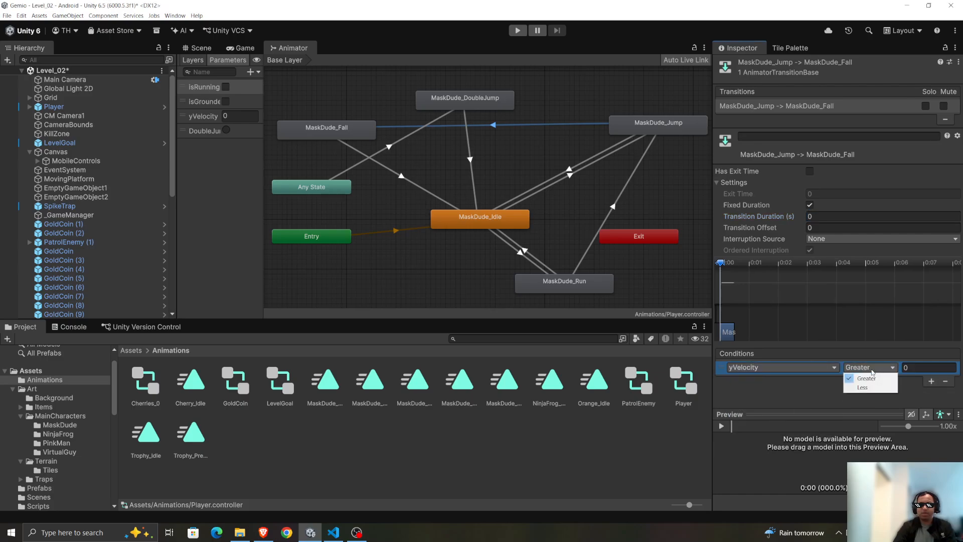
click(877, 386)
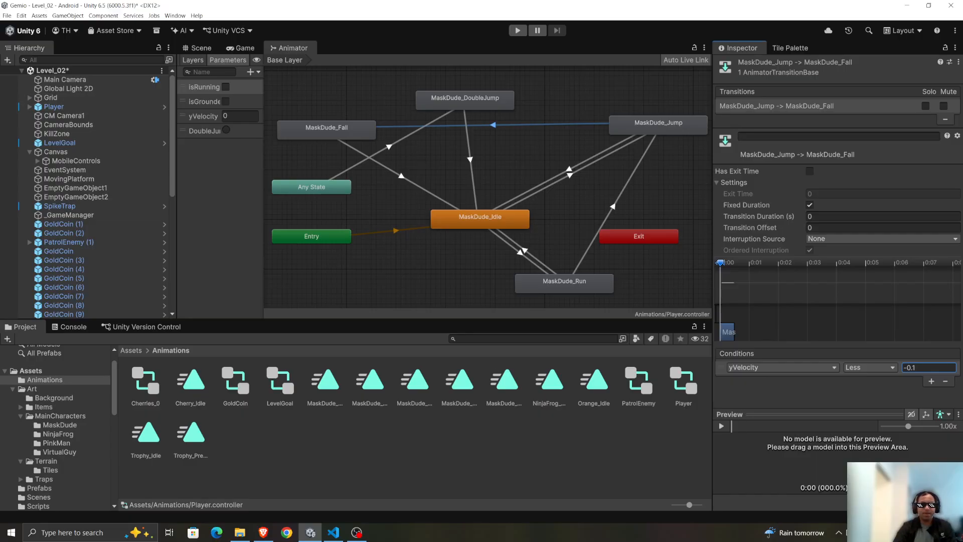
key(alt+Tab)
drag(322, 131, 319, 115)
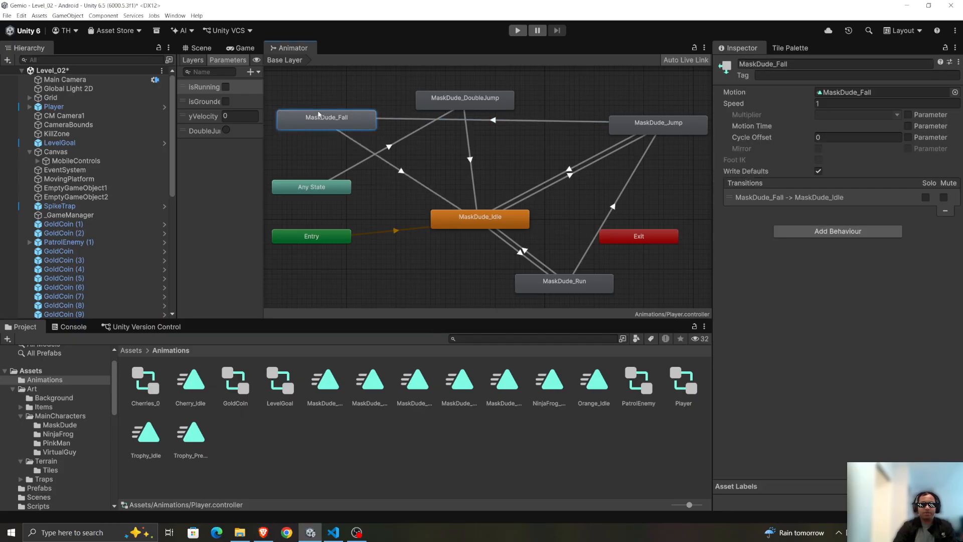
Play the level and test the player's run, jump, double jump and fall animations around the first platforms.
click(518, 31)
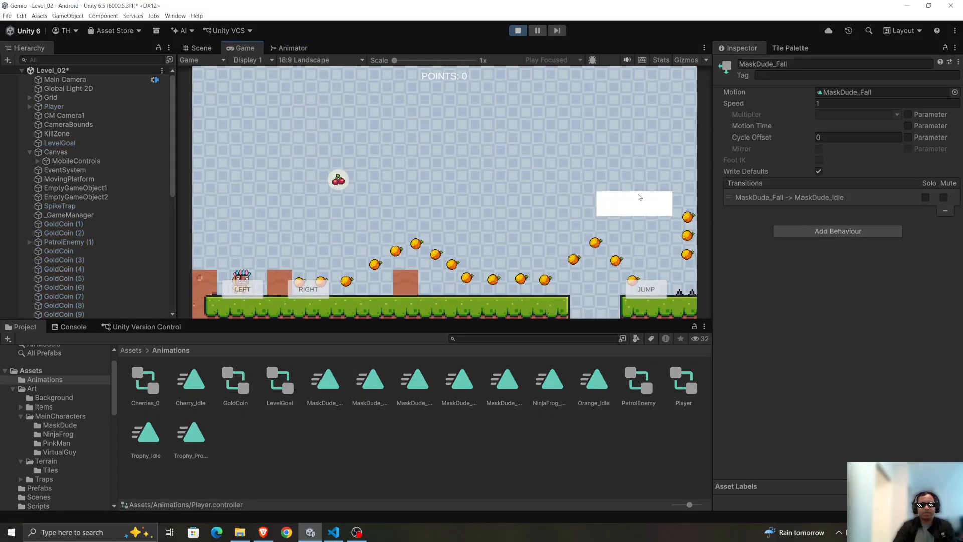
key(Right)
key(space)
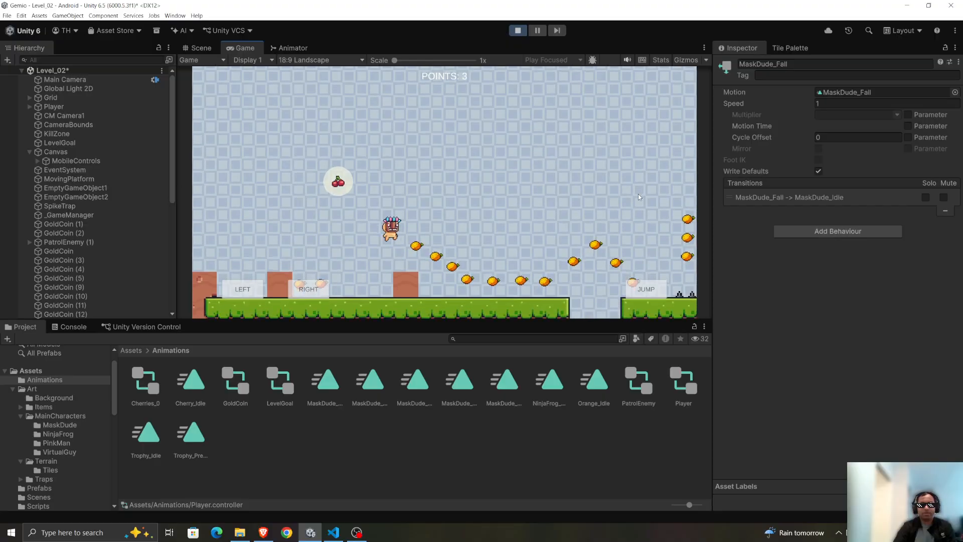
key(Left)
key(space)
key(Right)
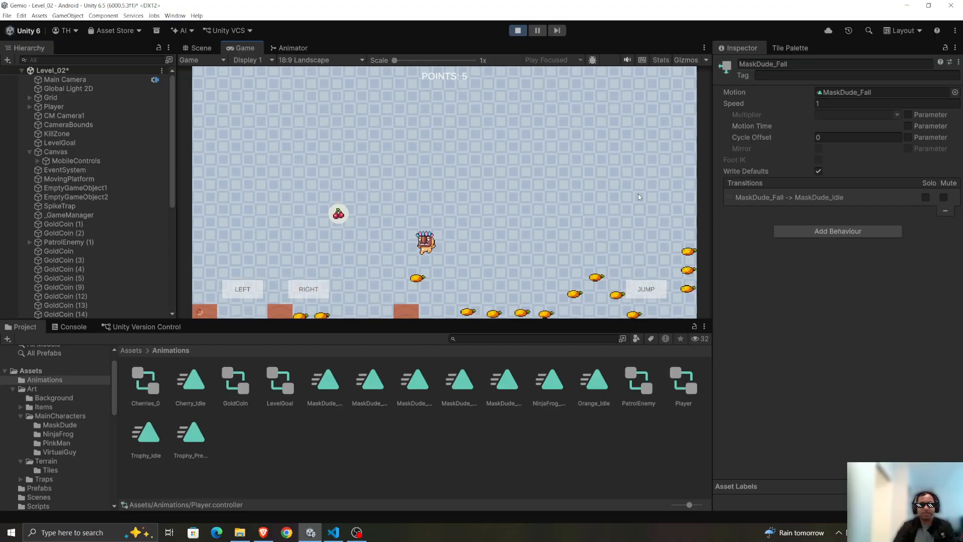
key(Left)
key(space)
key(Right)
key(Left)
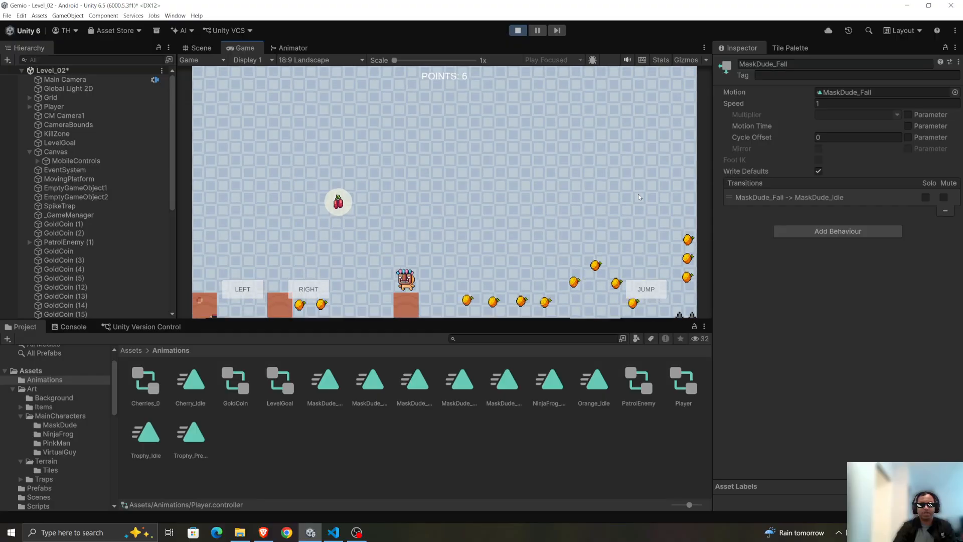
key(space)
key(space)
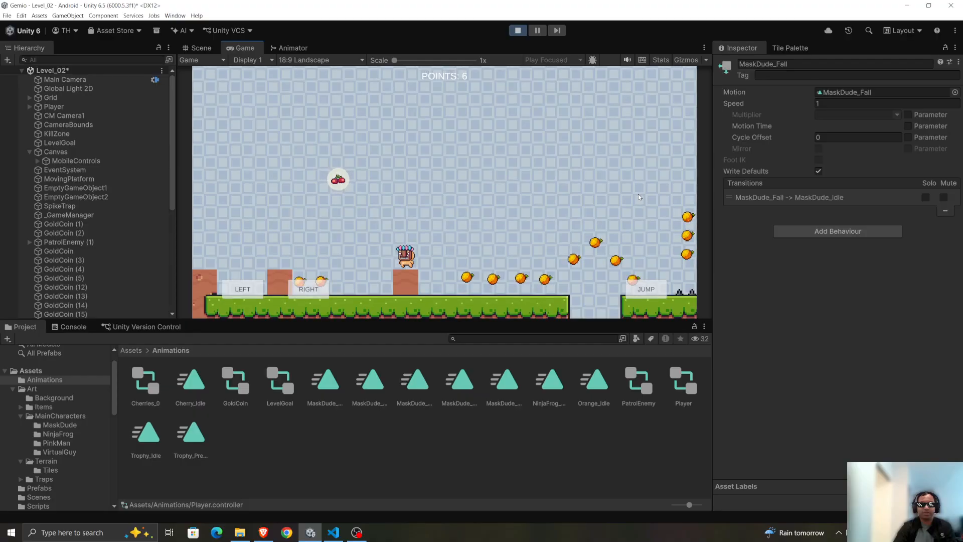
key(space)
key(Left)
key(Right)
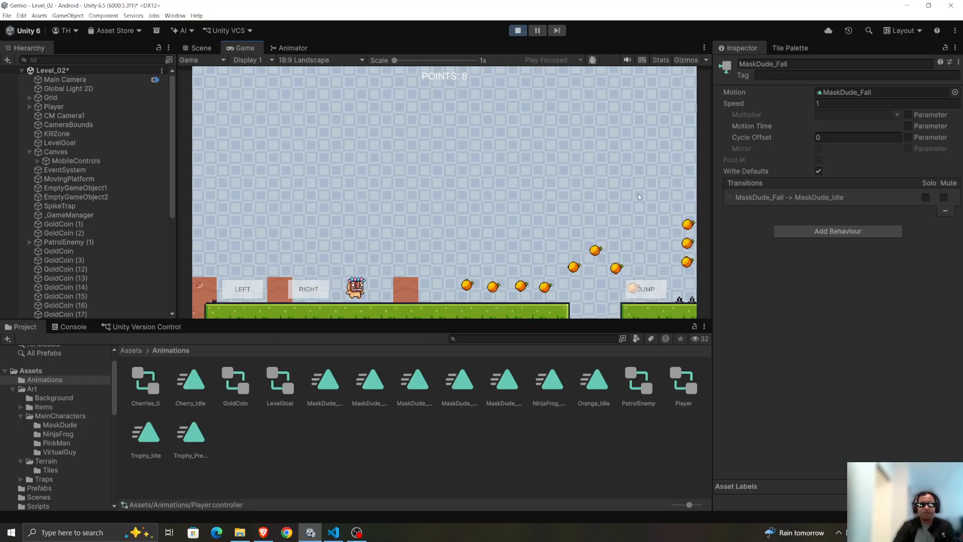
key(space)
key(Right)
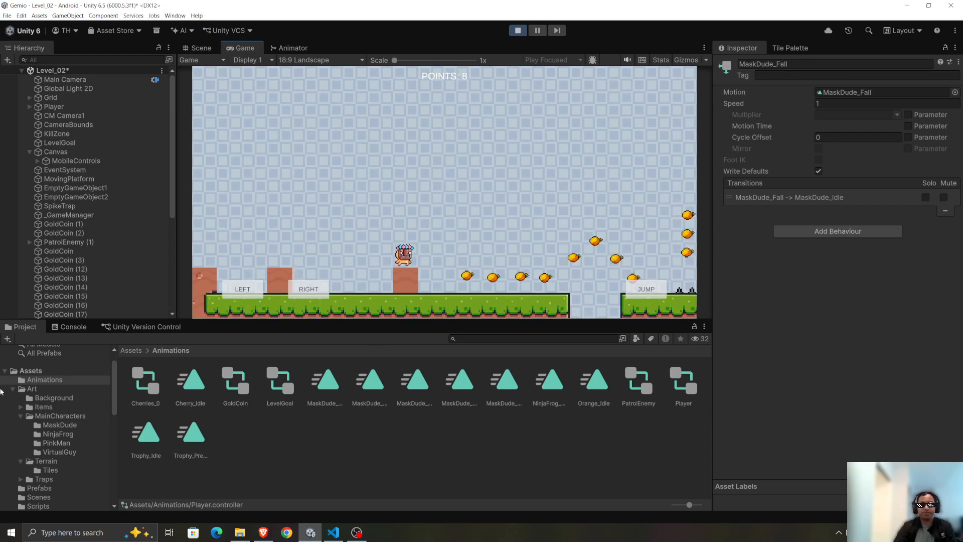
Test the double jump from the brick block toward the coins and the moving platform, and stop the game.
click(649, 288)
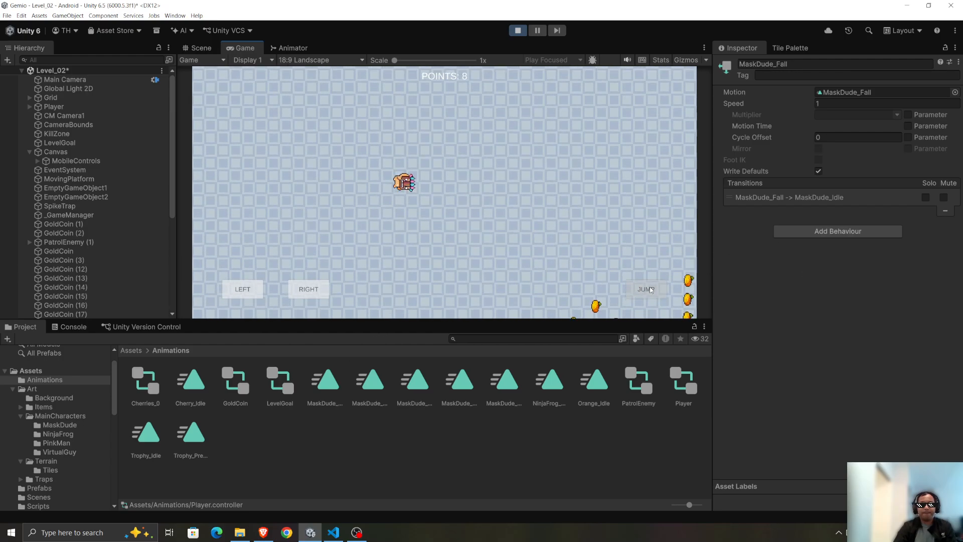
click(649, 288)
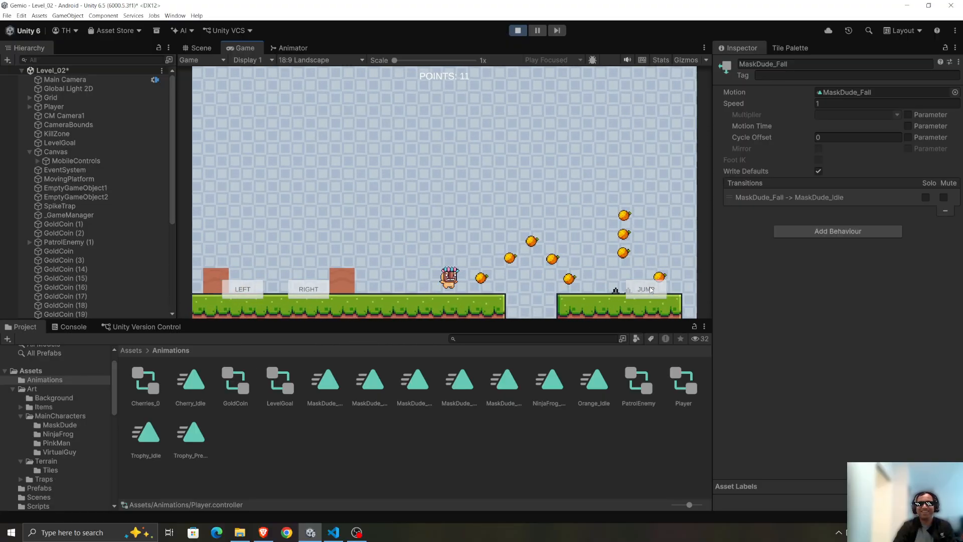
click(649, 288)
click(650, 288)
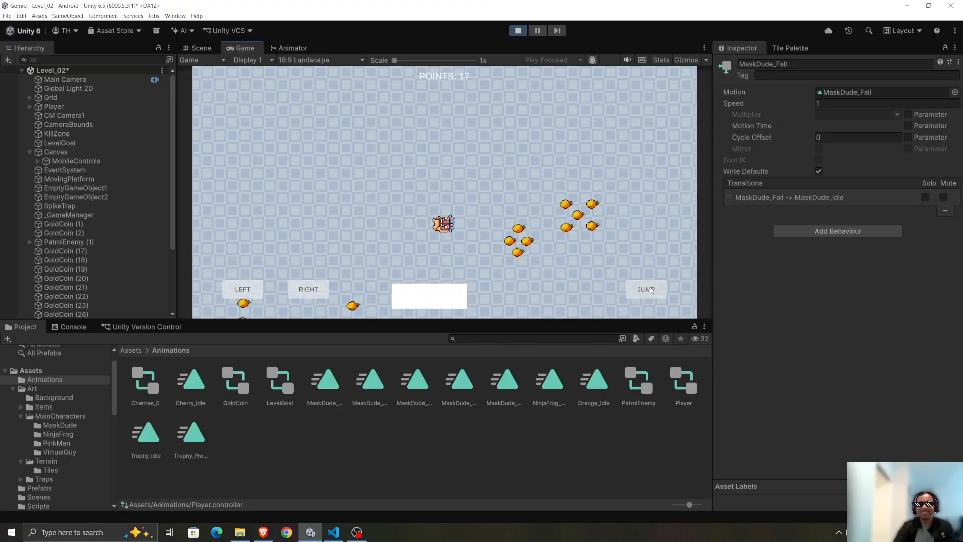
key(a)
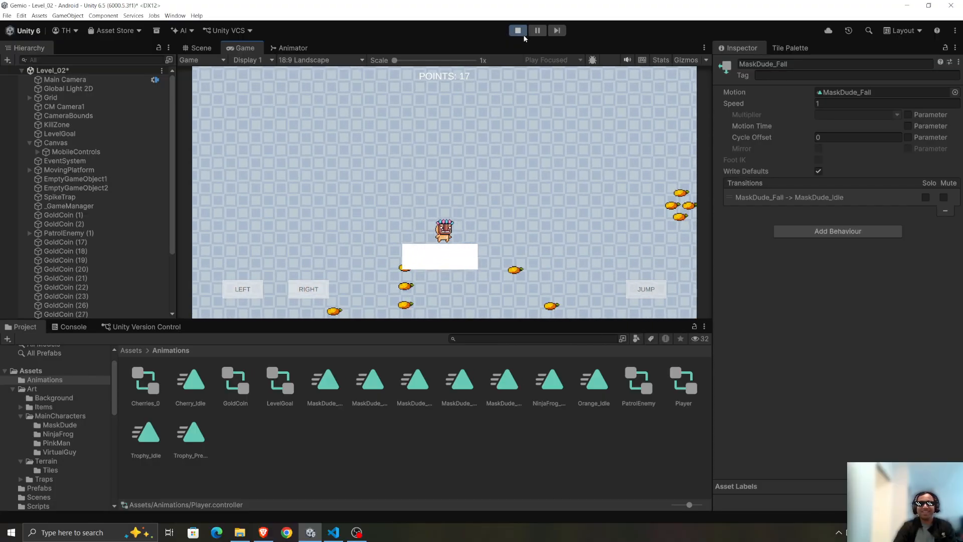
click(519, 31)
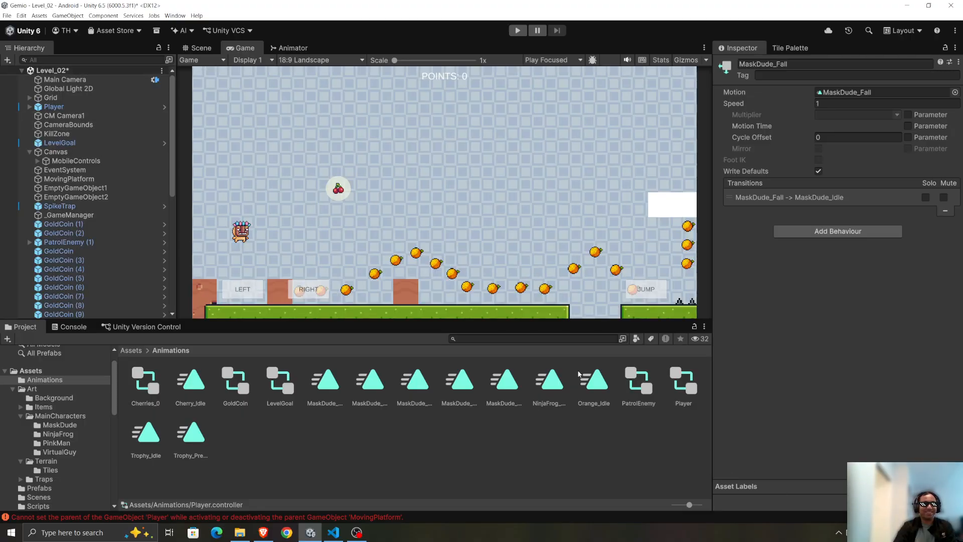
In the Player animator controller, set the MaskDude_DoubleJump state's speed to 2 and playtest the double jump near the first blocks.
double_click(687, 382)
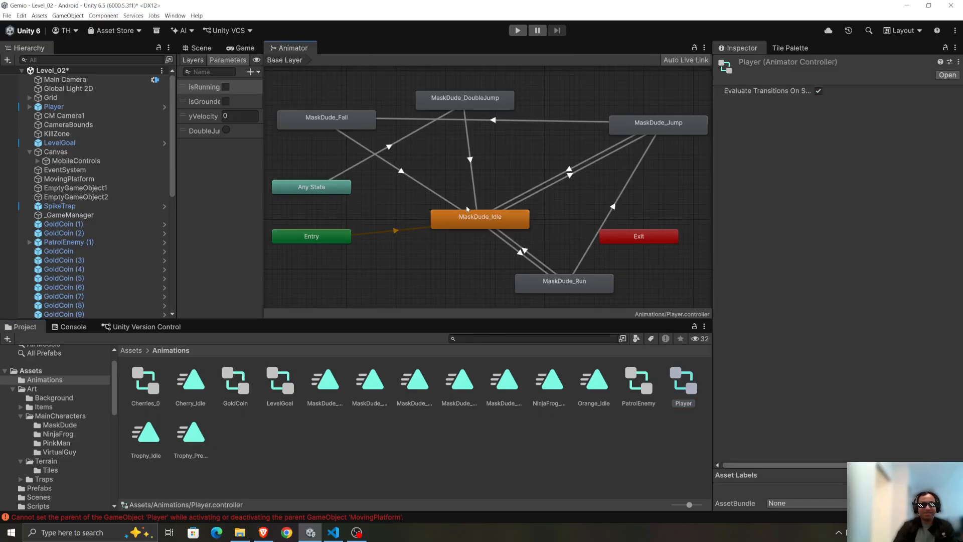
click(493, 103)
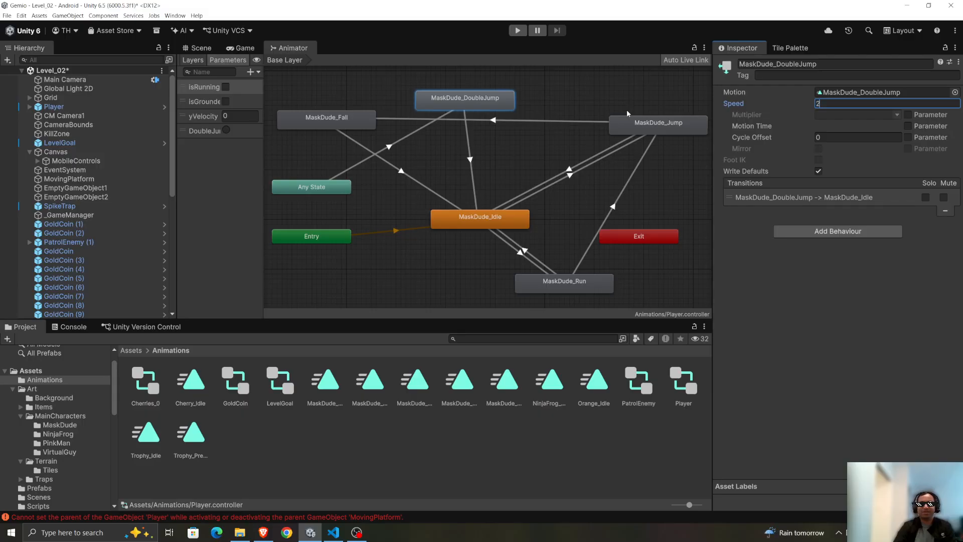
click(515, 32)
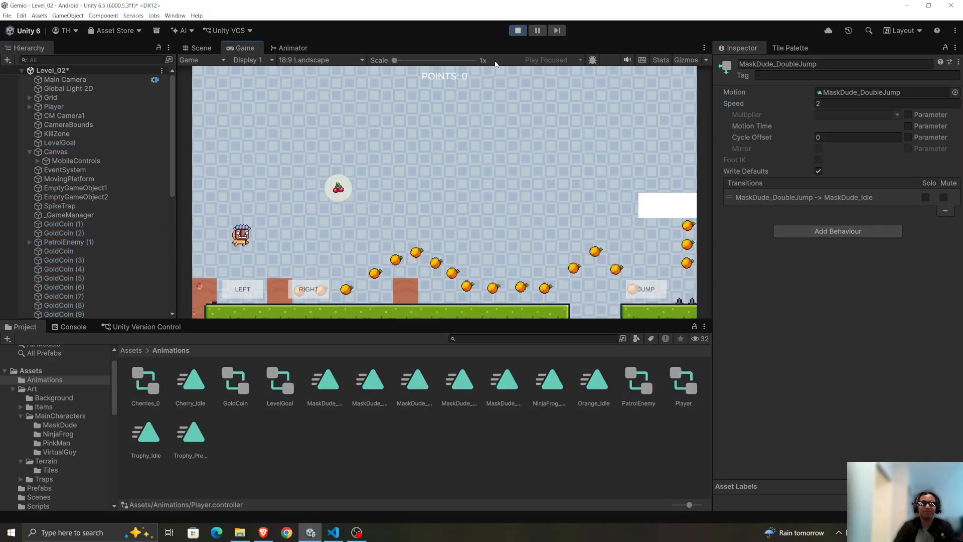
key(space)
key(d)
key(space)
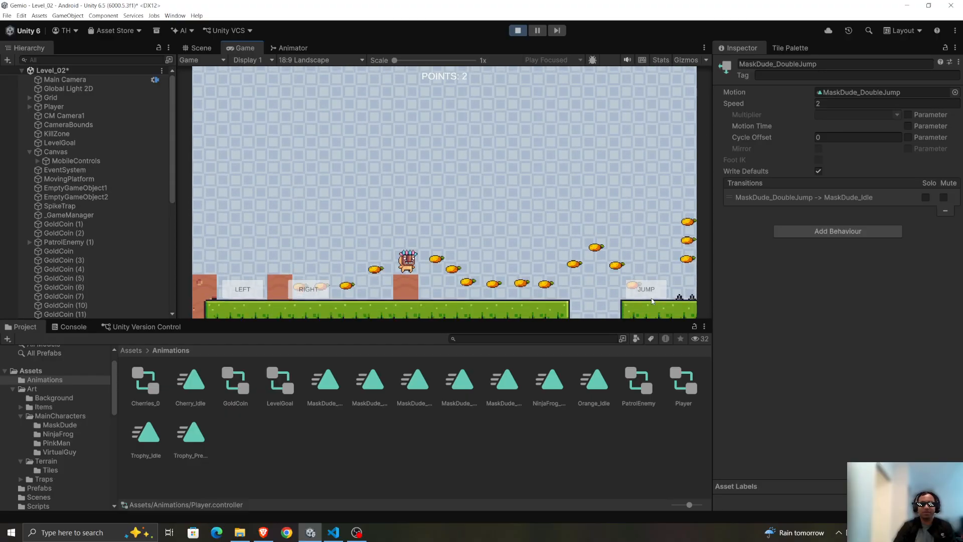
click(651, 292)
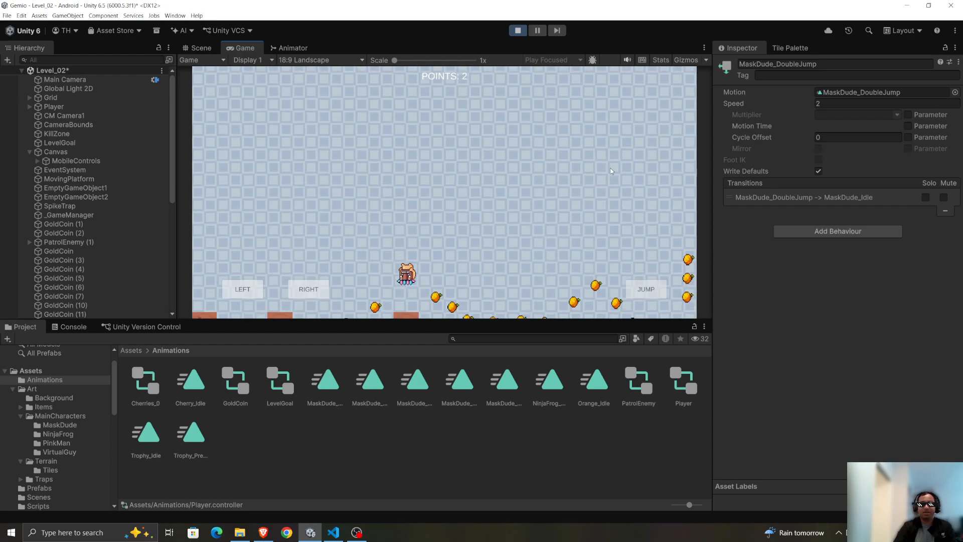
Compare MaskDude_DoubleJump speeds of 1, 2 and 3 while the game runs, testing a double jump at each value.
double_click(833, 104)
text(1)
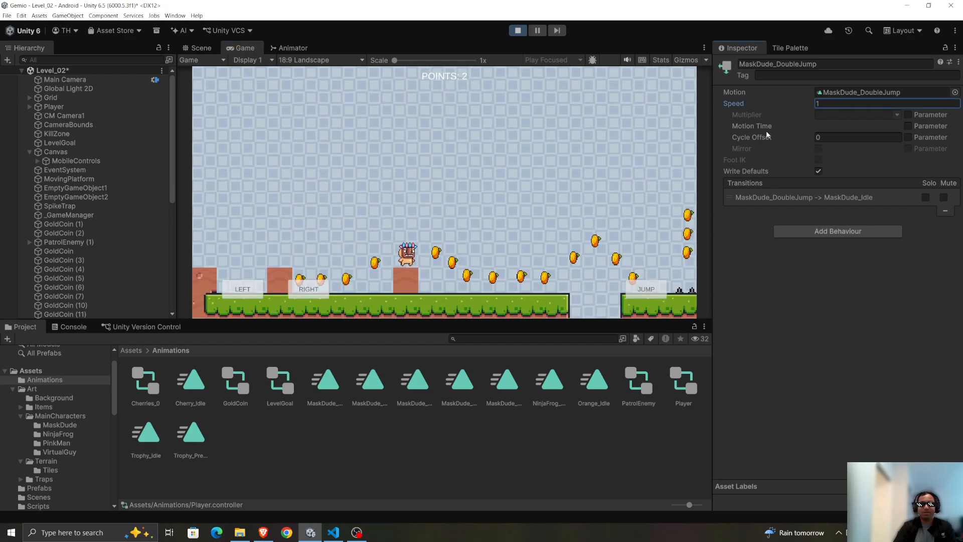
click(643, 294)
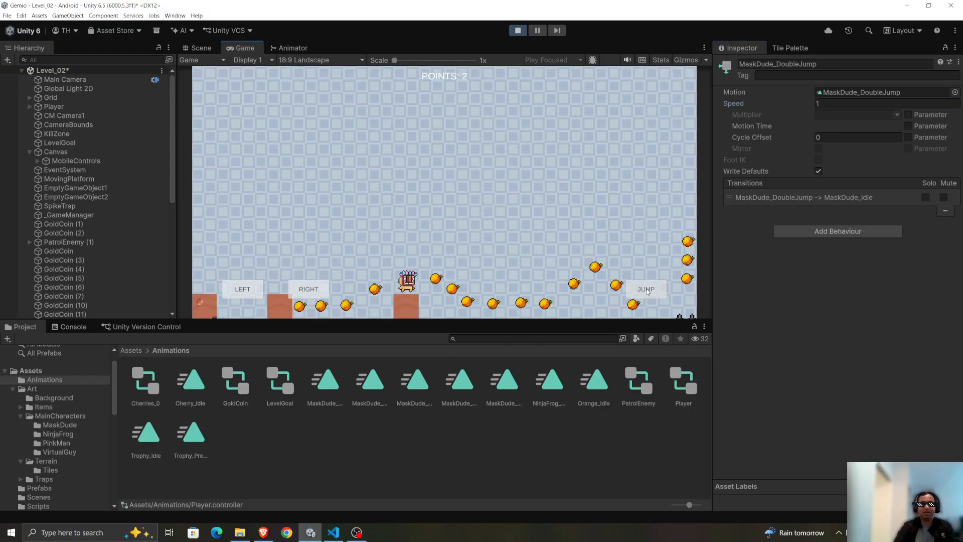
click(835, 103)
text(2)
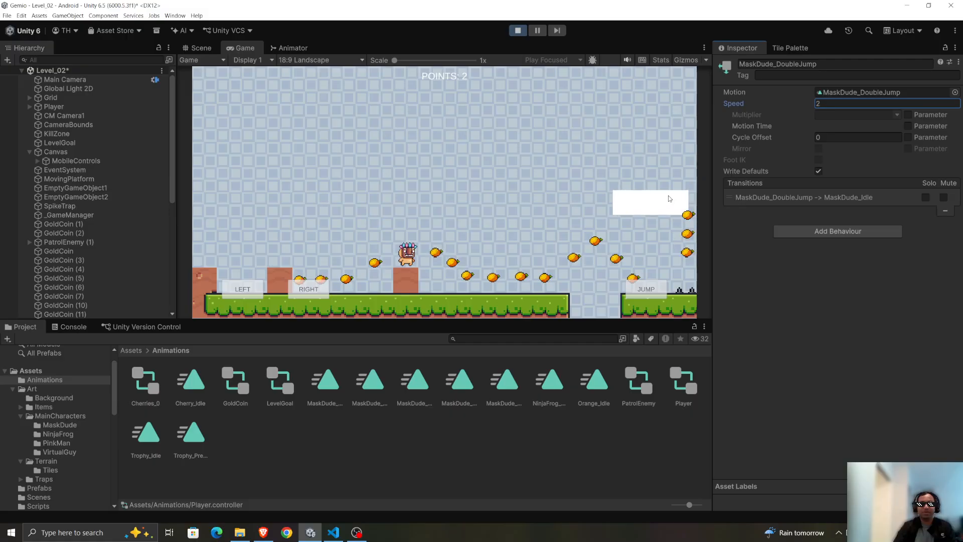
click(646, 293)
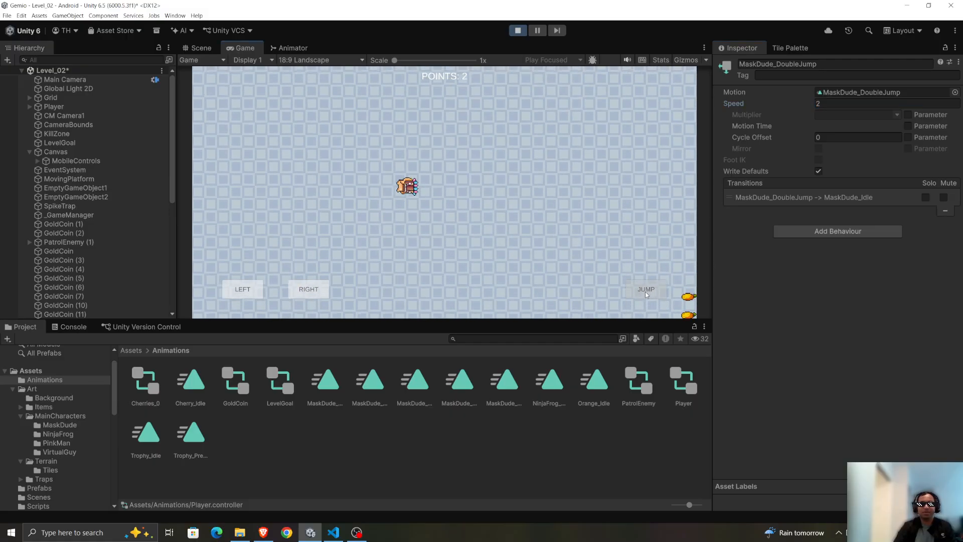
click(835, 103)
text(3)
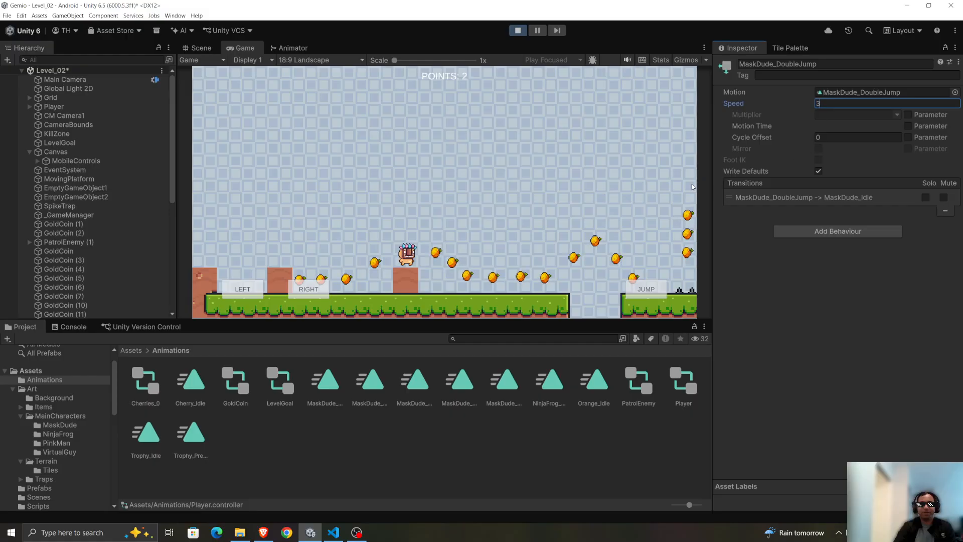
click(643, 290)
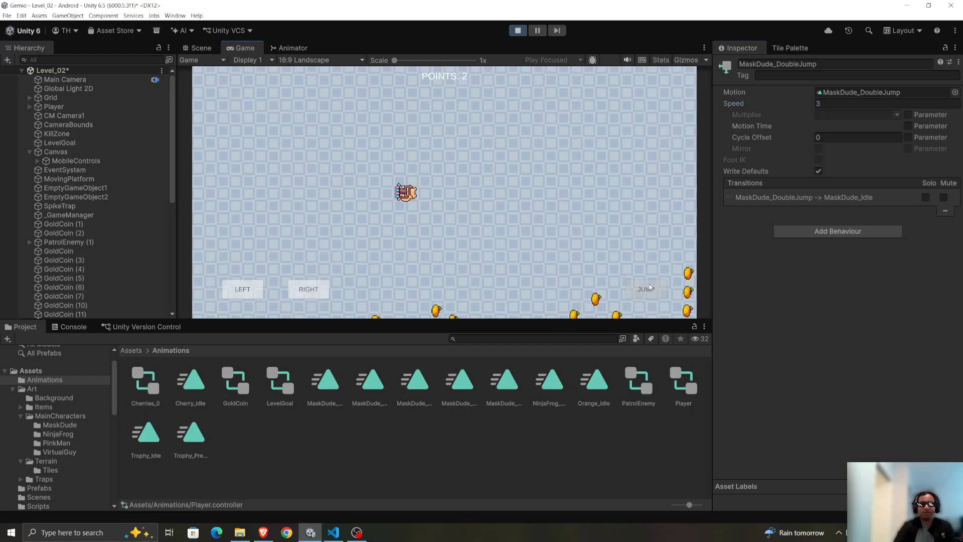
Set the MaskDude_DoubleJump speed to 2, test the double jump once more and stop the game.
click(823, 103)
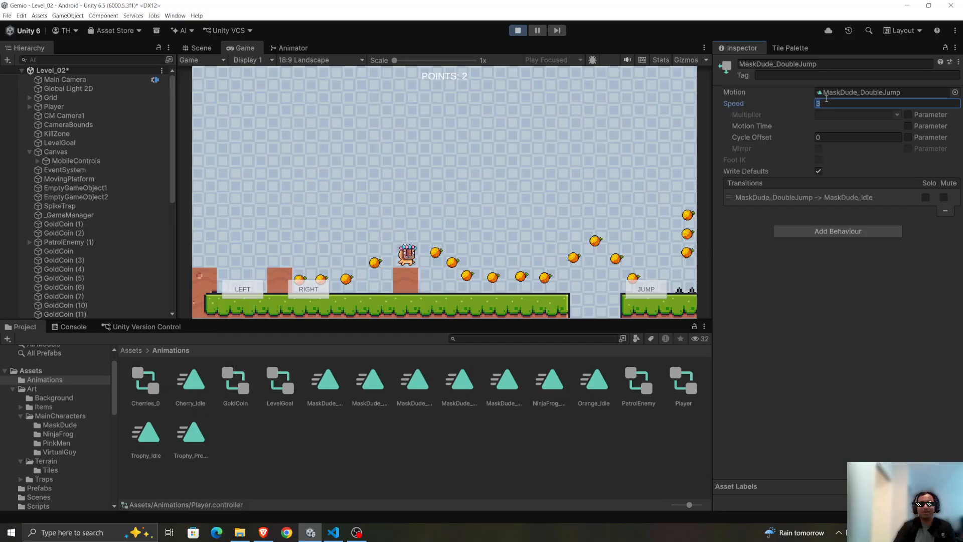
text(2)
click(630, 296)
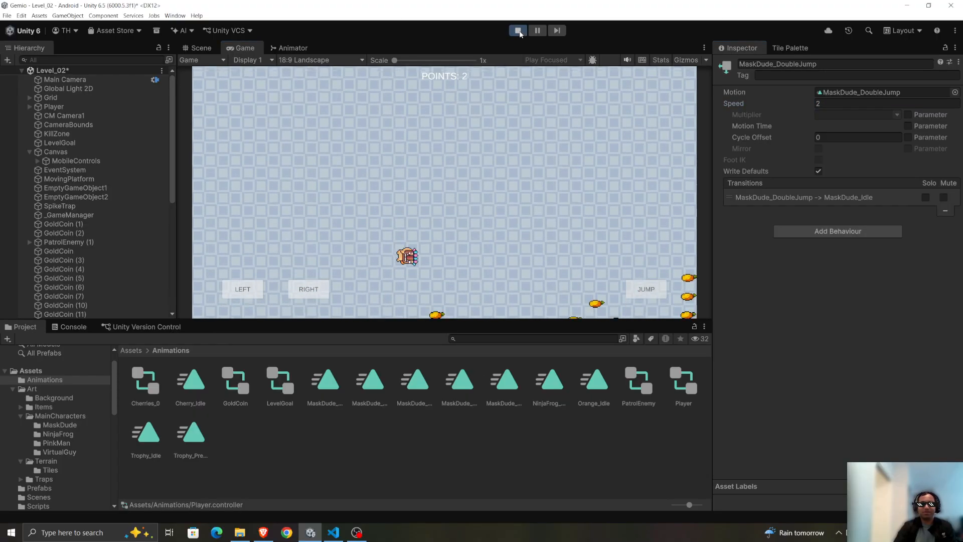
key(ctrl+p)
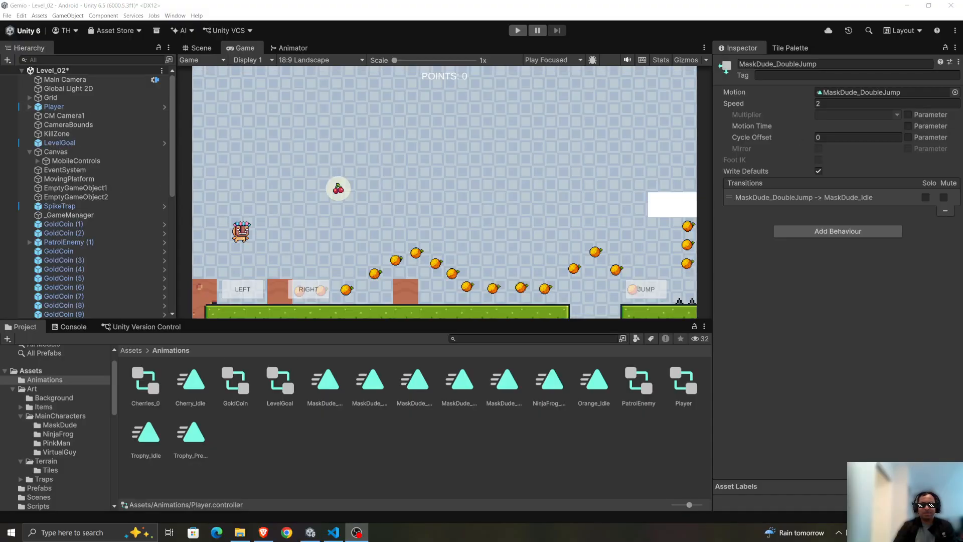
Play the level from the start and test running and double jumping over the coins, the spikes, the patrol enemy and the moving platform.
key(alt+Tab)
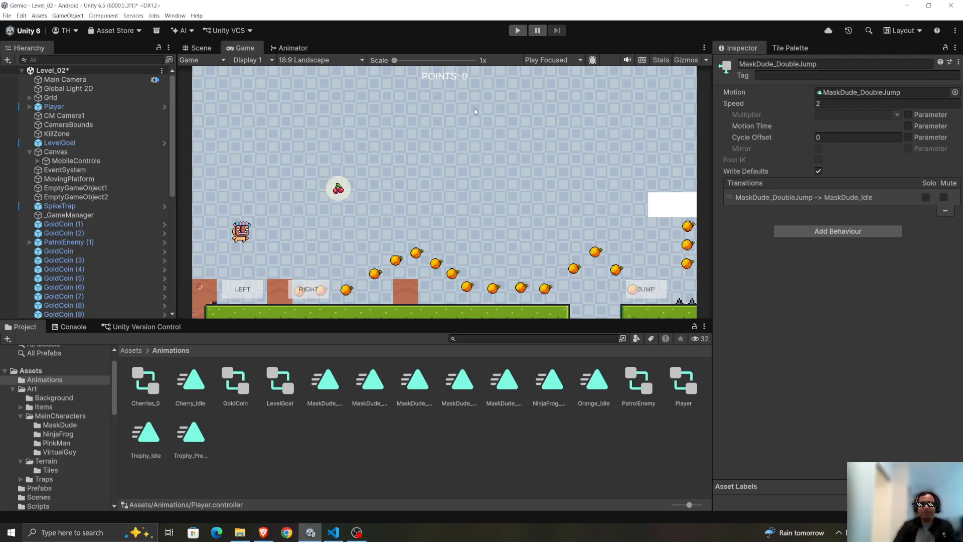
click(518, 30)
key(Right)
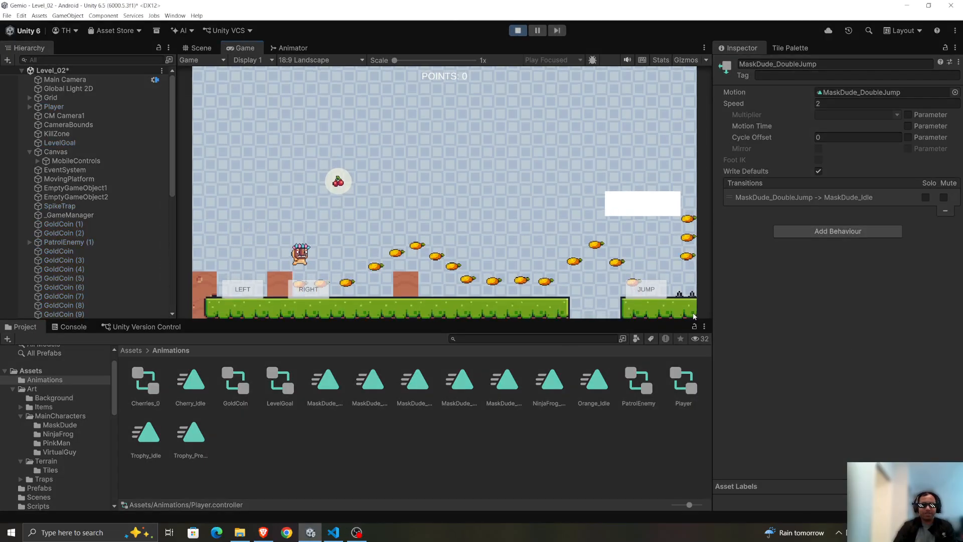
key(space)
key(Left)
key(space)
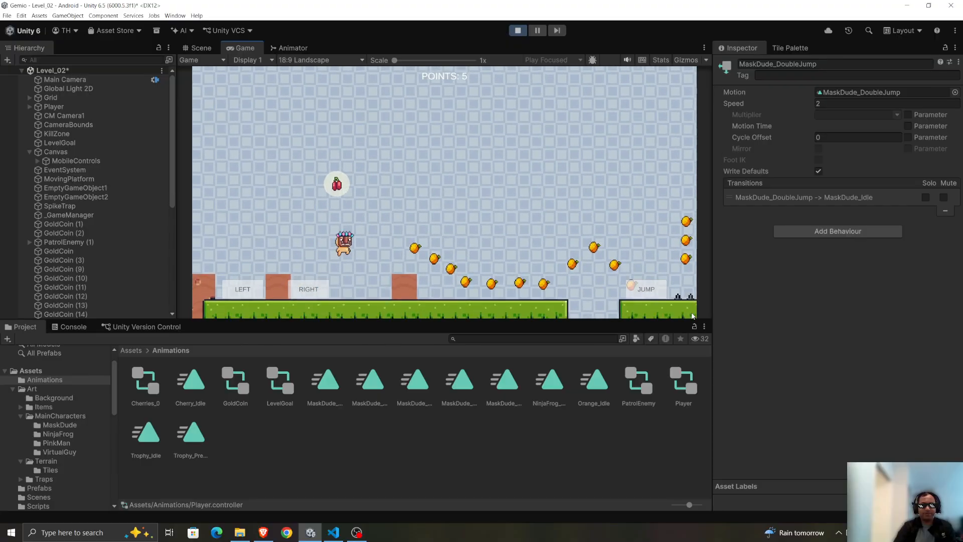
key(Right)
key(space)
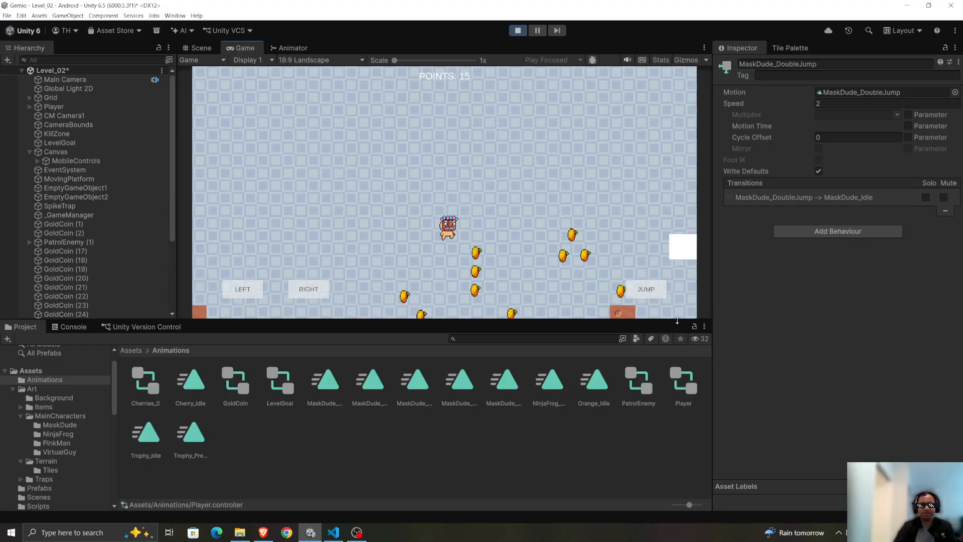
key(space)
key(space)
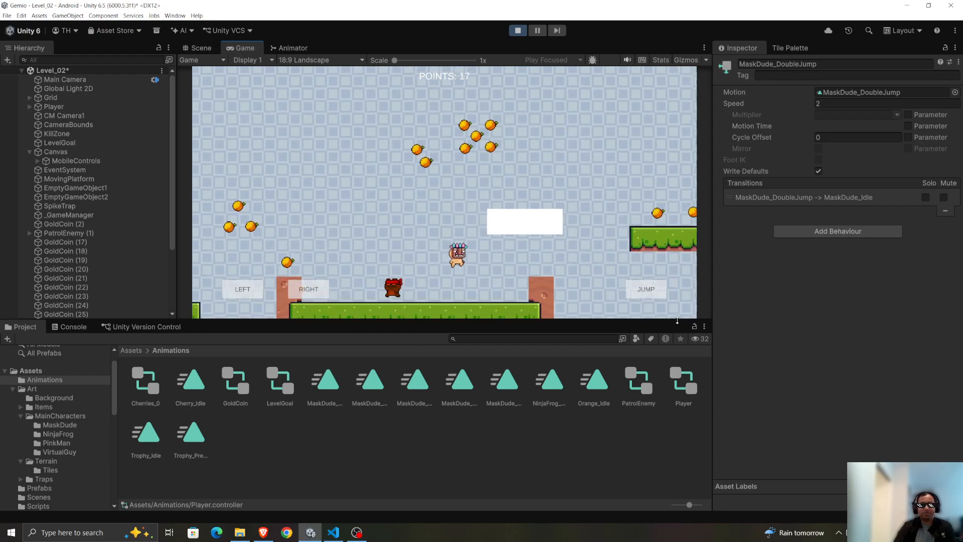
key(space)
key(Left)
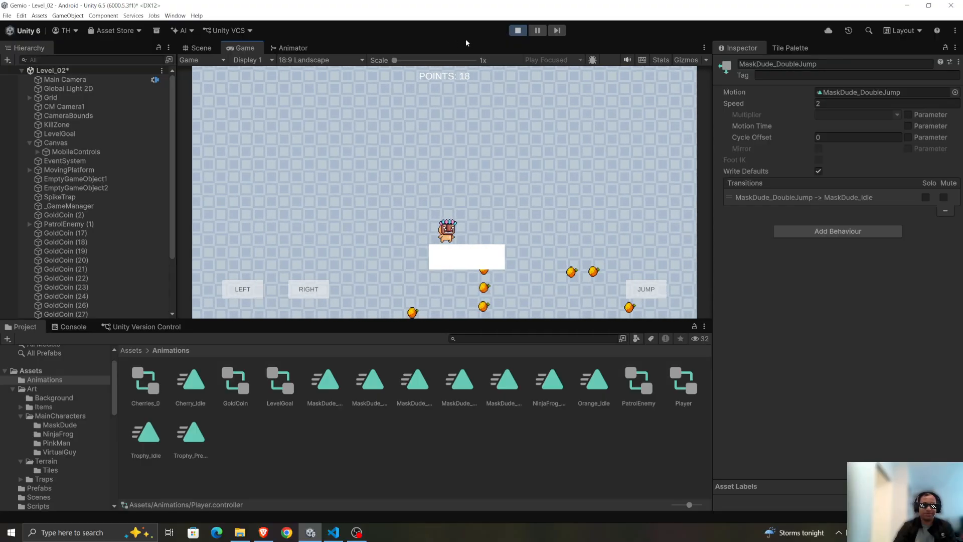
Jump from the moving platform through the coins to the upper grass ledge and reach the level goal.
key(d)
key(space)
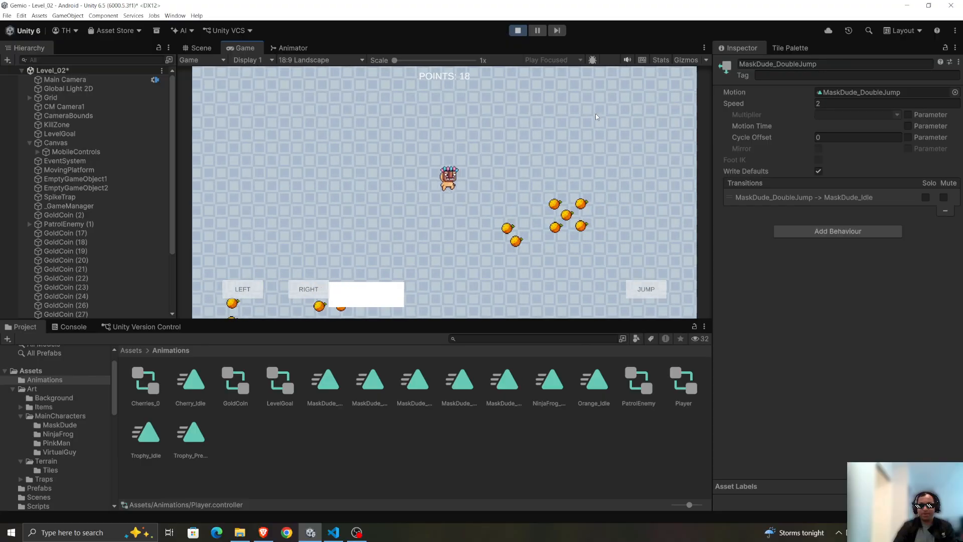
key(space)
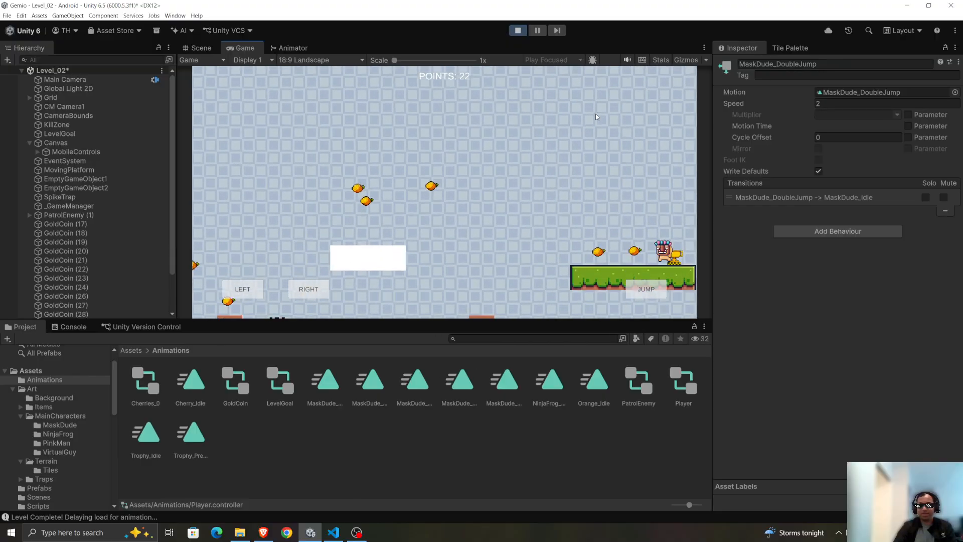
key(a)
key(space)
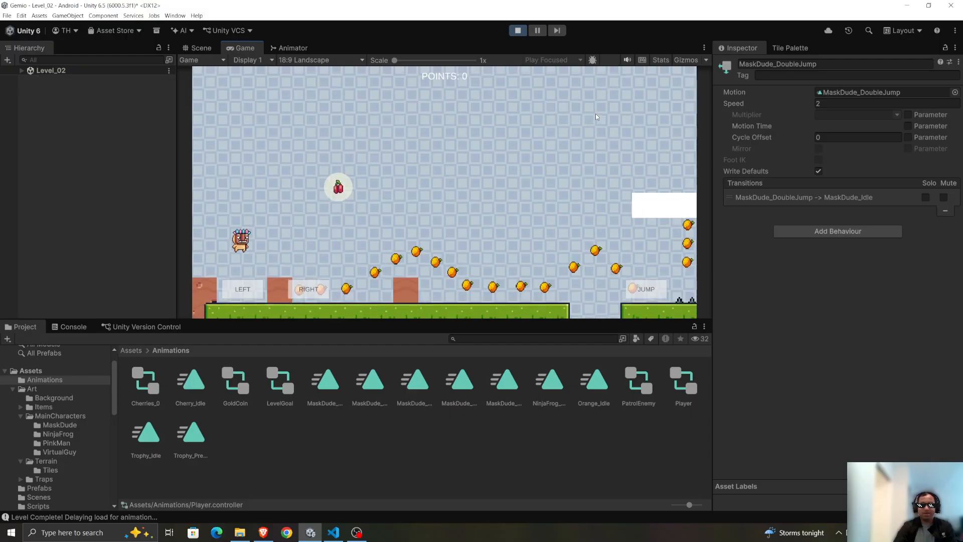
Replay the reloaded level, double jumping over the gap and past the moving platform.
key(d)
key(space)
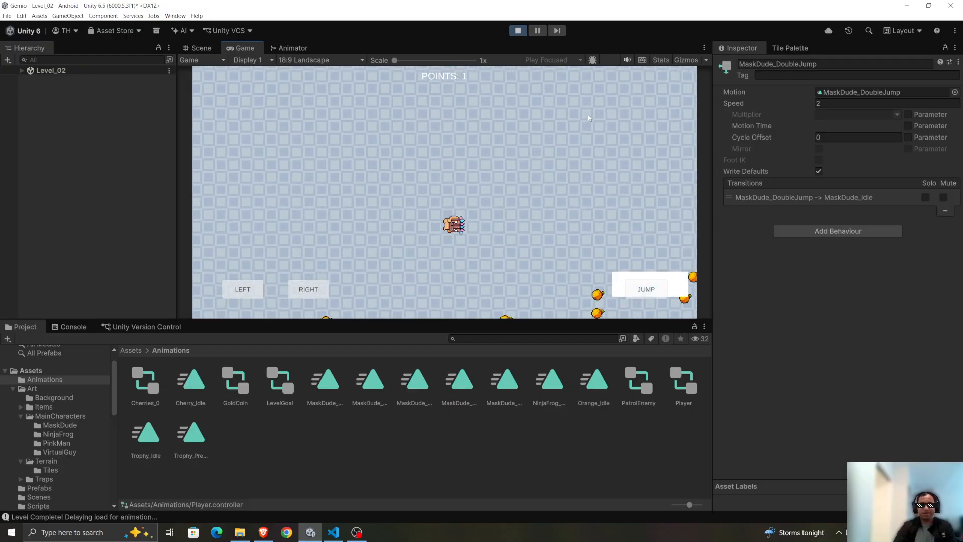
key(space)
key(space)
key(d)
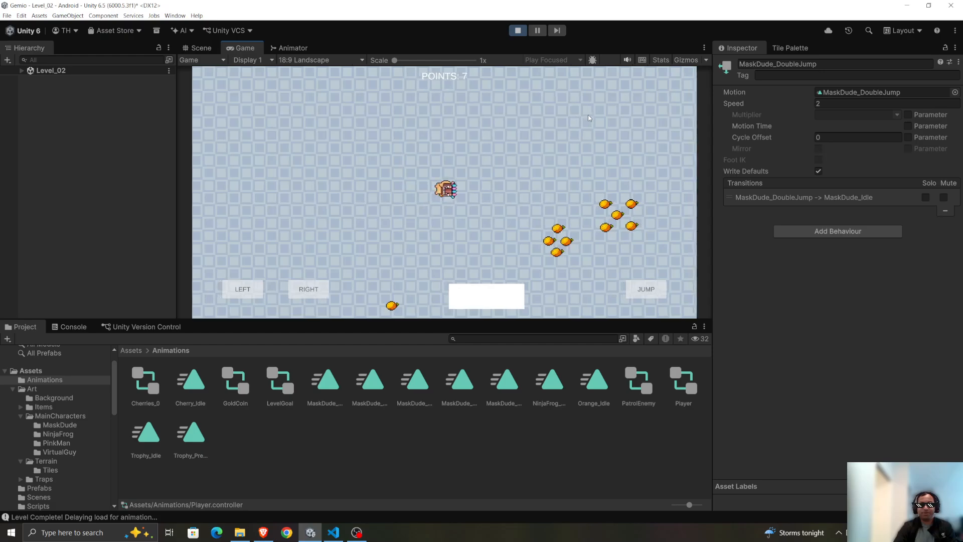
key(a)
key(d)
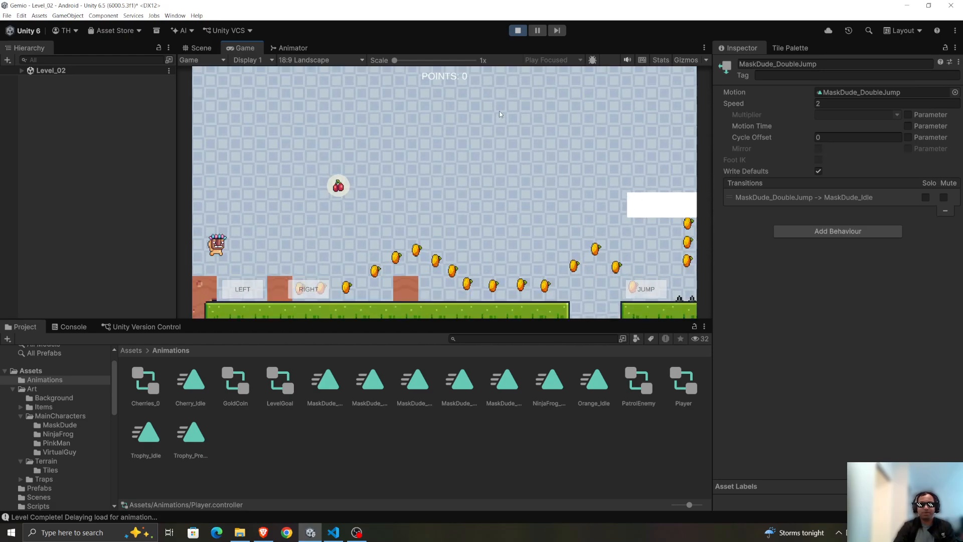
Test running and jumping in both directions around the cherry and the first brick blocks of the restarted level.
key(d)
key(space)
key(d)
key(a)
key(space)
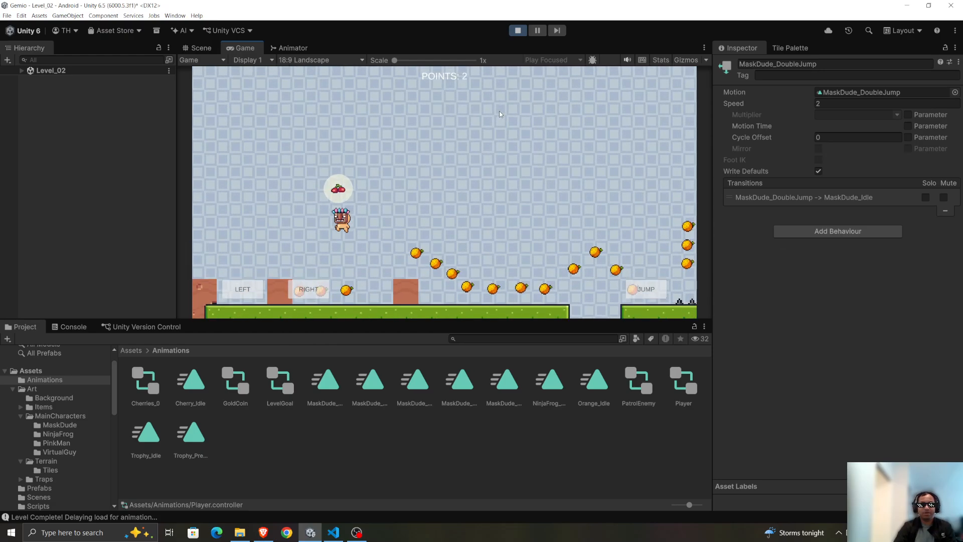
key(d)
key(space)
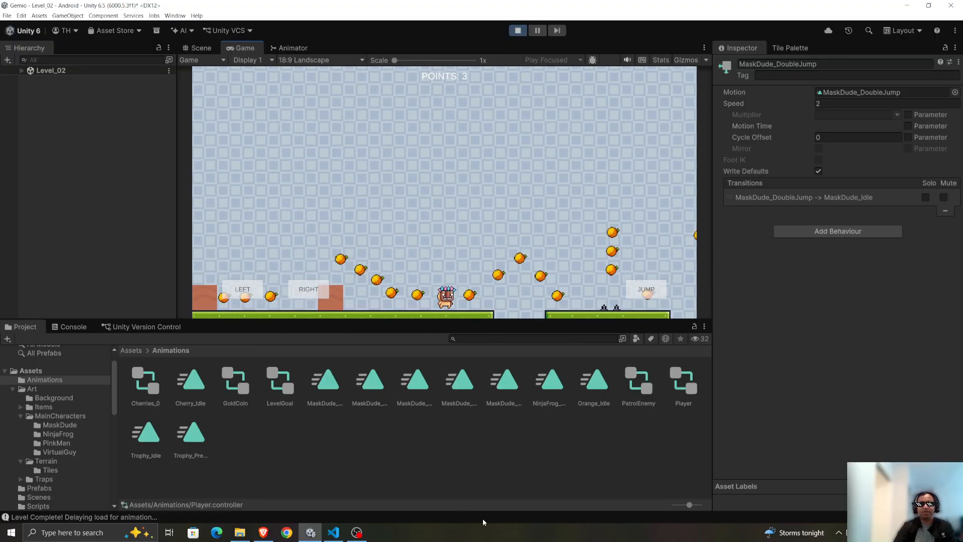